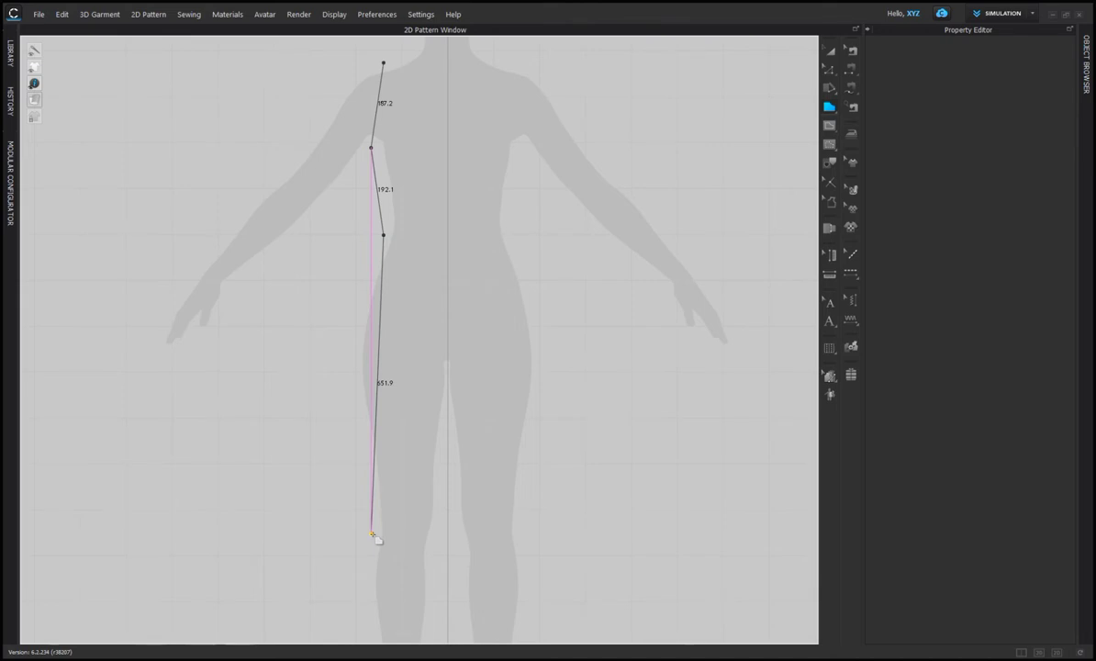
# Complete the half-front dress outline with a 167 mm hem, 863 mm centre line, 184 mm slanted neckline and 56 mm shoulder, all approximate
pyautogui.click(371, 533)
pyautogui.click(448, 533)
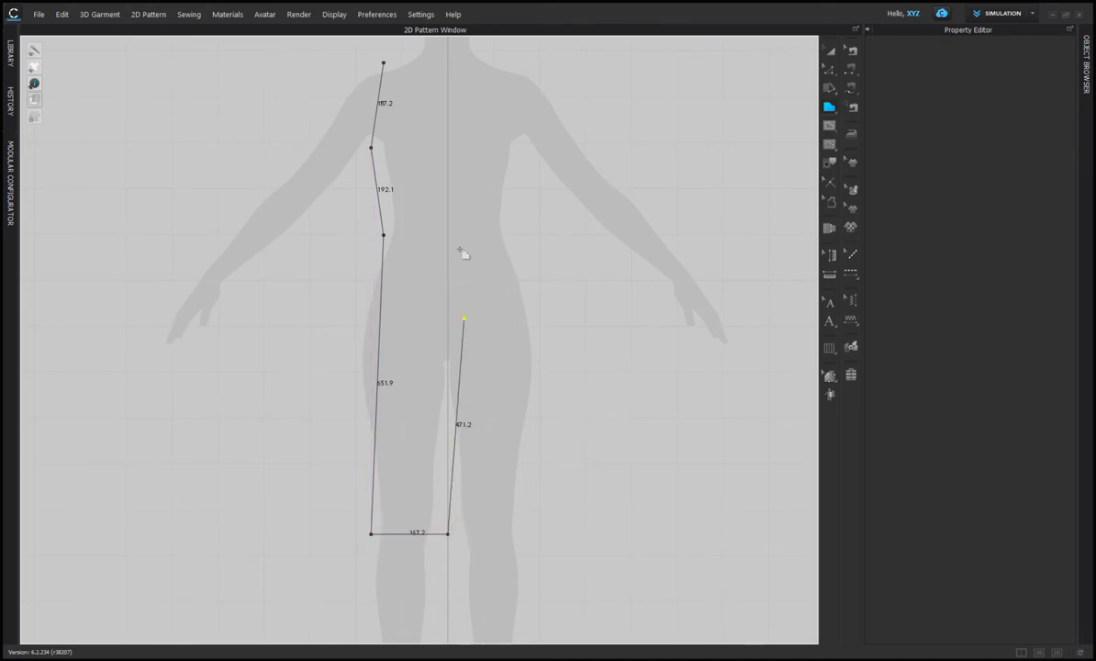
pyautogui.click(448, 138)
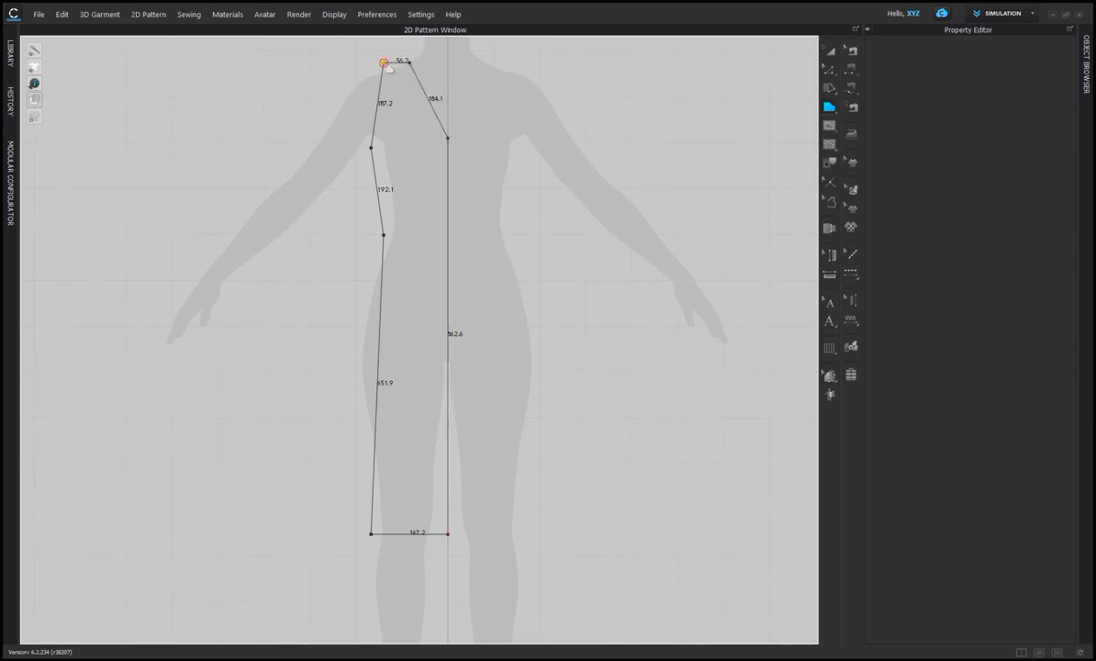
pyautogui.click(384, 63)
# Shorten the half-front dress pattern from its hem so the straight centre line is about 800 mm long
pyautogui.click(829, 50)
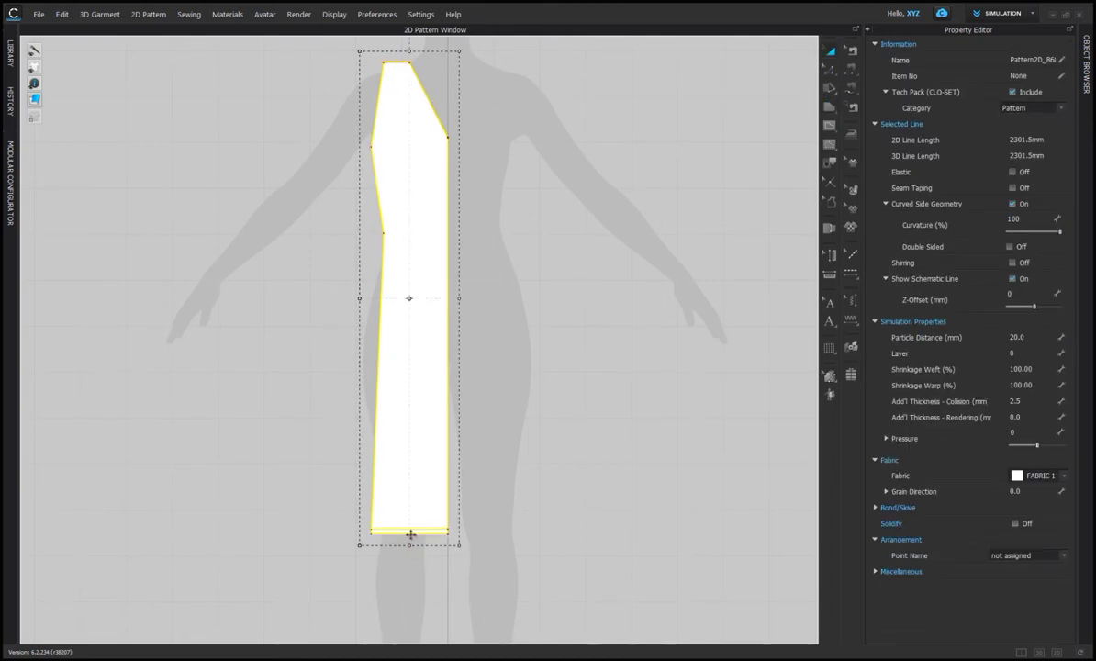
pyautogui.moveTo(410, 533); pyautogui.dragTo(411, 510)
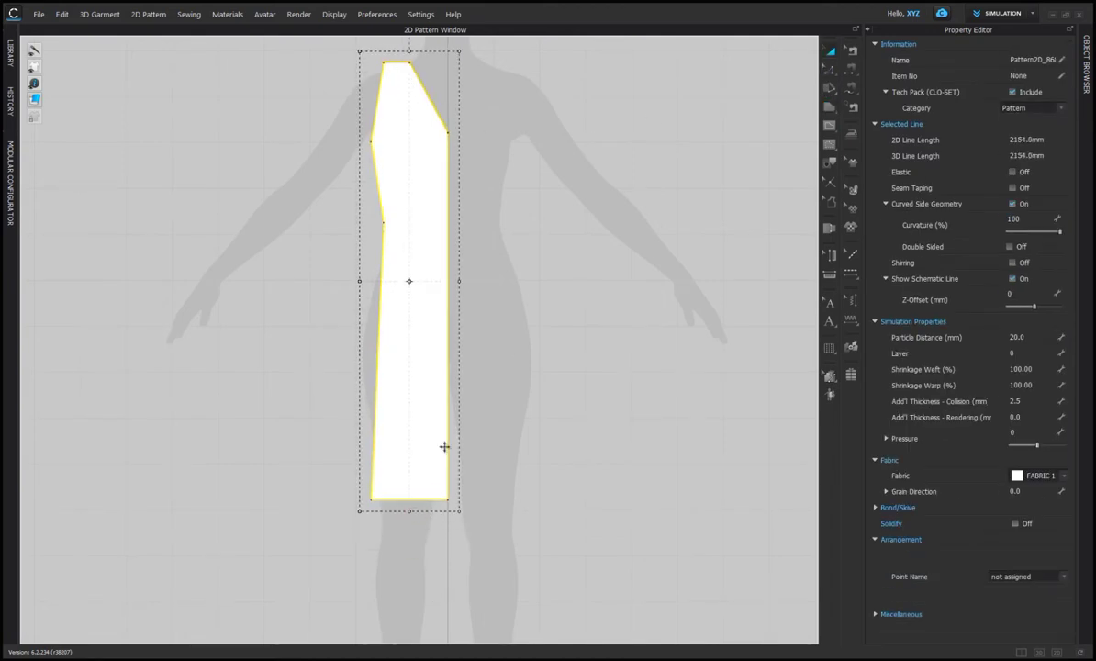
pyautogui.moveTo(482, 367); pyautogui.dragTo(499, 430, button='middle')
pyautogui.click(500, 432)
# Bow the skirt's straight side seam outward into a hip curve about 611 mm long
pyautogui.press('z')
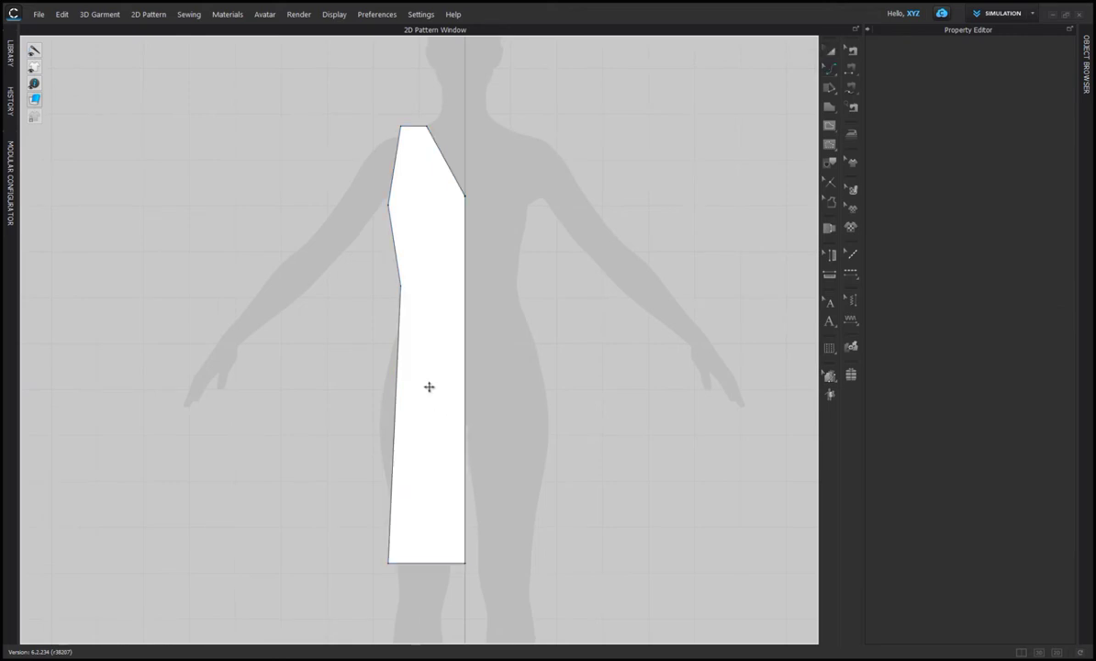
pyautogui.moveTo(401, 381); pyautogui.dragTo(385, 384)
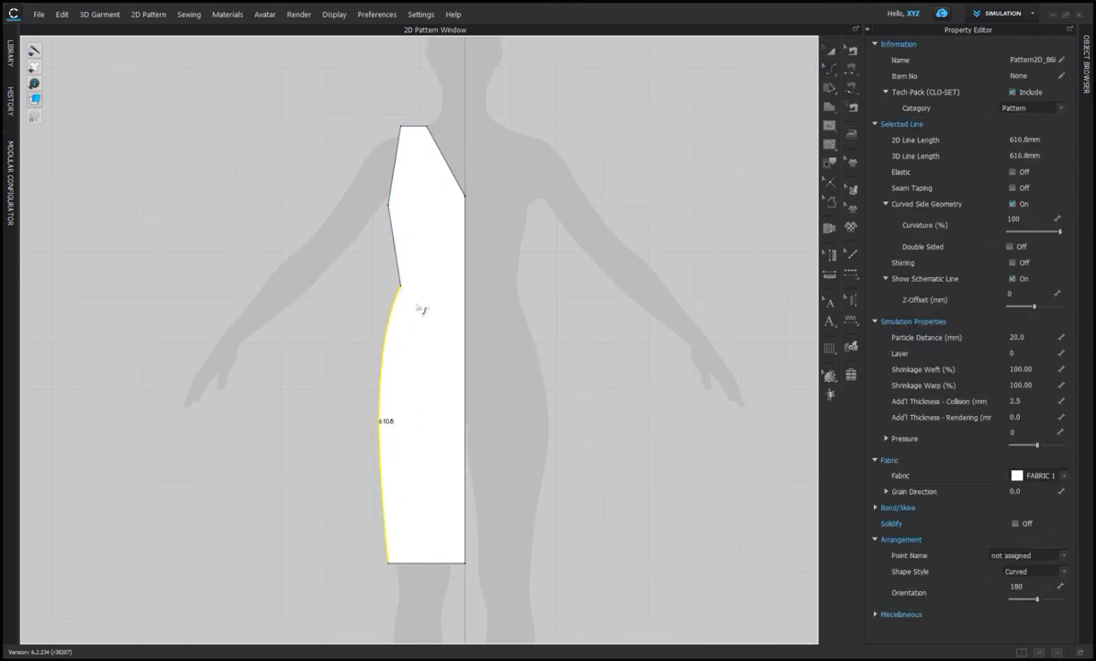
pyautogui.moveTo(495, 313); pyautogui.dragTo(441, 459, button='middle')
pyautogui.click(441, 457)
# Curve the armhole inward and bow the neckline outward into an arc about 177 mm long
pyautogui.scroll(1, 422, 367)
pyautogui.scroll(2, 403, 335)
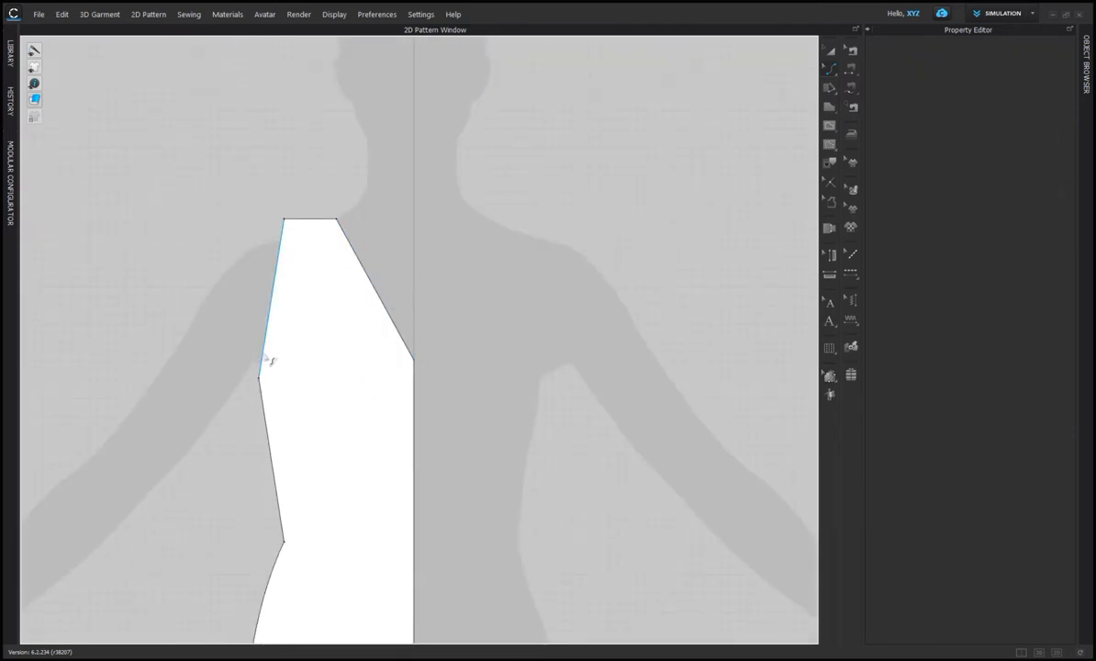
pyautogui.moveTo(271, 359); pyautogui.dragTo(405, 310)
# Reshape the neckline into an S-curve about 177 mm long using two curve points
pyautogui.click(827, 72)
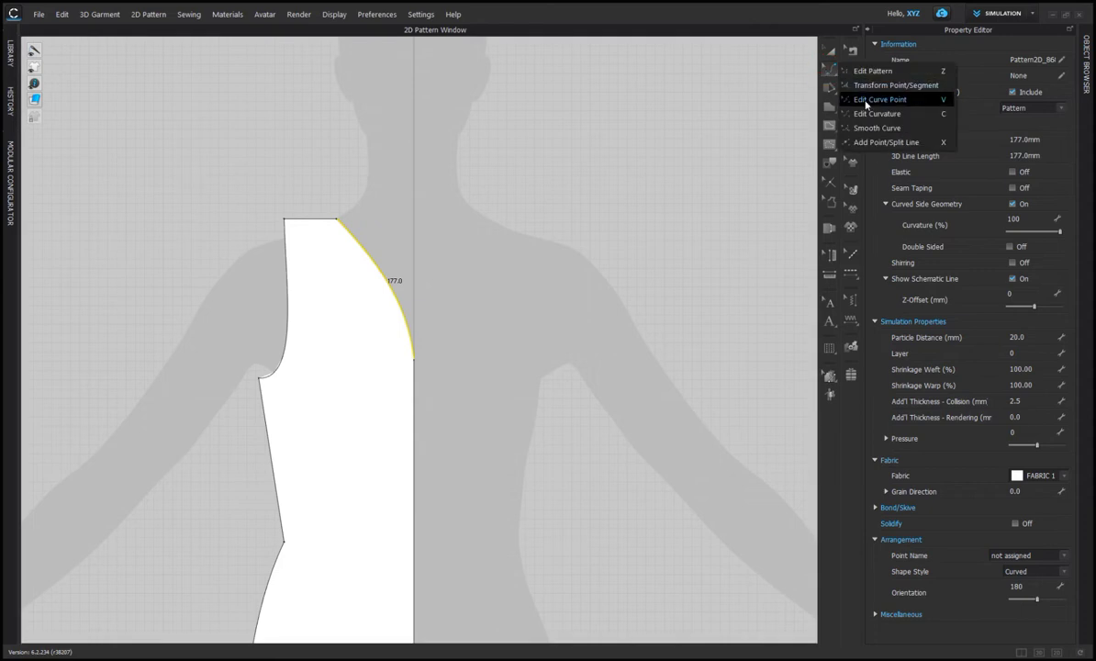
pyautogui.click(816, 111)
pyautogui.moveTo(370, 259); pyautogui.dragTo(345, 277)
pyautogui.hotkey('ctrl', 'z')
pyautogui.moveTo(403, 301); pyautogui.dragTo(399, 296)
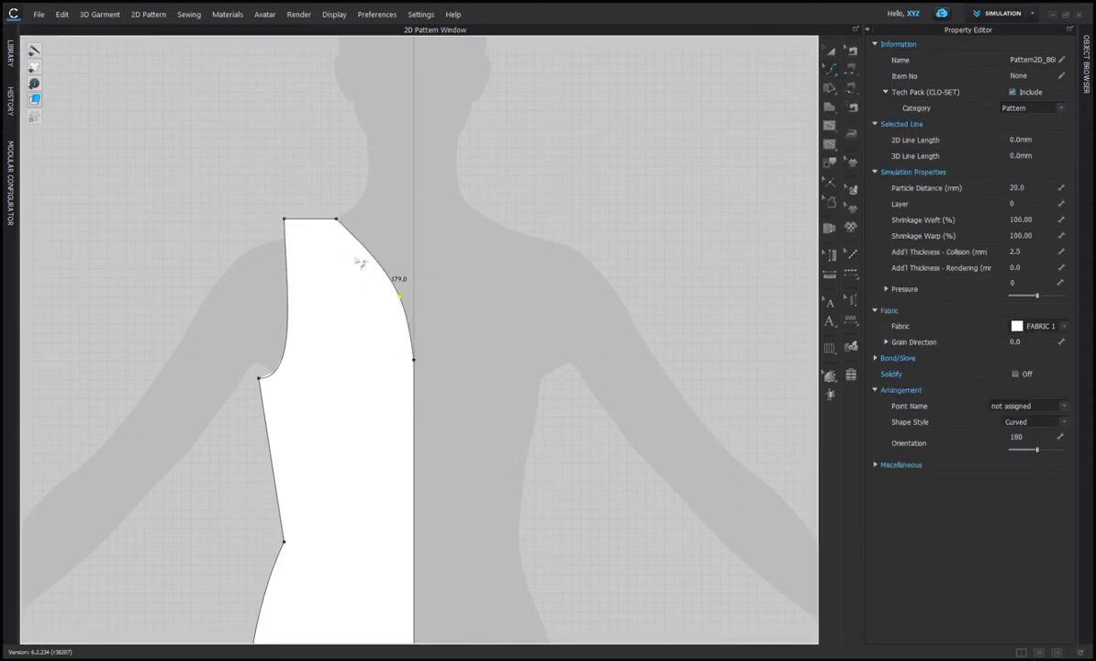
pyautogui.moveTo(365, 248); pyautogui.dragTo(398, 306)
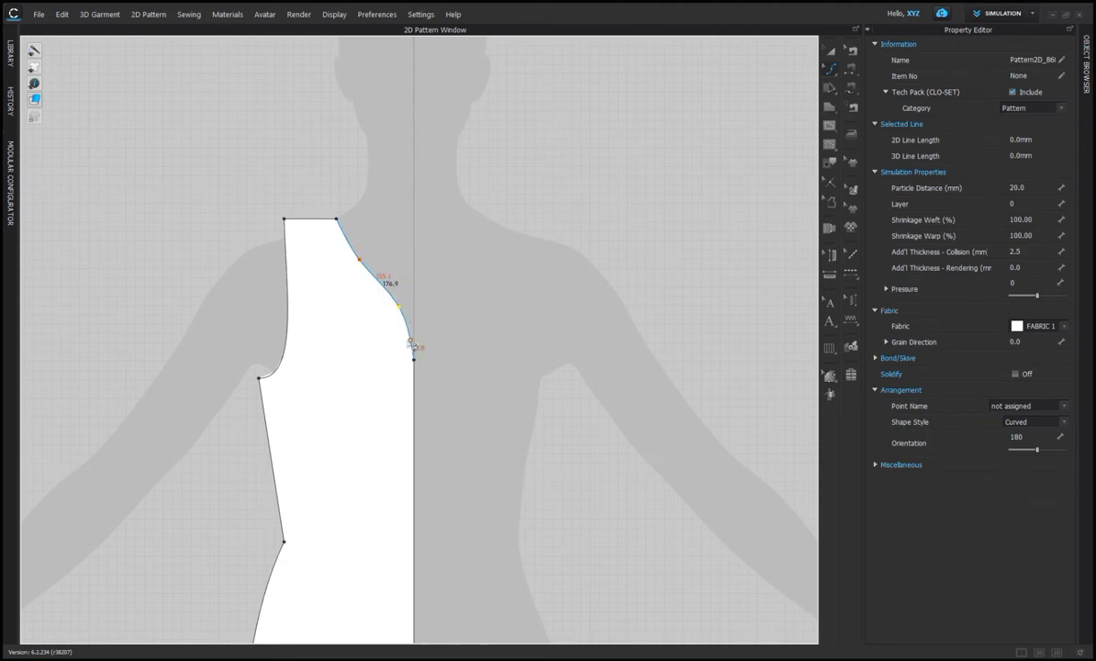
# Unfold the half dress pattern along its centre line with symmetric editing and sewing
pyautogui.scroll(-6, 483, 387)
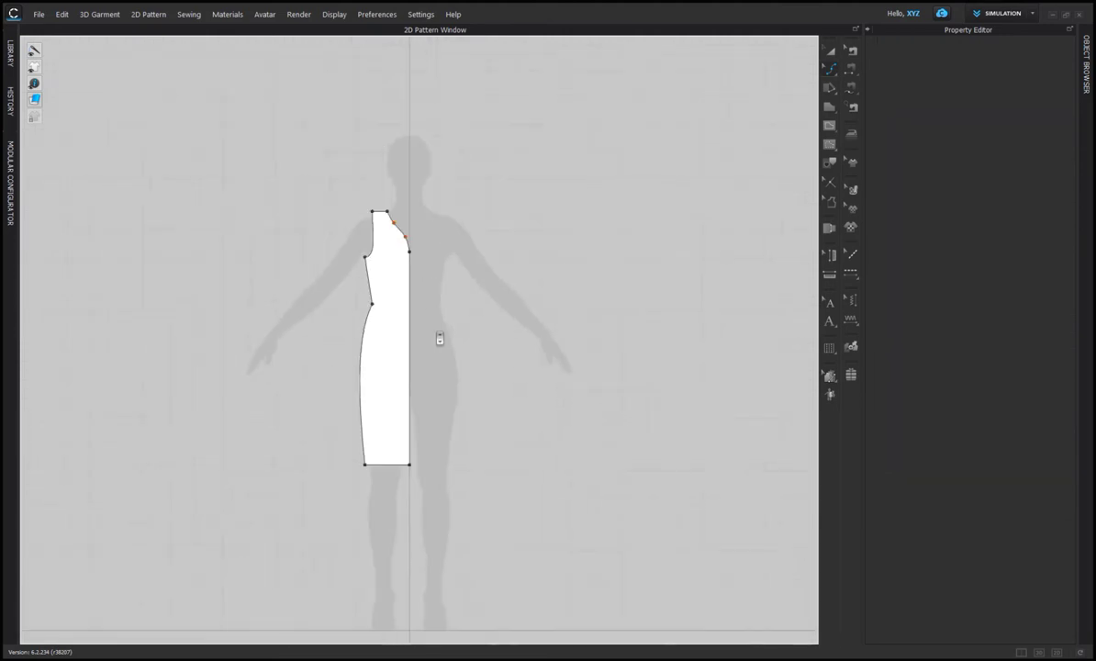
pyautogui.rightClick(408, 348)
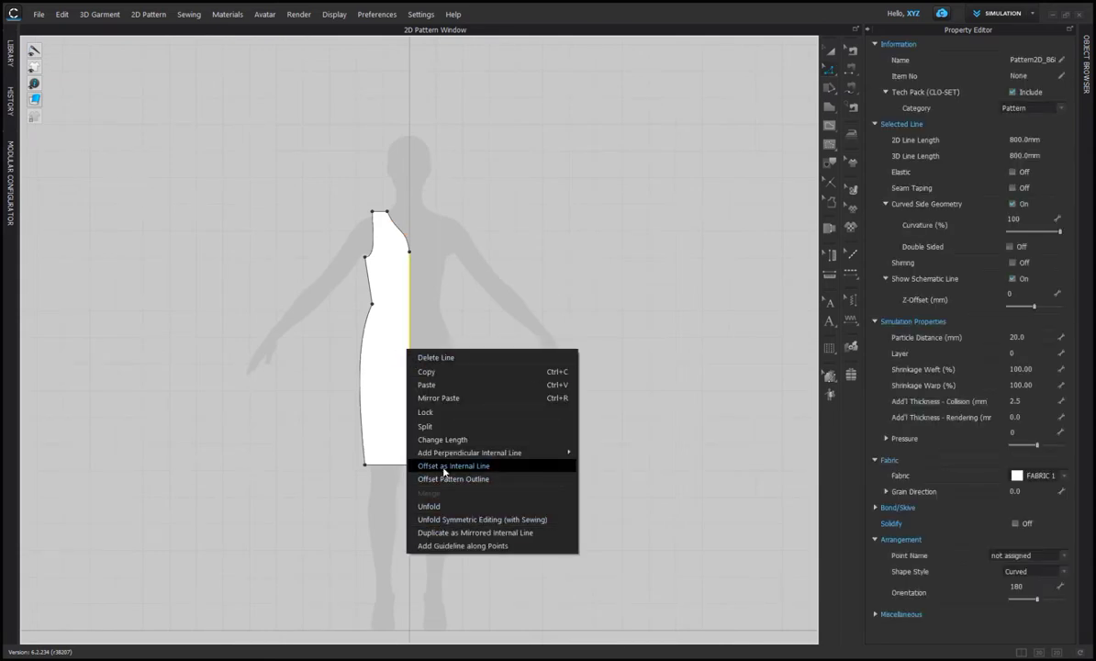
pyautogui.click(444, 519)
# Draw a right-triangular half insert about 59 mm tall in the V-neck opening, with its vertical side on the centre line
pyautogui.scroll(5, 501, 370)
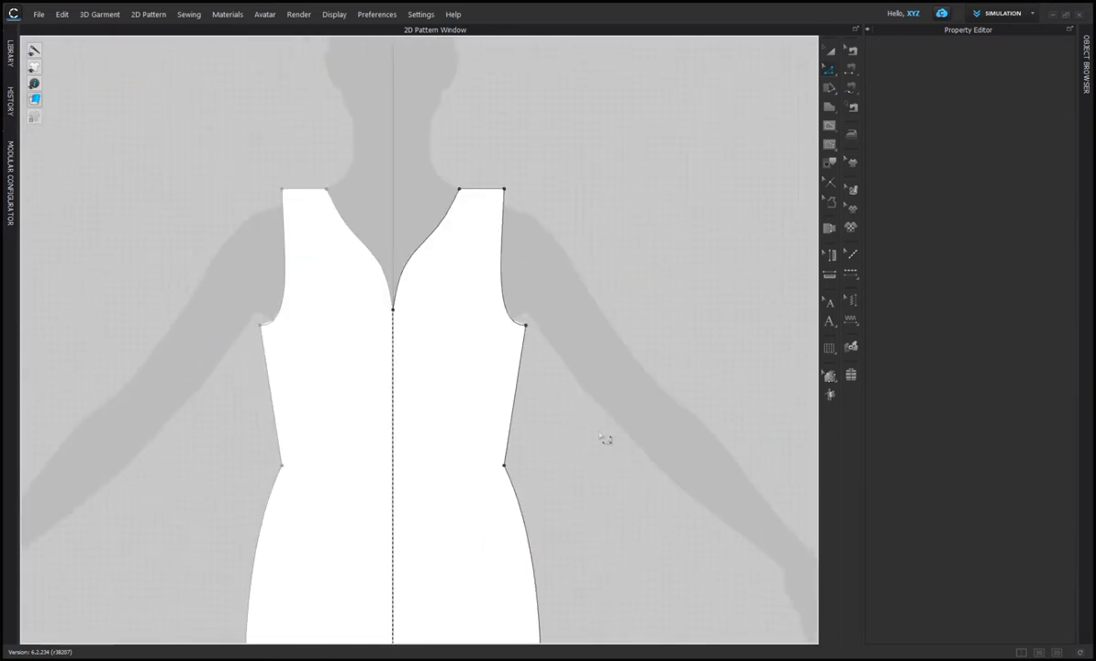
pyautogui.scroll(2, 387, 55)
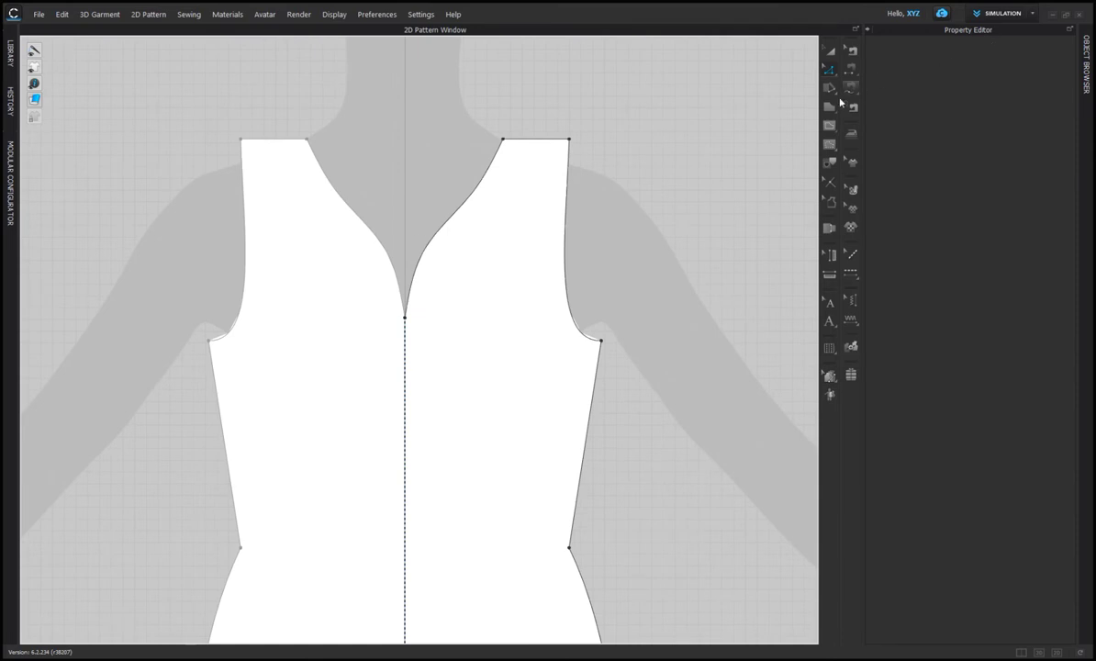
pyautogui.click(828, 106)
pyautogui.moveTo(377, 218); pyautogui.dragTo(407, 222)
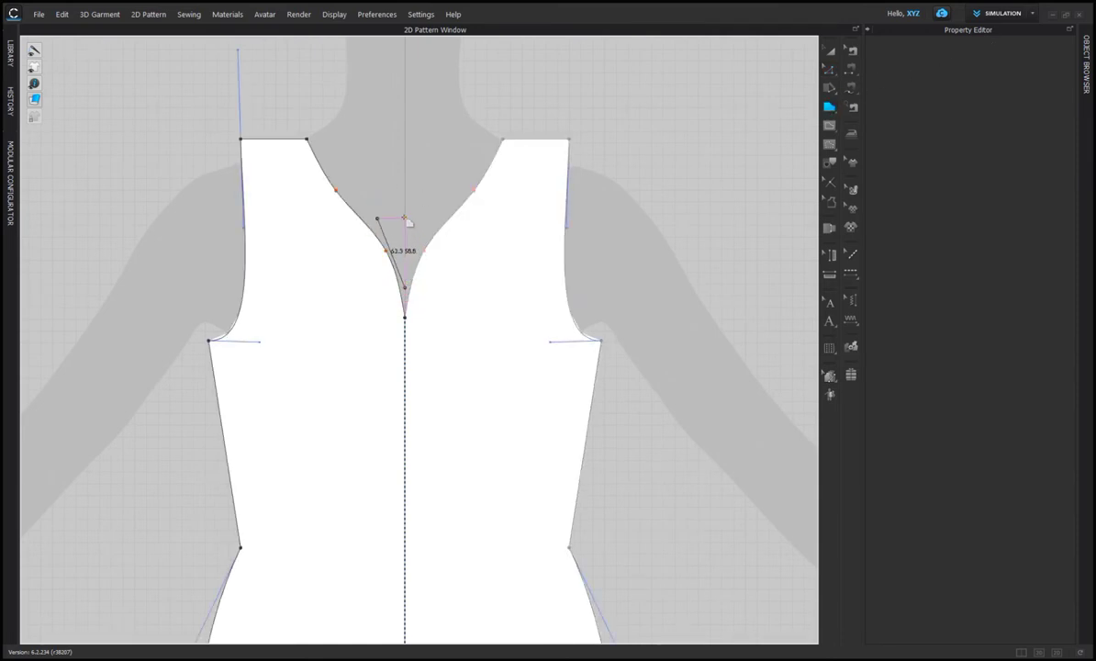
pyautogui.click(377, 219)
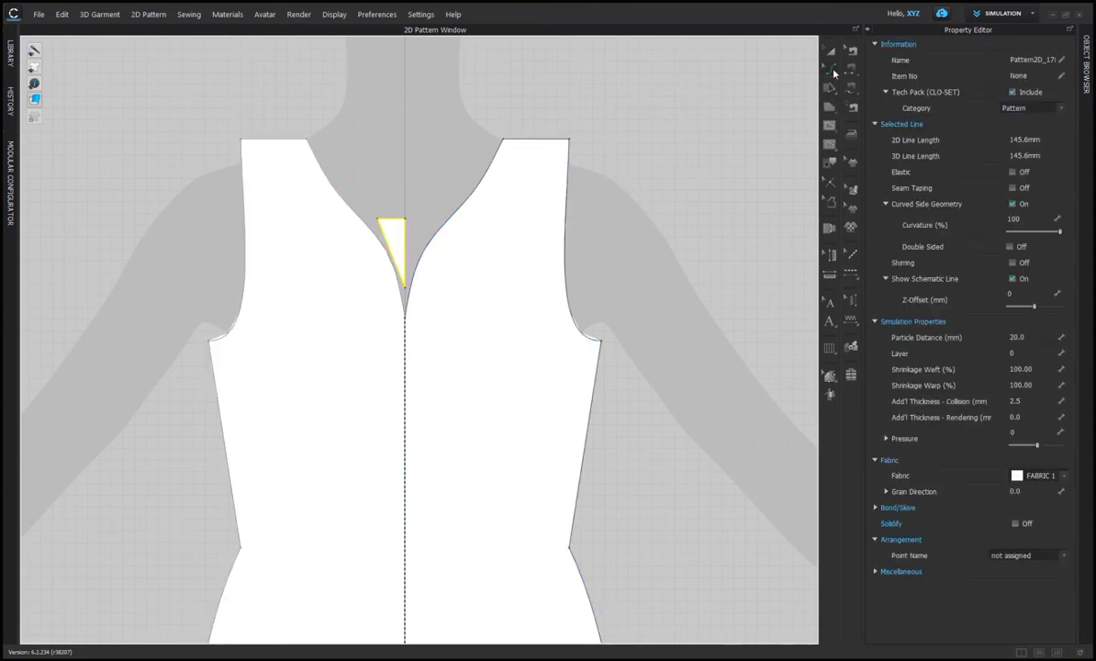
pyautogui.press('Escape')
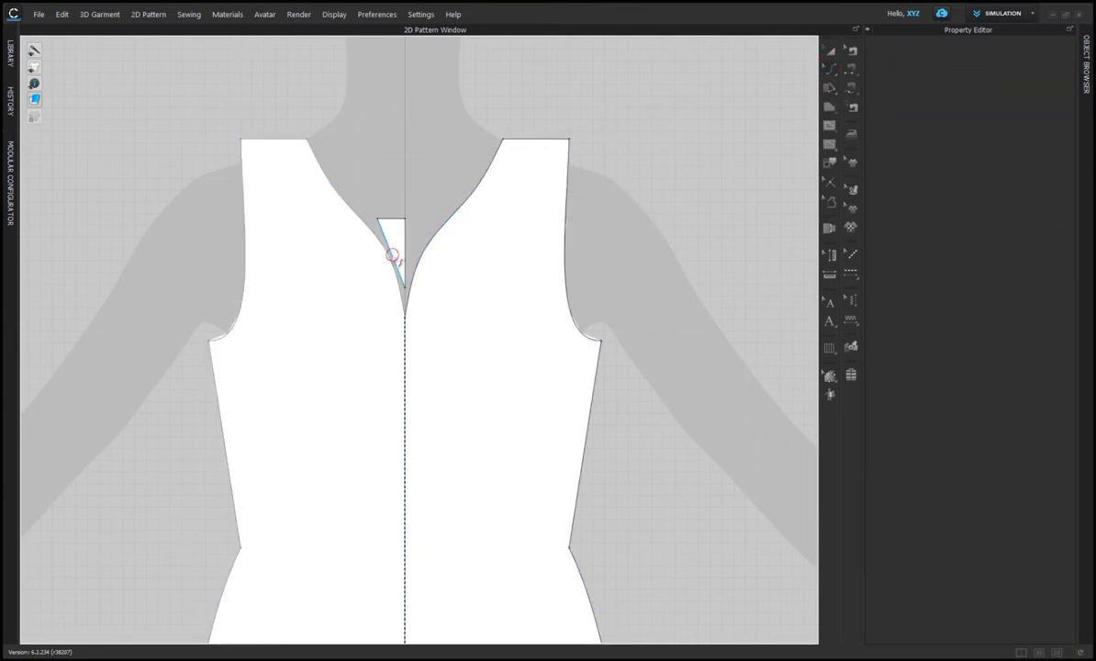
# Curve the insert's slanted side to about 64 mm and unfold it along its centre line with symmetric editing and sewing
pyautogui.click(392, 255)
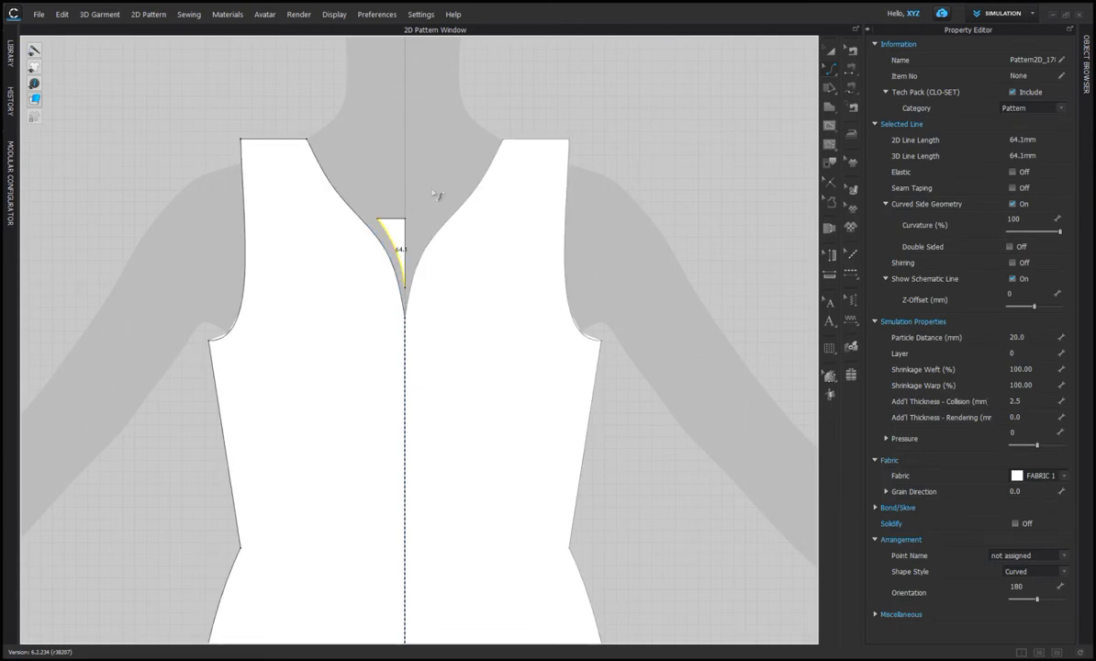
pyautogui.rightClick(404, 242)
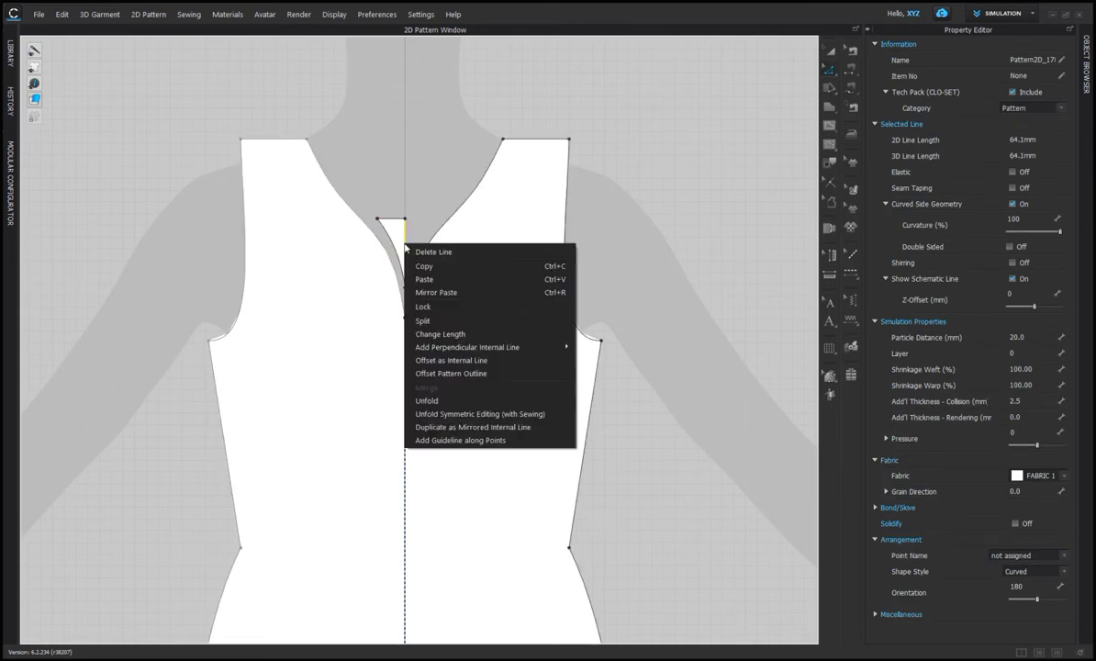
pyautogui.click(433, 414)
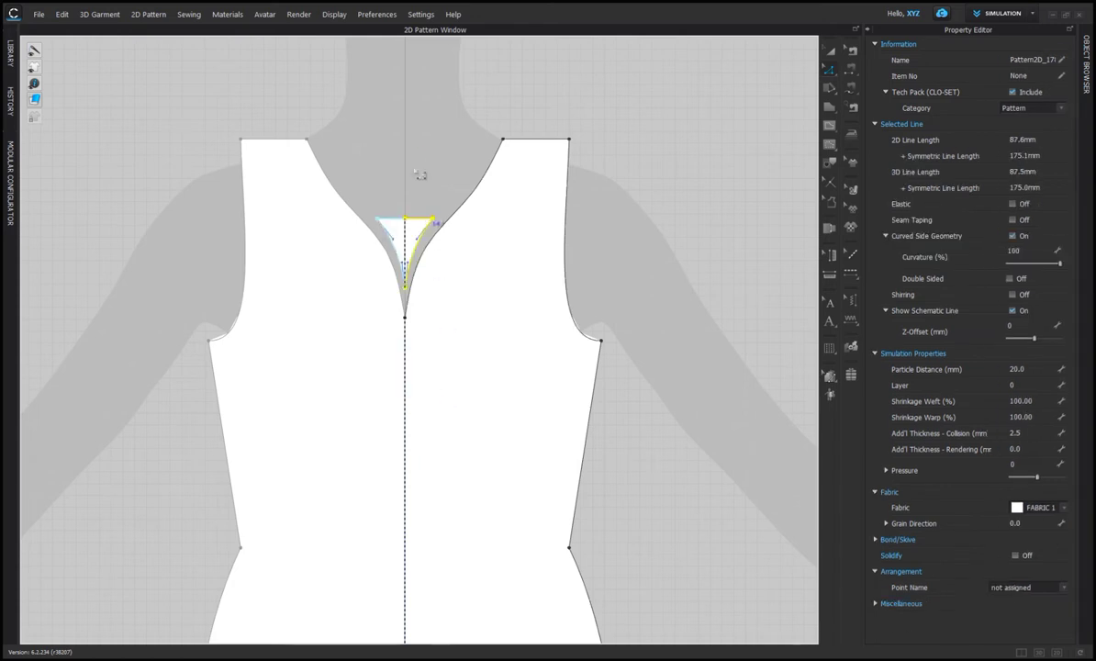
pyautogui.click(416, 171)
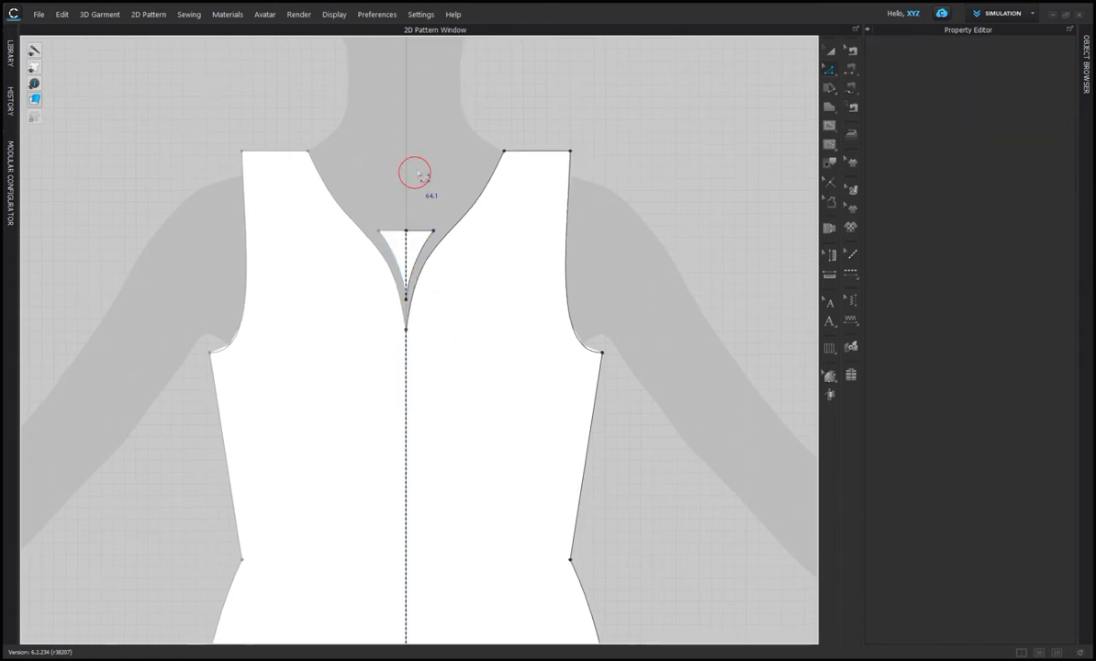
# Delete the centre point of the insert's top edge and curve that edge slightly downward to about 47.5 mm
pyautogui.rightClick(406, 231)
pyautogui.click(413, 239)
pyautogui.click(405, 230)
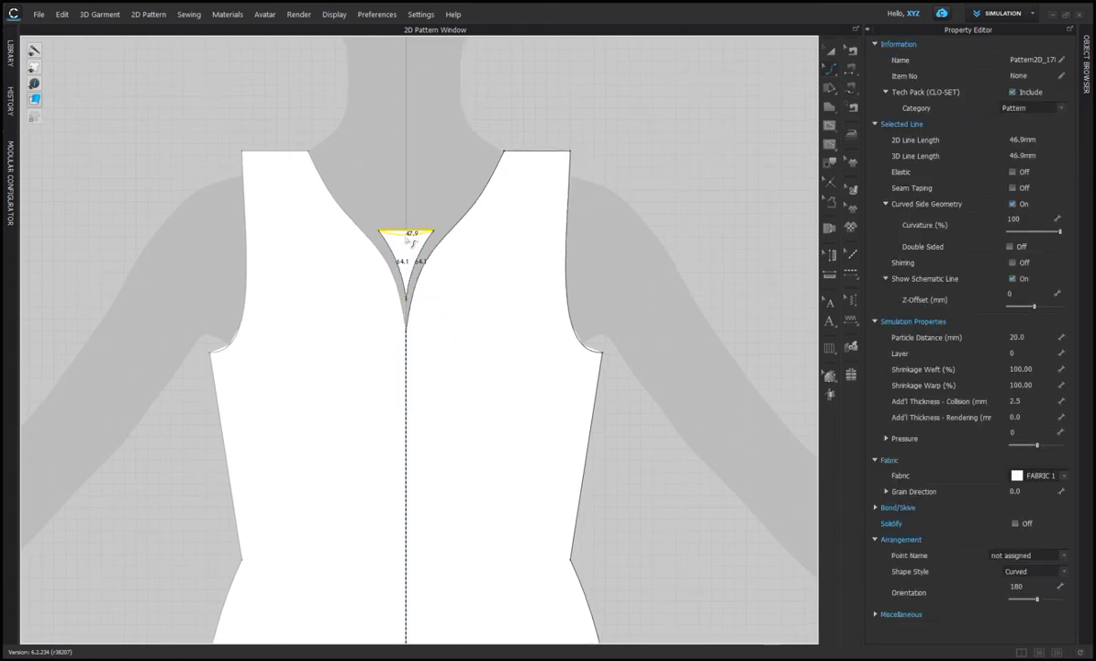
pyautogui.moveTo(407, 239); pyautogui.dragTo(406, 236)
# Sew the insert's right curved edge to the lower right neckline over about 64 mm, starting from the V point
pyautogui.click(838, 65)
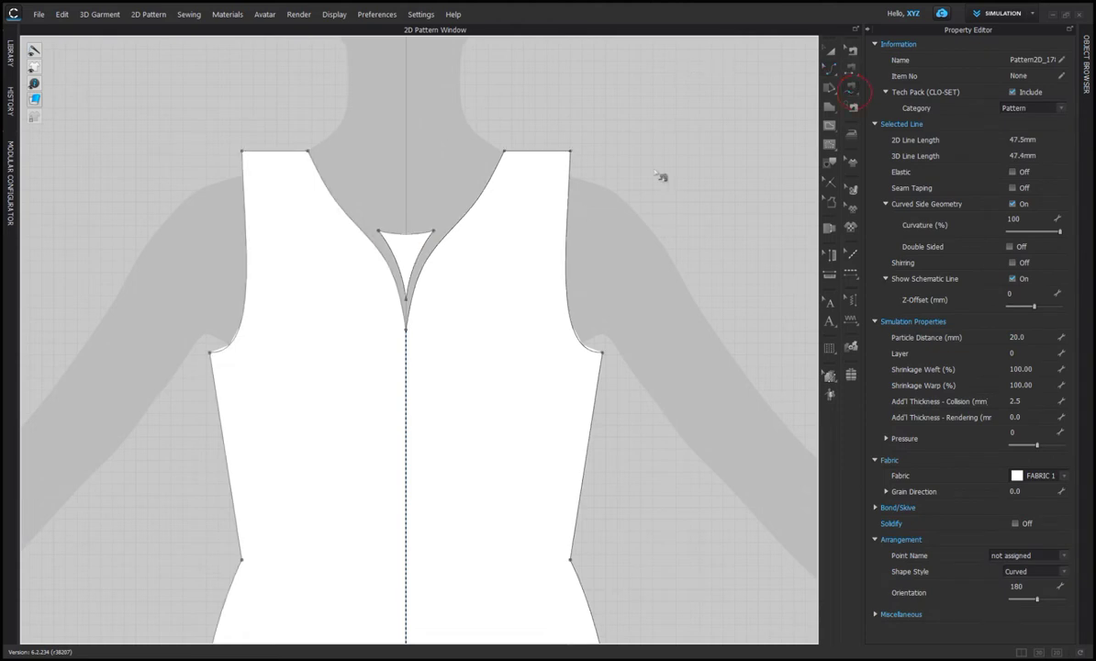
pyautogui.click(401, 298)
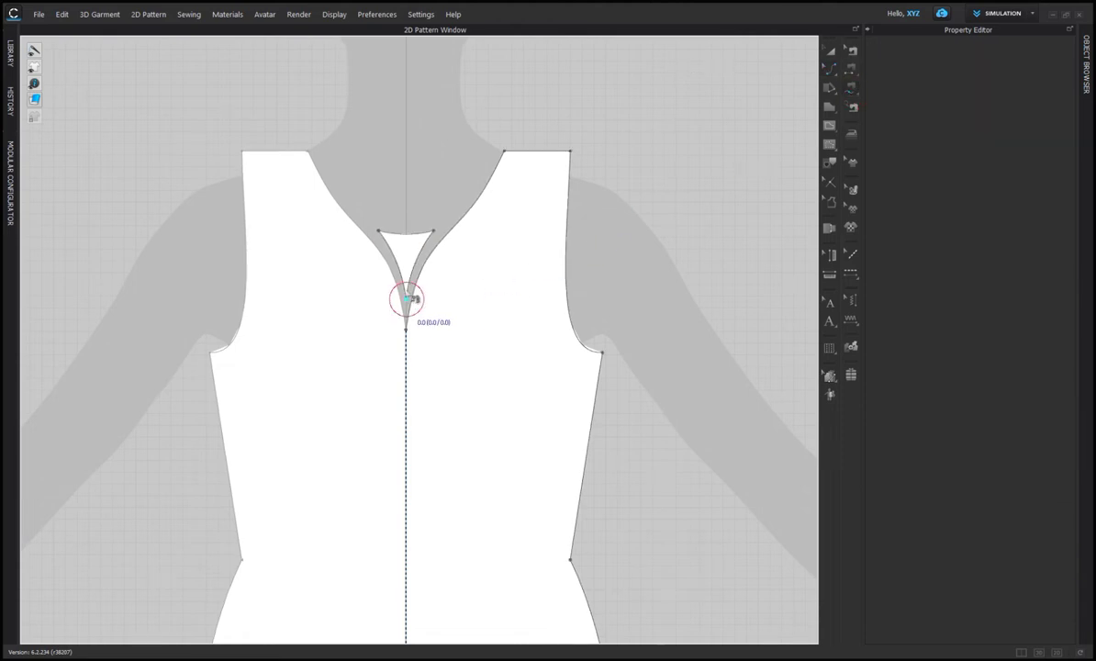
pyautogui.click(441, 237)
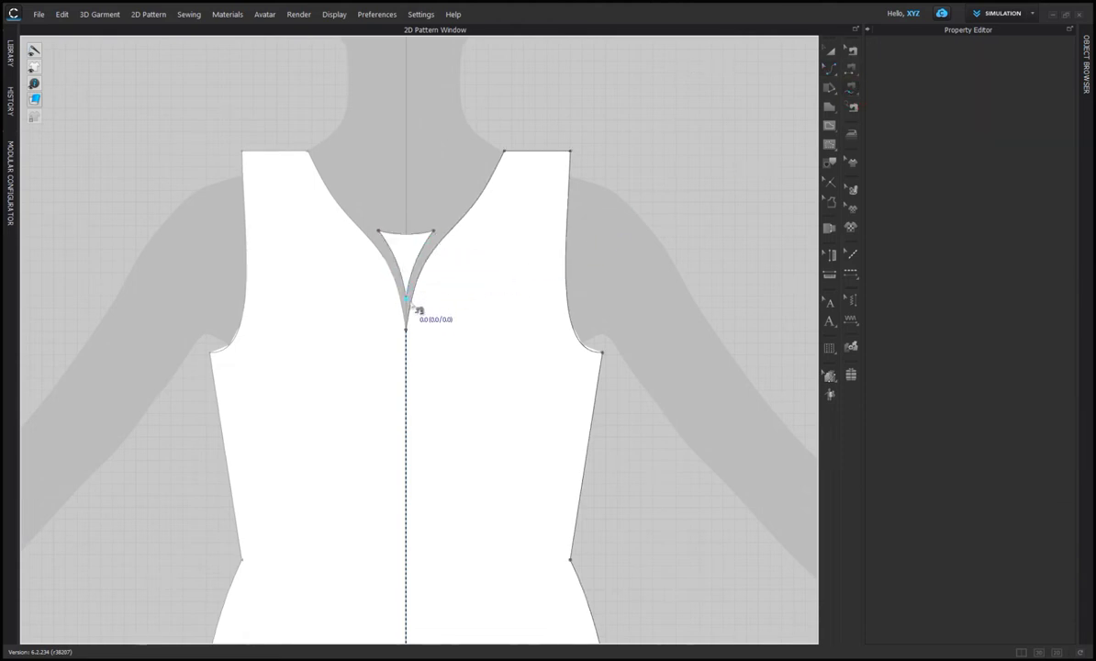
pyautogui.click(430, 234)
pyautogui.click(405, 327)
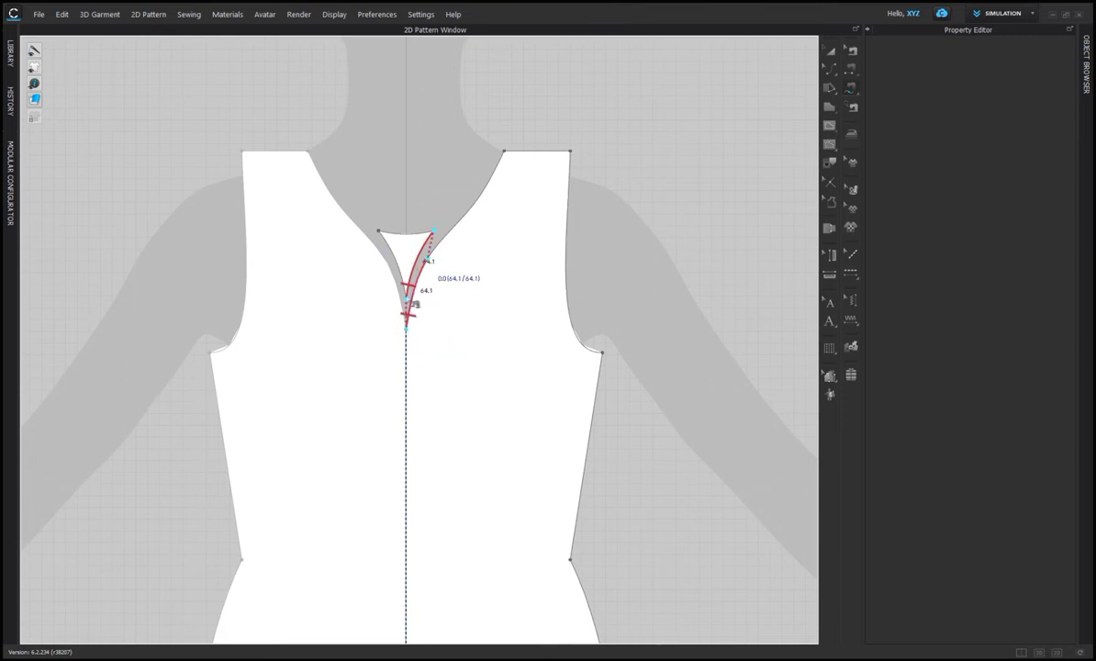
pyautogui.click(427, 256)
# Sew the insert's left curved edge to the lower left neckline over about 64 mm
pyautogui.click(406, 299)
pyautogui.click(379, 231)
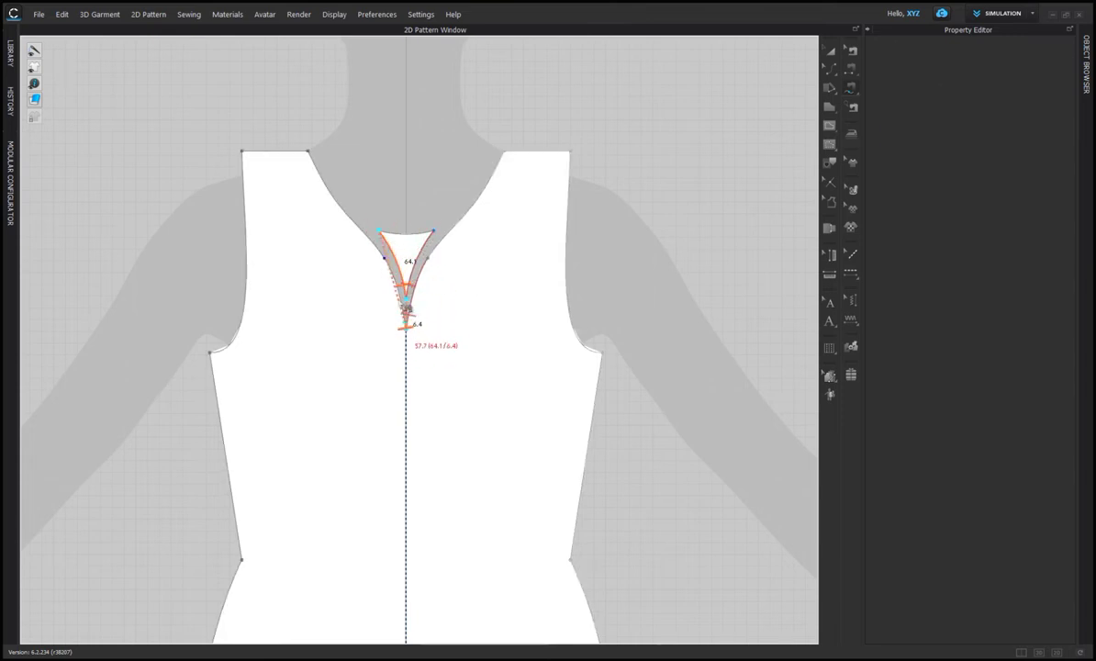
pyautogui.click(405, 292)
pyautogui.scroll(-5, 406, 291)
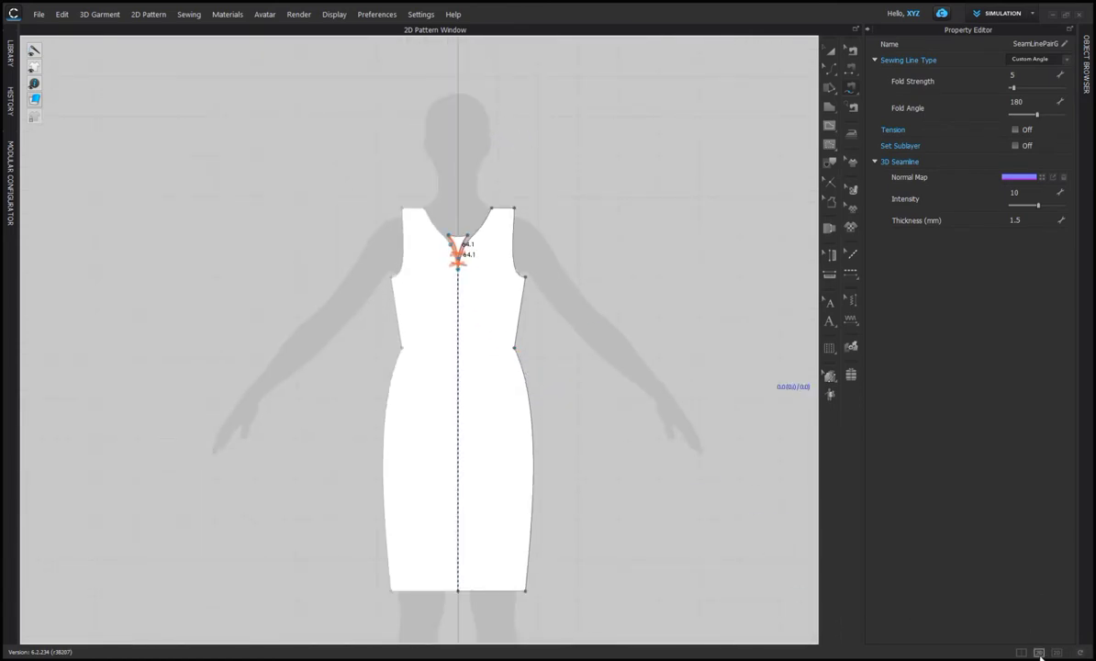
# Copy the full dress front pattern without the insert and paste a mirrored copy beside the avatar silhouette
pyautogui.click(830, 52)
pyautogui.scroll(-2, 391, 245)
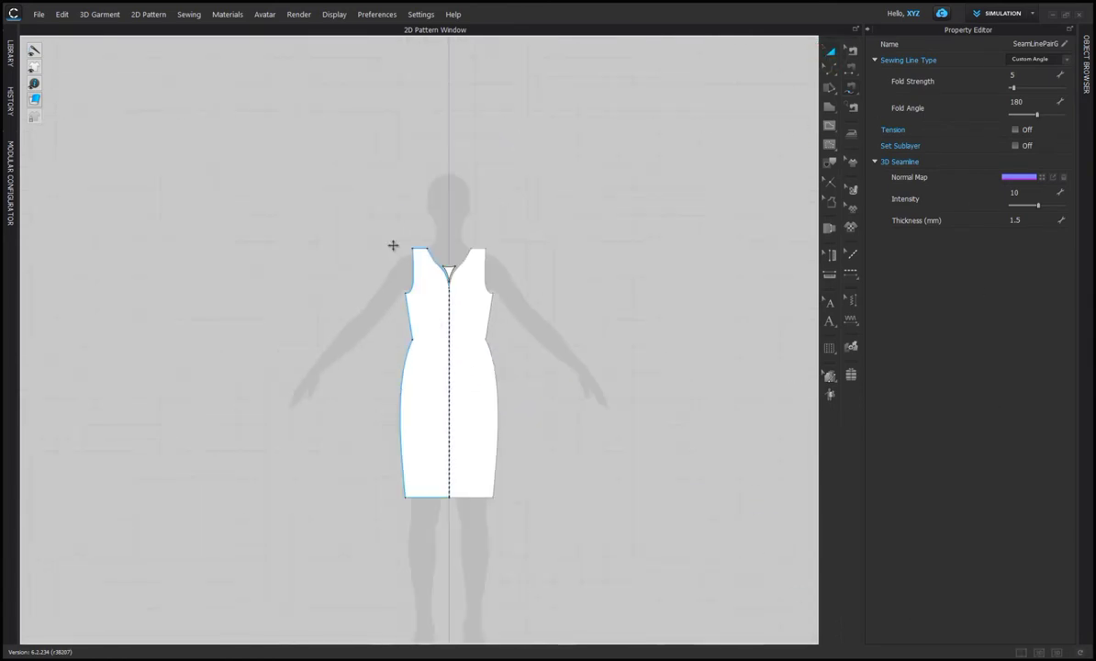
pyautogui.moveTo(371, 213); pyautogui.dragTo(604, 618)
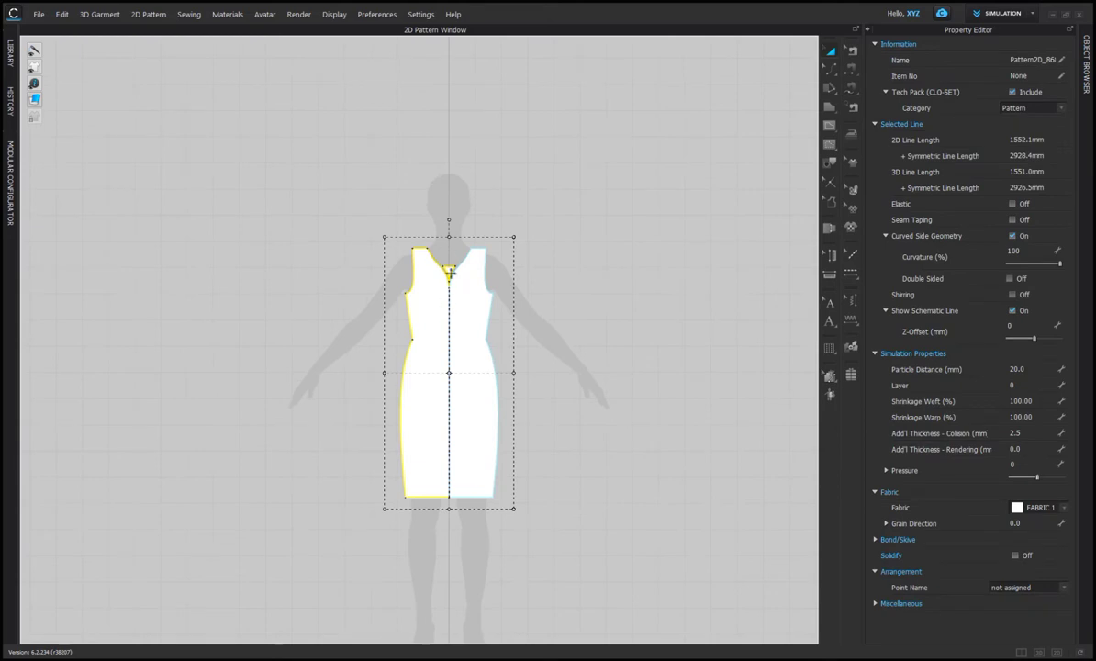
pyautogui.rightClick(477, 303)
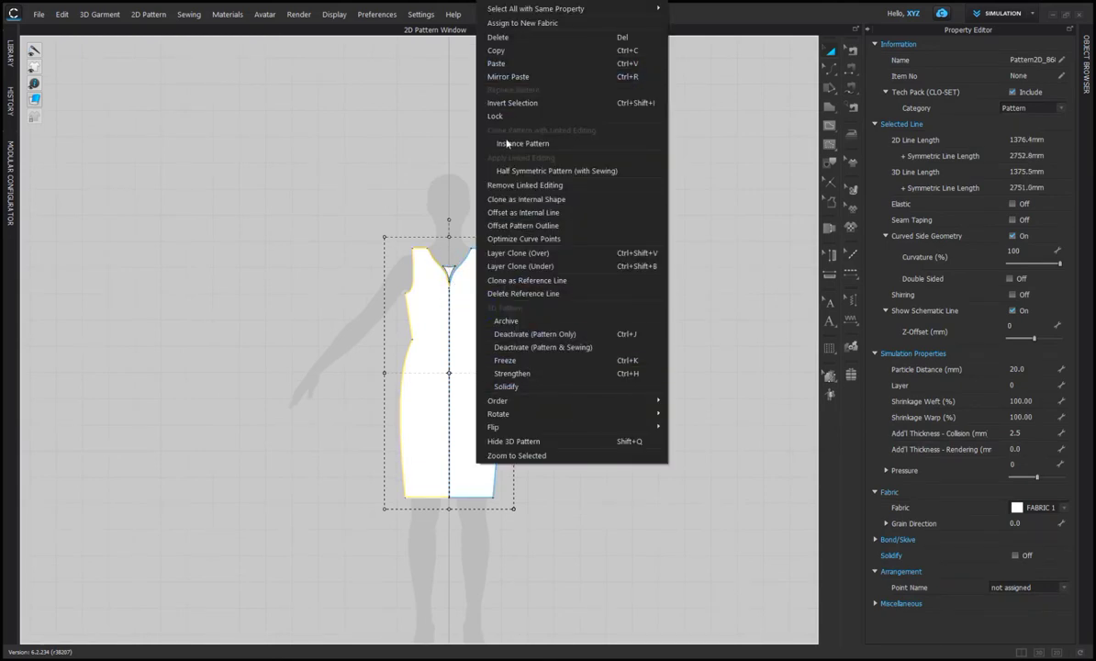
pyautogui.click(501, 54)
pyautogui.rightClick(617, 391)
pyautogui.click(642, 410)
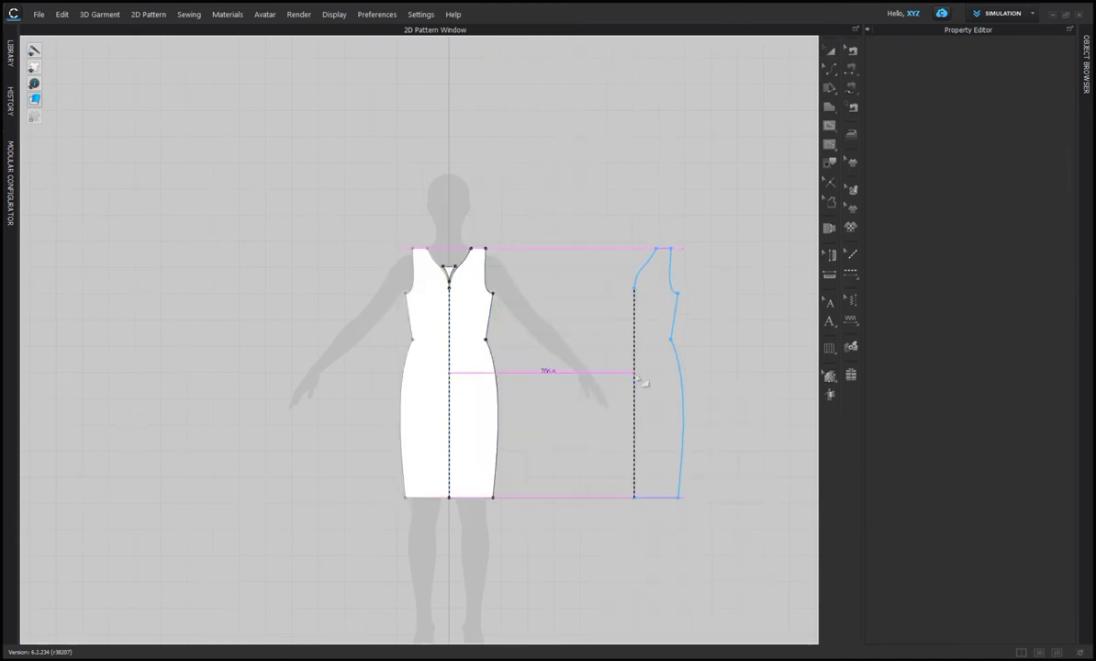
pyautogui.click(658, 379)
pyautogui.scroll(-2, 656, 407)
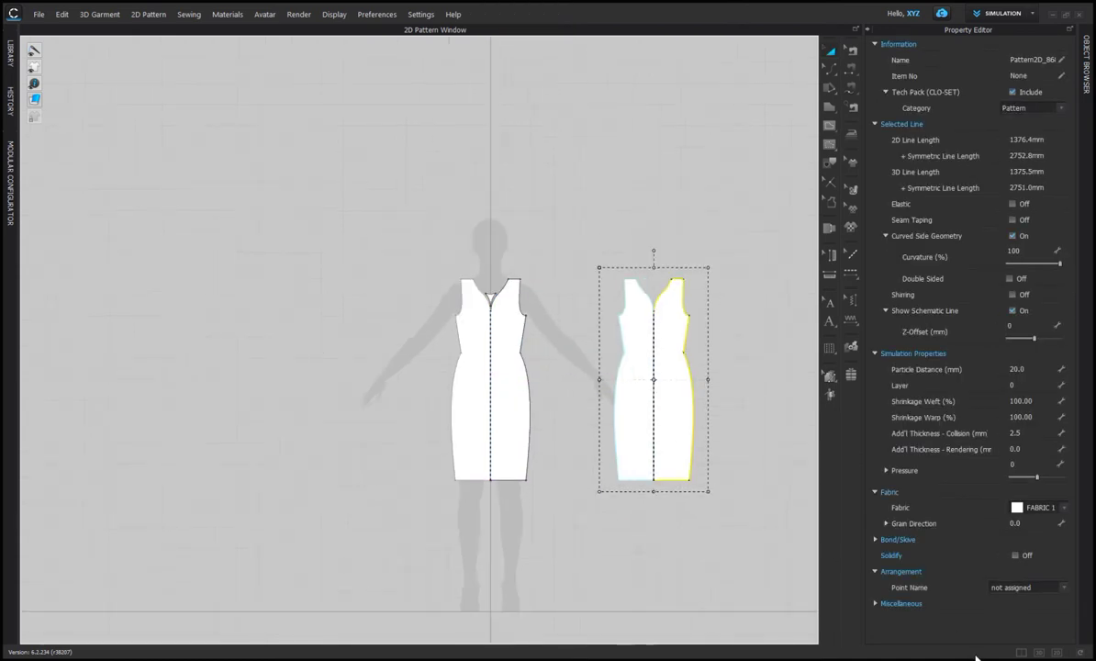
# Show the 3D and 2D windows together and flip the copied dress piece to face outward at the avatar's back
pyautogui.click(1038, 653)
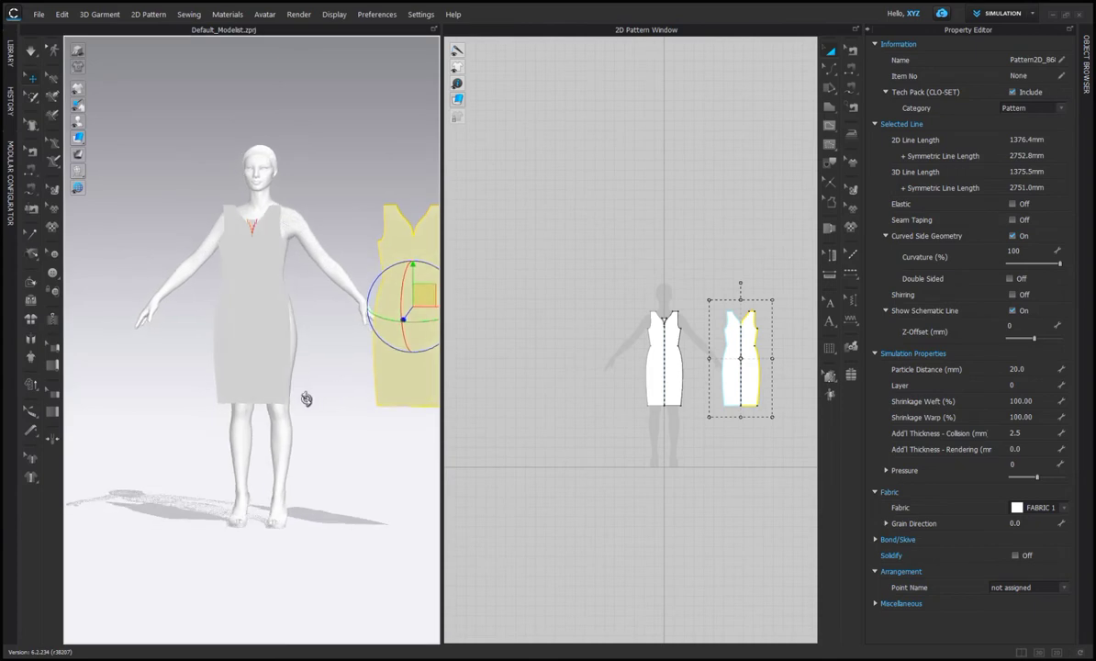
pyautogui.moveTo(306, 398); pyautogui.dragTo(122, 400, button='right')
pyautogui.rightClick(117, 384)
pyautogui.click(164, 243)
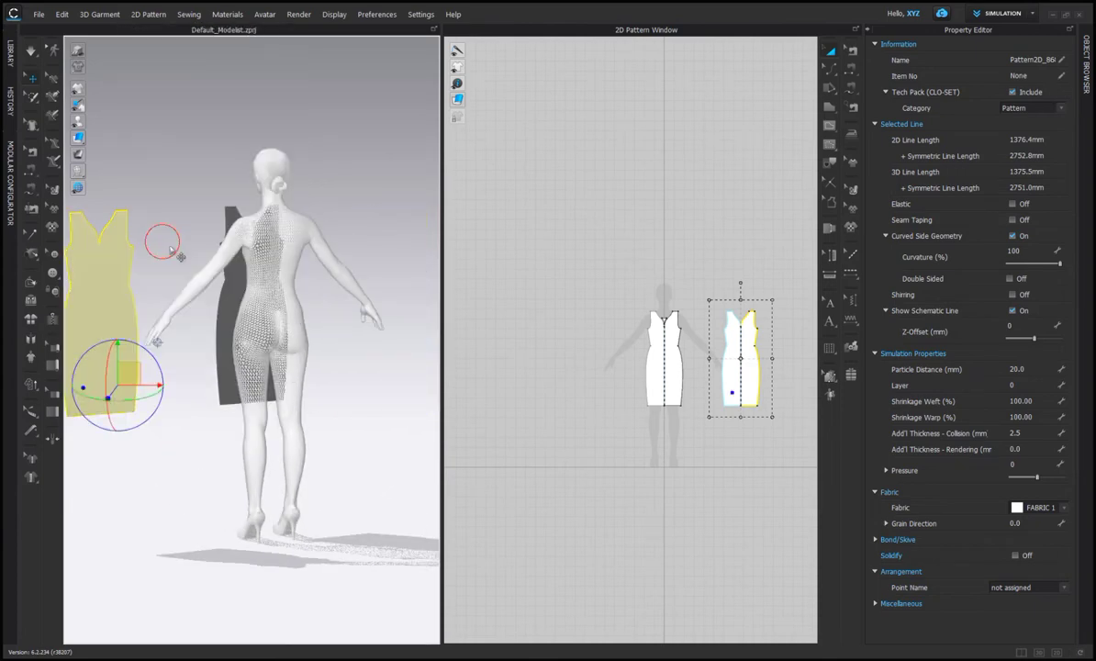
# Show the arrangement points and wrap the copied back piece around the avatar's center back waist point
pyautogui.moveTo(340, 352); pyautogui.dragTo(274, 331, button='right')
pyautogui.click(111, 122)
pyautogui.scroll(2, 234, 265)
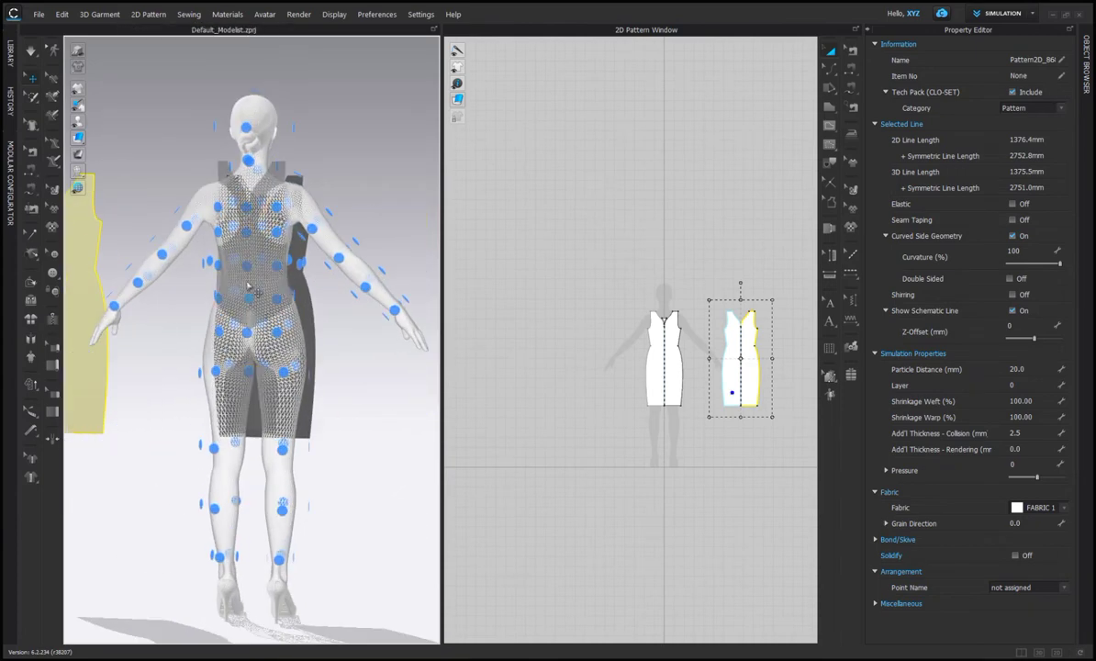
pyautogui.click(247, 267)
# Move the neckline insert aside and wrap the front piece around the avatar's center front waist point
pyautogui.moveTo(188, 310); pyautogui.dragTo(329, 322, button='right')
pyautogui.click(206, 325)
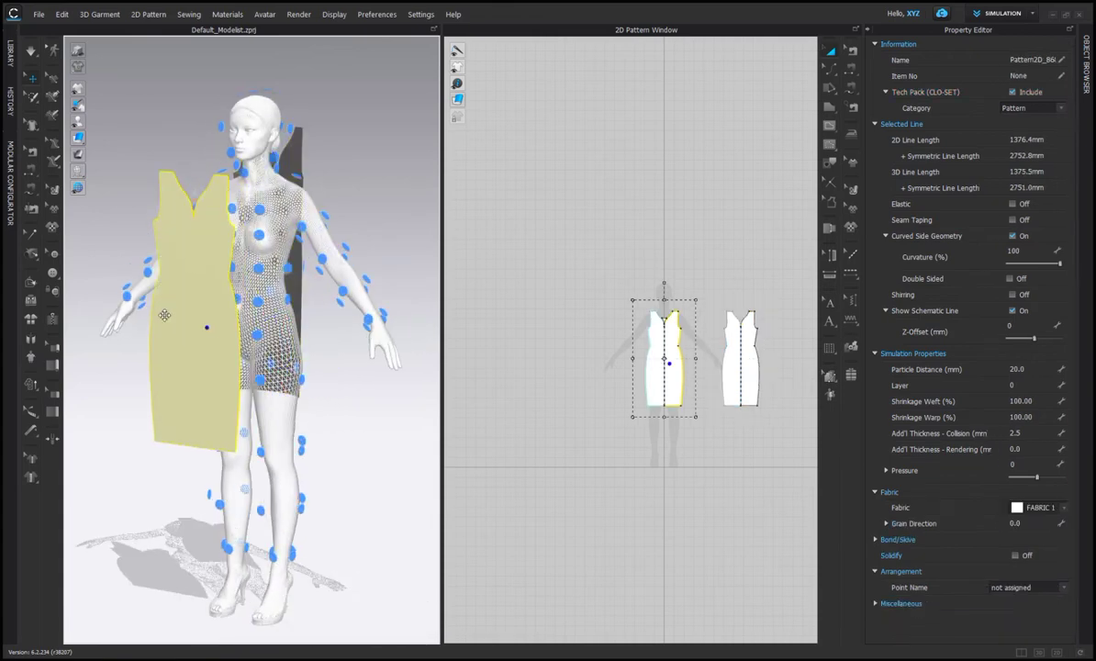
pyautogui.moveTo(266, 350); pyautogui.dragTo(338, 360, button='right')
pyautogui.moveTo(245, 210); pyautogui.dragTo(152, 156)
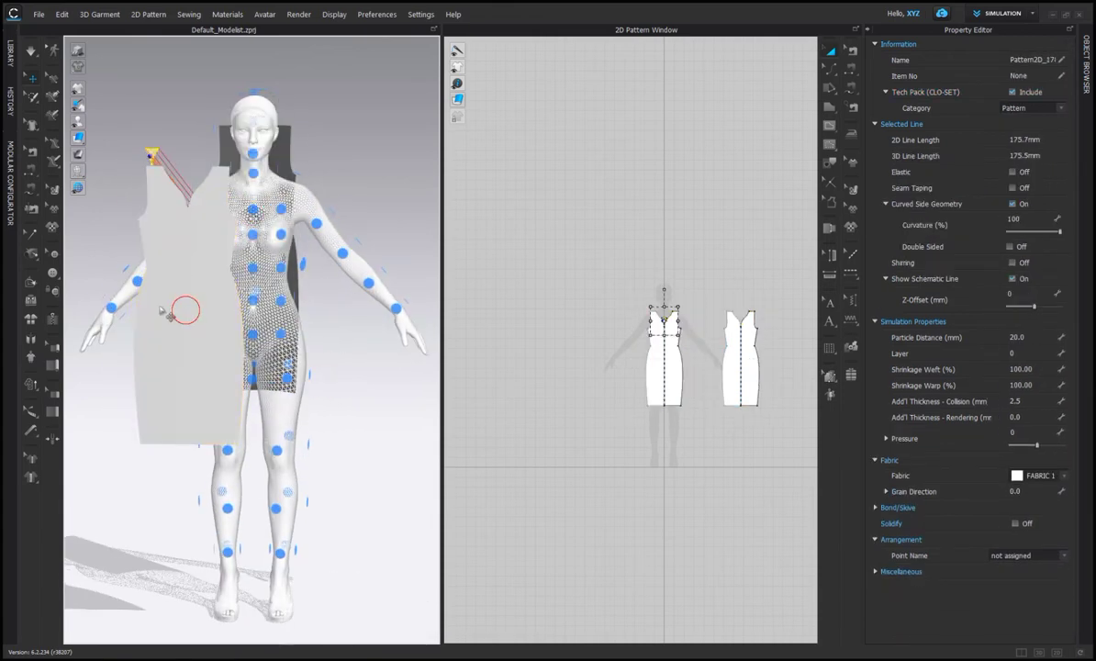
pyautogui.click(154, 303)
pyautogui.click(253, 272)
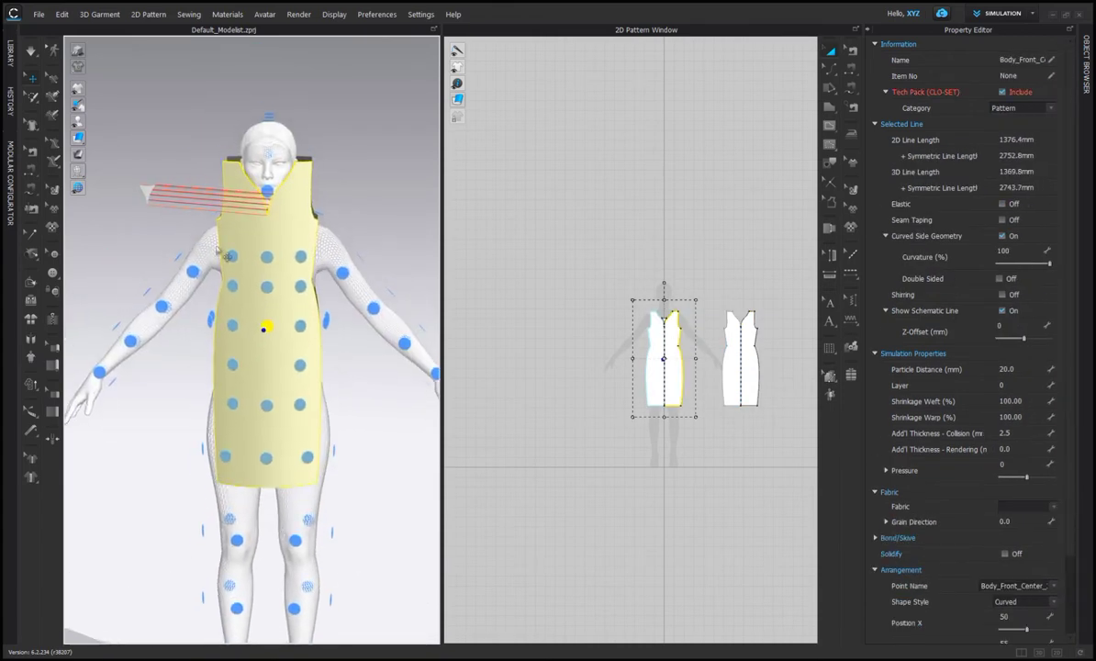
# Bring the insert to the front neckline and lower all pieces together to the avatar's shoulder level
pyautogui.click(274, 195)
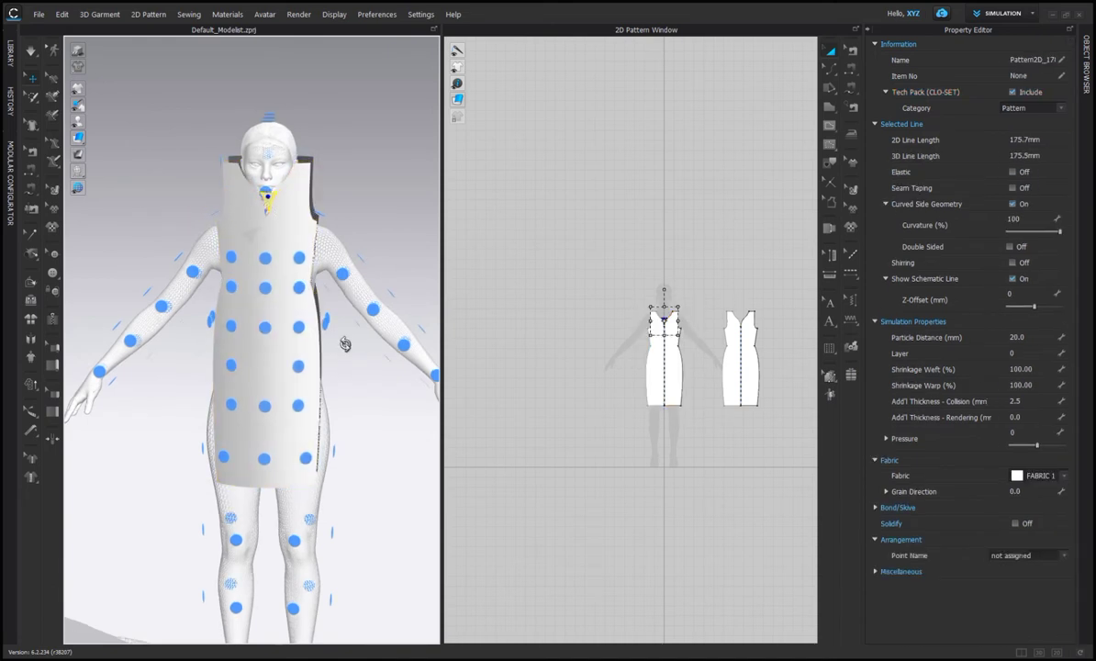
pyautogui.moveTo(571, 254); pyautogui.dragTo(815, 442)
pyautogui.click(269, 256)
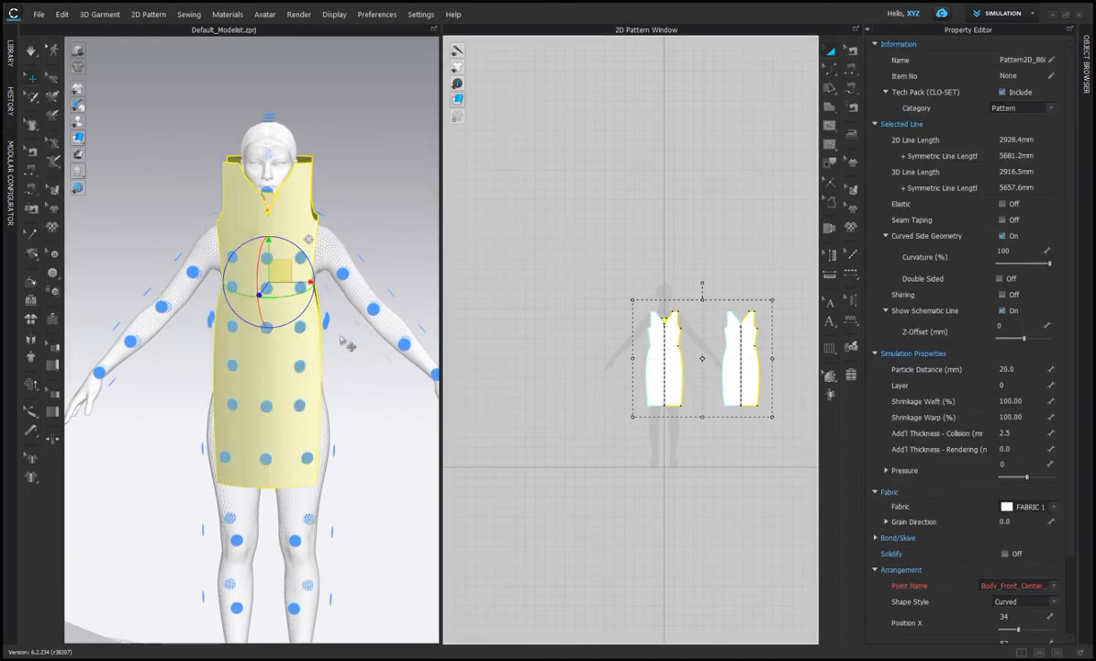
pyautogui.moveTo(272, 295); pyautogui.dragTo(271, 321)
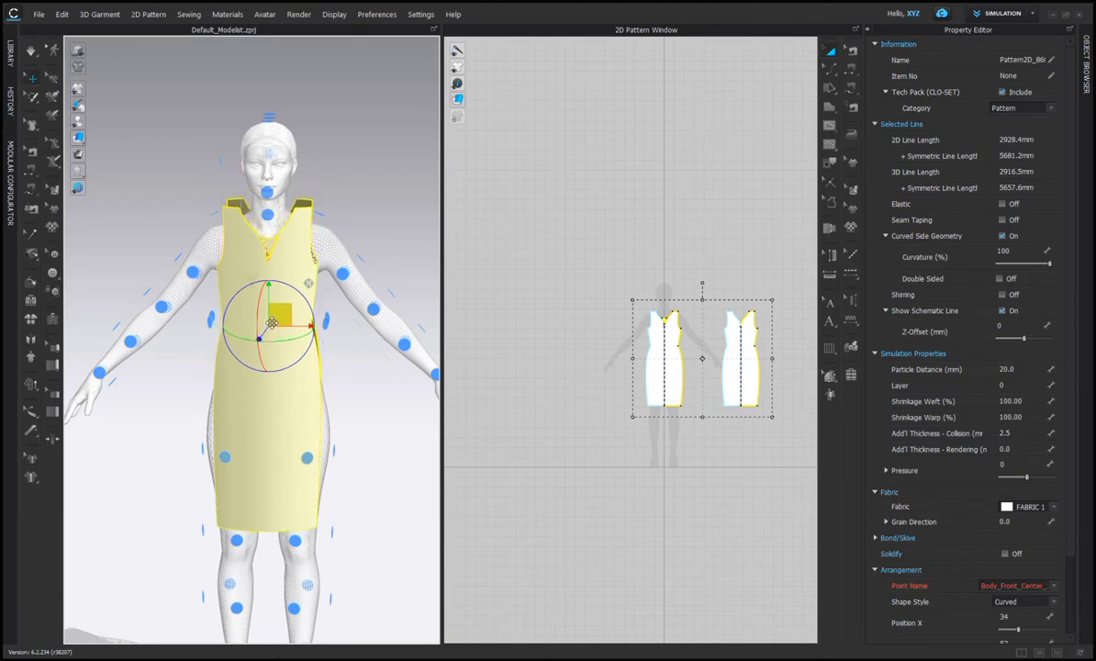
# Adjust the arranged dress piece's distance from the avatar's body by shifting it slightly
pyautogui.moveTo(362, 420); pyautogui.dragTo(388, 421, button='right')
pyautogui.click(360, 427)
pyautogui.click(296, 387)
pyautogui.moveTo(306, 382); pyautogui.dragTo(319, 382)
pyautogui.click(173, 414)
pyautogui.moveTo(173, 415); pyautogui.dragTo(273, 395, button='right')
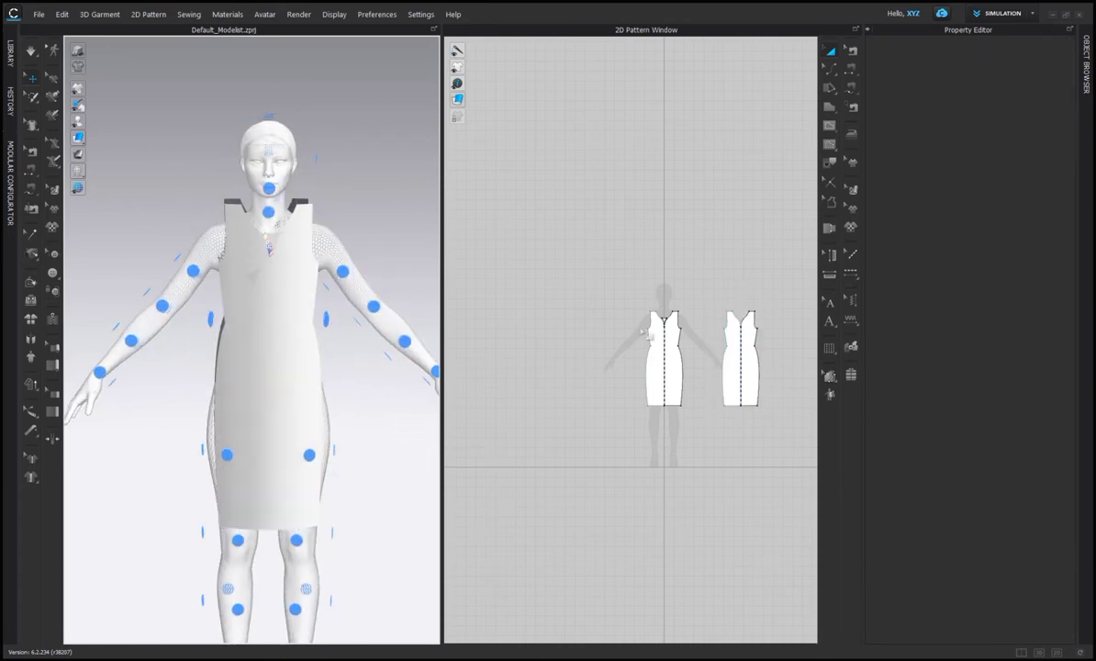
# Sew the front piece's side edges below and above the waist to the matching edges of the back piece
pyautogui.scroll(3, 633, 413)
pyautogui.moveTo(702, 420); pyautogui.dragTo(592, 424, button='right')
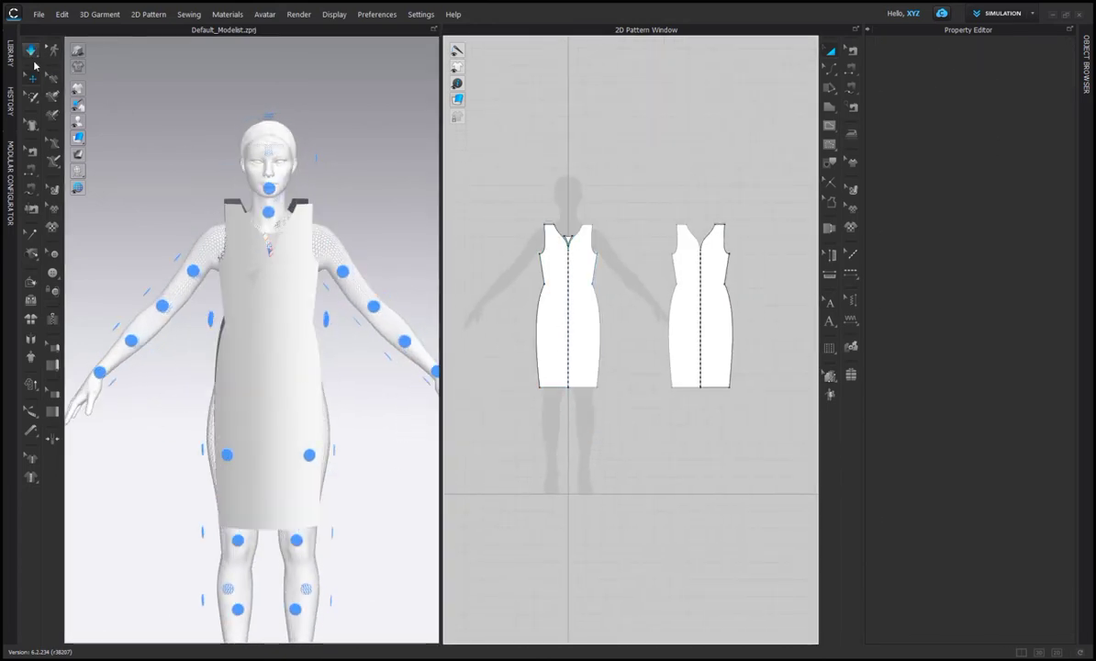
pyautogui.click(852, 68)
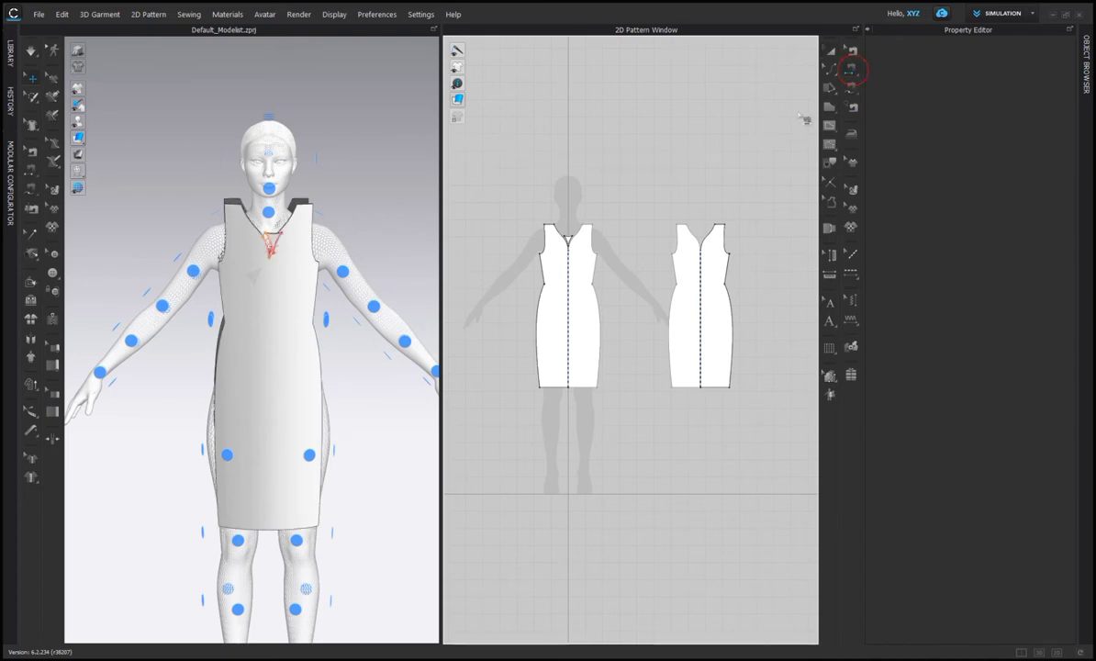
pyautogui.click(599, 364)
pyautogui.click(670, 365)
pyautogui.click(593, 277)
pyautogui.click(674, 277)
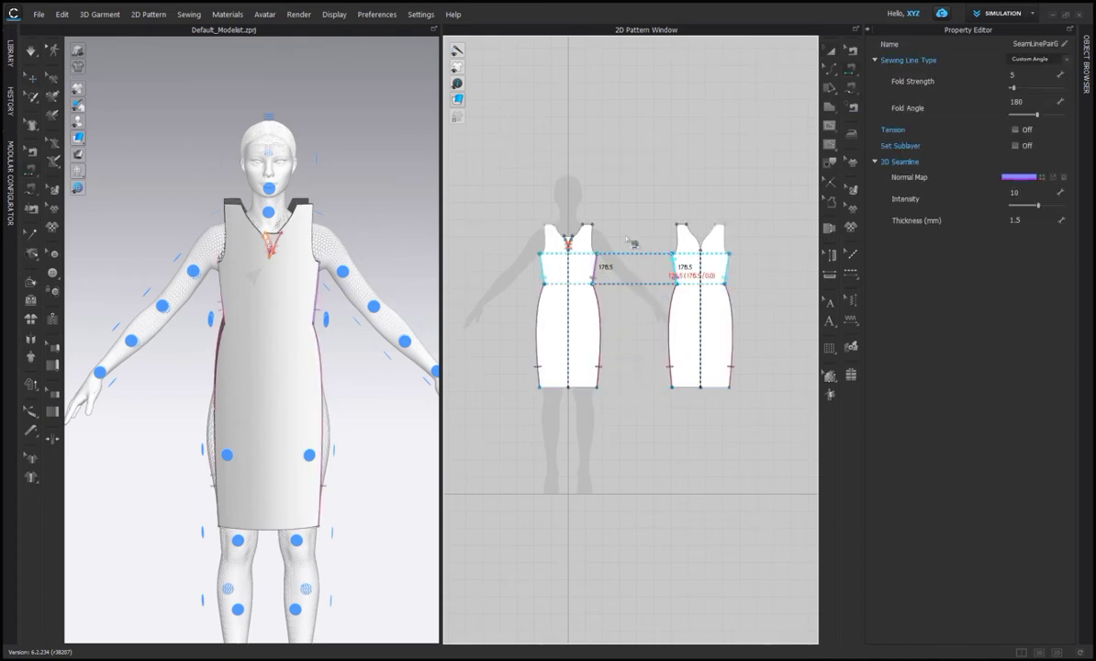
# Sew the front piece's shoulder edge to the matching shoulder edge of the back piece
pyautogui.scroll(2, 592, 234)
pyautogui.click(591, 220)
pyautogui.click(754, 218)
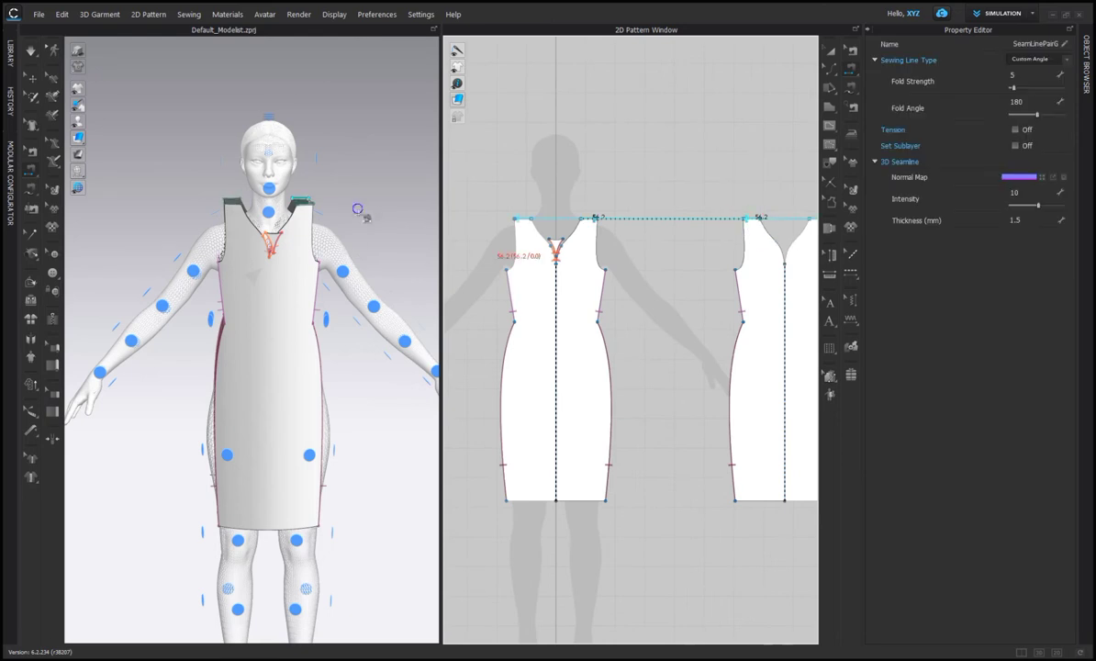
# Simulate the sewn dress so it drapes on the avatar, and inspect the fit from the front
pyautogui.moveTo(358, 209); pyautogui.dragTo(358, 224, button='right')
pyautogui.scroll(-2, 357, 224)
pyautogui.click(30, 57)
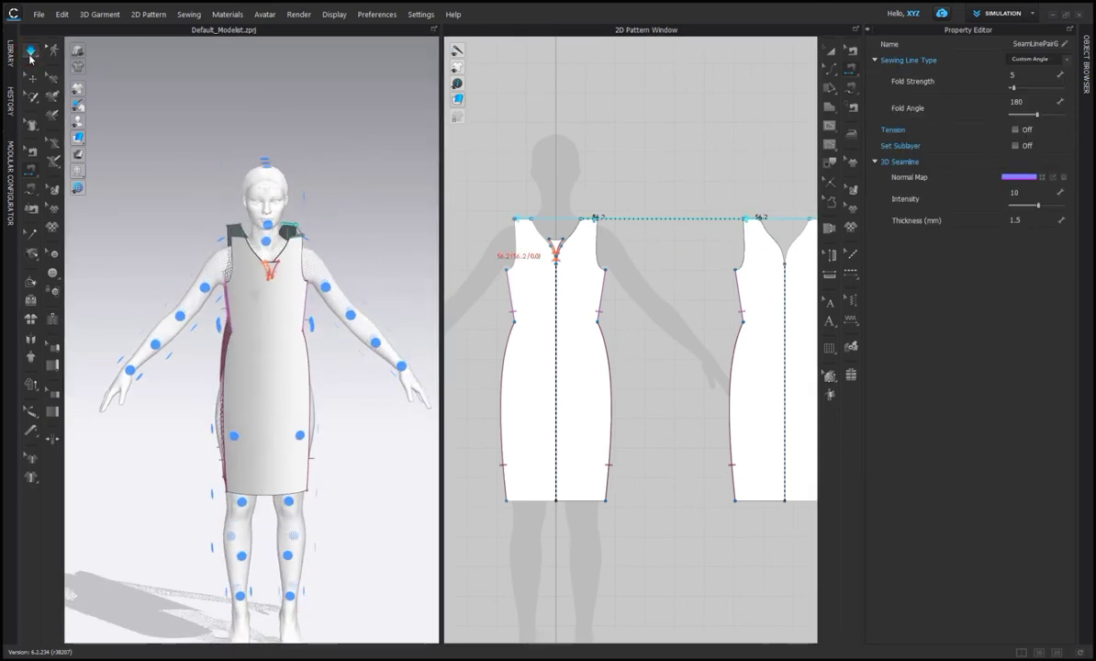
pyautogui.scroll(3, 339, 404)
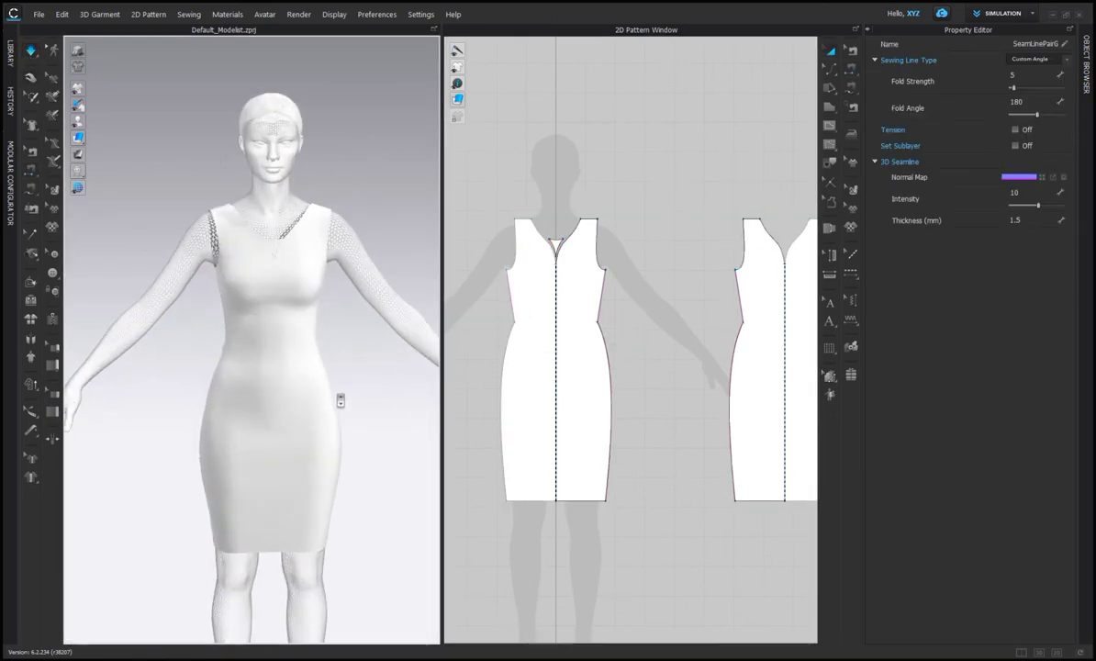
pyautogui.scroll(3, 341, 401)
pyautogui.moveTo(328, 302); pyautogui.dragTo(353, 329, button='right')
pyautogui.scroll(-2, 376, 352)
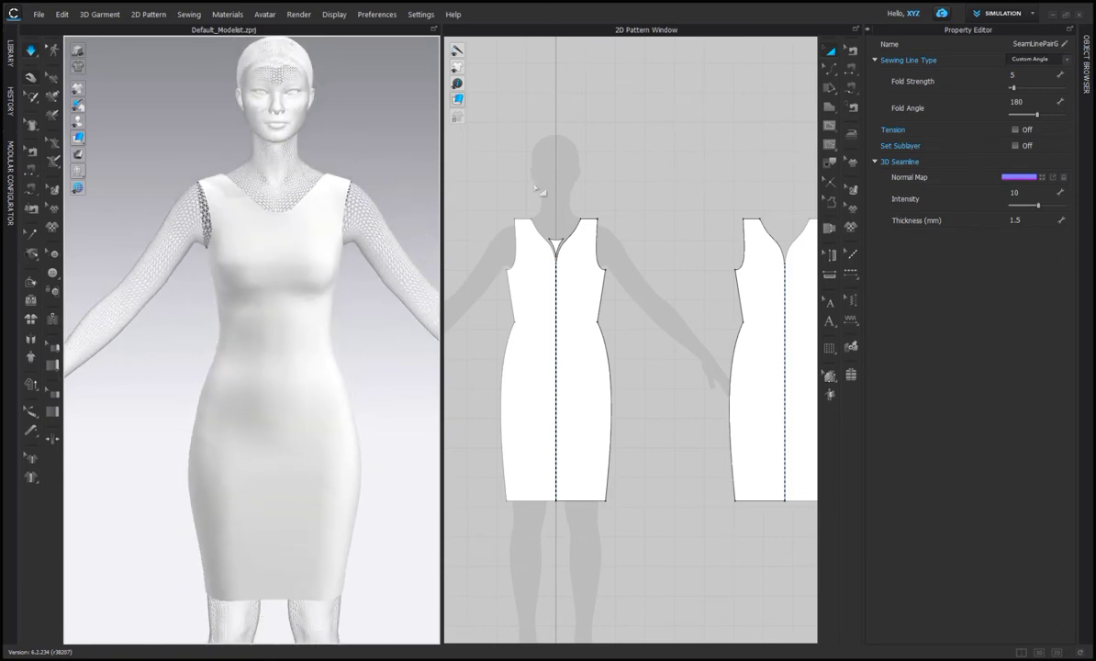
pyautogui.scroll(-2, 370, 286)
pyautogui.moveTo(375, 323); pyautogui.dragTo(351, 255, button='middle')
# Delete the V point from the back piece's neckline so a straight edge joins the shoulders
pyautogui.moveTo(642, 305); pyautogui.dragTo(480, 314, button='middle')
pyautogui.scroll(3, 637, 233)
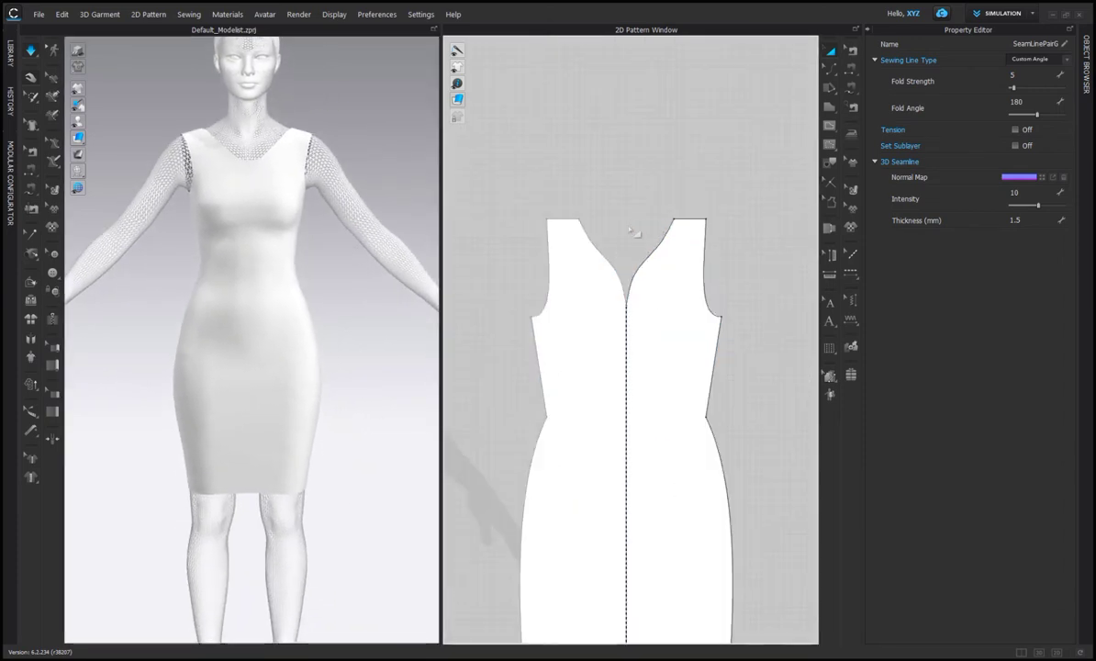
pyautogui.rightClick(631, 312)
pyautogui.click(645, 316)
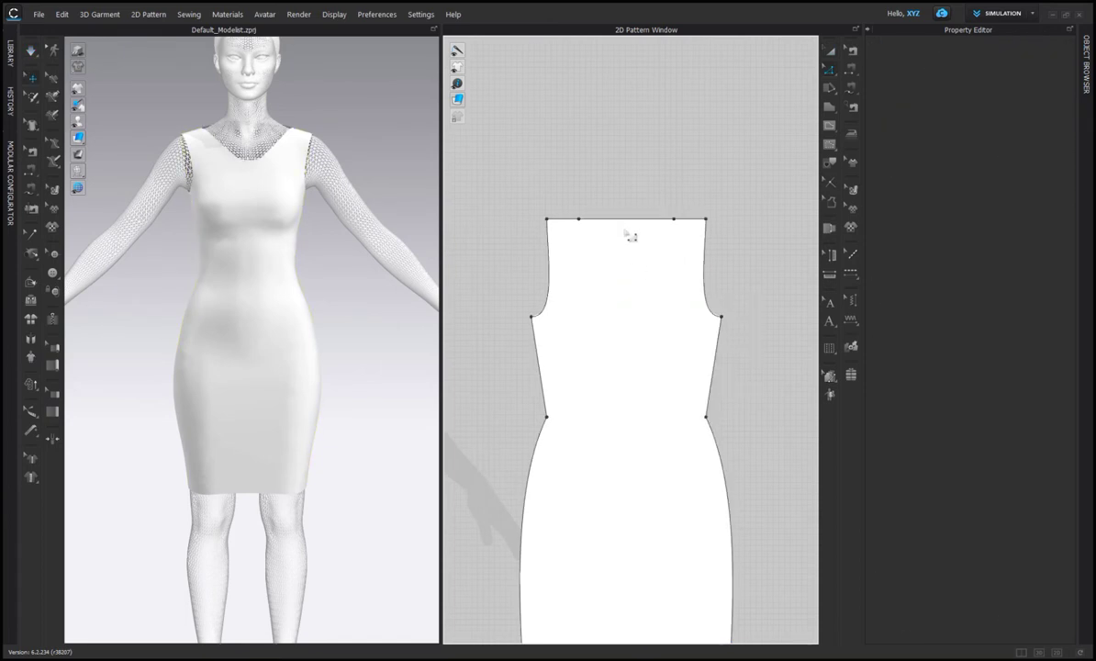
# Curve the back neckline downward into a shallow arc about 183 mm long and simulate the dress again
pyautogui.moveTo(630, 224); pyautogui.dragTo(629, 242)
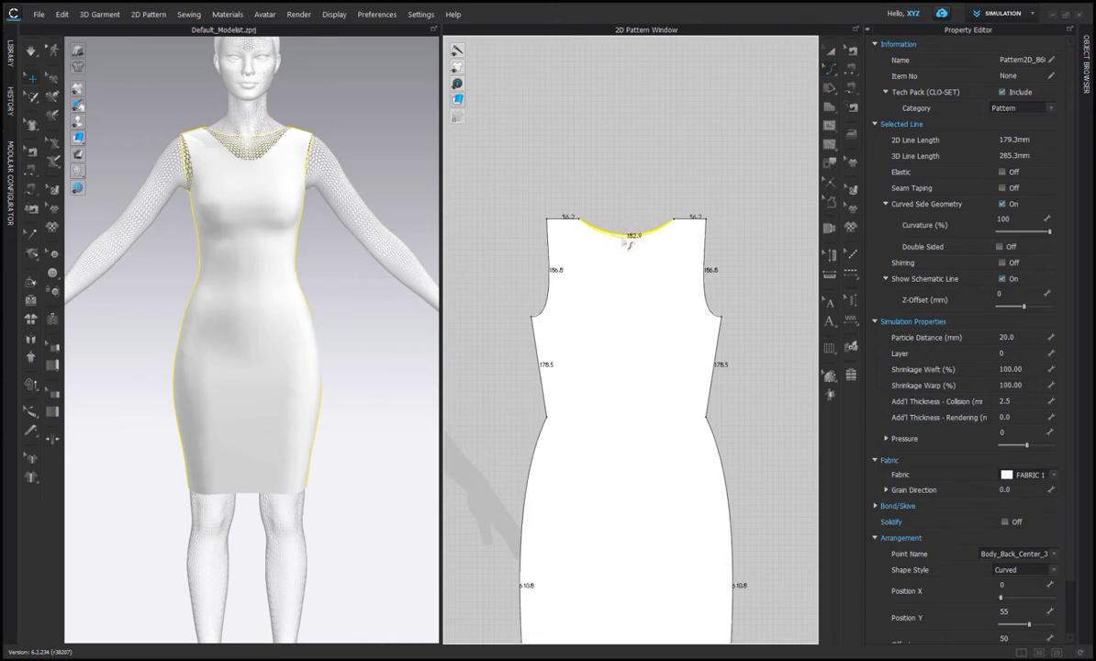
pyautogui.click(391, 200)
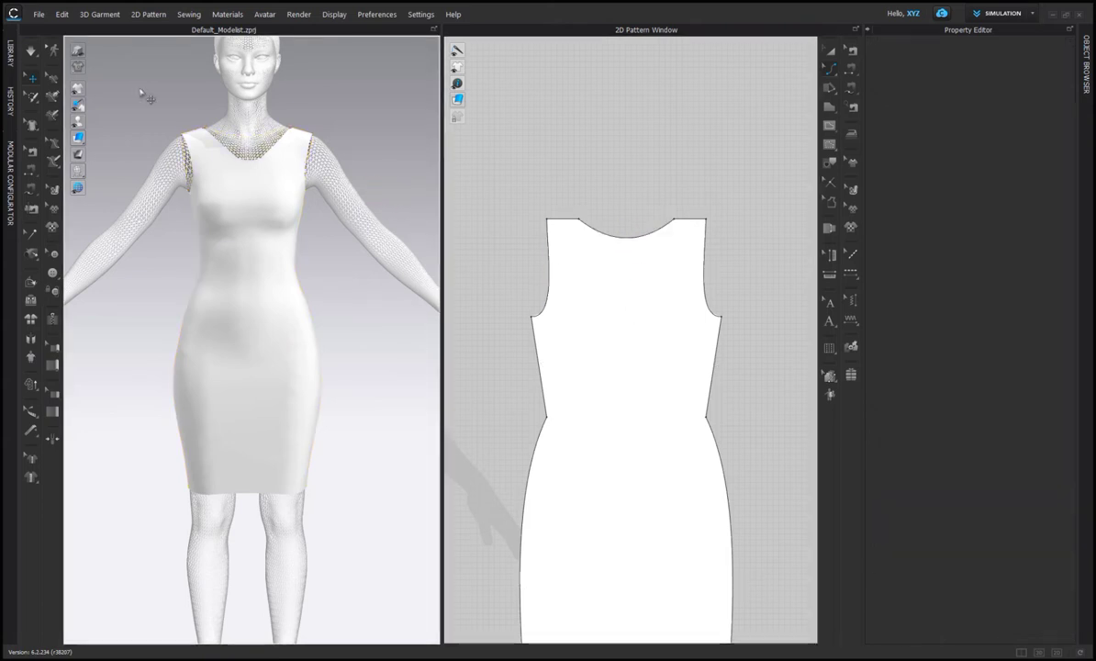
pyautogui.click(37, 51)
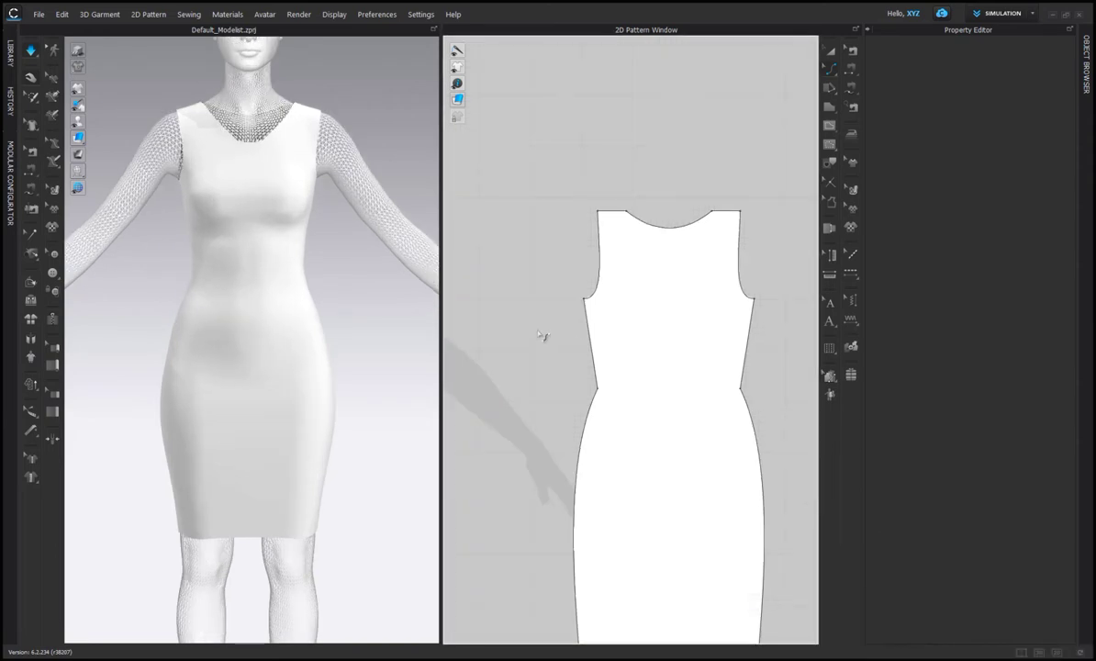
# Delete the center point on the front piece's hem together with its center line
pyautogui.scroll(-3, 542, 321)
pyautogui.moveTo(544, 321); pyautogui.dragTo(751, 231, button='middle')
pyautogui.scroll(2, 671, 175)
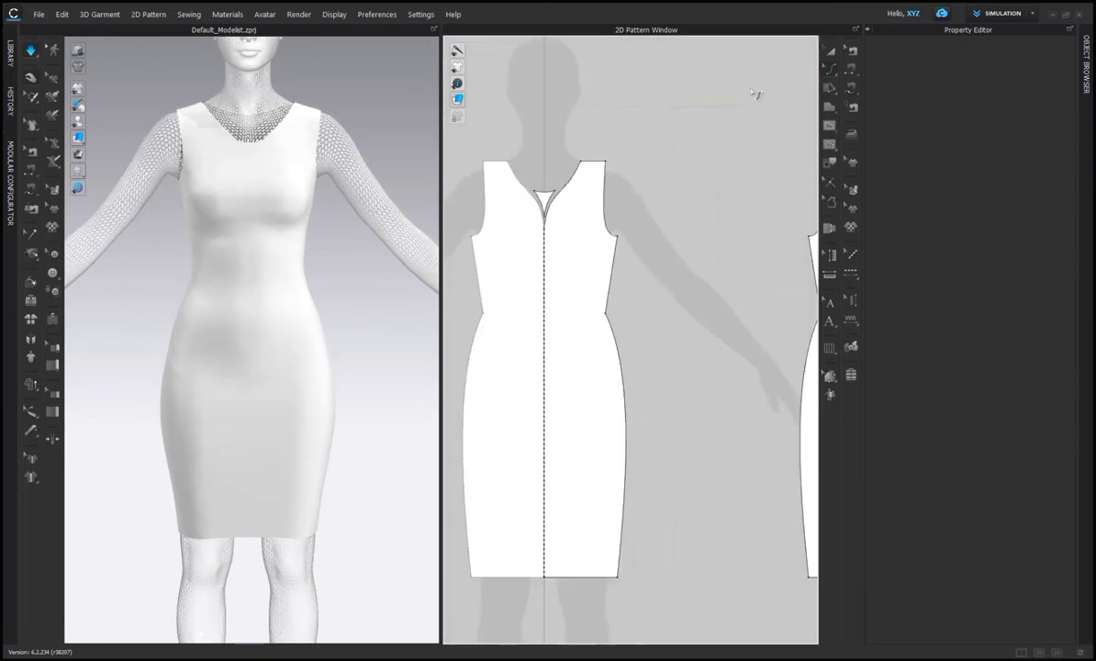
pyautogui.rightClick(548, 579)
pyautogui.click(553, 583)
# Draw a vertical internal line about 952 mm long on the front piece from the left shoulder edge to the hem
pyautogui.scroll(3, 573, 267)
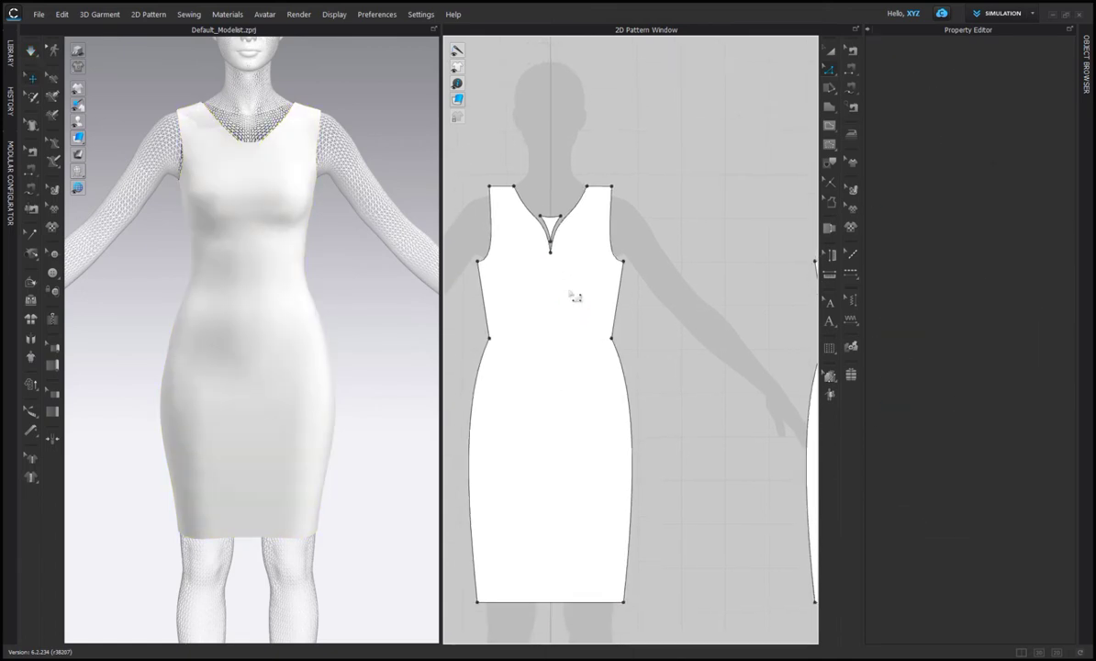
pyautogui.scroll(-3, 534, 395)
pyautogui.moveTo(544, 398); pyautogui.dragTo(576, 315, button='middle')
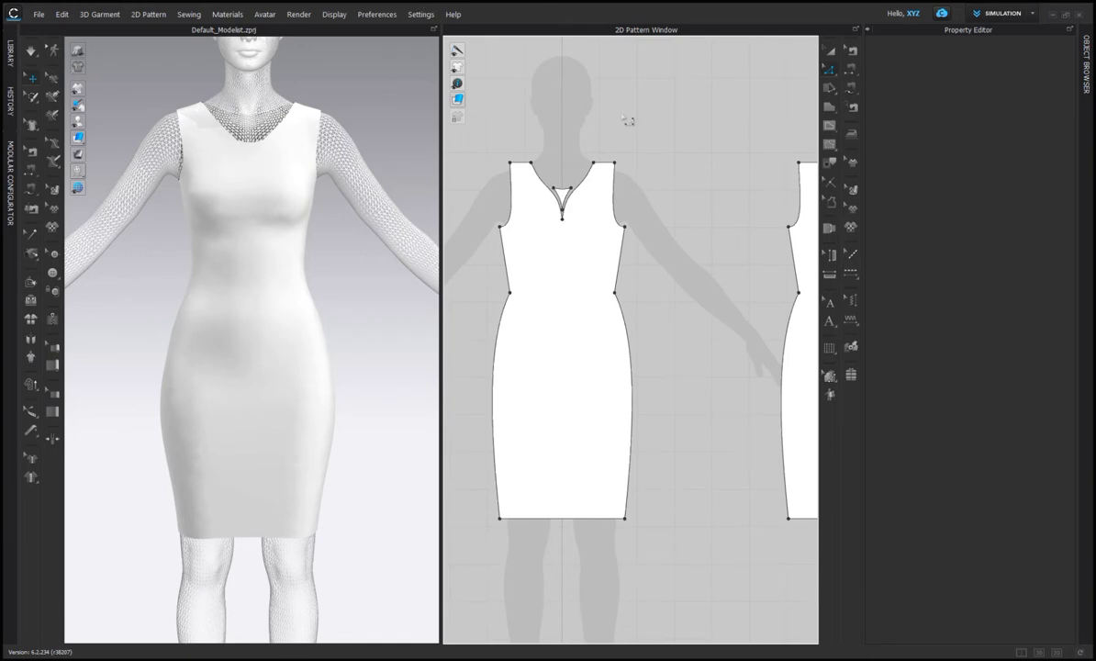
pyautogui.click(828, 122)
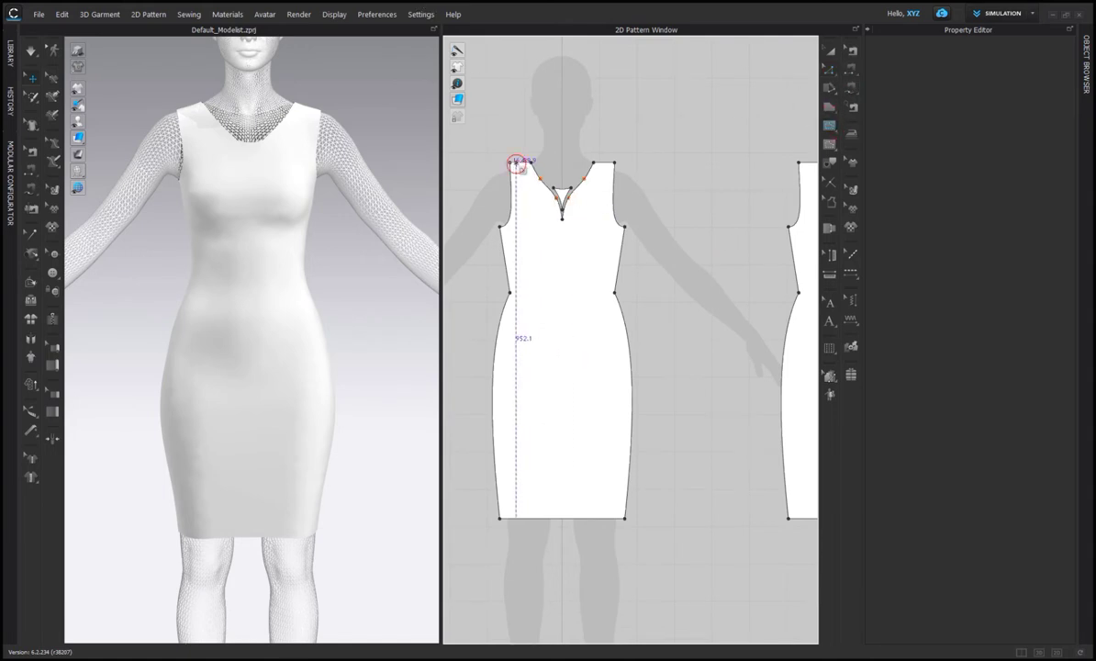
pyautogui.click(516, 162)
pyautogui.click(516, 519)
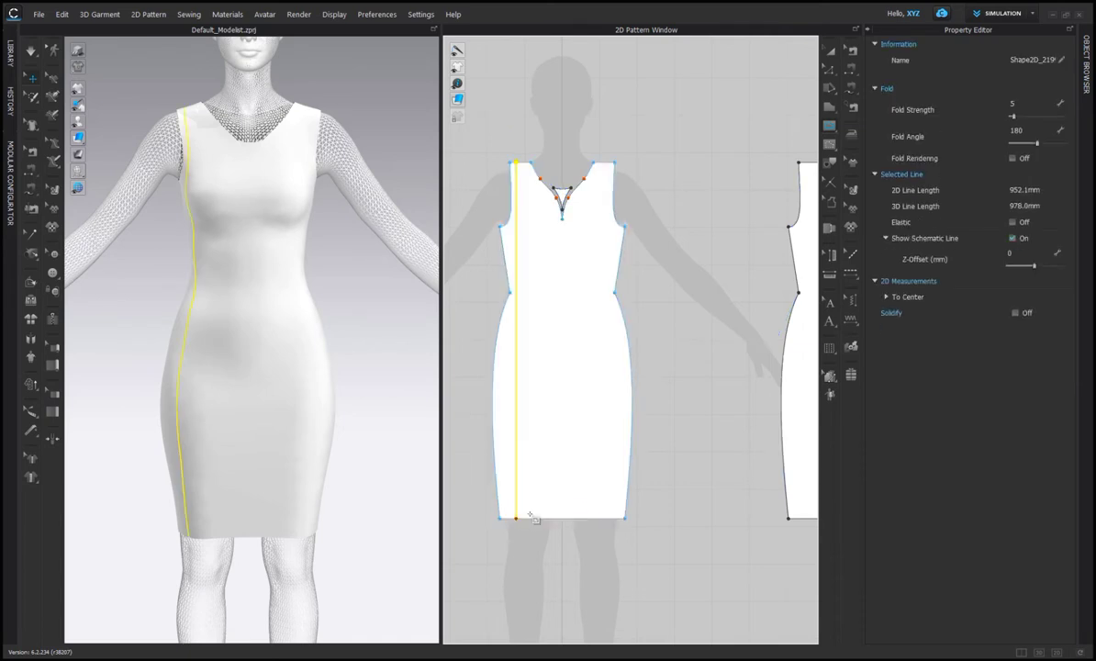
# Try to edit the internal line's upper end point where it meets the front piece's shoulder edge
pyautogui.scroll(4, 503, 174)
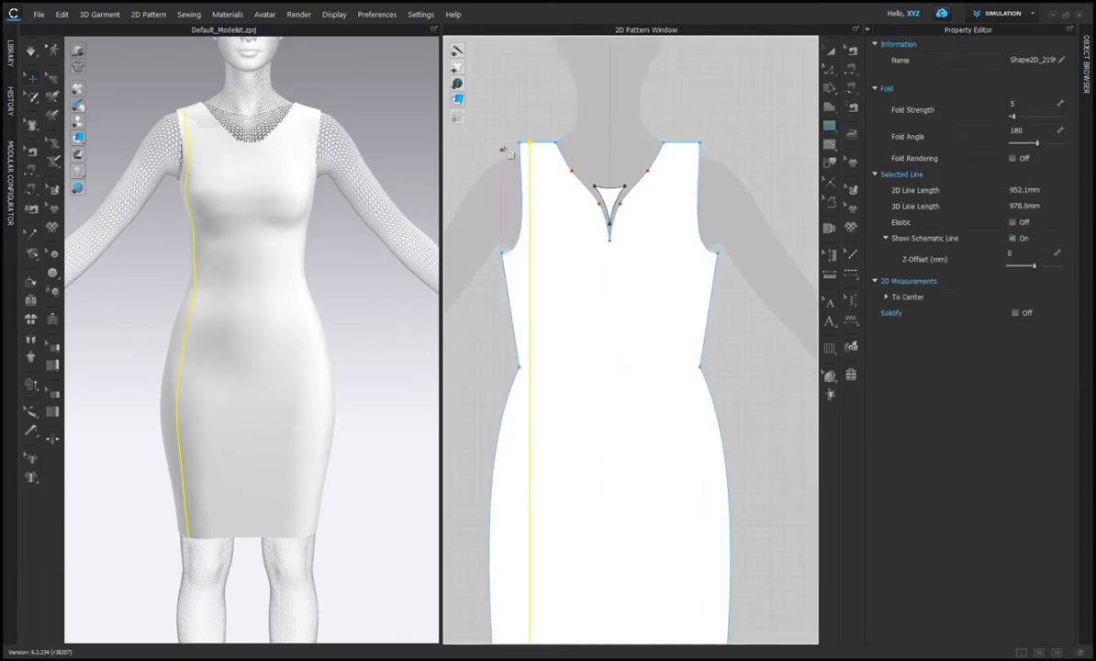
pyautogui.click(828, 69)
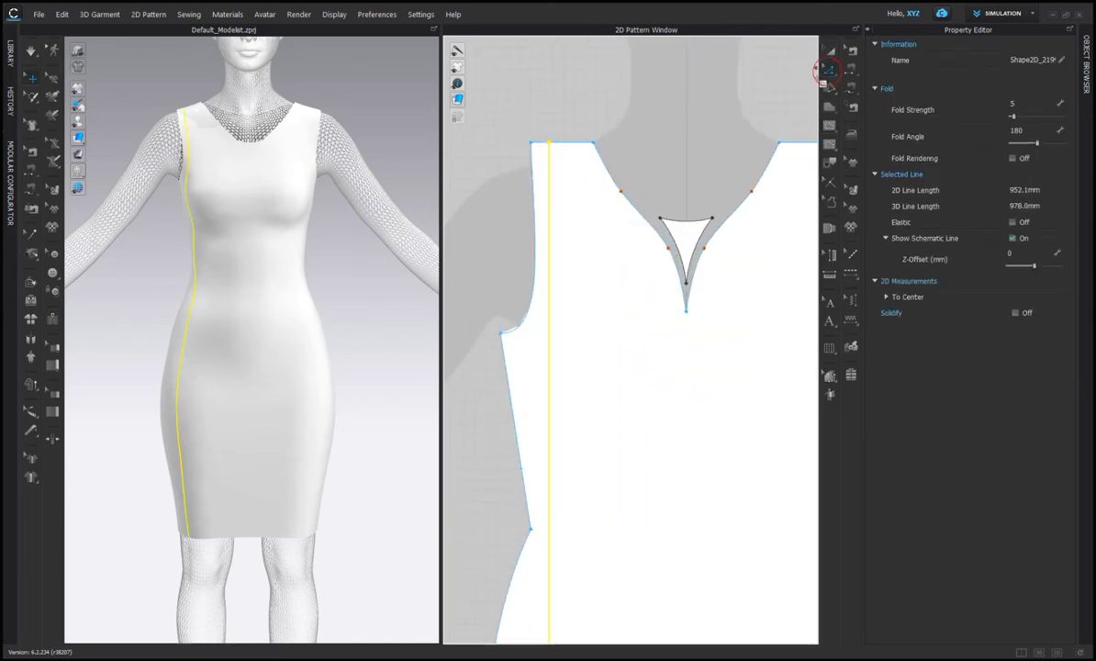
pyautogui.click(550, 147)
pyautogui.click(558, 115)
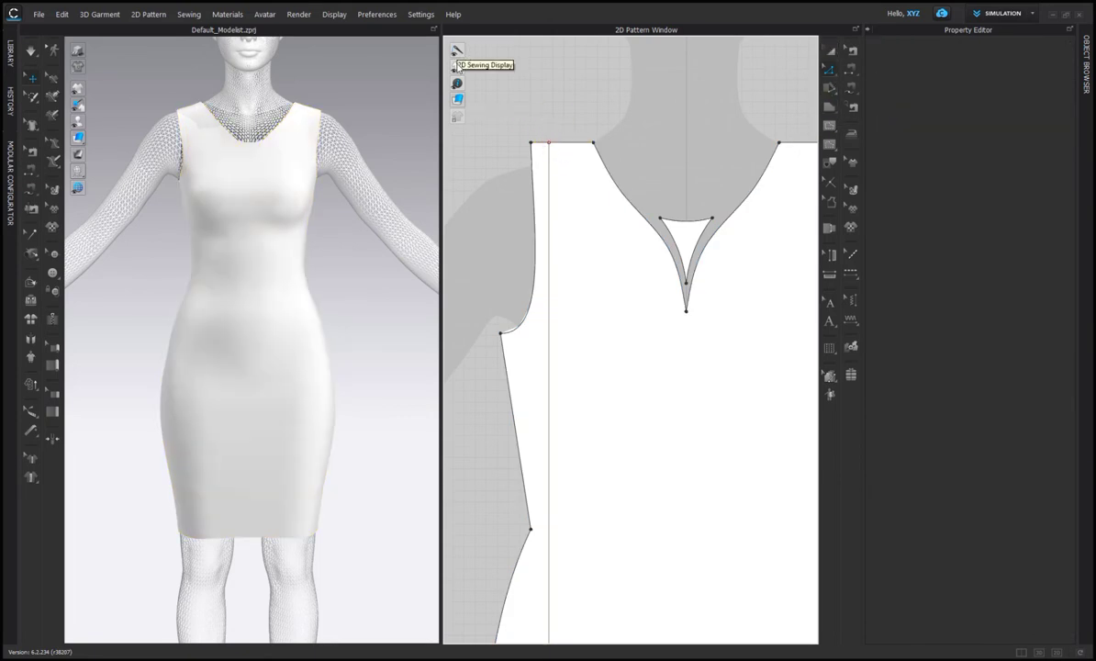
pyautogui.moveTo(474, 68)
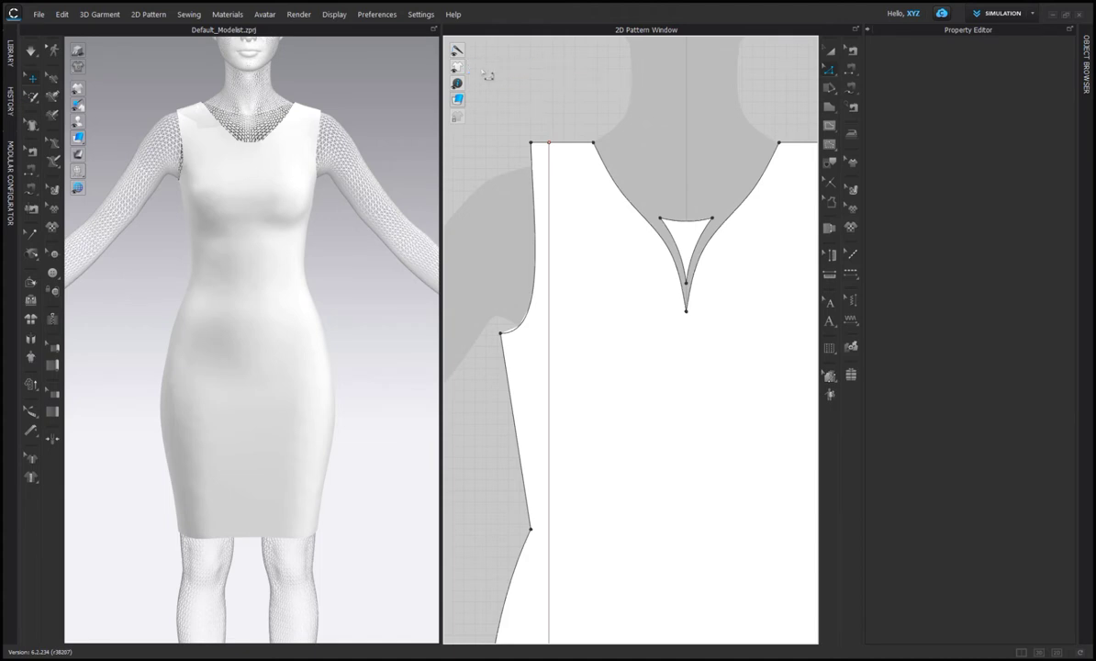
pyautogui.click(549, 144)
pyautogui.click(557, 155)
pyautogui.scroll(-5, 582, 211)
pyautogui.scroll(-2, 596, 291)
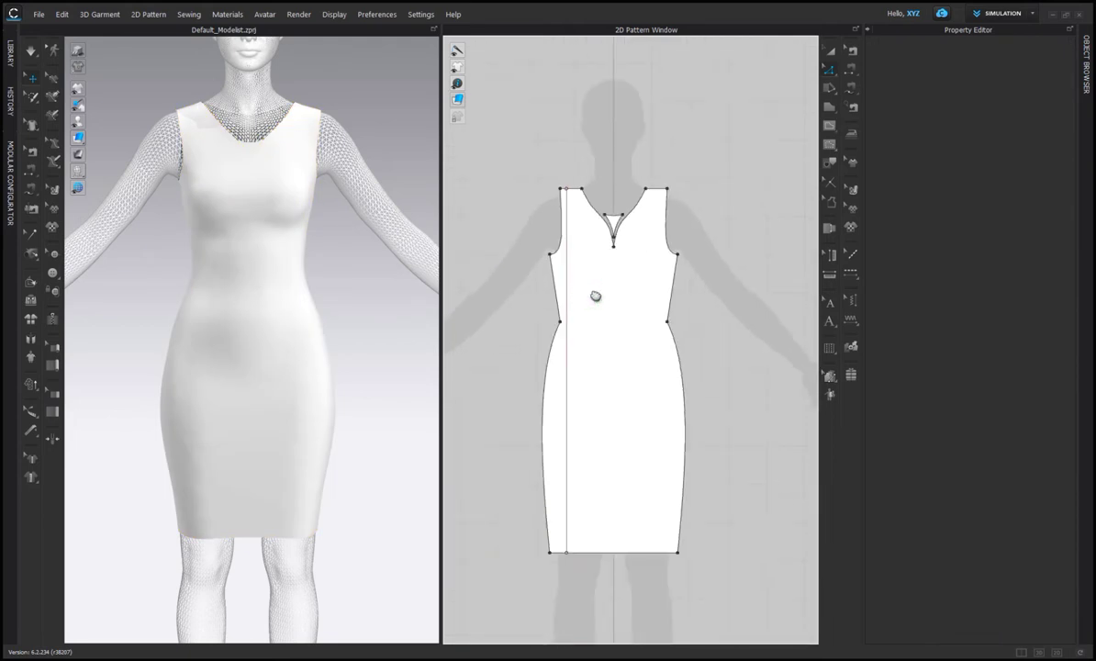
# Undo the vertical internal line drawn on the front piece
pyautogui.hotkey('ctrl', 'z')
pyautogui.hotkey('ctrl', 'z')
pyautogui.hotkey('ctrl', 'z')
pyautogui.hotkey('ctrl', 'z')
pyautogui.hotkey('ctrl', 'z')
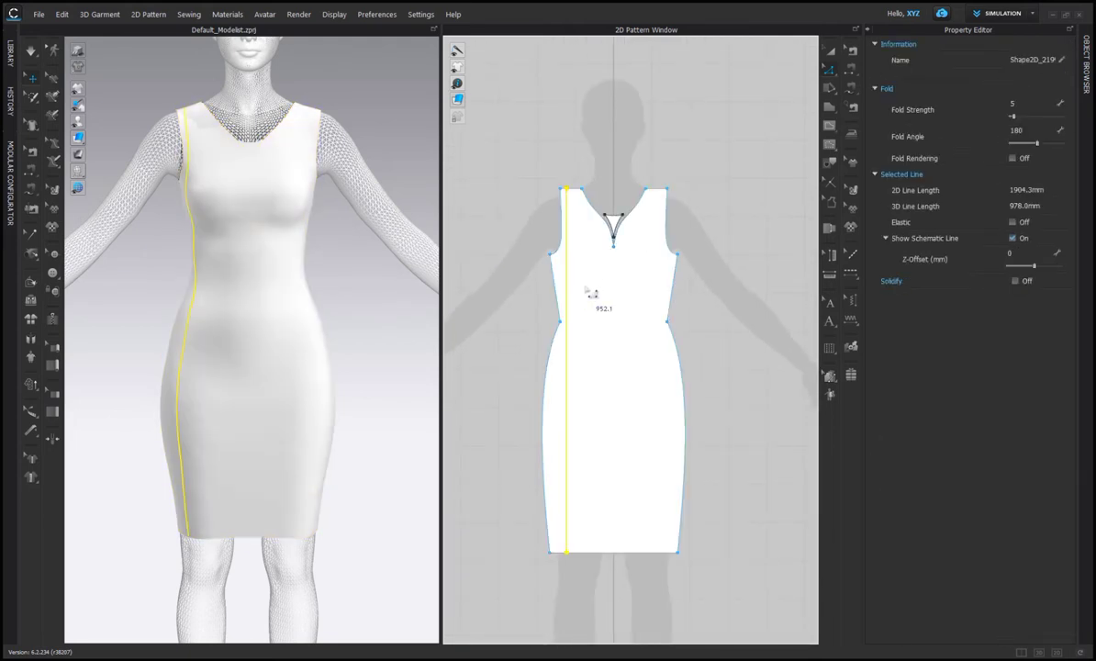
# Split the front piece's left shoulder edge with a point 13 mm from the armhole end
pyautogui.scroll(3, 587, 244)
pyautogui.click(828, 70)
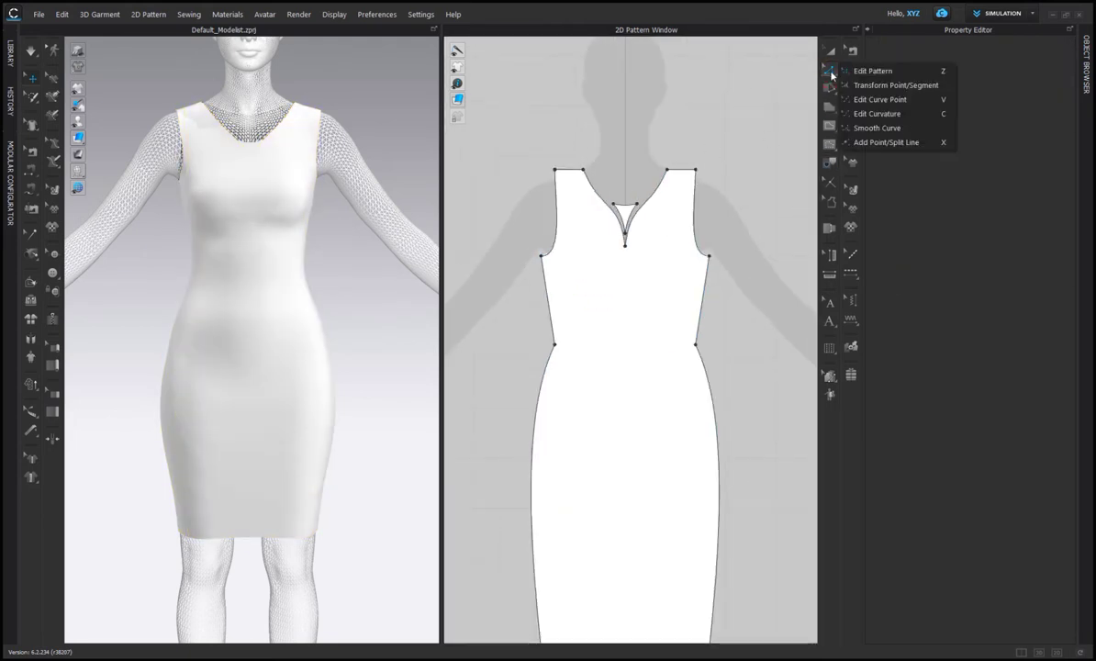
pyautogui.click(863, 142)
pyautogui.scroll(5, 535, 242)
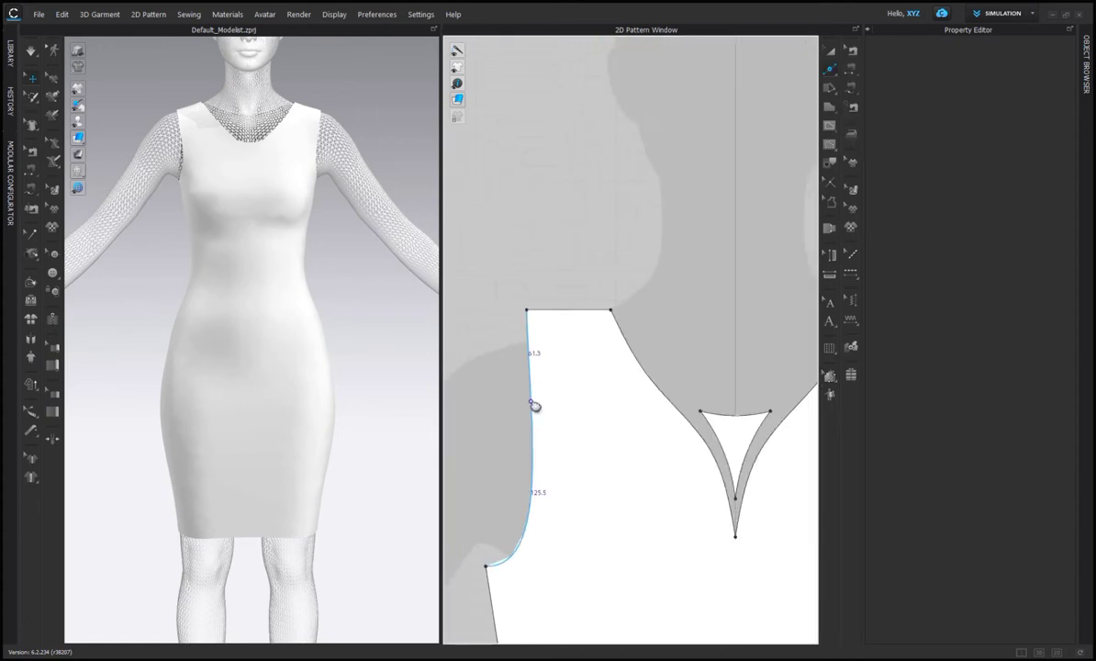
pyautogui.rightClick(547, 311)
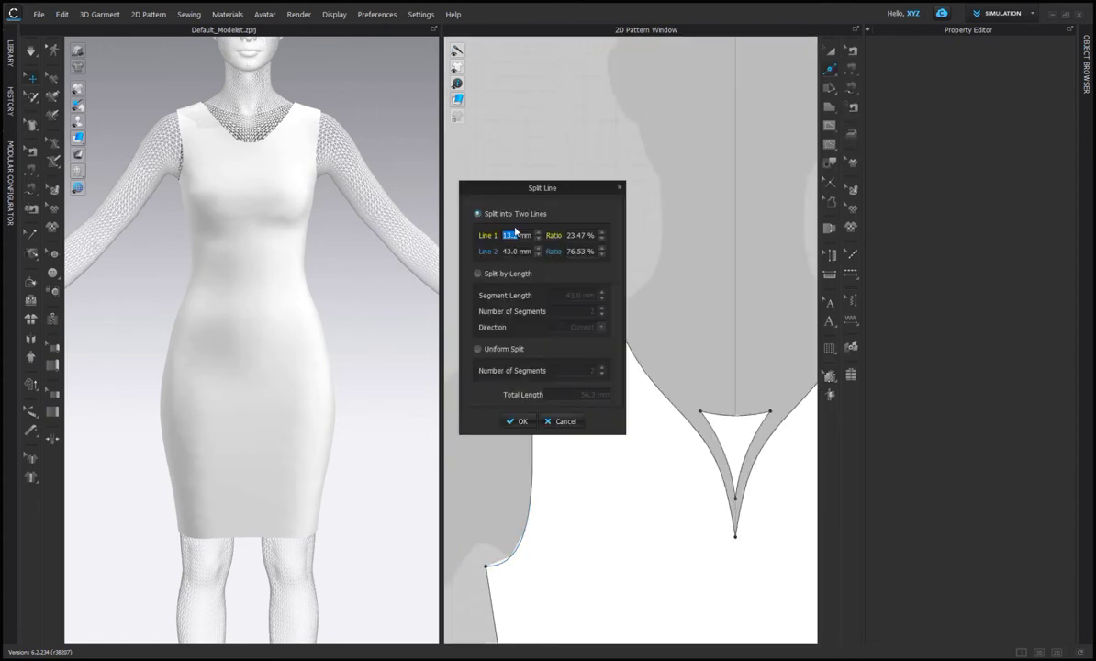
pyautogui.moveTo(513, 190); pyautogui.dragTo(364, 177)
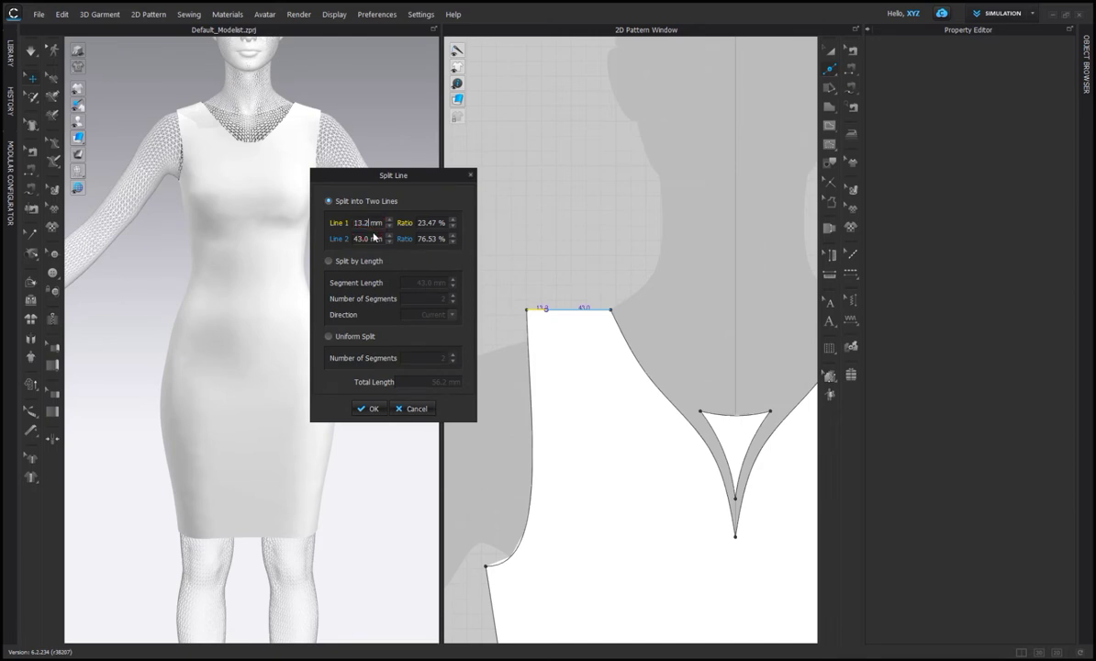
pyautogui.click(369, 408)
pyautogui.click(683, 305)
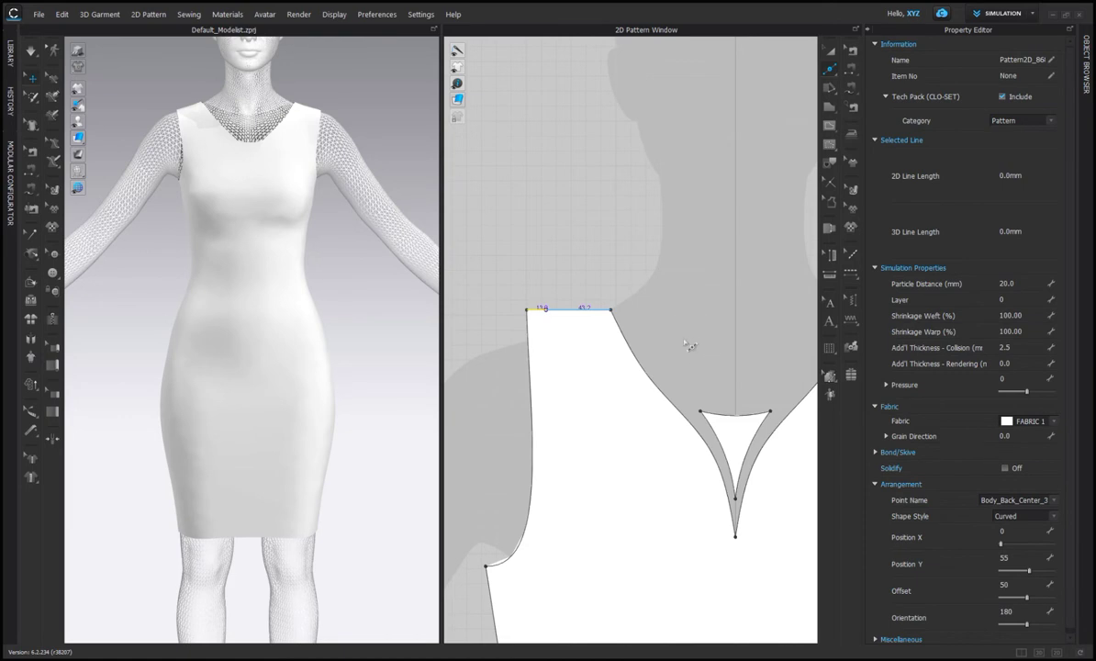
# Split the front piece's right shoulder edge into two lines with a matching point near the armhole
pyautogui.scroll(-7, 686, 342)
pyautogui.moveTo(763, 325); pyautogui.dragTo(609, 281, button='middle')
pyautogui.moveTo(601, 317); pyautogui.dragTo(586, 310, button='middle')
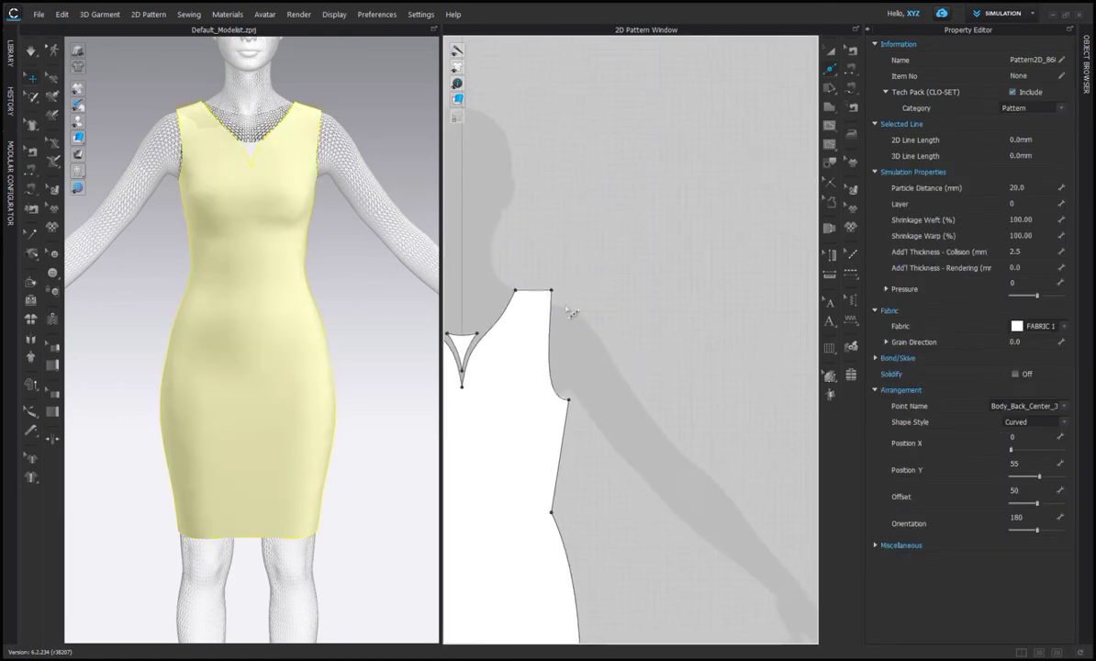
pyautogui.rightClick(540, 290)
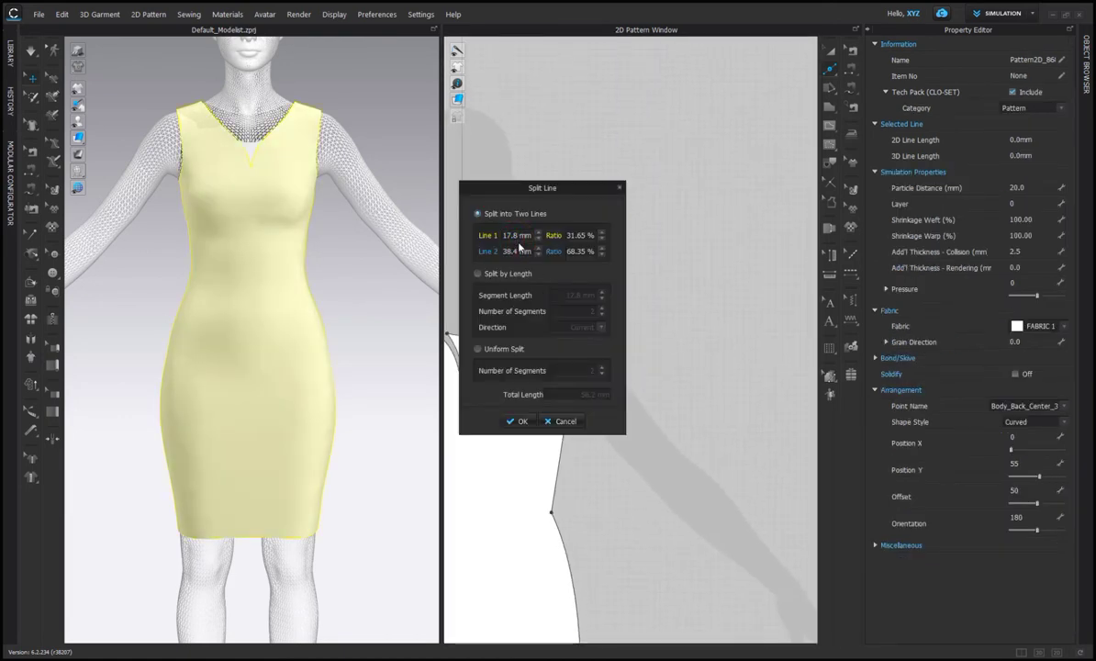
pyautogui.write('1')
pyautogui.click(518, 420)
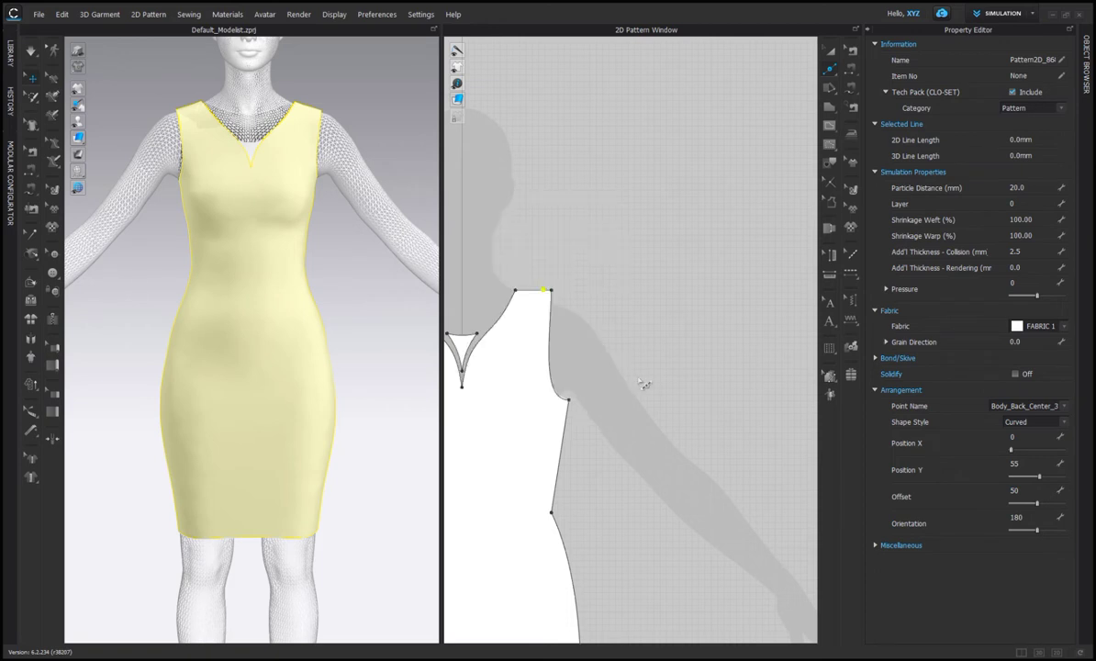
# Draw two vertical internal lines about 952 mm long on the front piece, from each shoulder split point to the hem
pyautogui.scroll(-5, 645, 385)
pyautogui.click(829, 126)
pyautogui.scroll(6, 607, 276)
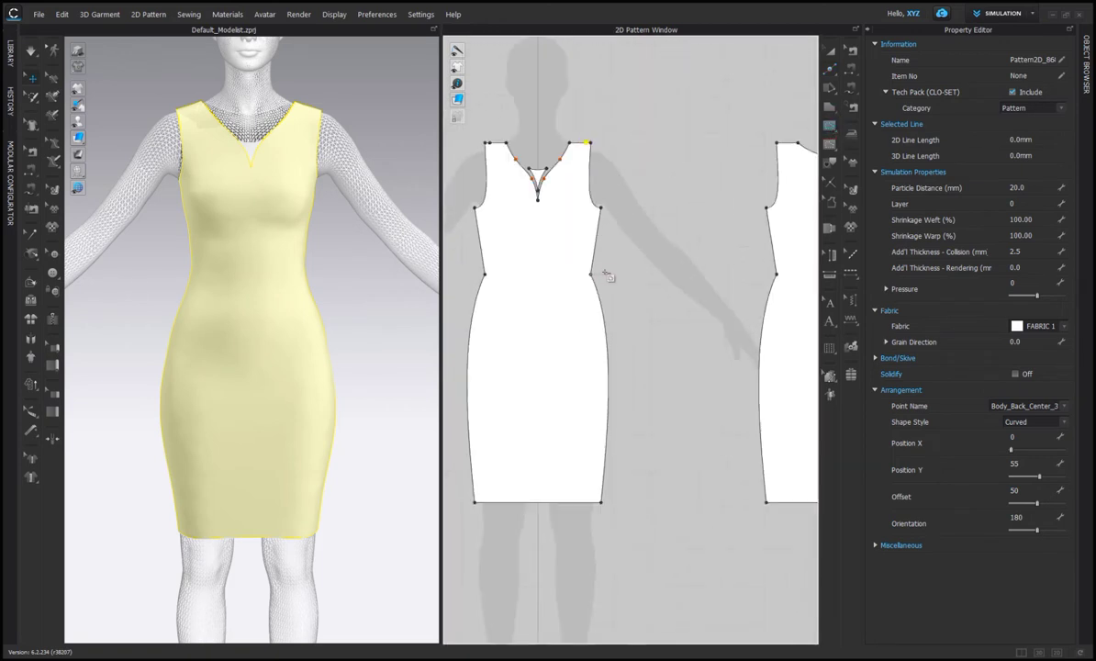
pyautogui.scroll(-3, 632, 223)
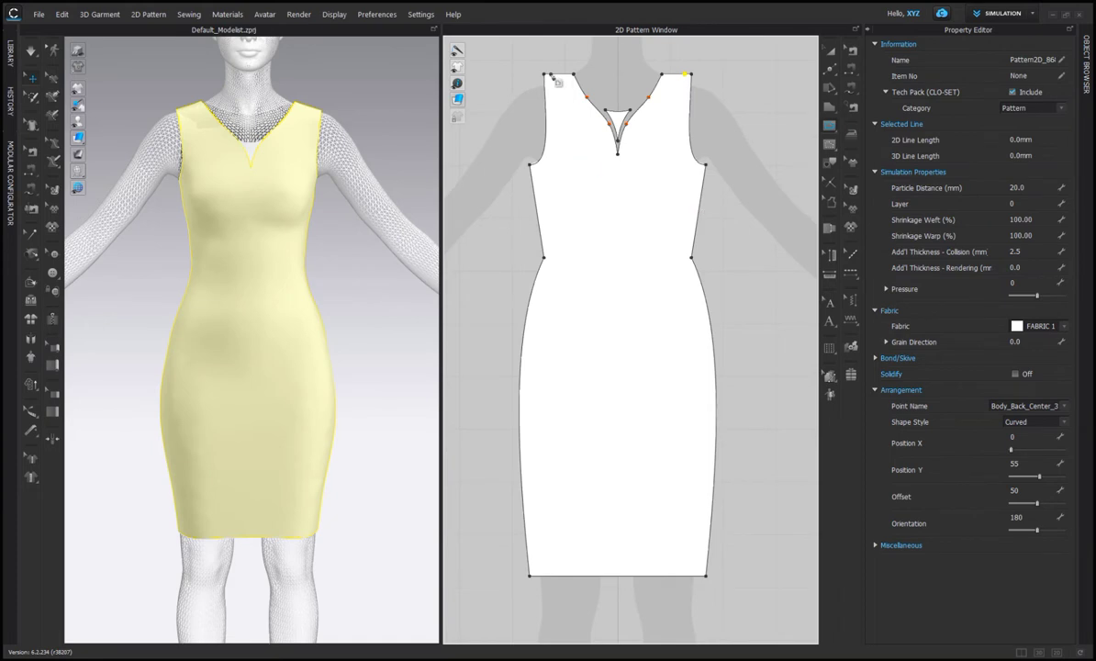
pyautogui.moveTo(555, 75); pyautogui.dragTo(557, 580)
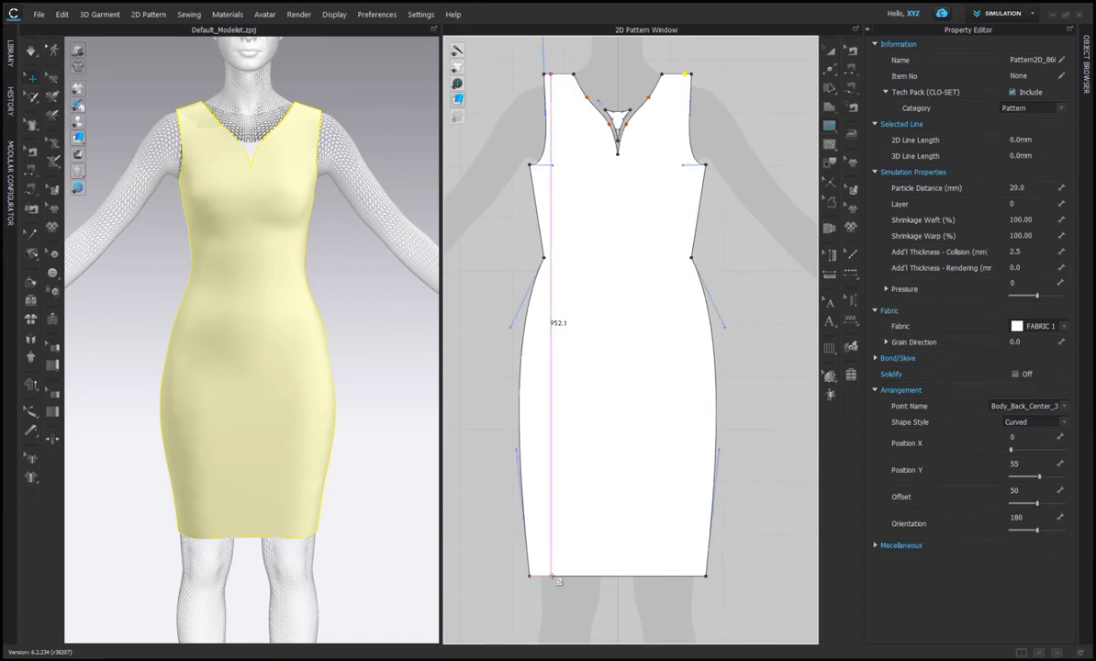
pyautogui.doubleClick(553, 575)
pyautogui.click(684, 74)
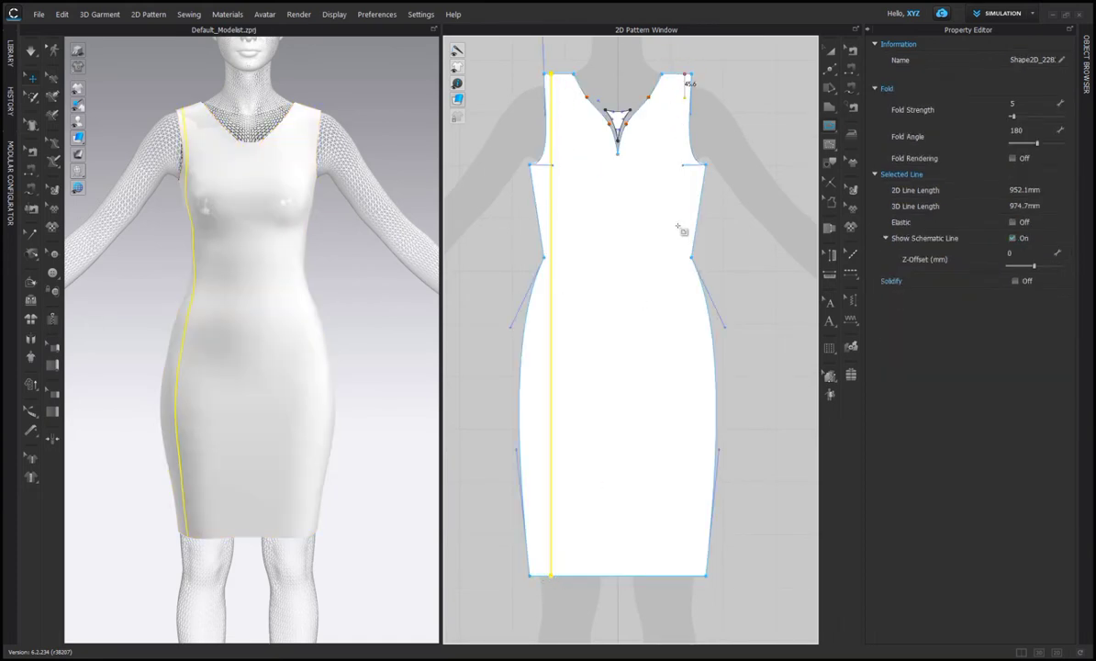
pyautogui.doubleClick(685, 576)
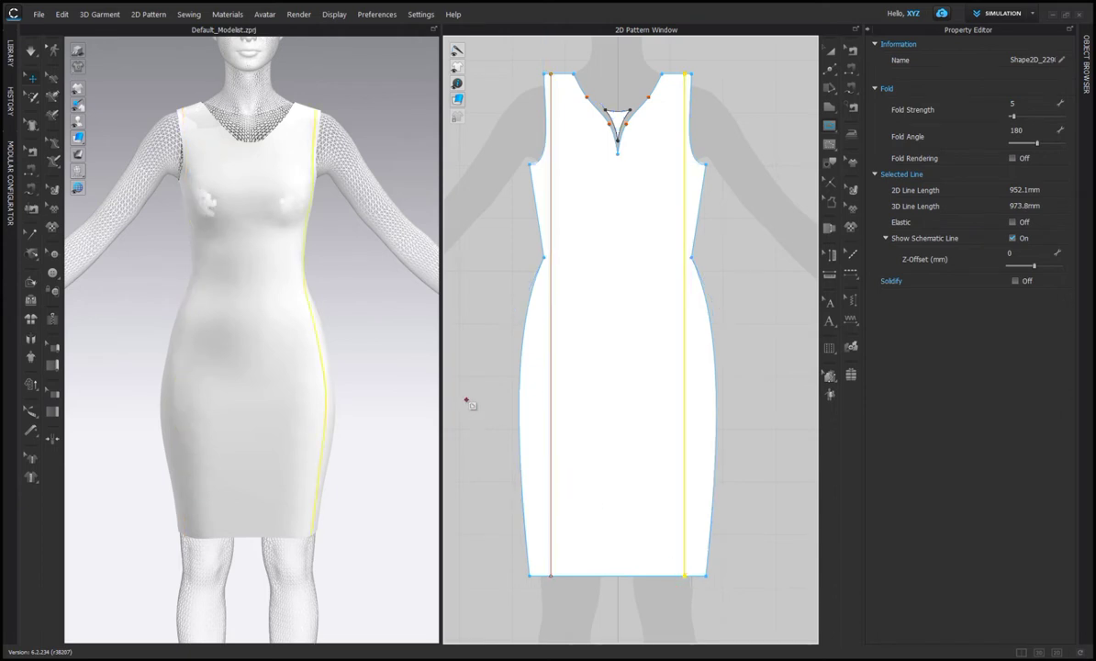
# Cut and sew the front piece along both vertical internal lines, separating the two side panels from the center panel
pyautogui.click(829, 81)
pyautogui.click(656, 283)
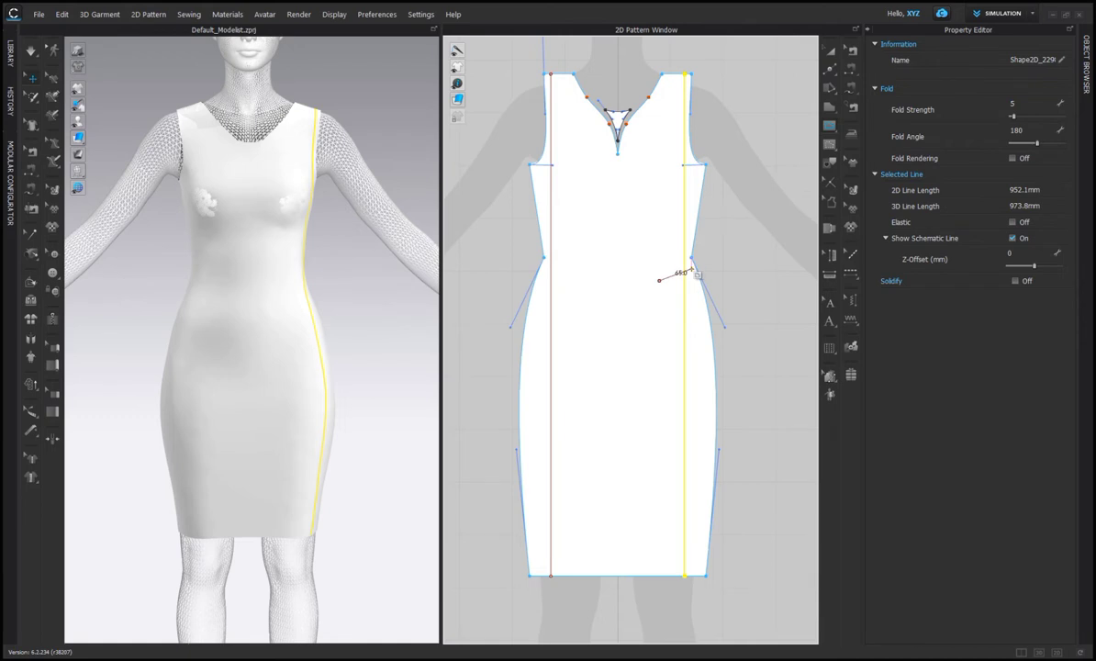
pyautogui.click(830, 71)
pyautogui.click(859, 72)
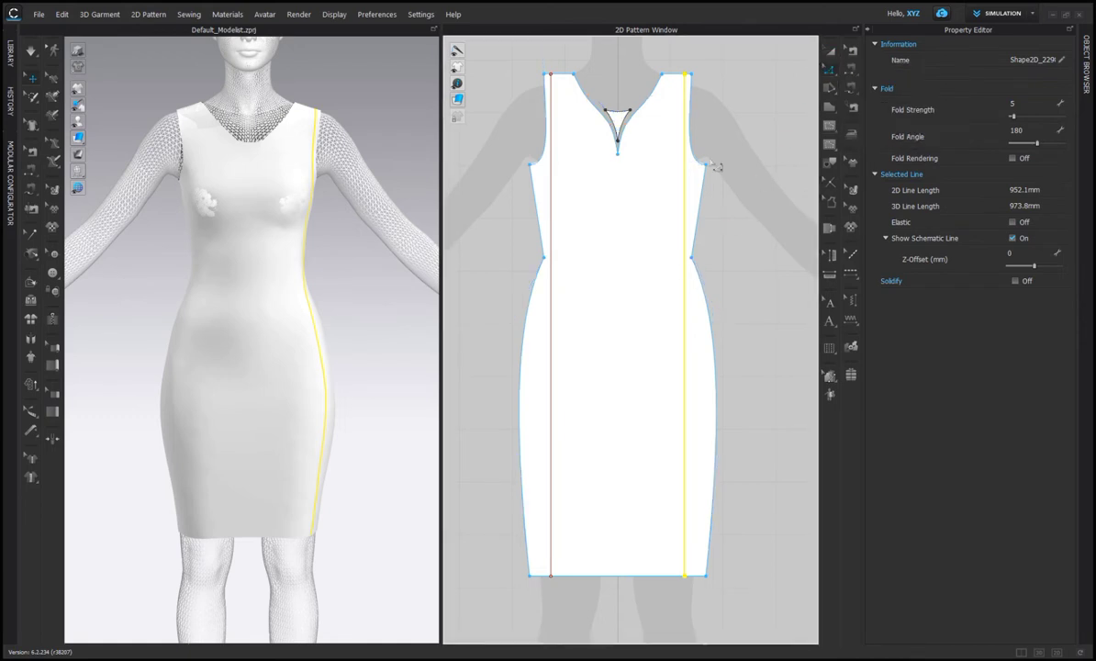
pyautogui.rightClick(551, 187)
pyautogui.click(583, 343)
pyautogui.rightClick(686, 279)
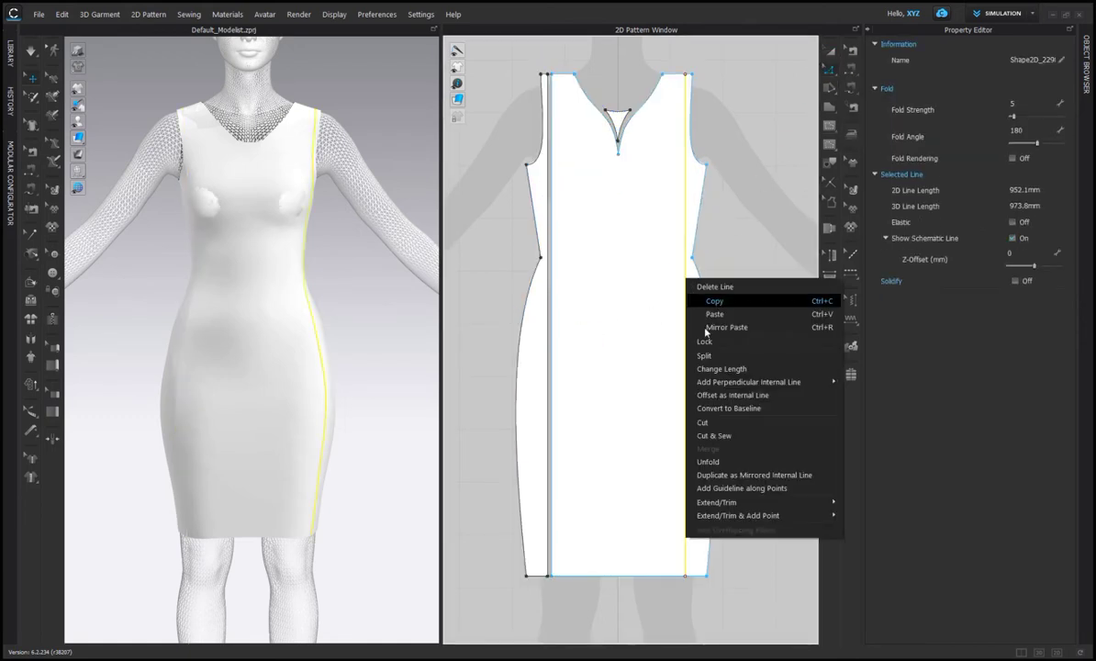
pyautogui.click(704, 437)
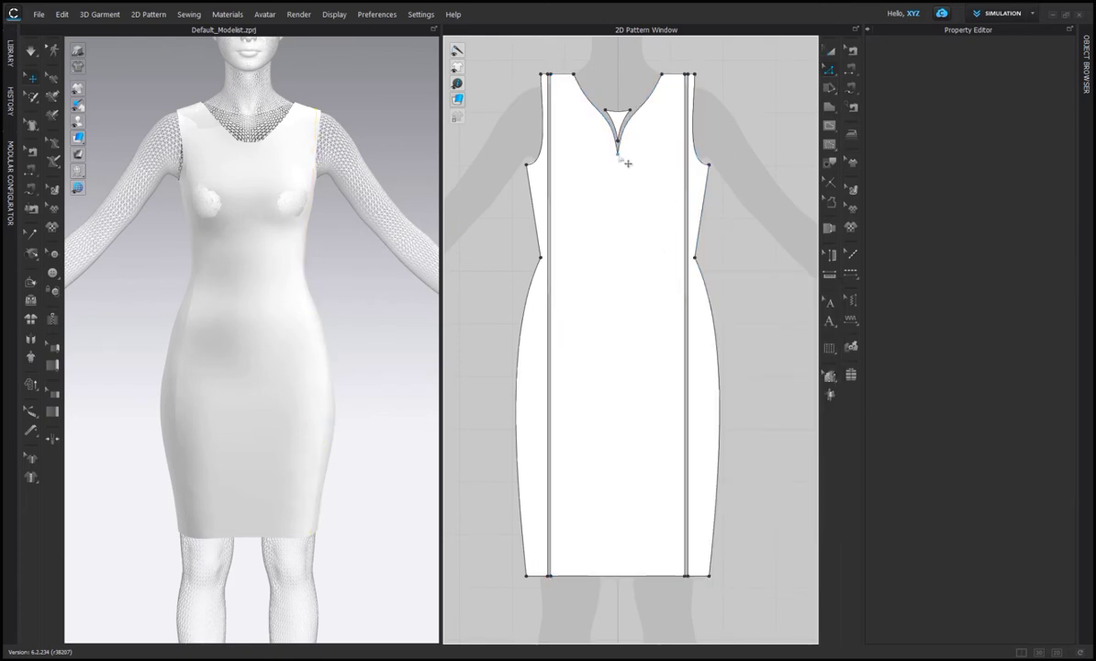
# Lower the bottom point of the center panel's V-neckline and simulate the dress on the avatar
pyautogui.moveTo(619, 154); pyautogui.dragTo(626, 182)
pyautogui.click(30, 52)
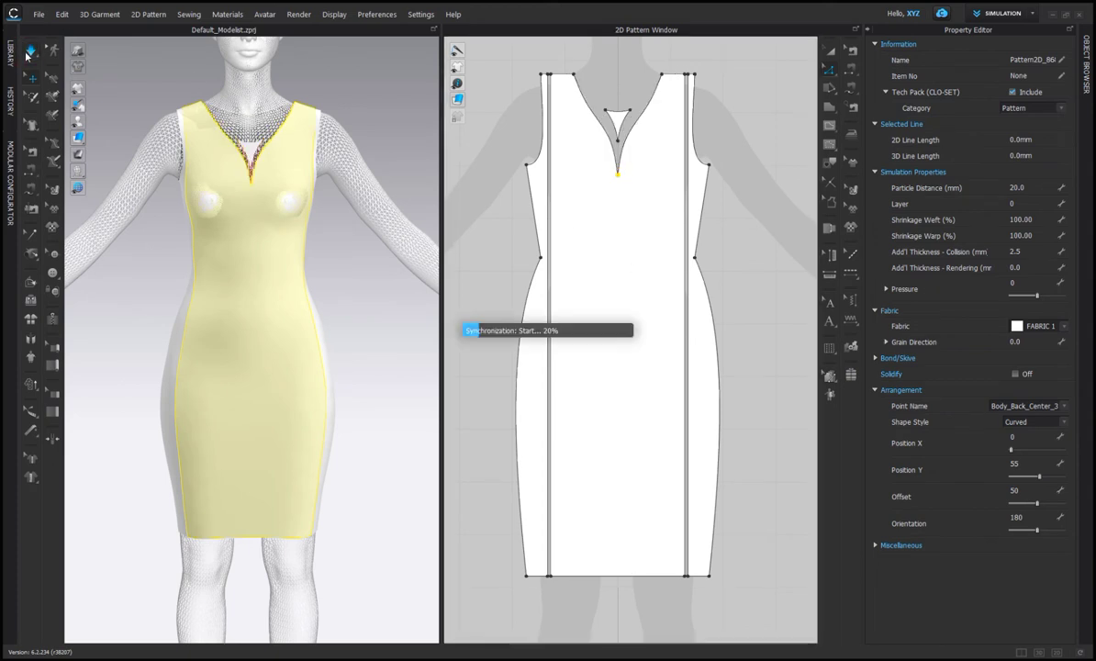
pyautogui.click(292, 184)
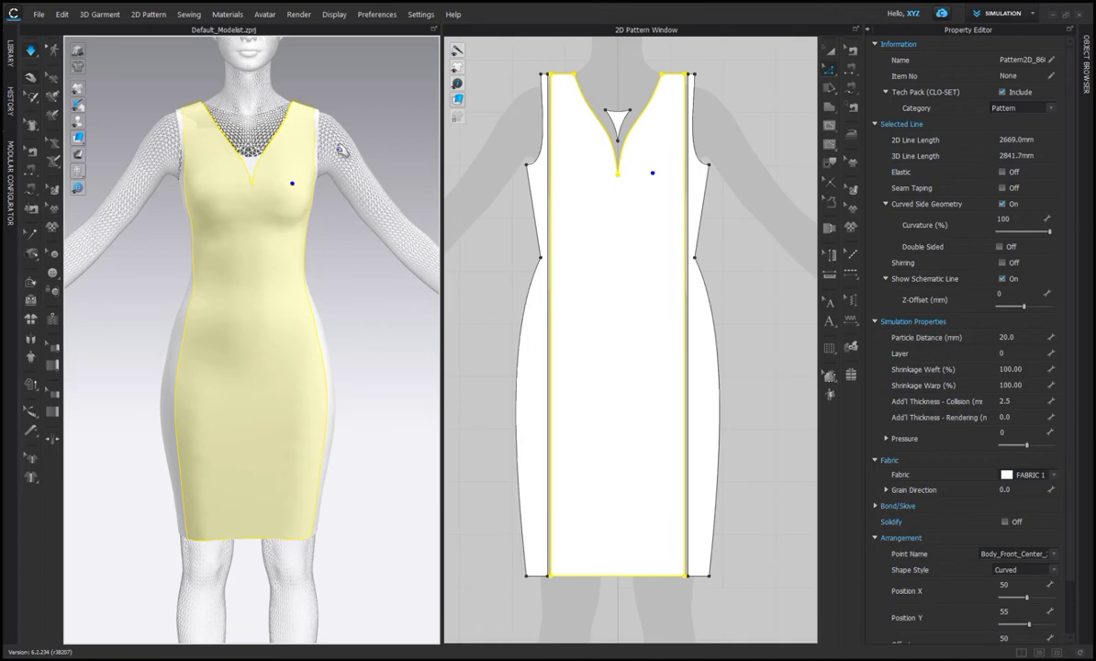
pyautogui.click(323, 144)
pyautogui.moveTo(361, 320); pyautogui.dragTo(308, 324, button='right')
pyautogui.click(346, 276)
pyautogui.moveTo(347, 277); pyautogui.dragTo(392, 266, button='right')
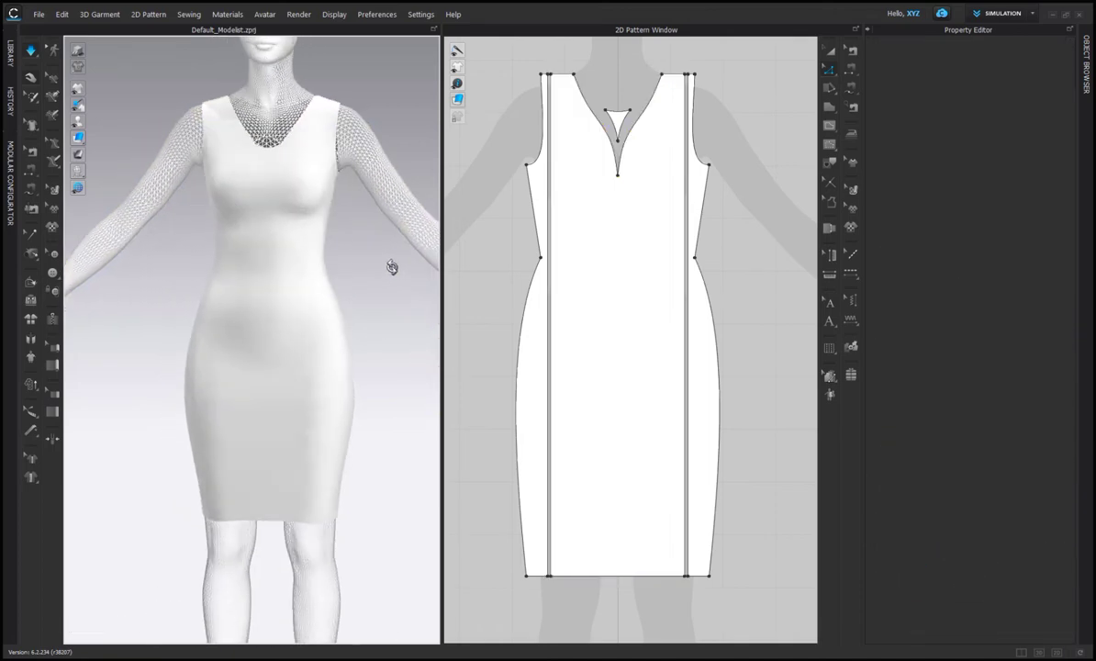
pyautogui.click(828, 107)
pyautogui.scroll(3, 592, 211)
pyautogui.scroll(-2, 595, 173)
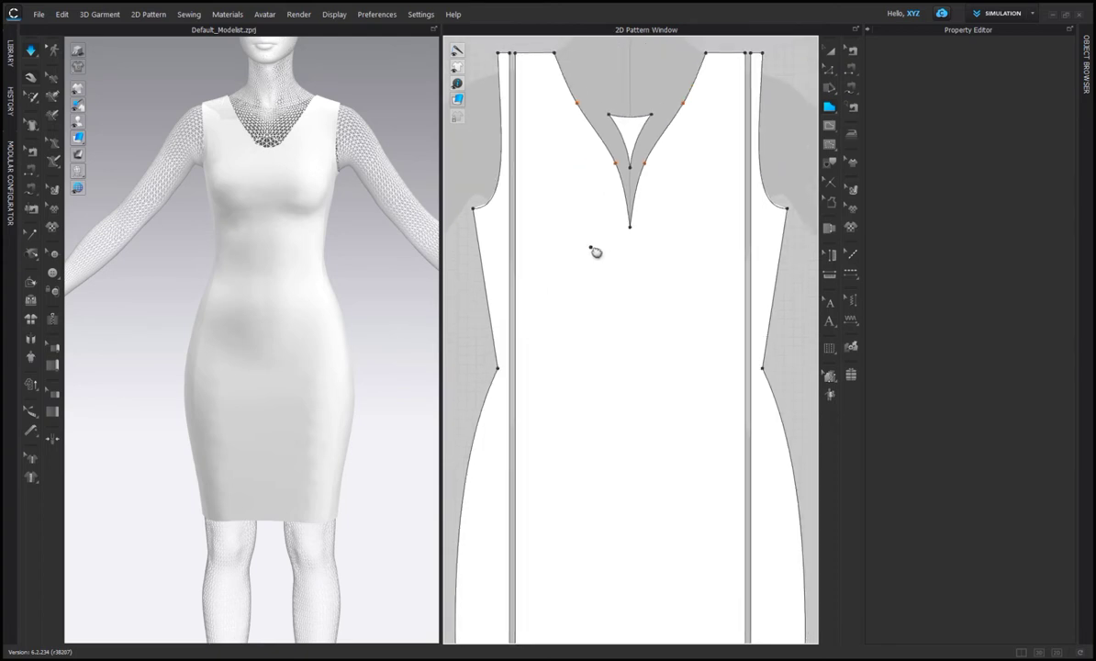
pyautogui.click(515, 227)
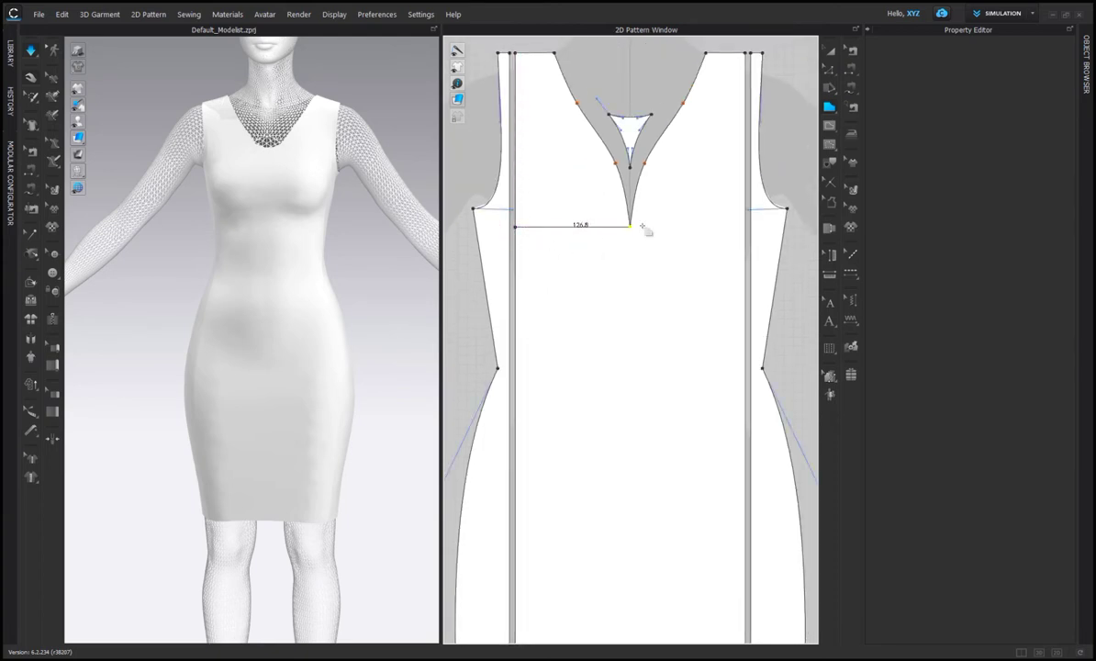
pyautogui.click(745, 227)
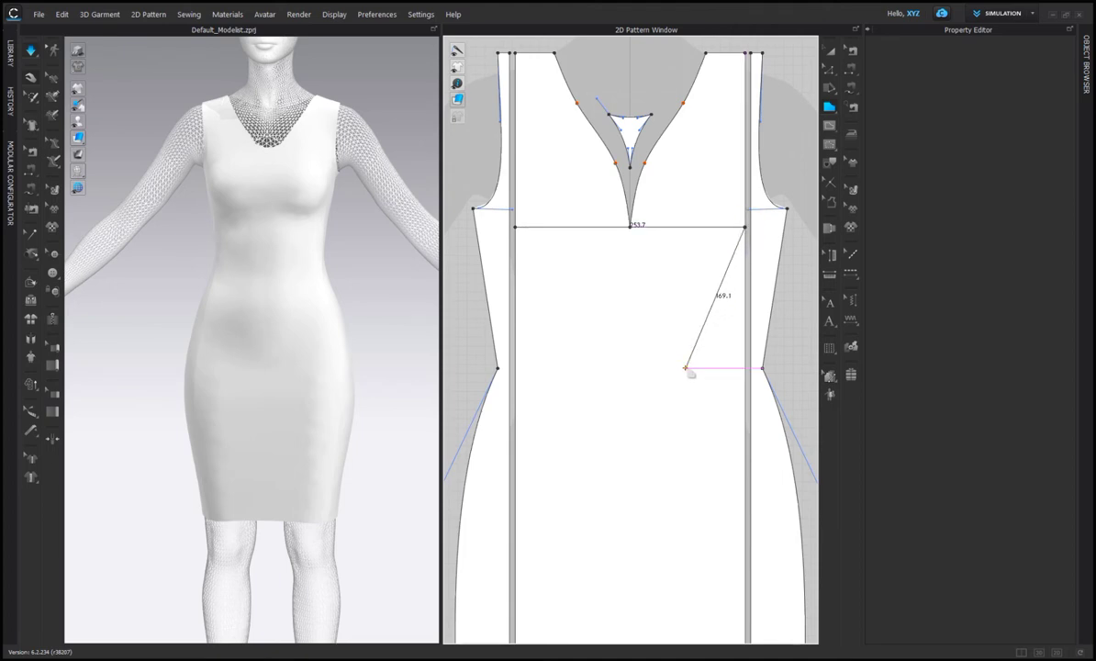
pyautogui.press('Escape')
pyautogui.click(515, 227)
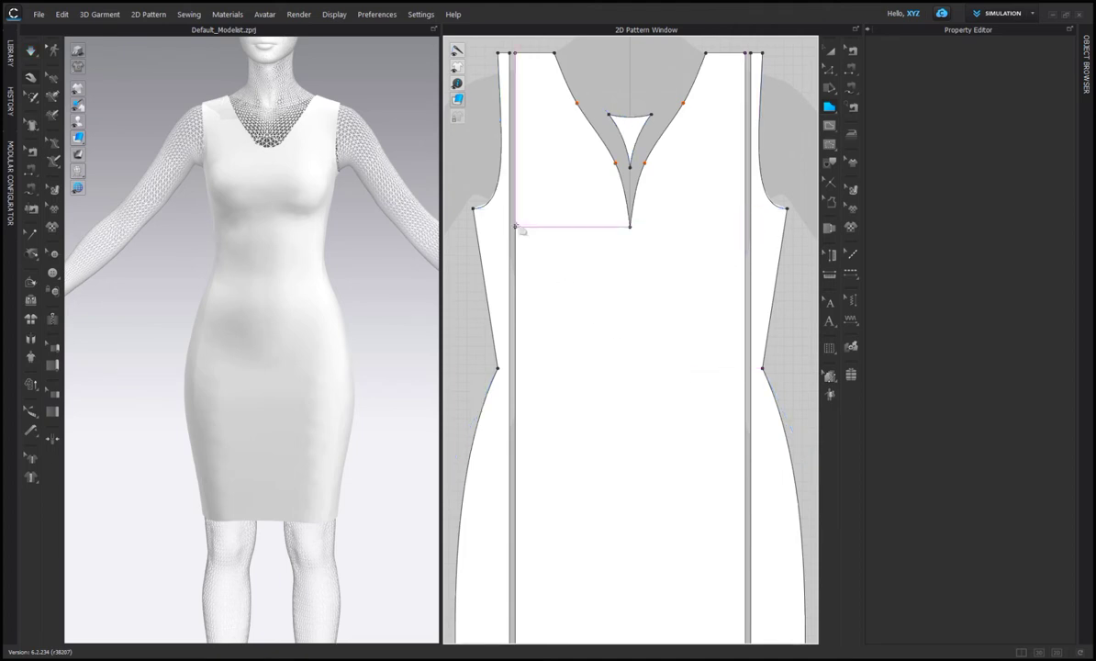
pyautogui.click(631, 227)
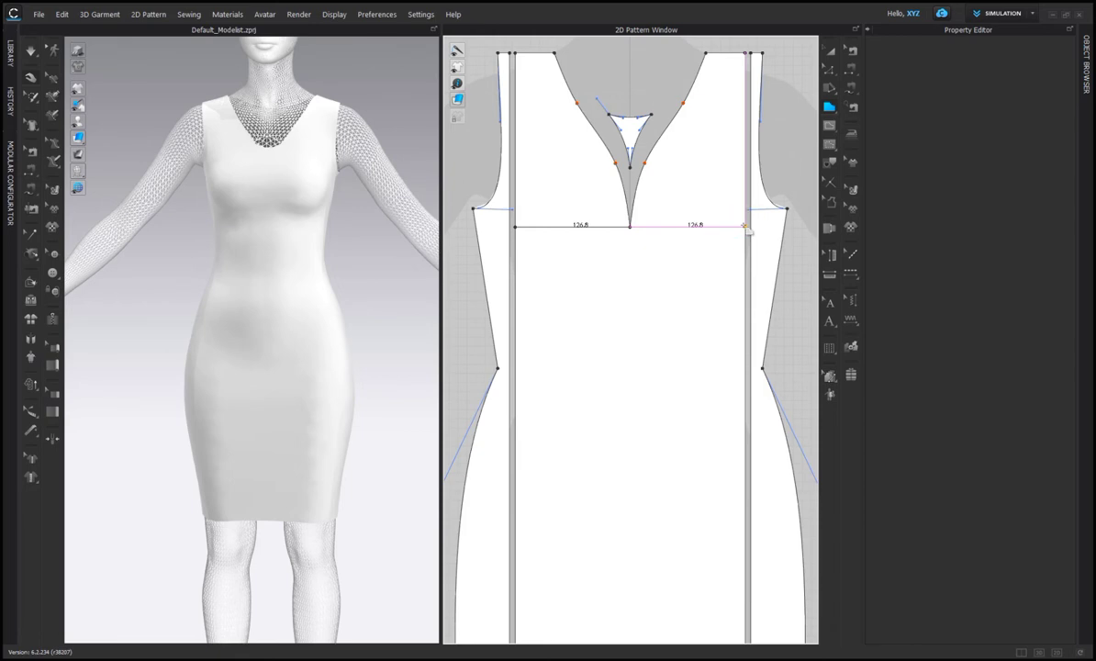
pyautogui.click(746, 227)
pyautogui.scroll(-2, 713, 322)
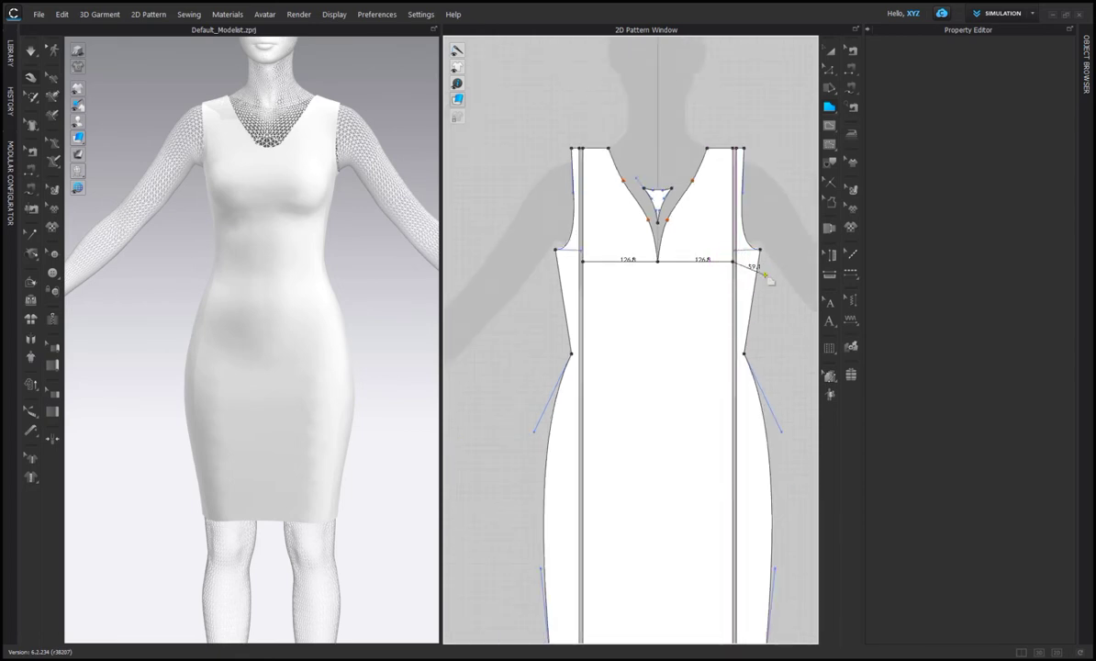
pyautogui.press('Escape')
# Draw a horizontal internal line about 254 mm long across the center panel through the V-neckline's bottom point
pyautogui.click(830, 131)
pyautogui.click(582, 260)
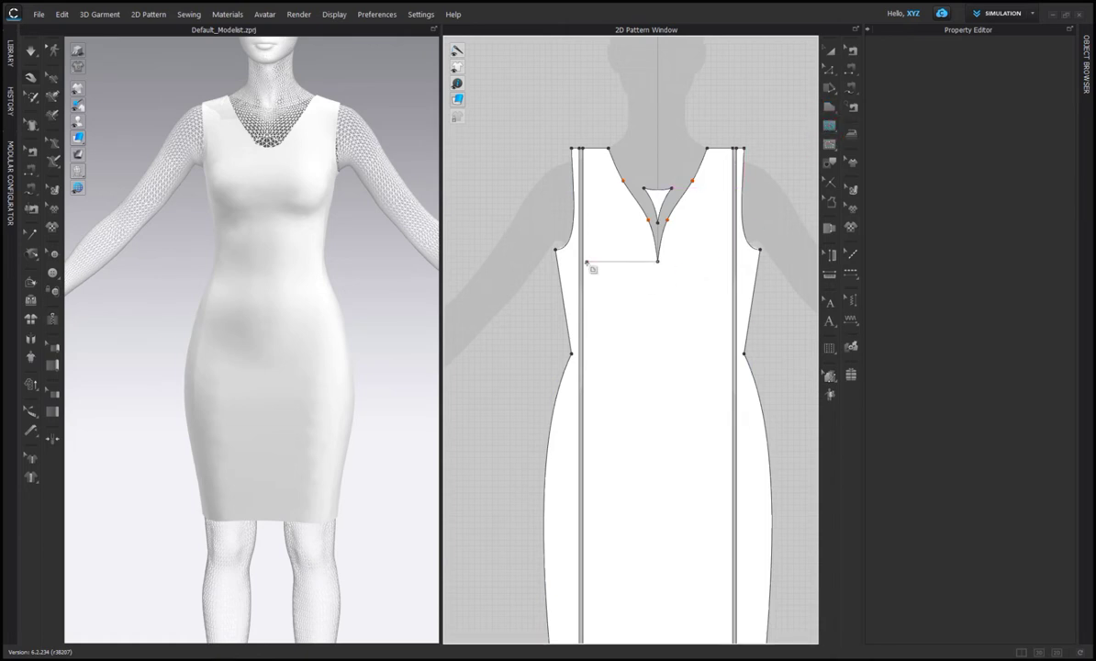
pyautogui.click(657, 261)
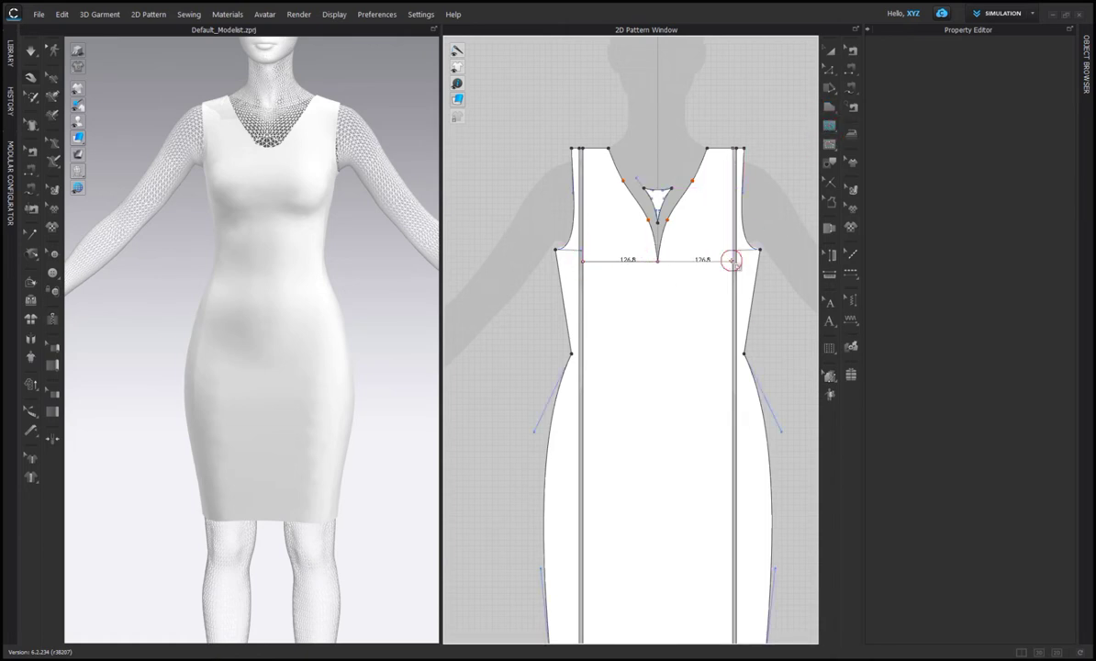
pyautogui.doubleClick(732, 260)
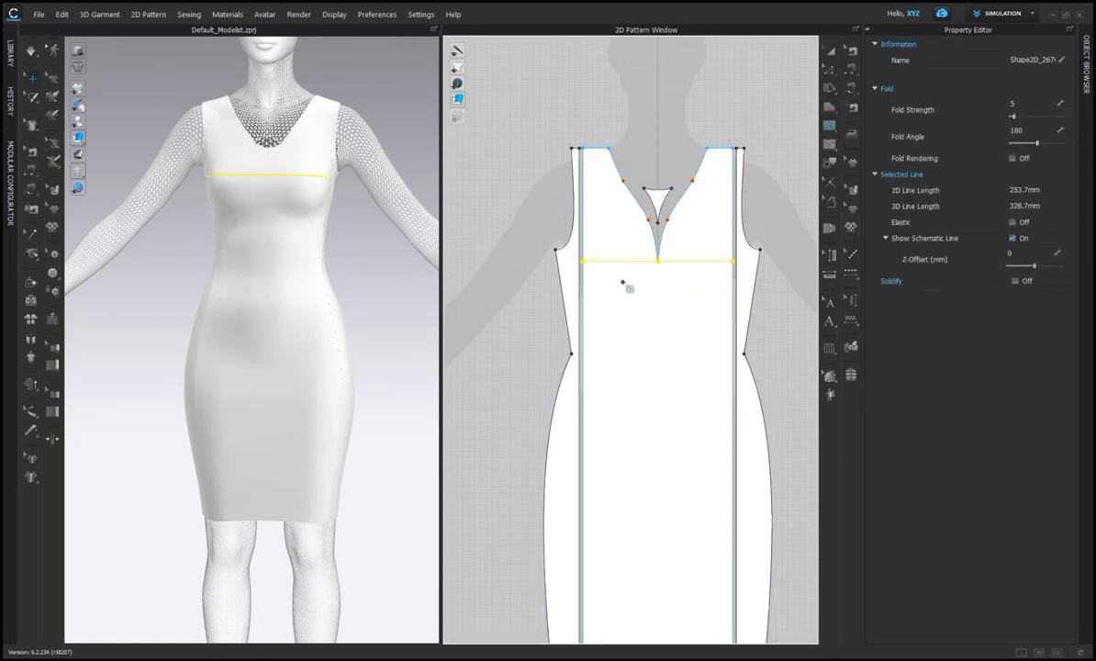
# Cut and sew the center panel along the horizontal internal line, separating the upper bodice from the lower panel
pyautogui.click(829, 70)
pyautogui.rightClick(647, 262)
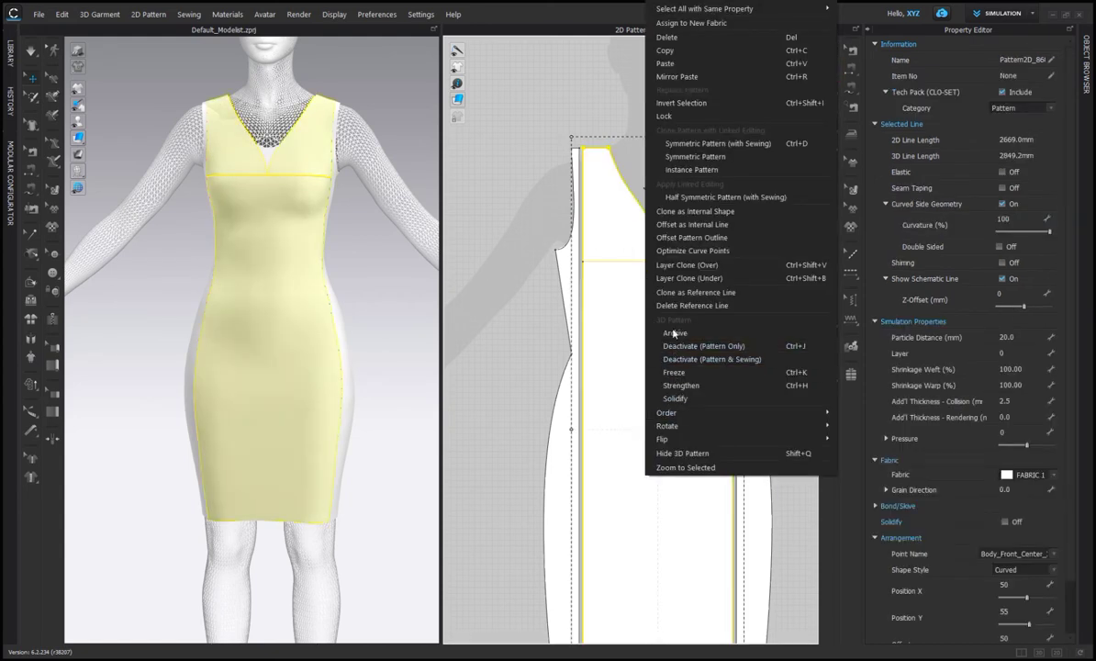
pyautogui.click(536, 216)
pyautogui.click(604, 259)
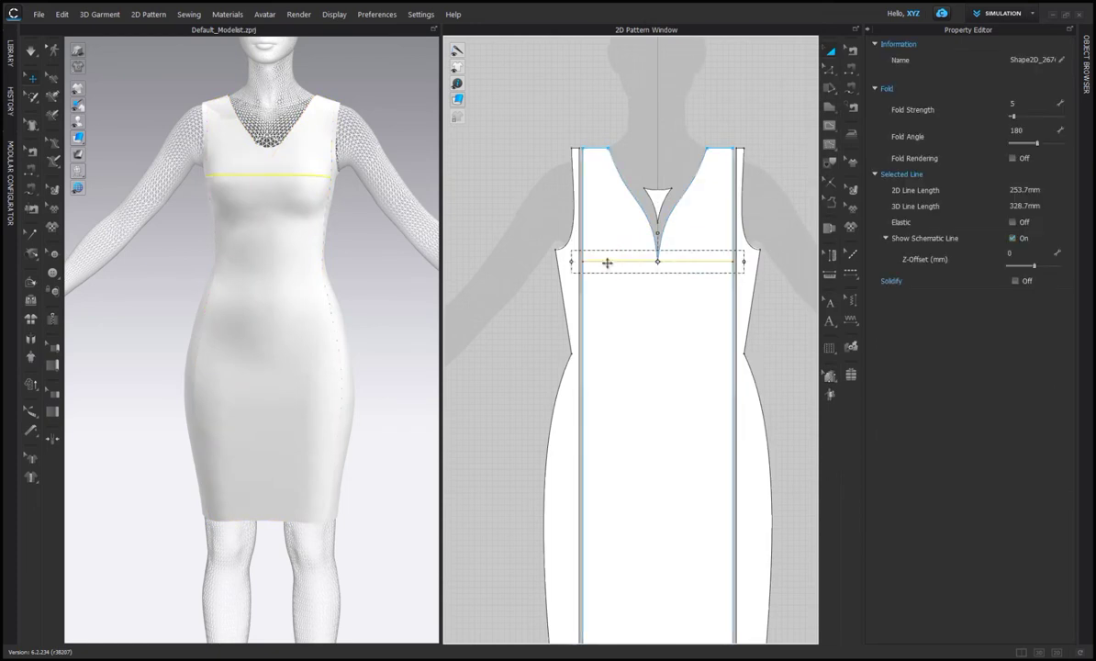
pyautogui.rightClick(610, 262)
pyautogui.click(627, 405)
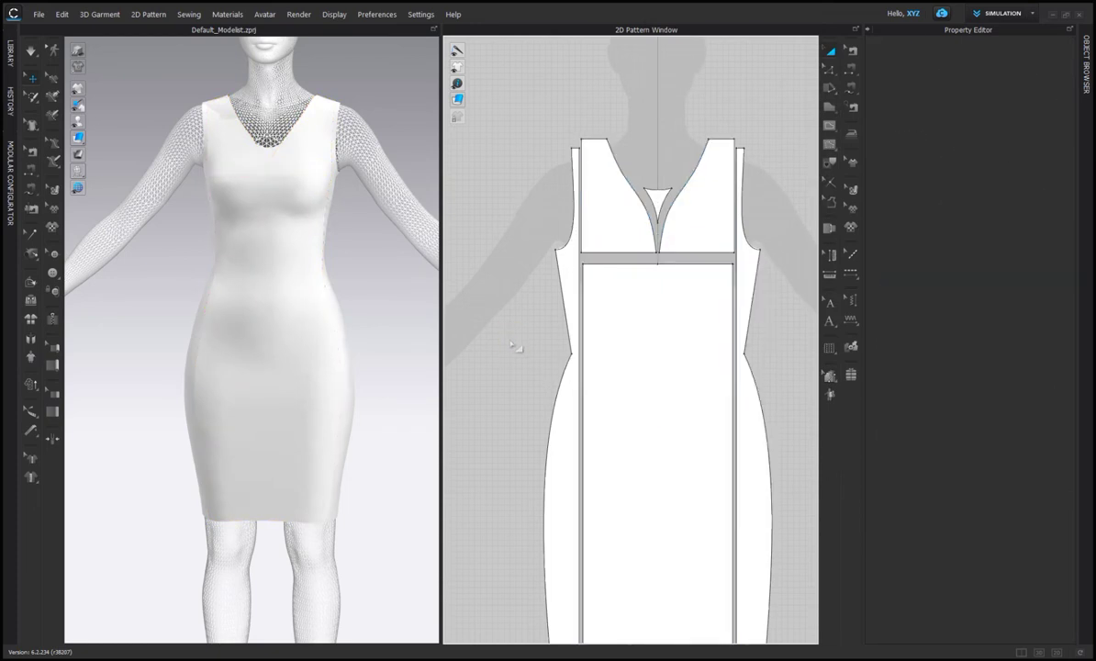
# Simulate the dress with its newly cut front panels on the avatar
pyautogui.click(31, 51)
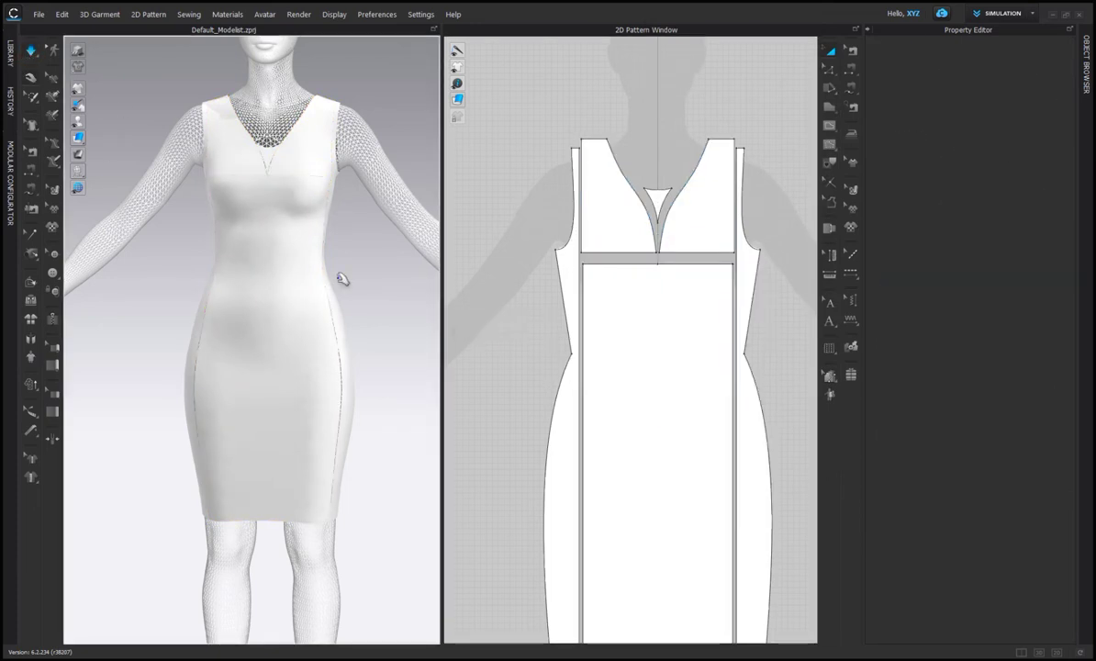
pyautogui.scroll(-3, 354, 361)
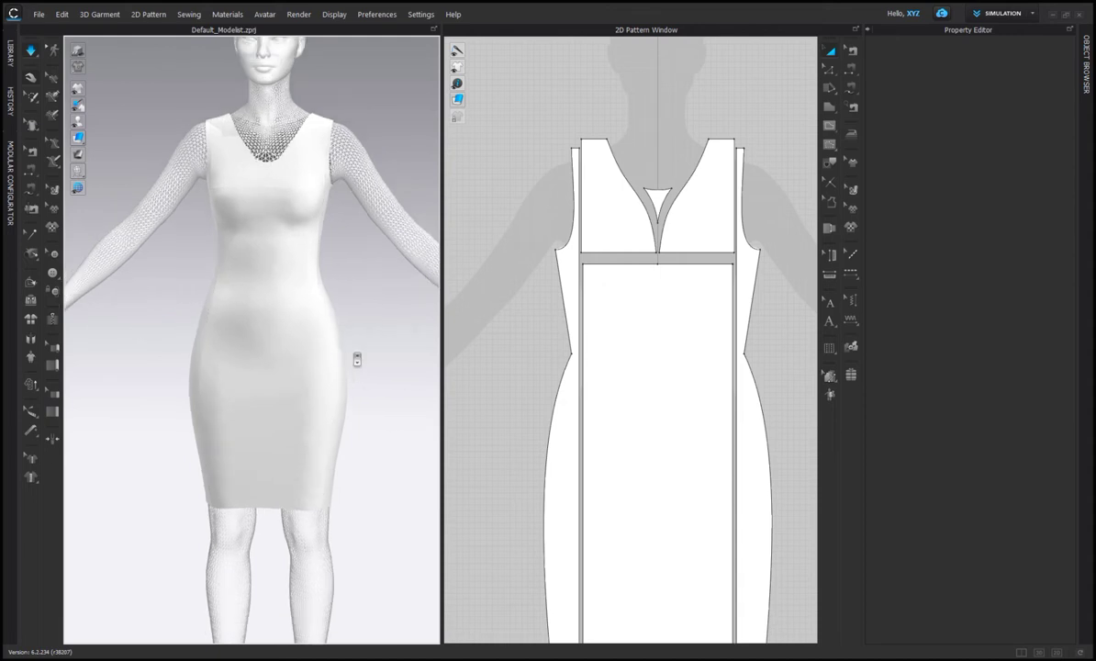
pyautogui.scroll(-4, 578, 307)
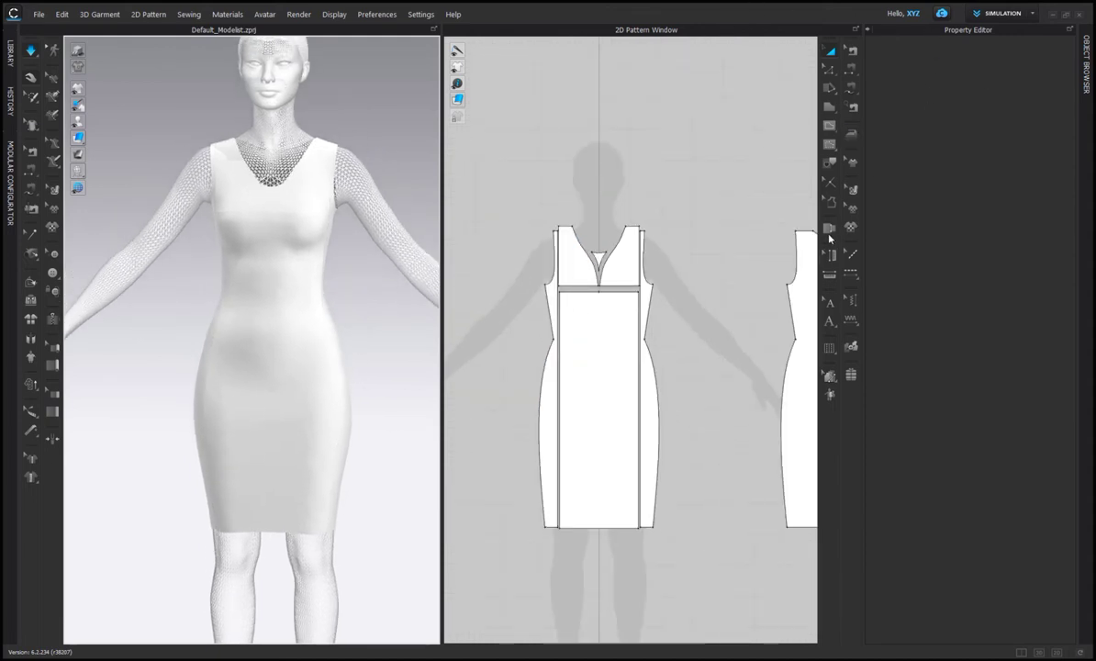
# Rename the first fabric as plain and the second fabric as textured
pyautogui.click(1086, 69)
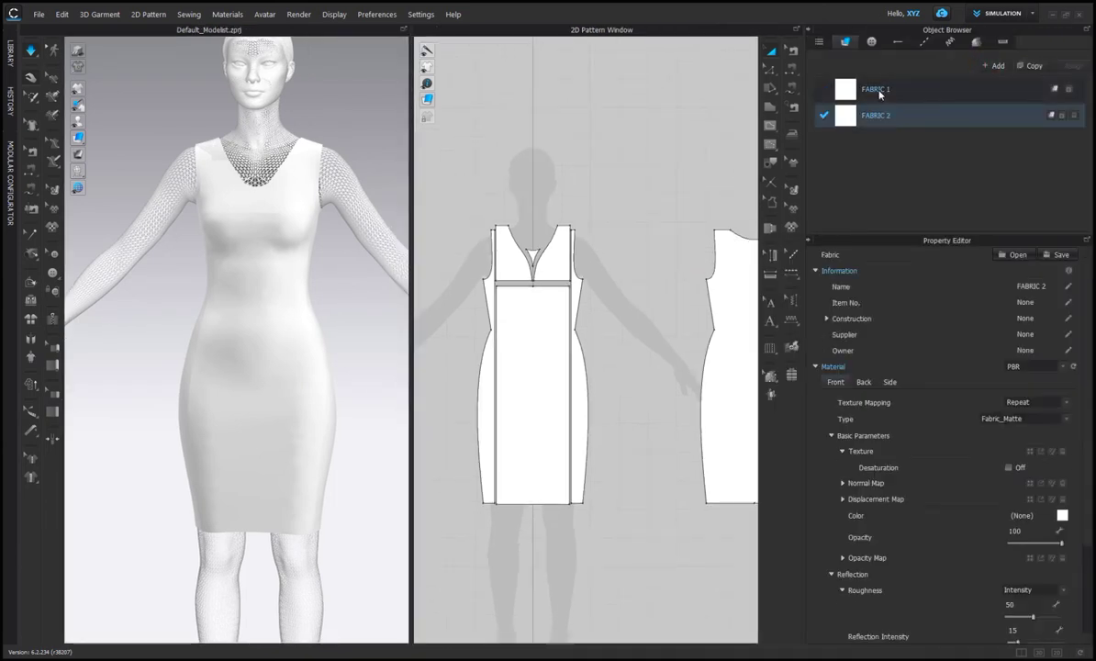
pyautogui.click(878, 95)
pyautogui.doubleClick(870, 89)
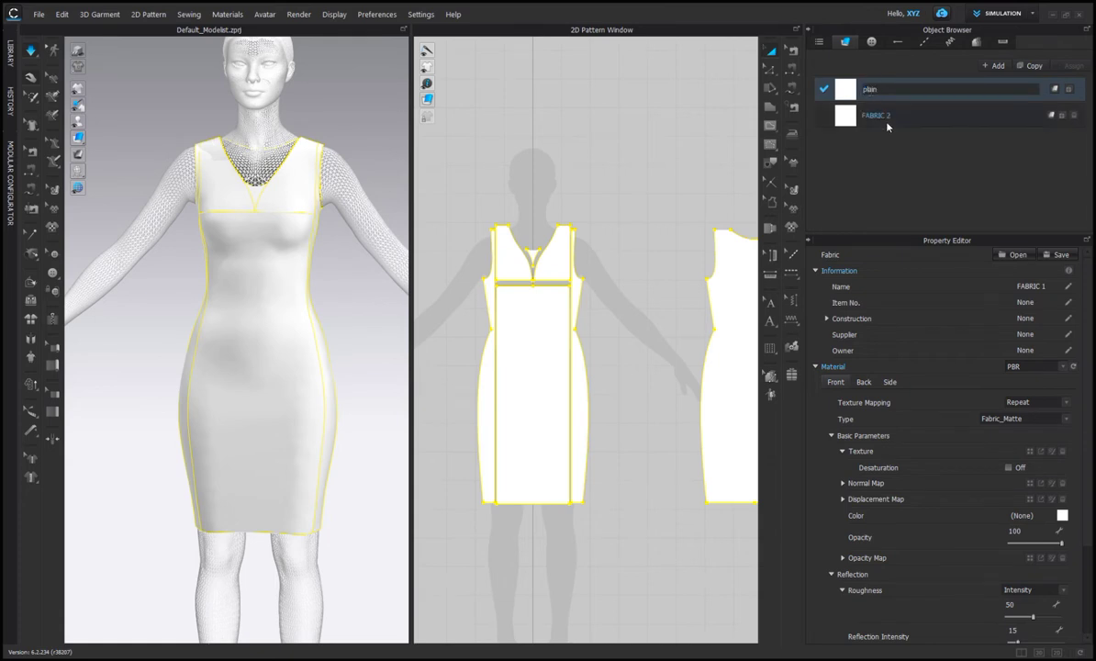
pyautogui.write('plain')
pyautogui.click(876, 116)
pyautogui.doubleClick(876, 116)
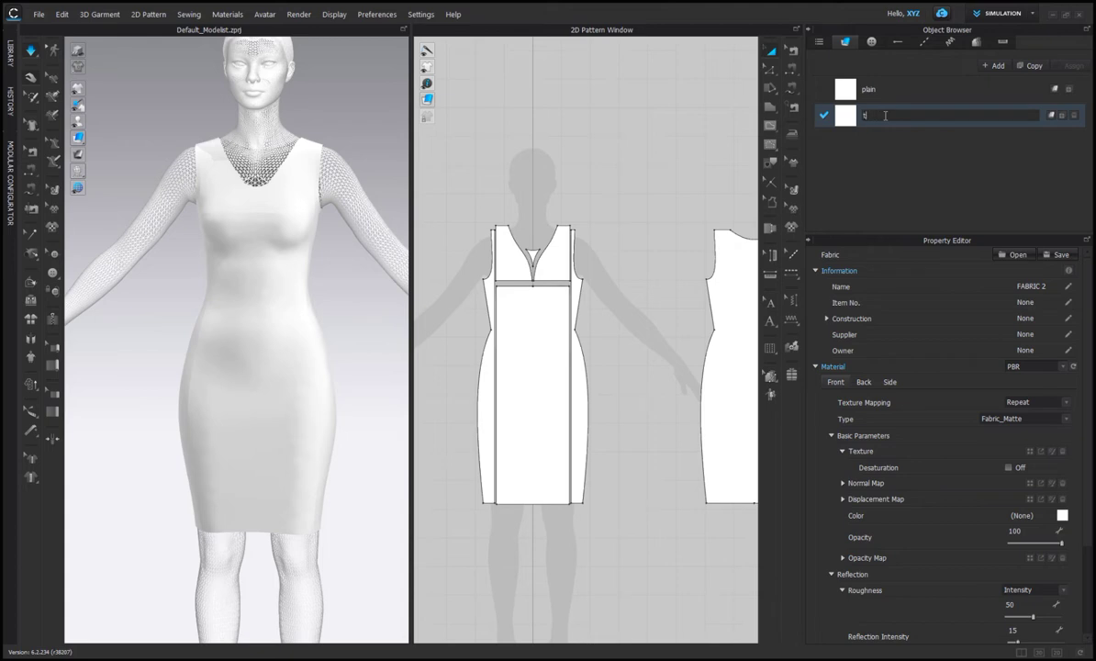
pyautogui.press('Return')
# Assign the textured fabric to the lower center panel, keeping the other dress pieces on the plain fabric
pyautogui.click(868, 89)
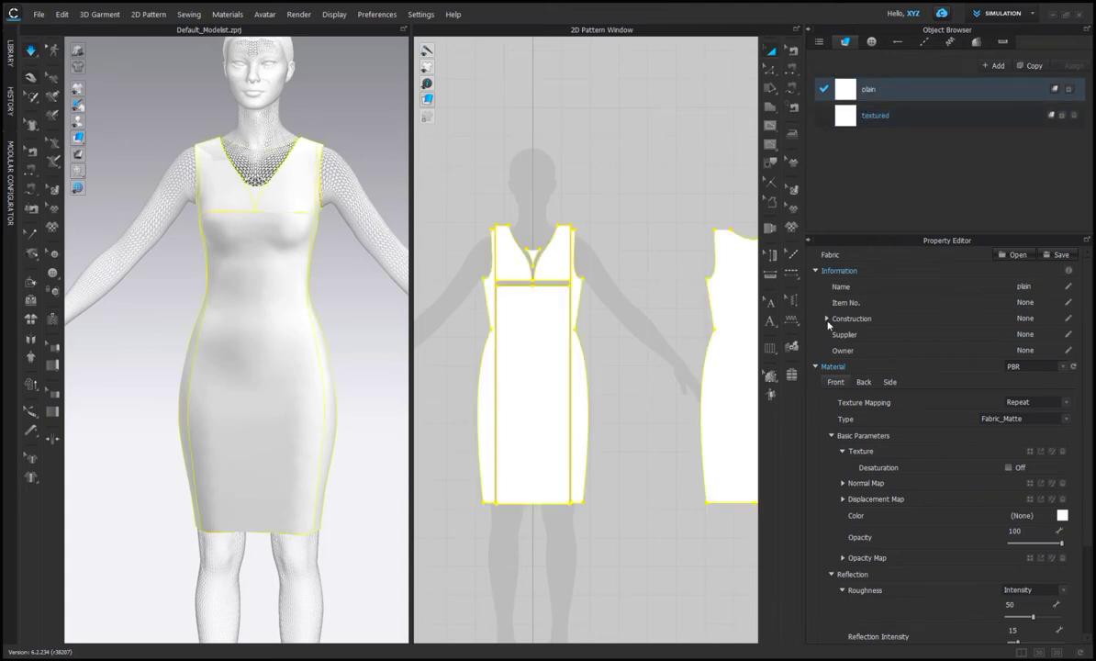
pyautogui.click(633, 273)
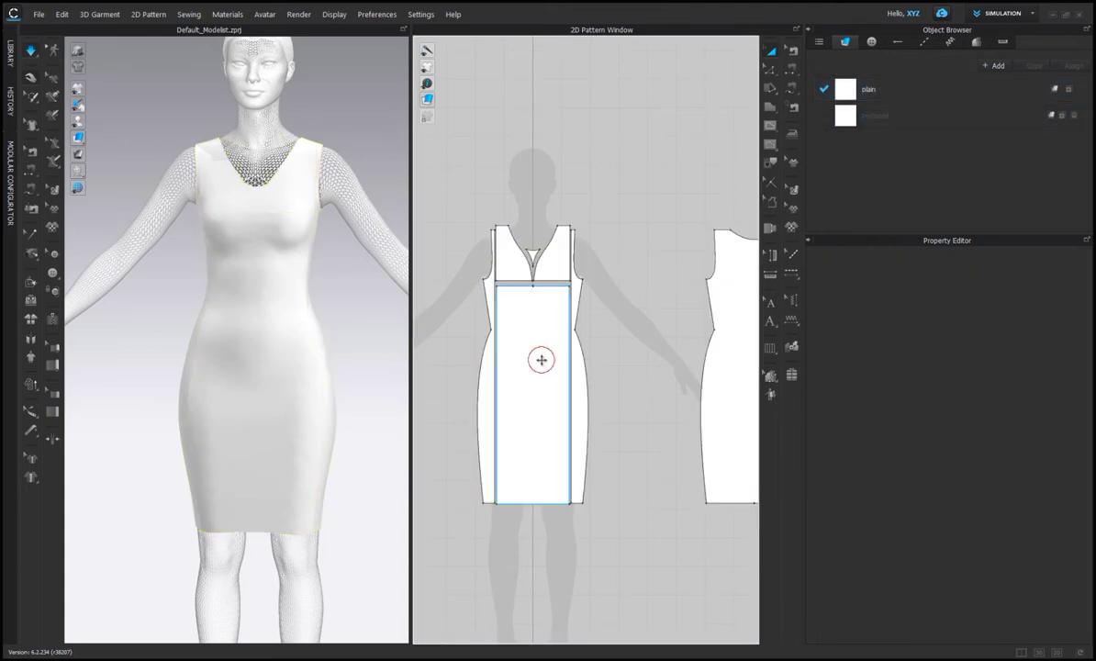
pyautogui.click(541, 359)
pyautogui.click(474, 217)
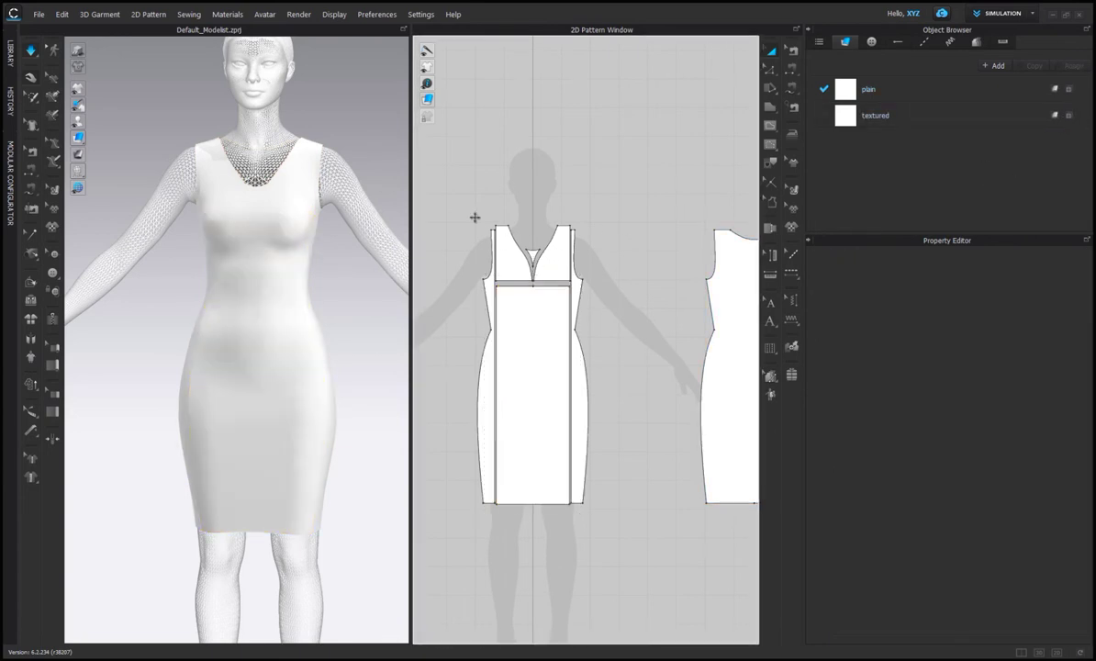
# Set the plain fabric's type to Fabric_Velvet and its color to blue YKK 220
pyautogui.click(955, 92)
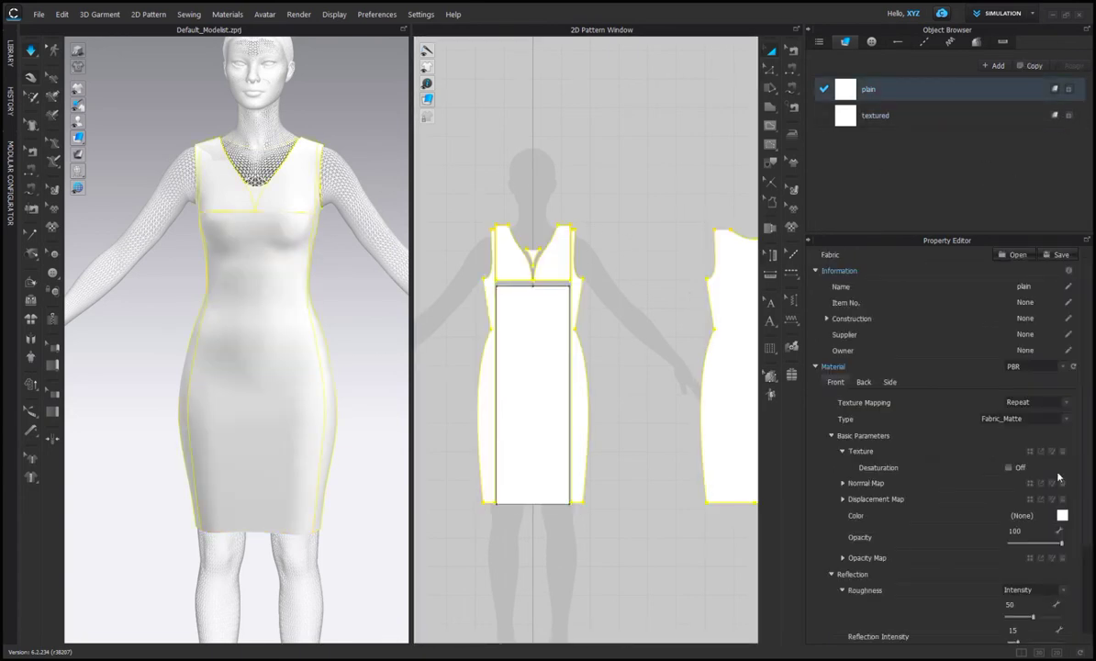
pyautogui.click(1065, 418)
pyautogui.click(964, 450)
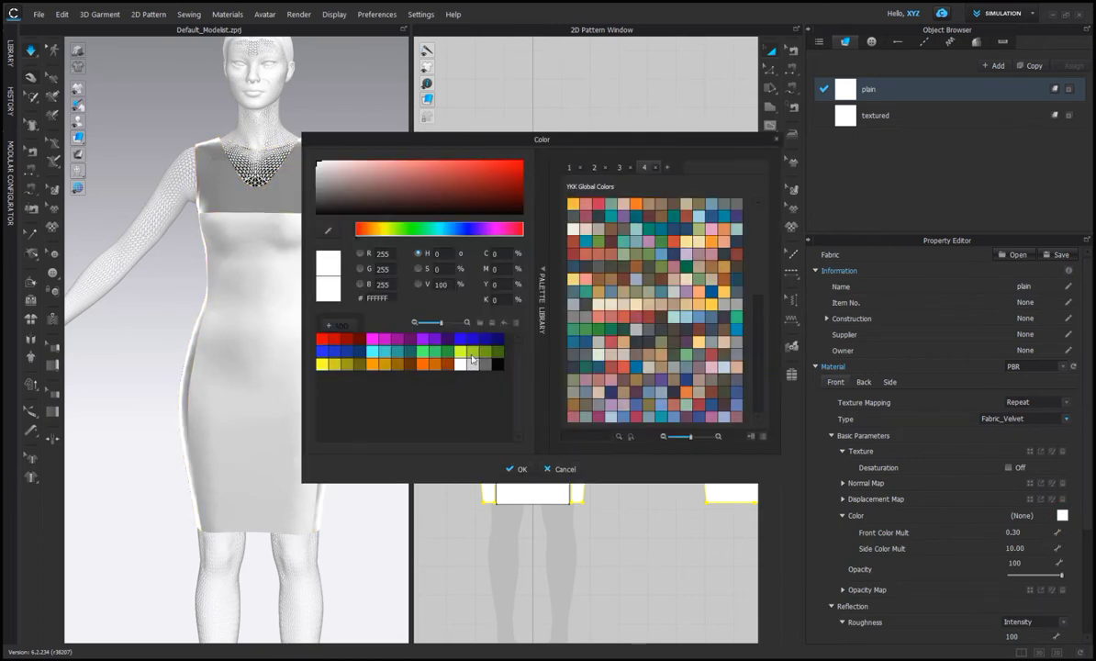
pyautogui.click(735, 216)
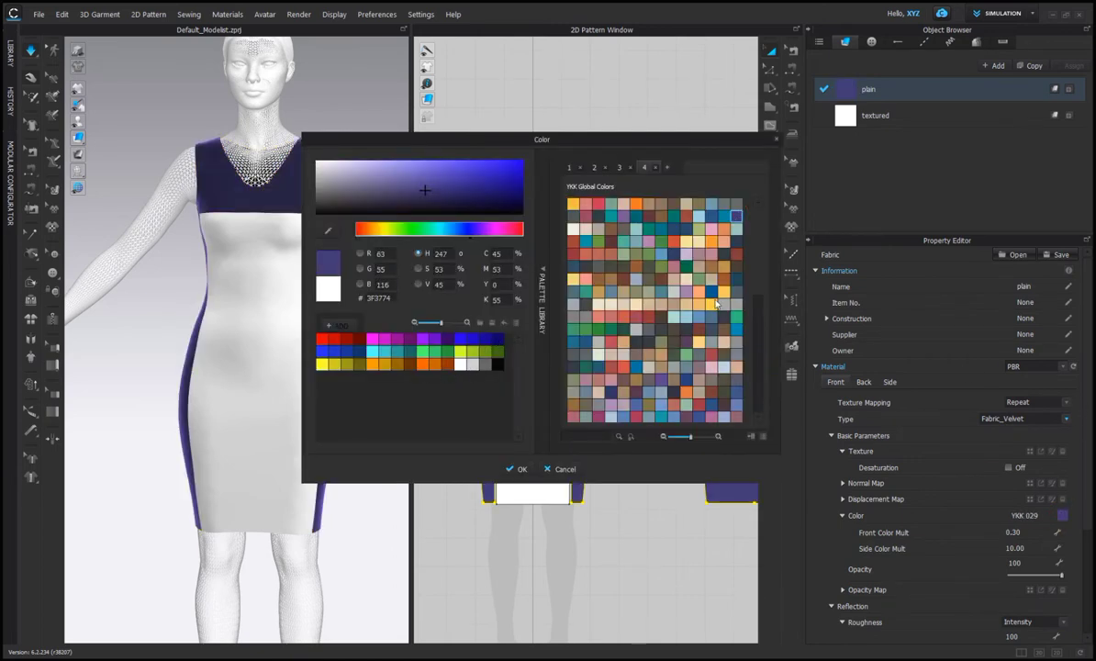
pyautogui.click(686, 381)
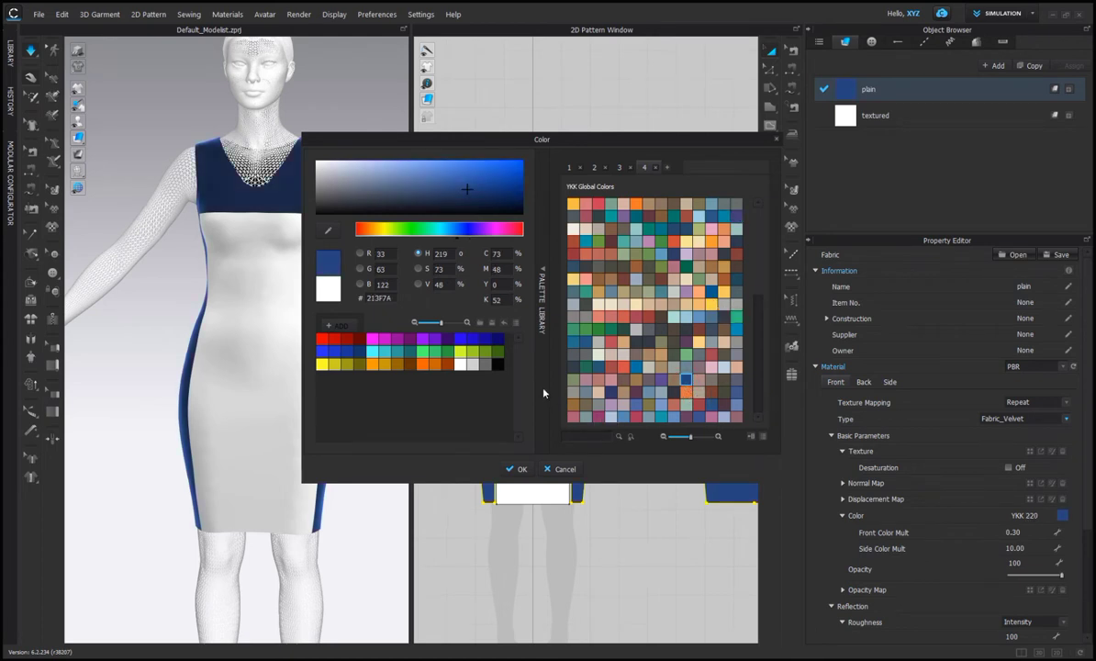
pyautogui.moveTo(530, 142); pyautogui.dragTo(539, 139)
# Rename the newest fabric as skin and assign it to the small triangular neckline insert
pyautogui.scroll(-4, 688, 303)
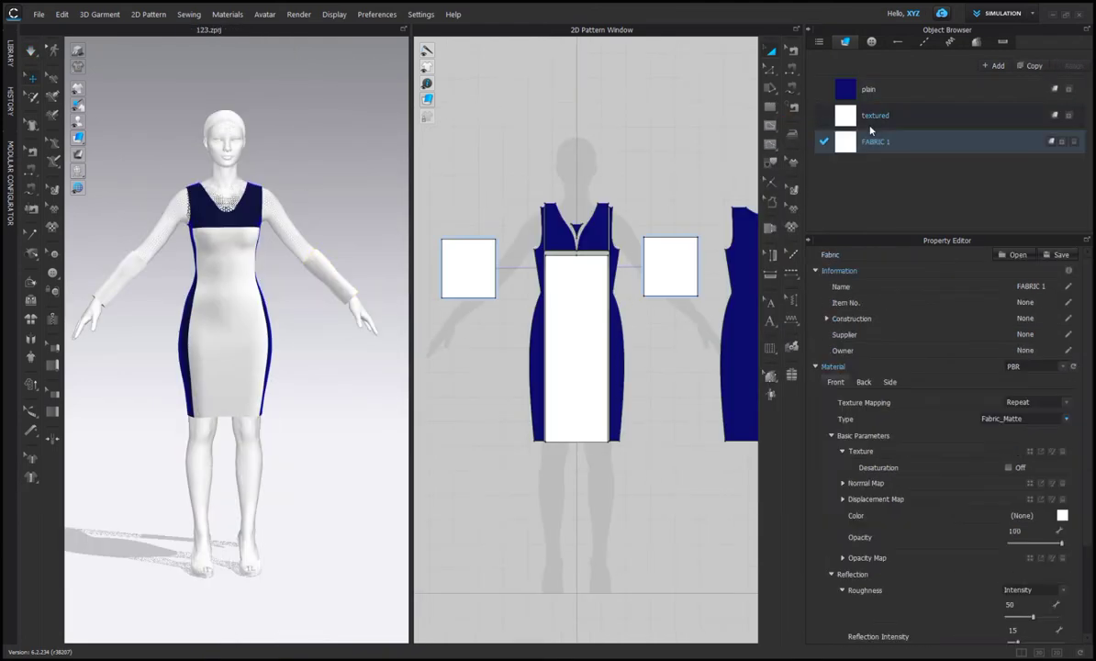
pyautogui.doubleClick(876, 142)
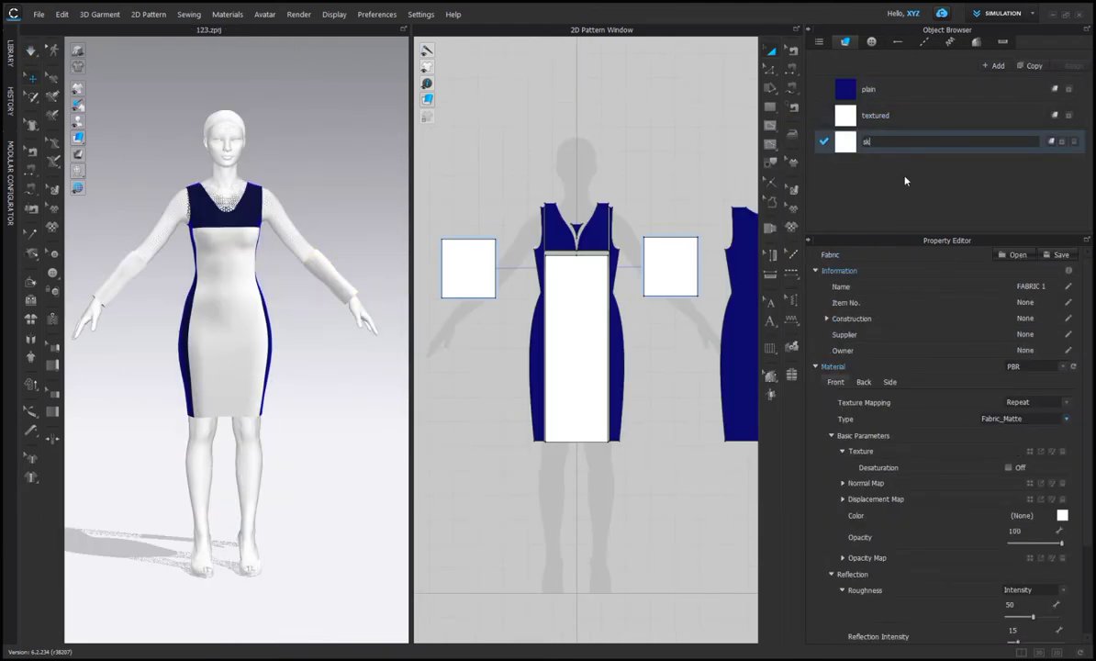
pyautogui.press('Return')
pyautogui.click(560, 233)
pyautogui.click(656, 188)
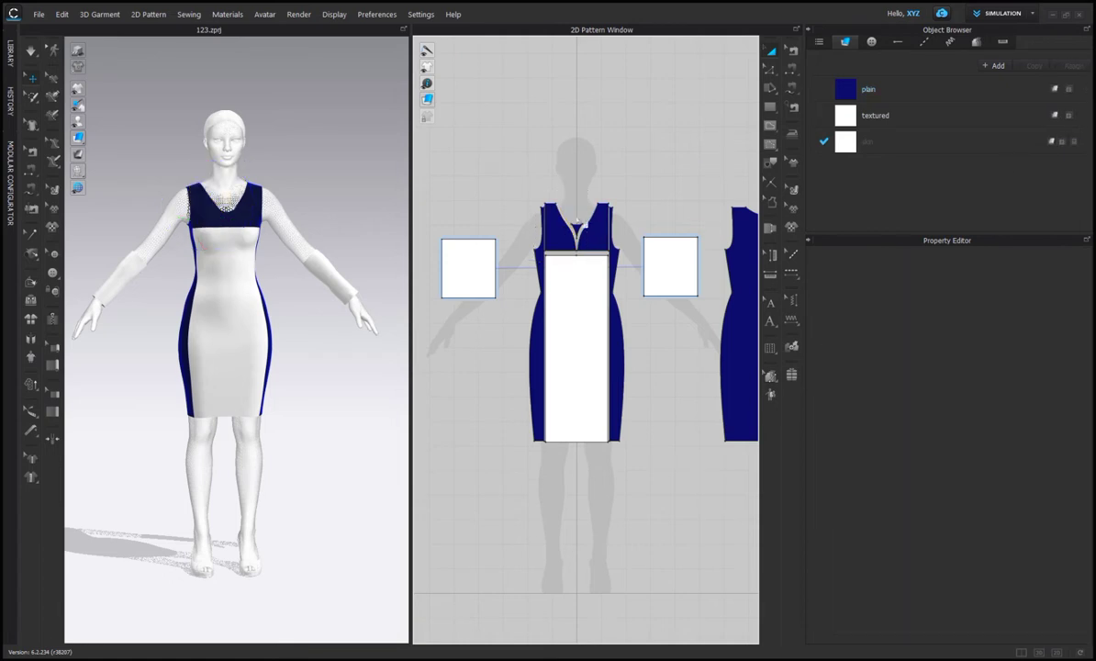
pyautogui.scroll(4, 580, 219)
pyautogui.click(568, 241)
pyautogui.click(1074, 142)
# Set the skin fabric's material type to Skin (Render Only)
pyautogui.scroll(-4, 679, 226)
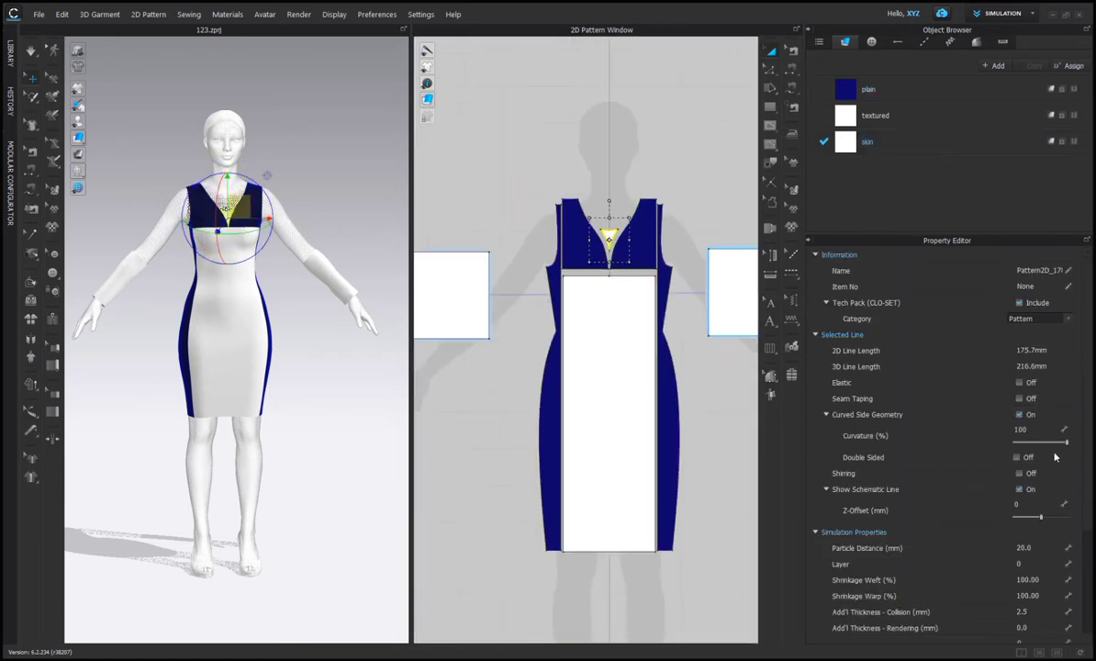
pyautogui.click(942, 142)
pyautogui.click(1011, 419)
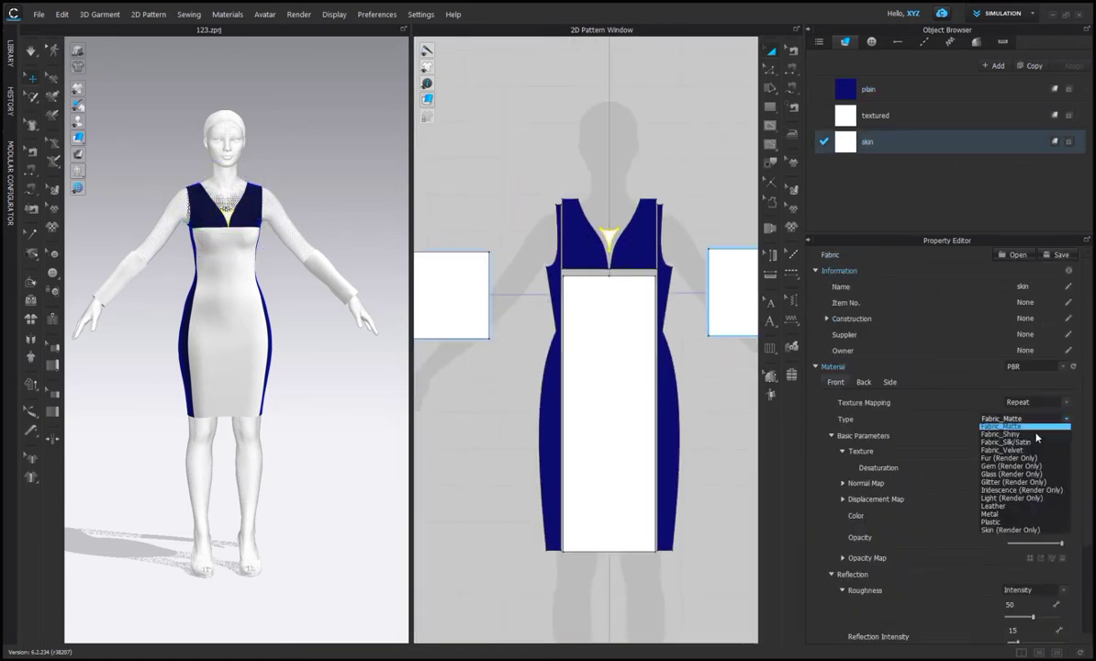
pyautogui.click(1015, 521)
# Set the skin fabric's color to YKK 007 and its opacity to 13
pyautogui.click(1062, 500)
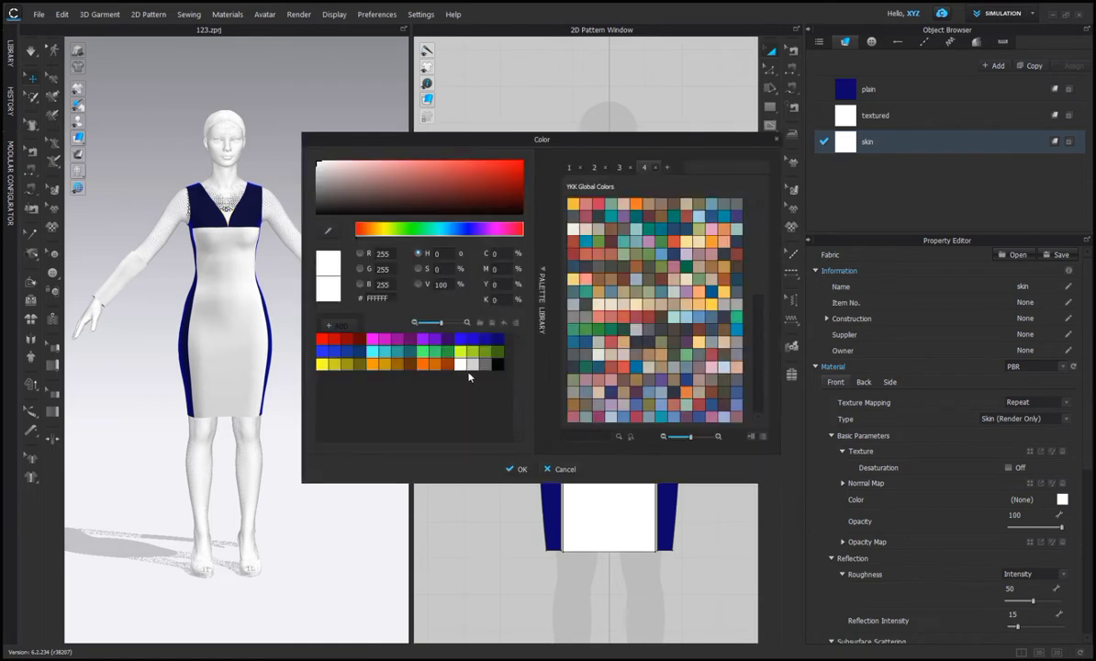
pyautogui.click(646, 206)
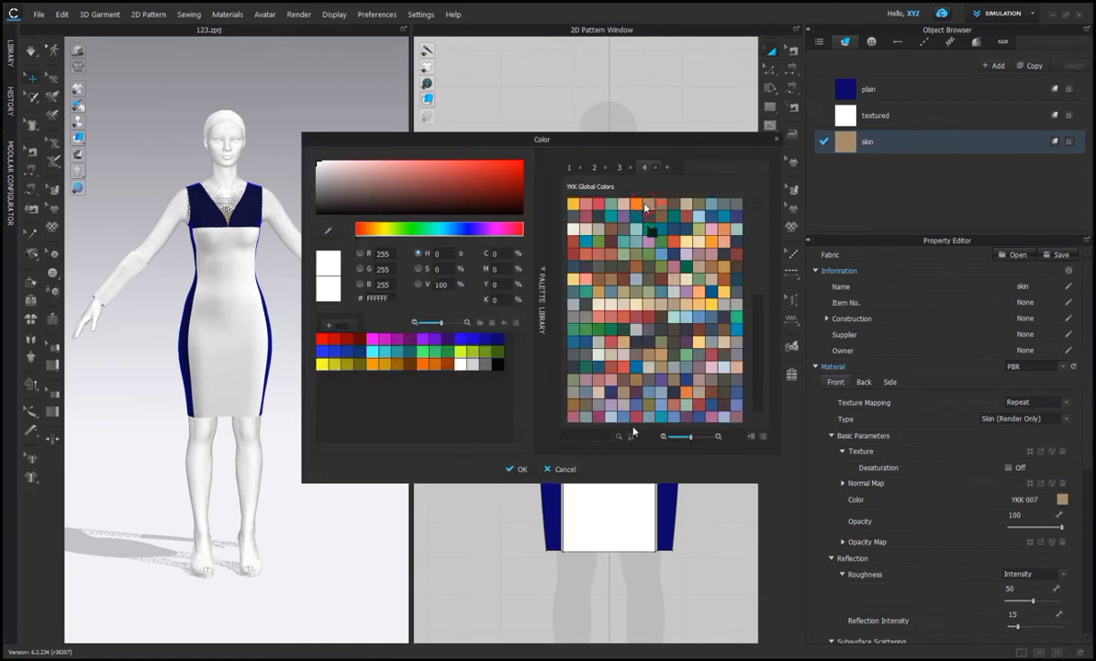
pyautogui.click(518, 469)
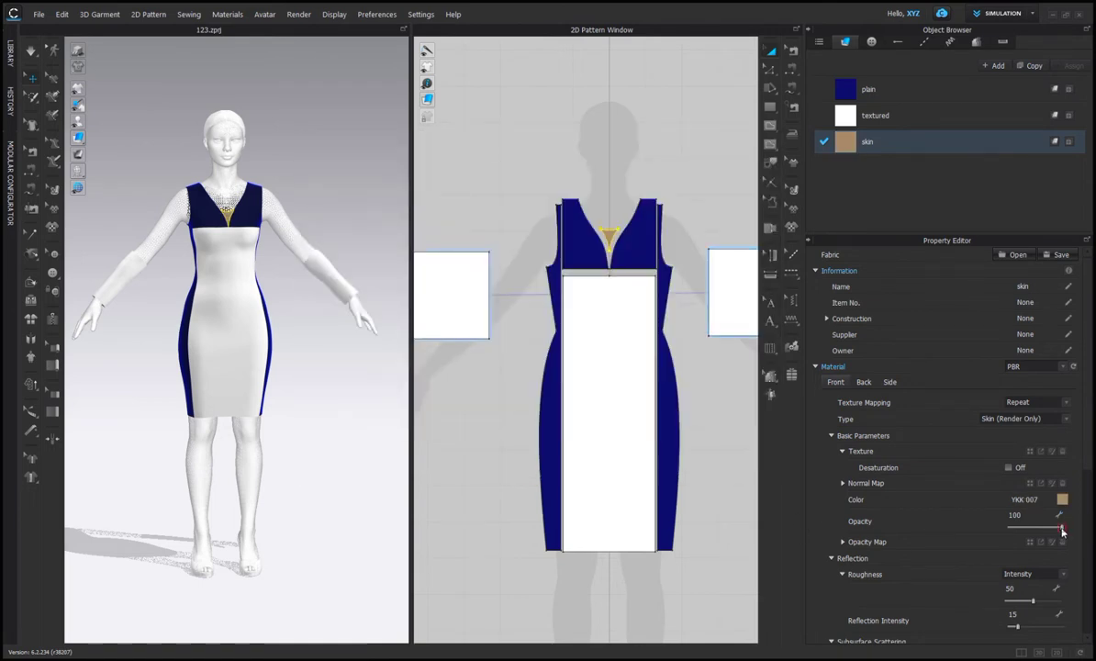
pyautogui.moveTo(1062, 531); pyautogui.dragTo(1020, 532)
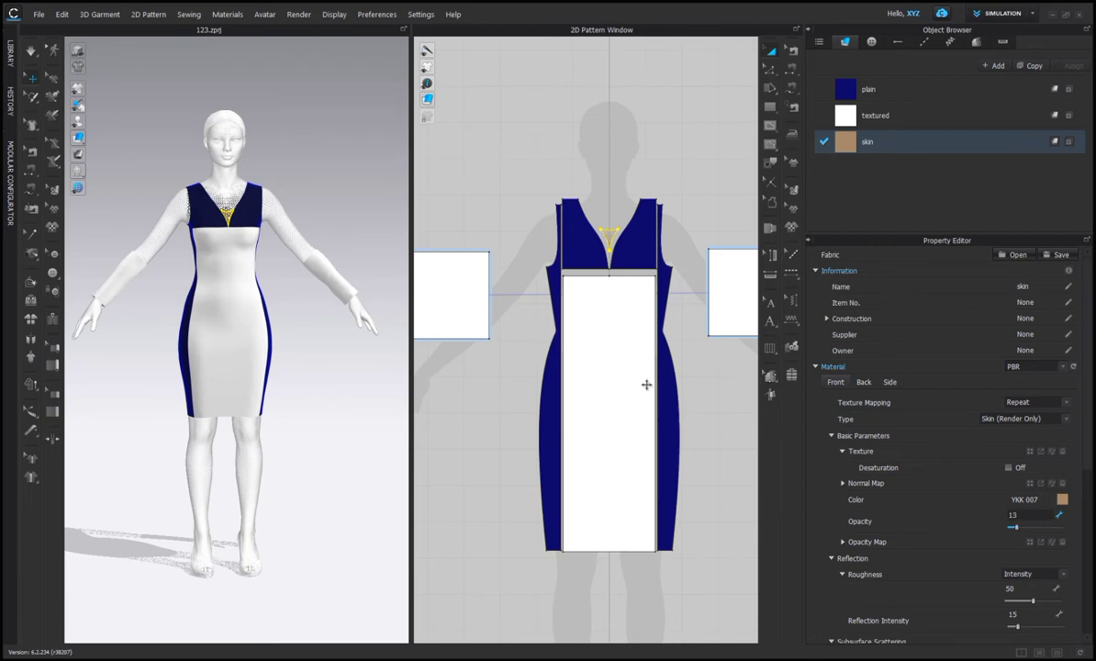
pyautogui.click(312, 175)
# Display the avatar's realistic texture and examine the dress and transparent neckline insert on it
pyautogui.scroll(2, 311, 172)
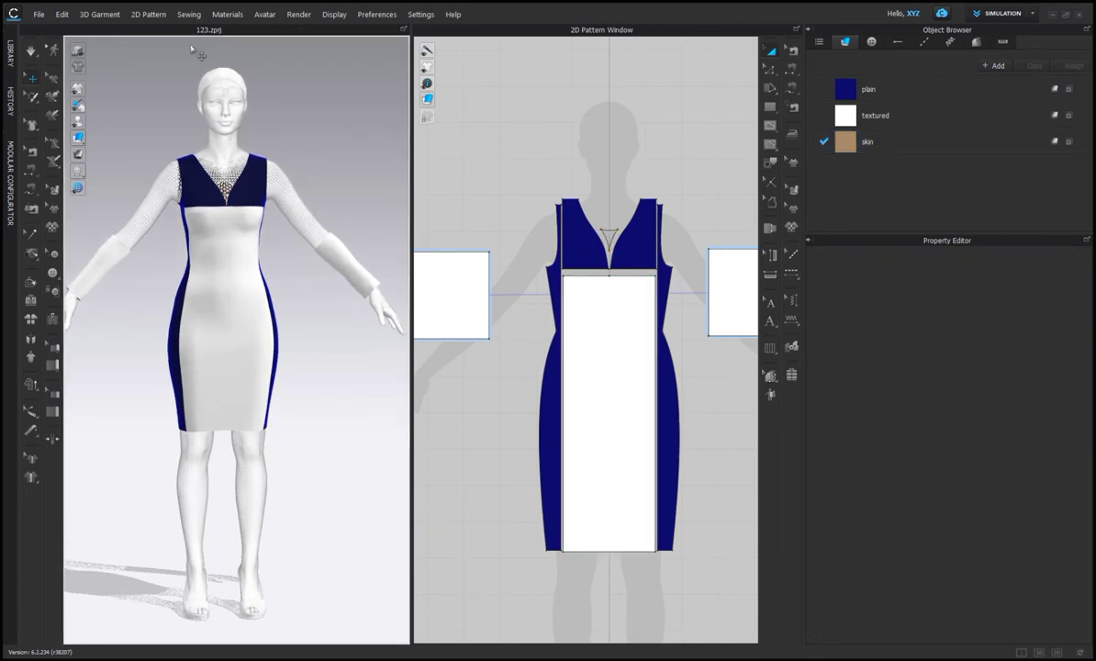
pyautogui.click(77, 169)
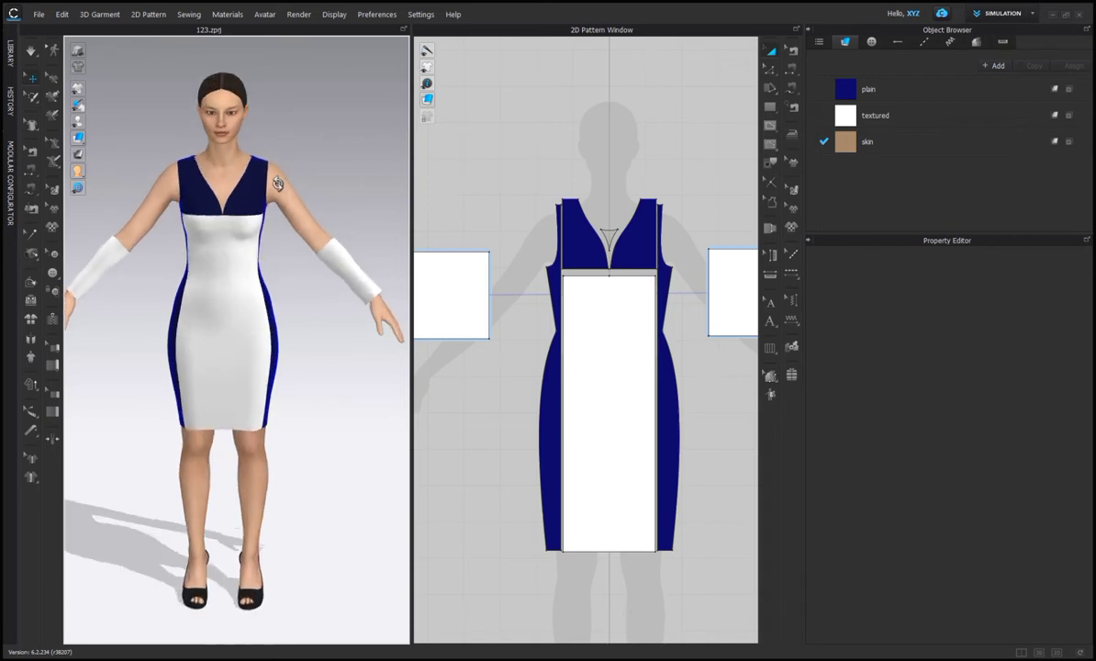
pyautogui.scroll(5, 254, 216)
pyautogui.moveTo(325, 272)
pyautogui.mouseDown(button='right')
pyautogui.moveTo(431, 262)
pyautogui.moveTo(335, 266)
pyautogui.mouseUp(button='right')
pyautogui.scroll(-5, 335, 269)
pyautogui.moveTo(317, 361); pyautogui.dragTo(323, 334, button='middle')
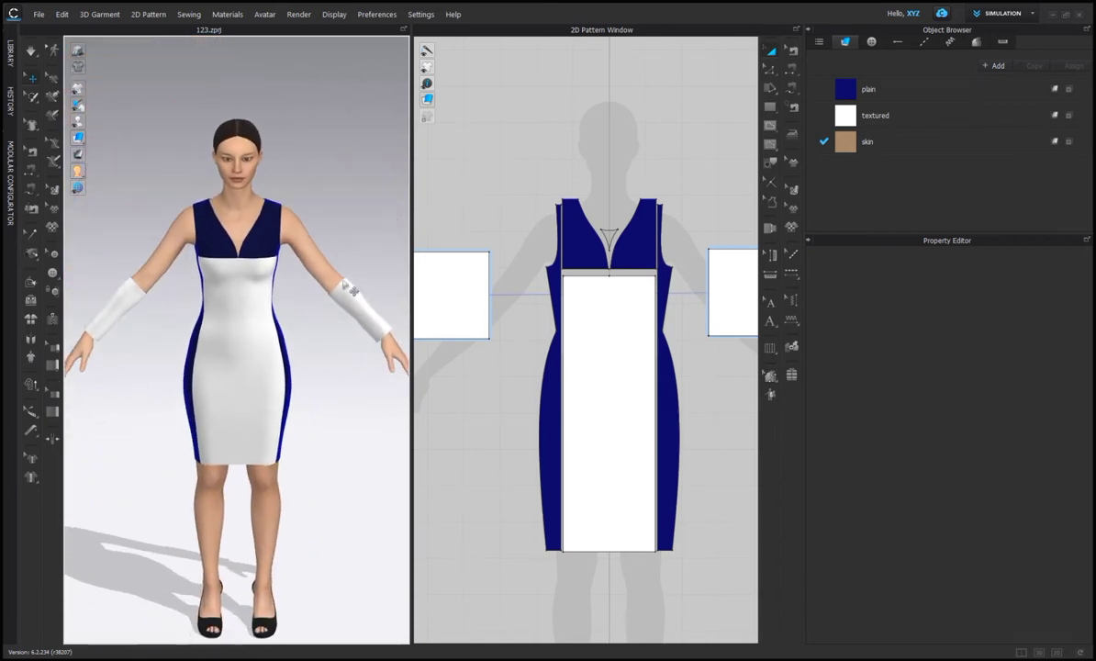
pyautogui.scroll(-1, 272, 154)
pyautogui.moveTo(281, 152); pyautogui.dragTo(272, 128, button='middle')
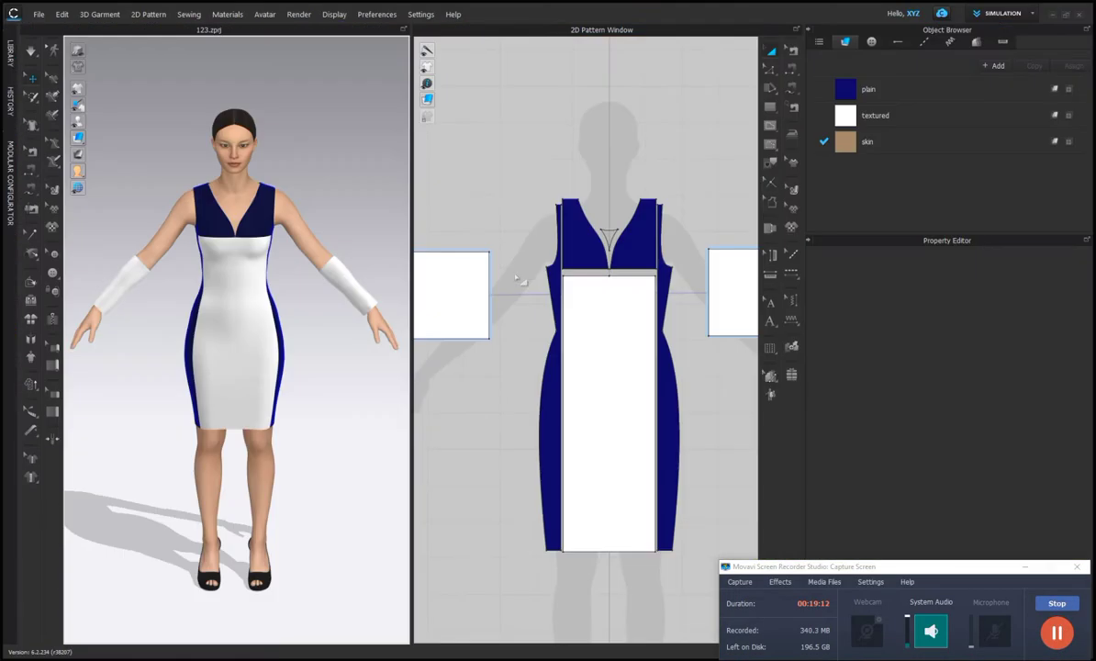
pyautogui.moveTo(321, 238); pyautogui.dragTo(367, 227, button='middle')
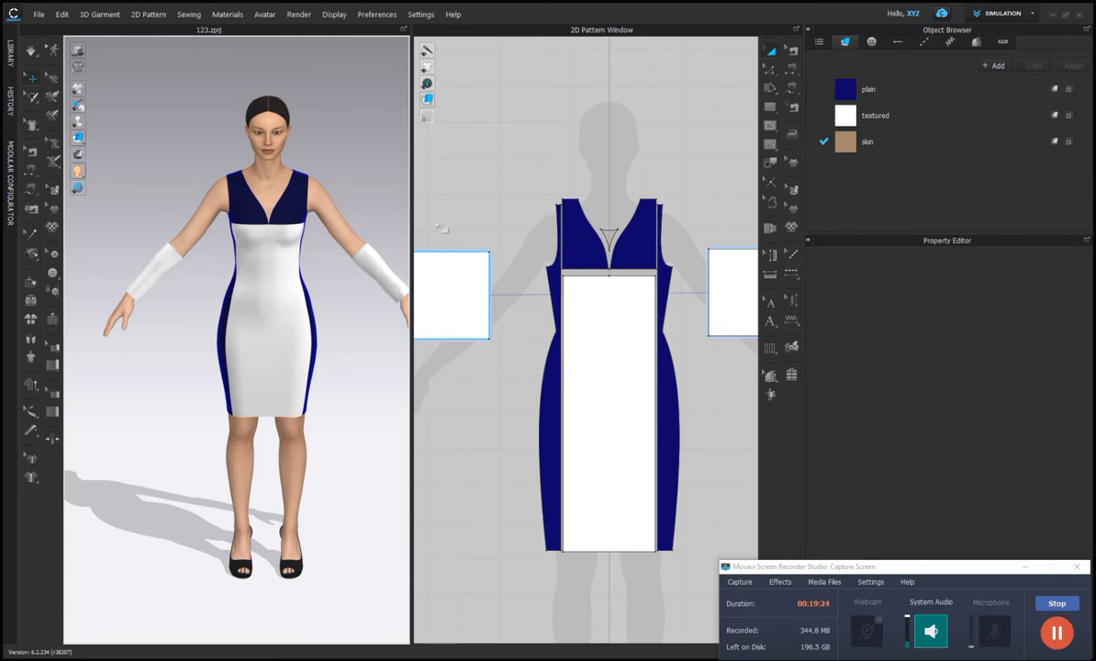
# Narrow the symmetric forearm cuff patterns slightly, reducing each outline to about 883 mm
pyautogui.scroll(-4, 531, 285)
pyautogui.rightClick(488, 297)
pyautogui.moveTo(349, 337); pyautogui.dragTo(354, 283, button='right')
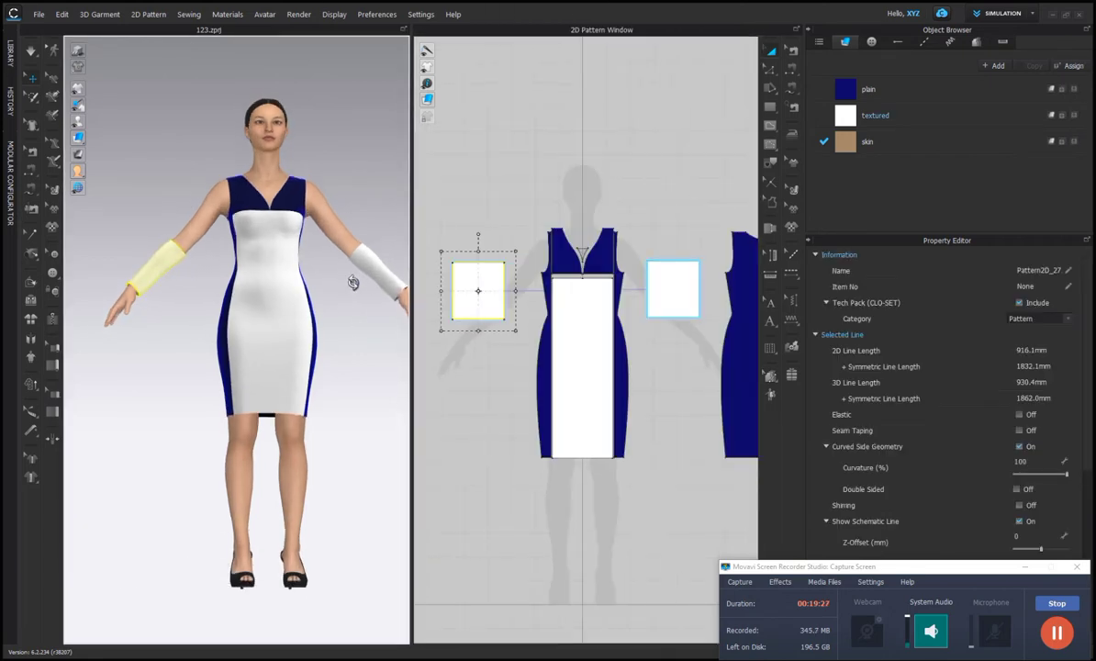
pyautogui.scroll(5, 353, 282)
pyautogui.scroll(2, 481, 367)
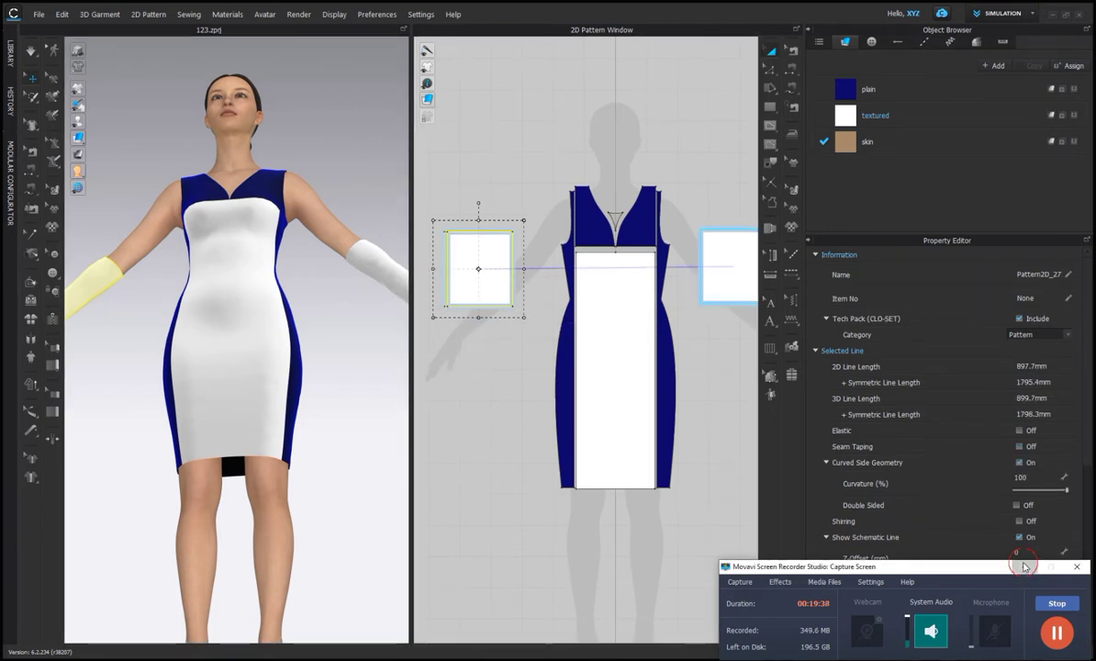
pyautogui.click(1025, 567)
pyautogui.click(476, 305)
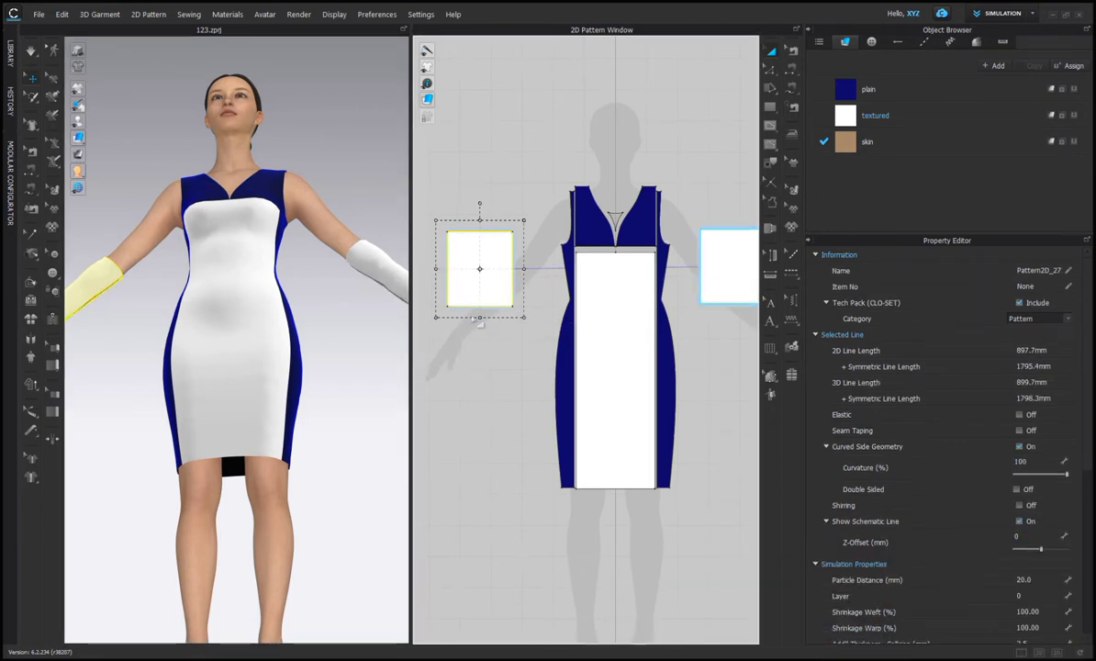
pyautogui.moveTo(375, 293); pyautogui.dragTo(390, 295, button='middle')
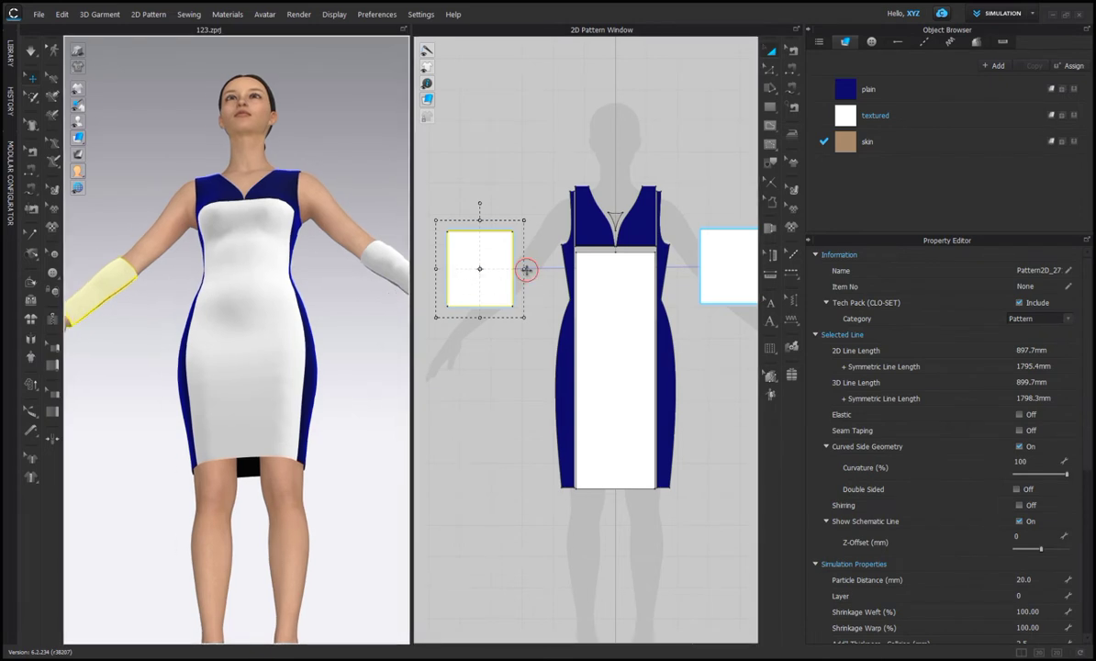
pyautogui.moveTo(524, 269); pyautogui.dragTo(521, 269)
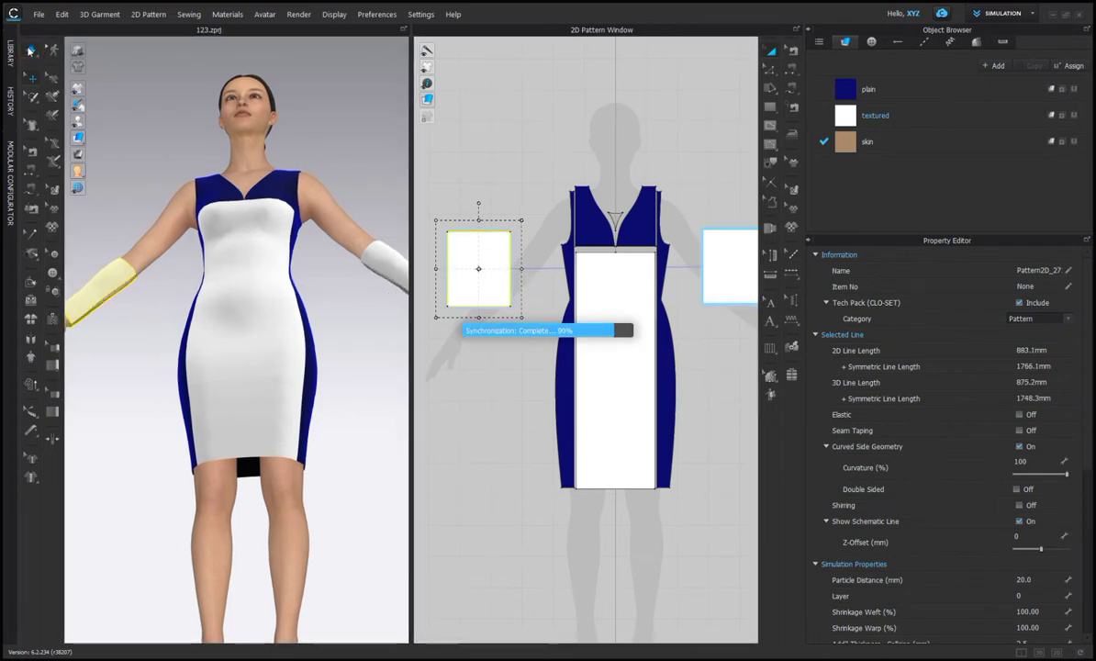
# Simulate the narrowed forearm cuffs and check their fit on the avatar
pyautogui.scroll(-2, 204, 300)
pyautogui.moveTo(294, 176); pyautogui.dragTo(314, 240, button='right')
pyautogui.scroll(-2, 470, 264)
pyautogui.moveTo(347, 299)
pyautogui.mouseDown(button='right')
pyautogui.moveTo(338, 258)
pyautogui.moveTo(312, 268)
pyautogui.moveTo(330, 291)
pyautogui.moveTo(343, 283)
pyautogui.mouseUp(button='right')
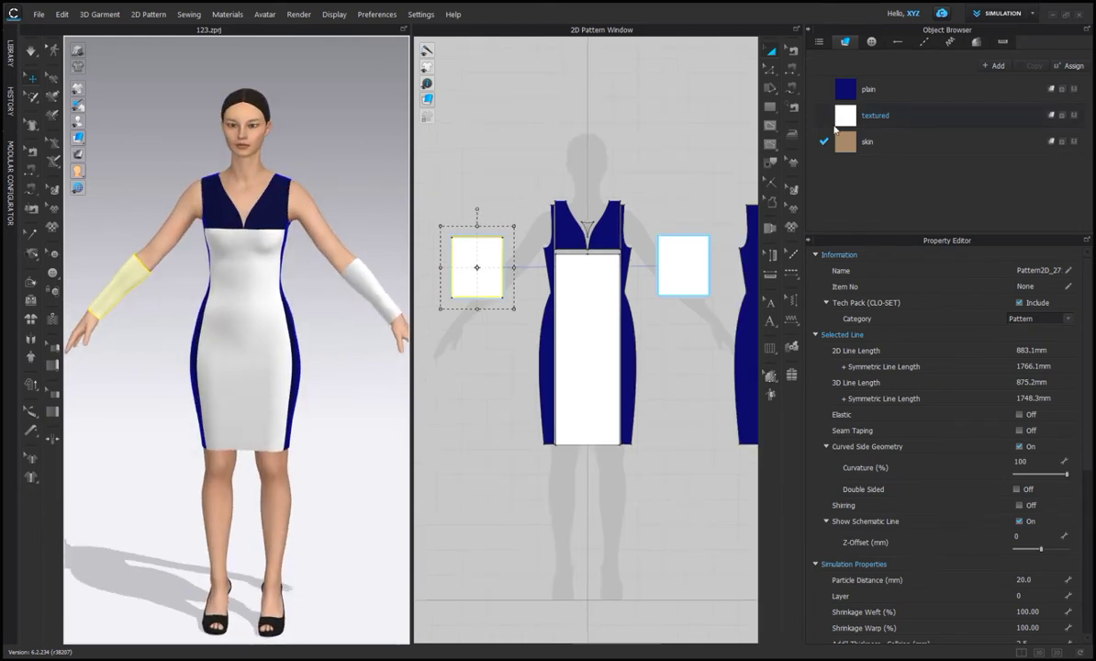
pyautogui.click(601, 174)
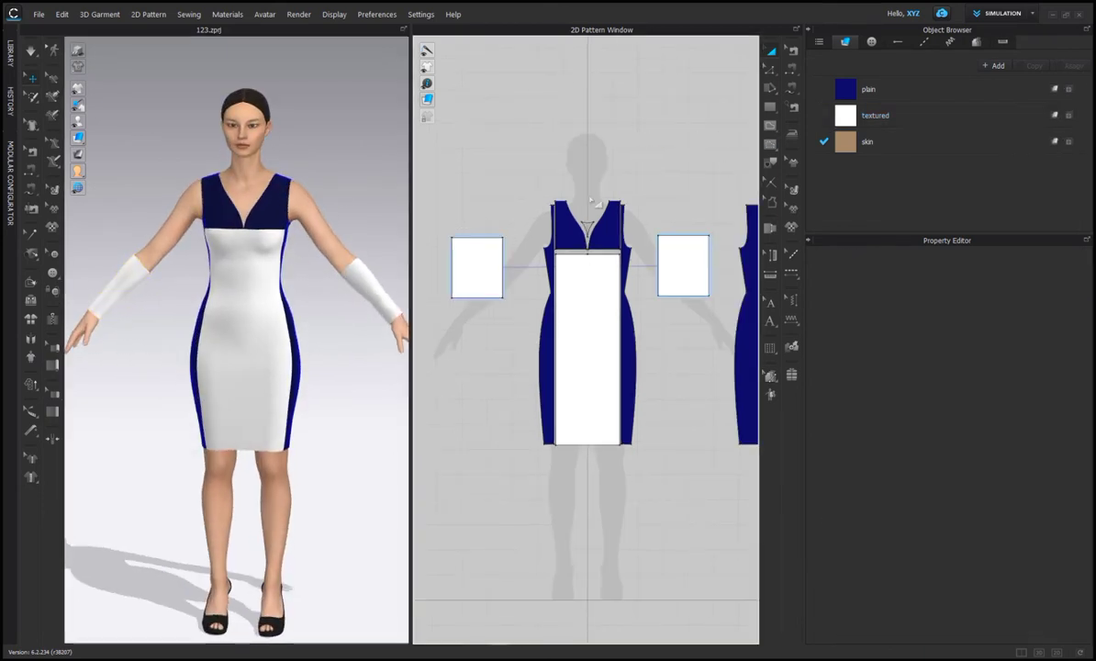
# Freeze all dress and forearm cuff patterns together
pyautogui.click(470, 272)
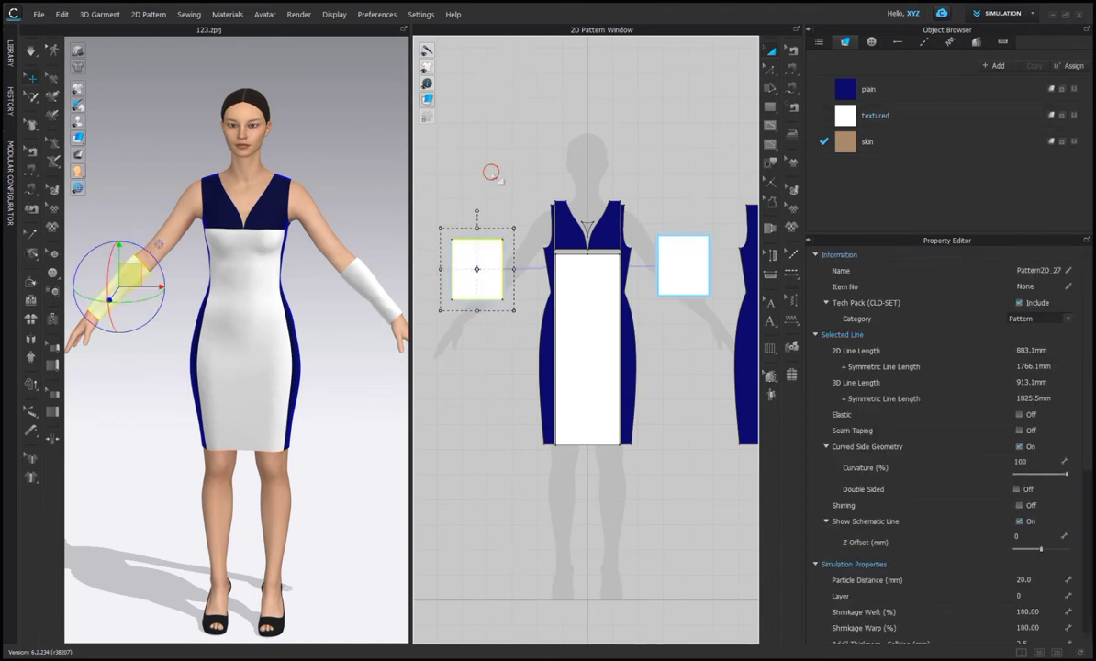
pyautogui.click(495, 179)
pyautogui.moveTo(514, 191); pyautogui.dragTo(520, 217, button='right')
pyautogui.scroll(-5, 519, 217)
pyautogui.moveTo(452, 169); pyautogui.dragTo(705, 337)
pyautogui.rightClick(541, 237)
pyautogui.click(574, 413)
# Draw a rectangular sleeve pattern about 372 mm wide and 450 mm tall above one of the forearm cuff patterns
pyautogui.scroll(2, 527, 227)
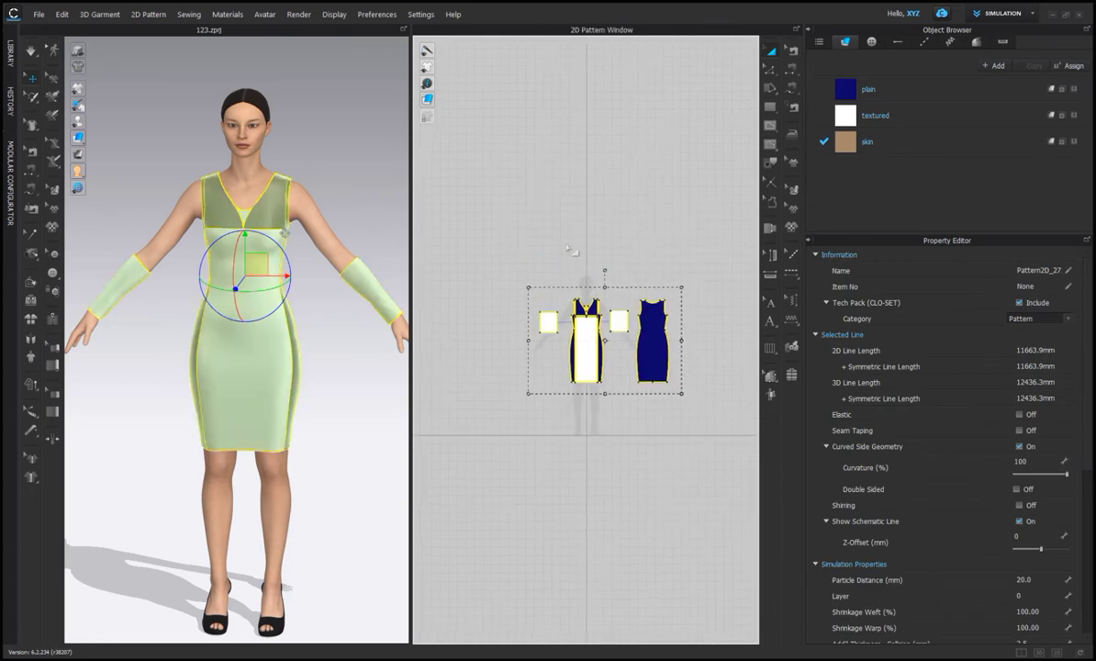
pyautogui.scroll(-1, 551, 248)
pyautogui.scroll(4, 642, 257)
pyautogui.moveTo(804, 343); pyautogui.dragTo(951, 358)
pyautogui.scroll(2, 698, 290)
pyautogui.moveTo(673, 308); pyautogui.dragTo(754, 240, button='middle')
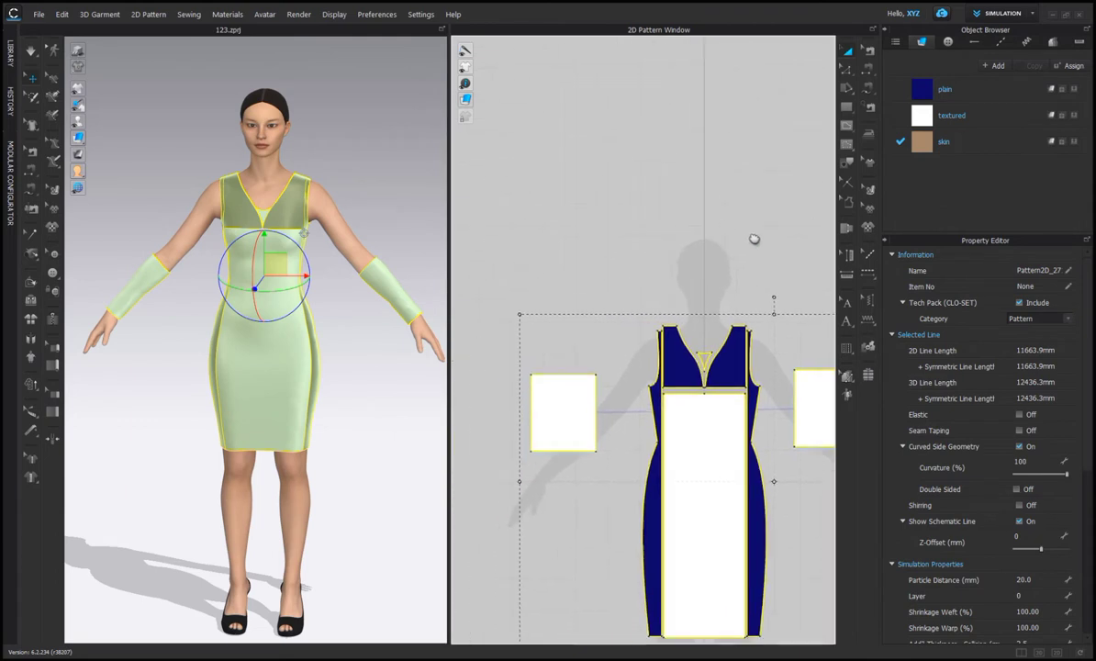
pyautogui.click(720, 221)
pyautogui.click(847, 109)
pyautogui.click(847, 109)
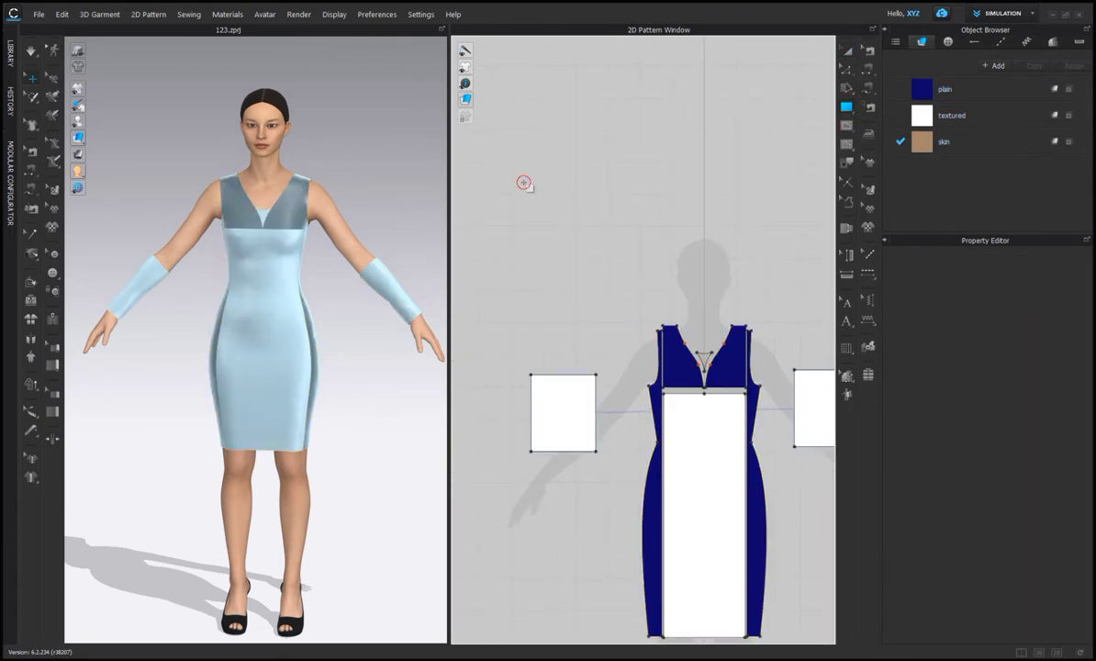
pyautogui.moveTo(523, 182); pyautogui.dragTo(643, 326)
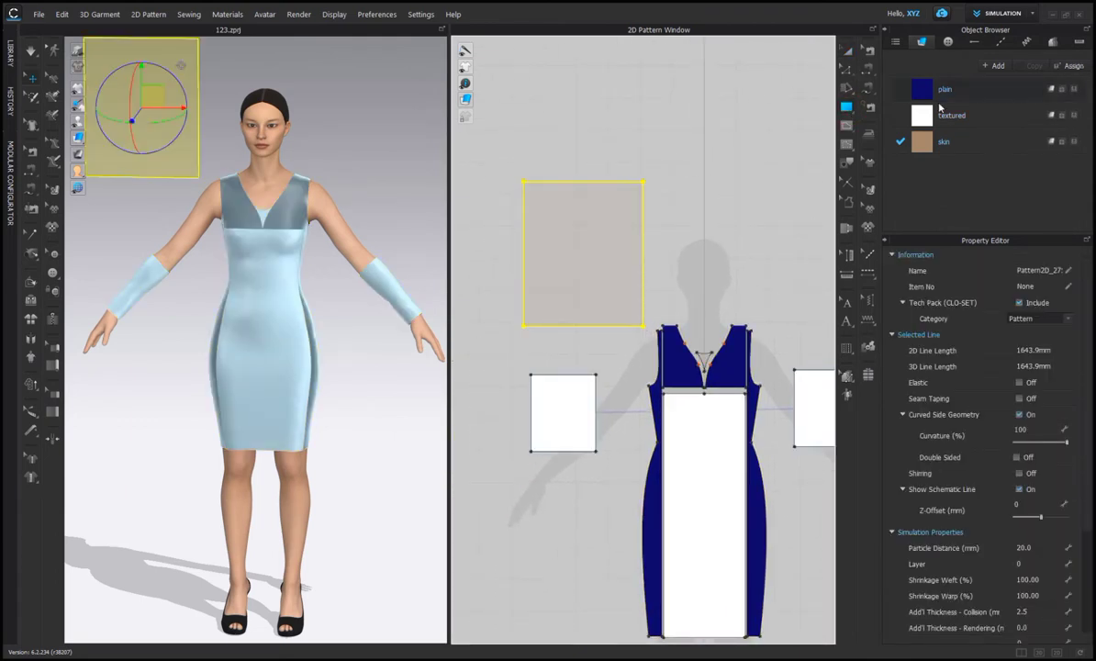
# Assign the plain navy fabric to the new rectangular sleeve pattern
pyautogui.press('a')
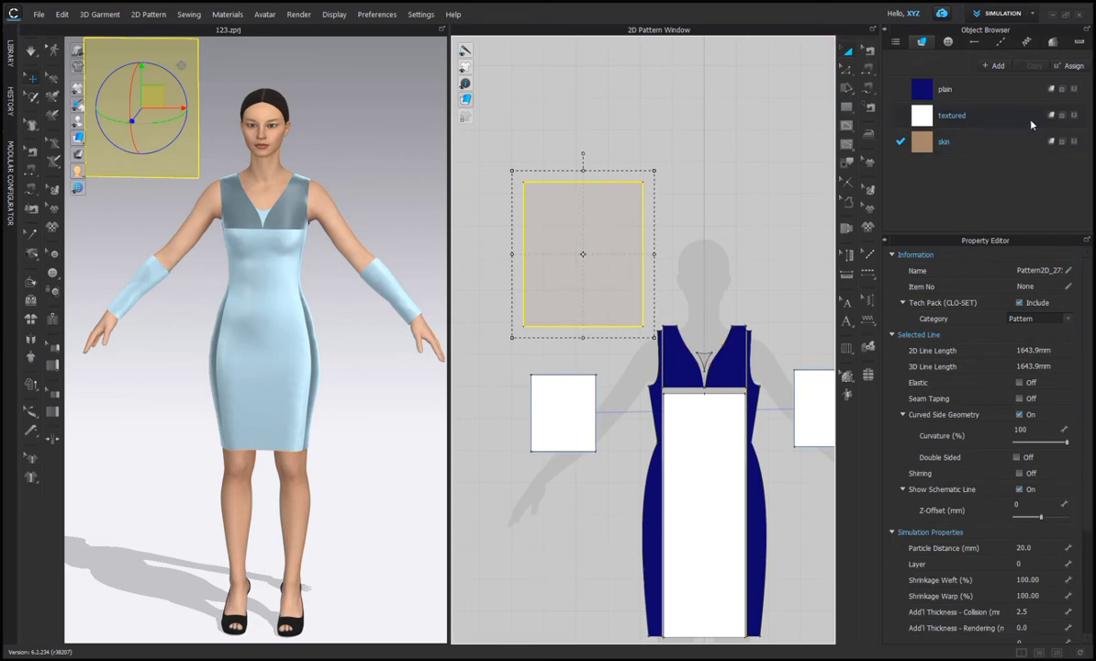
pyautogui.click(1076, 89)
pyautogui.click(600, 169)
pyautogui.scroll(-3, 606, 234)
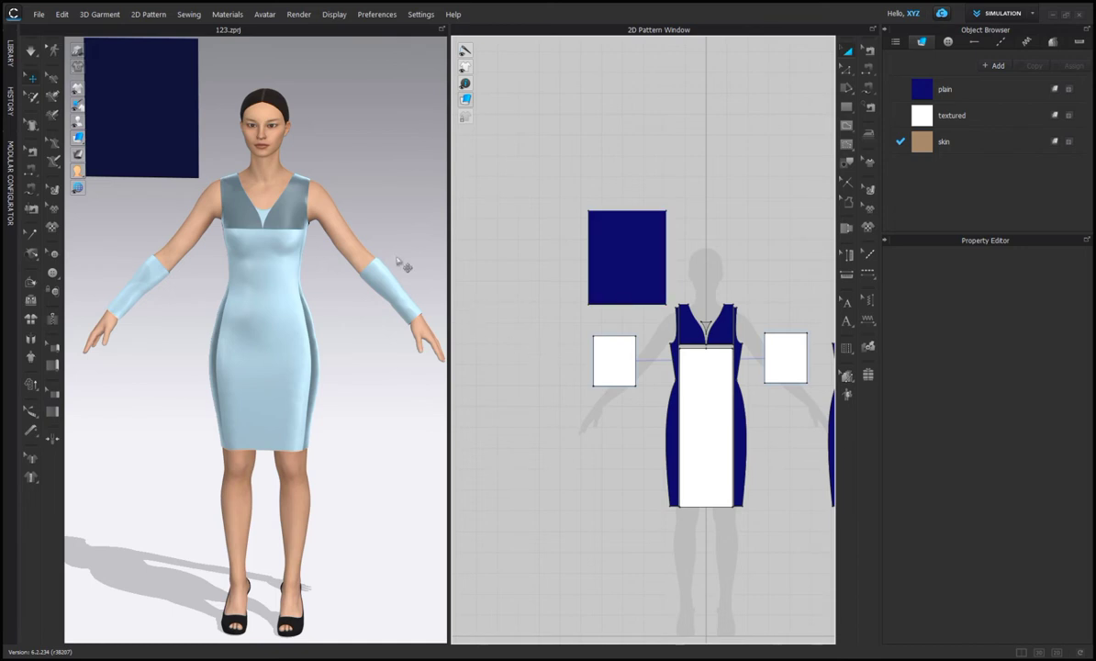
# Show the avatar's arrangement points and wrap the rectangular sleeve pattern around the outer point of the right upper arm
pyautogui.moveTo(399, 264); pyautogui.dragTo(99, 239, button='right')
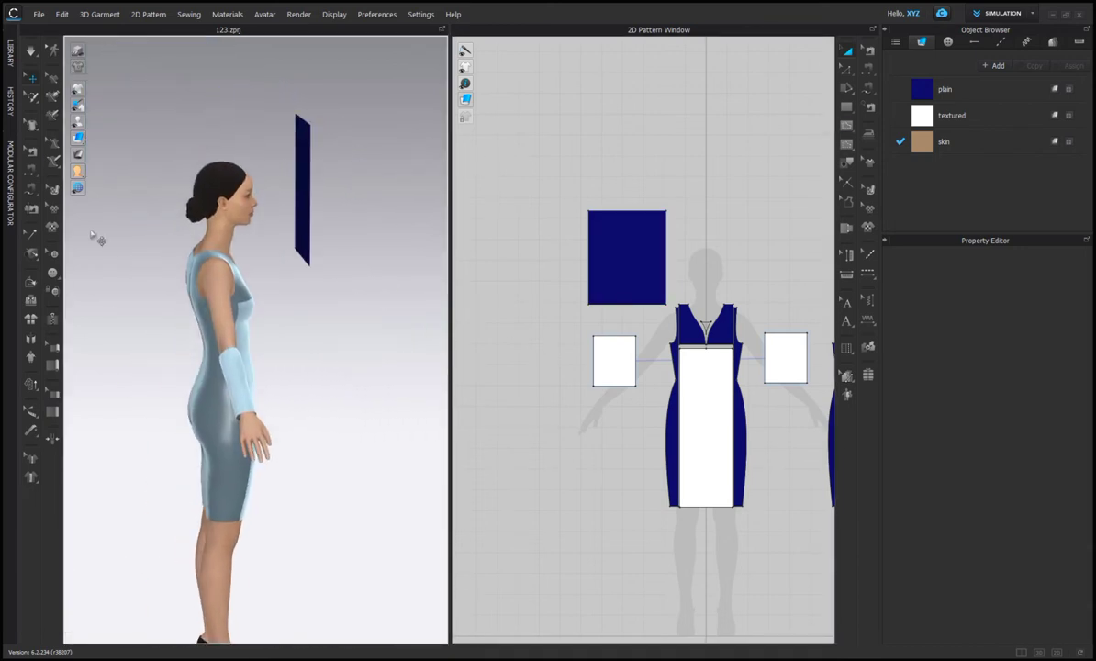
pyautogui.click(111, 121)
pyautogui.scroll(1, 362, 290)
pyautogui.moveTo(333, 291); pyautogui.dragTo(378, 286, button='middle')
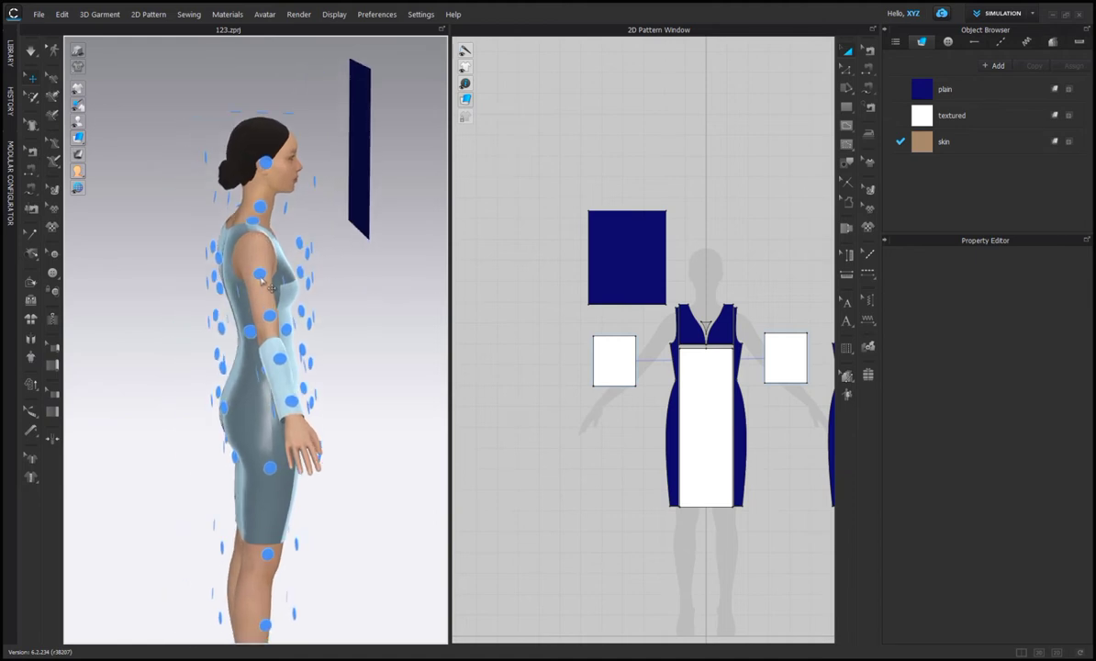
pyautogui.click(600, 252)
pyautogui.click(257, 272)
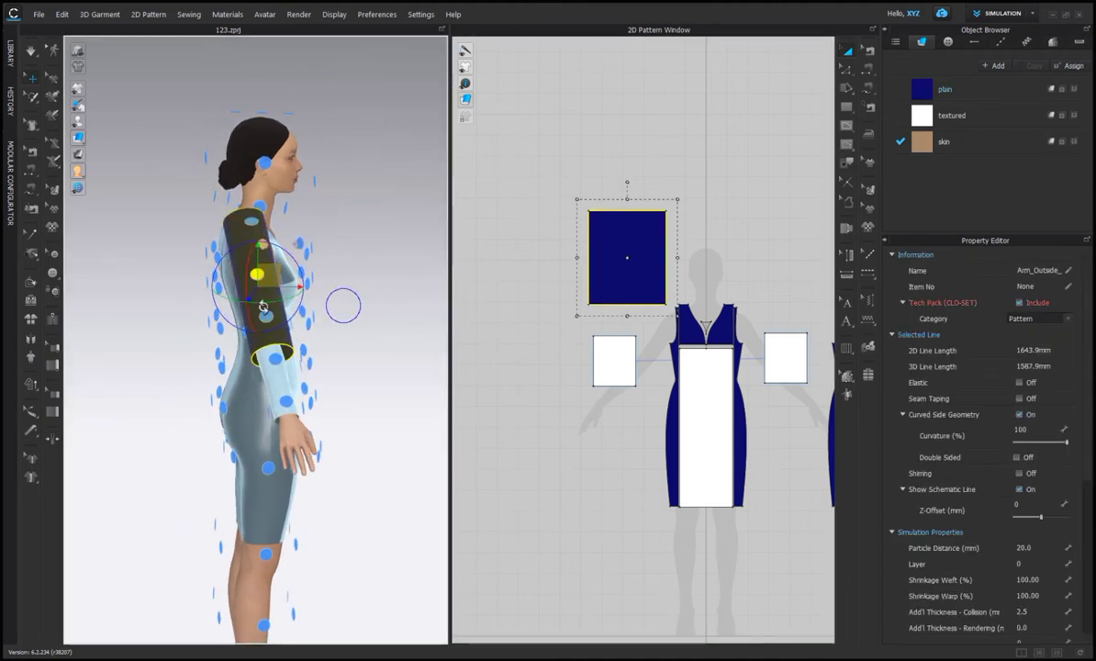
# Shift the wrapped sleeve pattern in 3D so it runs along the avatar's right arm from the shoulder
pyautogui.moveTo(342, 304); pyautogui.dragTo(207, 289, button='right')
pyautogui.moveTo(195, 264); pyautogui.dragTo(155, 283)
pyautogui.moveTo(161, 284); pyautogui.dragTo(301, 287, button='right')
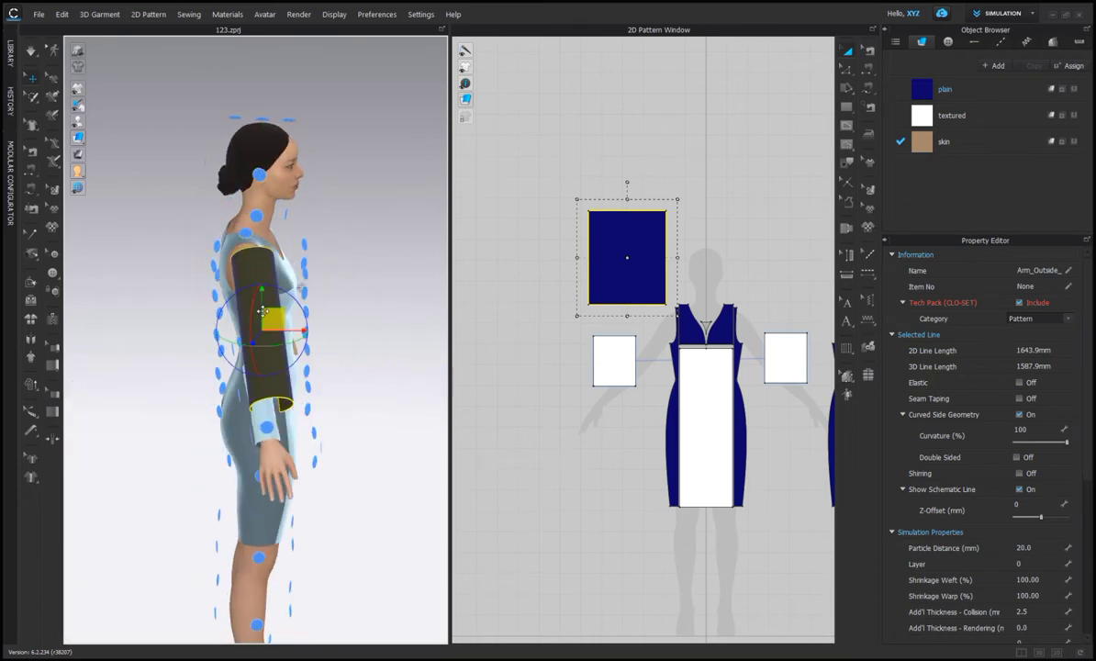
pyautogui.moveTo(272, 318); pyautogui.dragTo(262, 320)
pyautogui.click(371, 239)
pyautogui.scroll(2, 371, 235)
pyautogui.moveTo(370, 233); pyautogui.dragTo(640, 144, button='right')
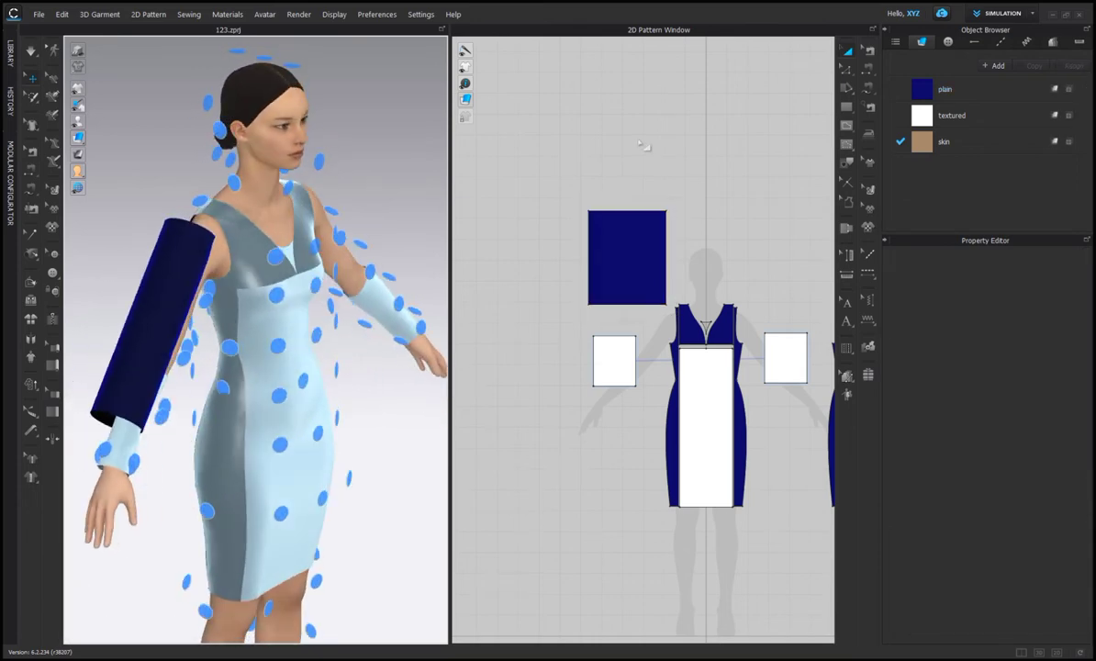
# Curve the sleeve pattern's upper edge into a rounded cap and add curve points to flatten it toward both ends
pyautogui.scroll(3, 633, 276)
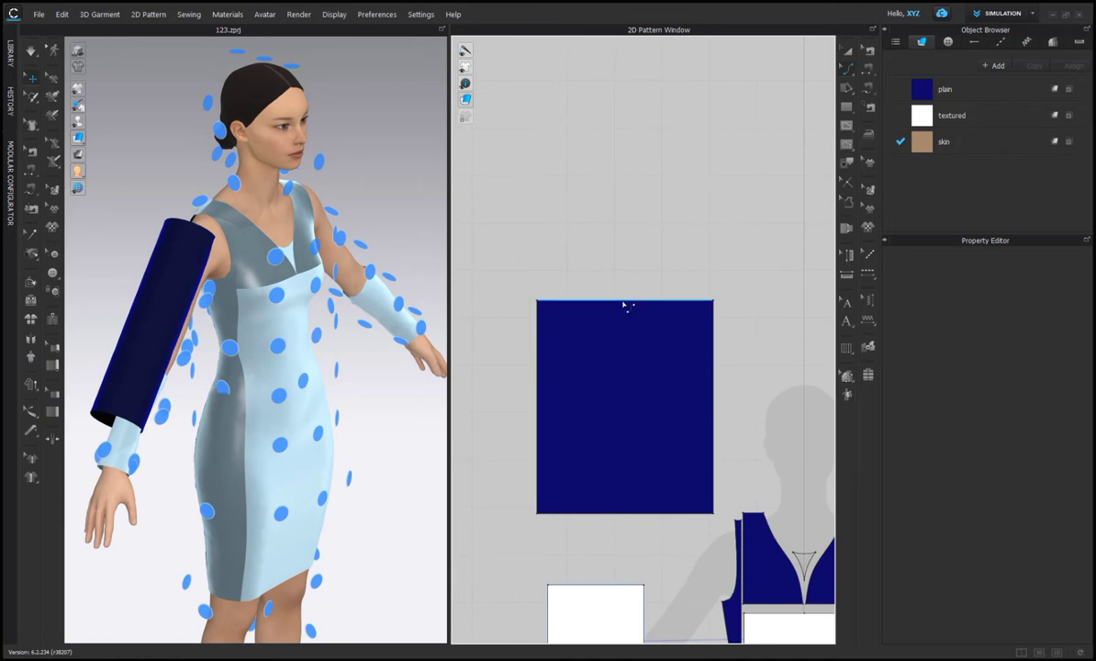
pyautogui.click(625, 300)
pyautogui.moveTo(629, 279); pyautogui.dragTo(608, 288)
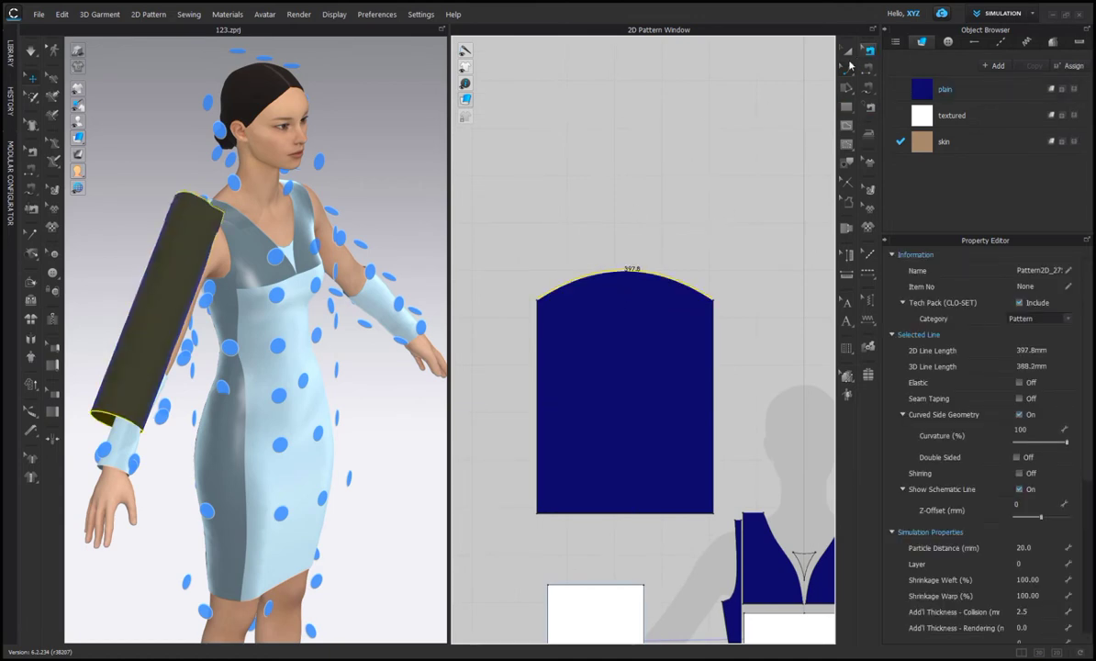
pyautogui.click(849, 68)
pyautogui.click(881, 102)
pyautogui.click(570, 282)
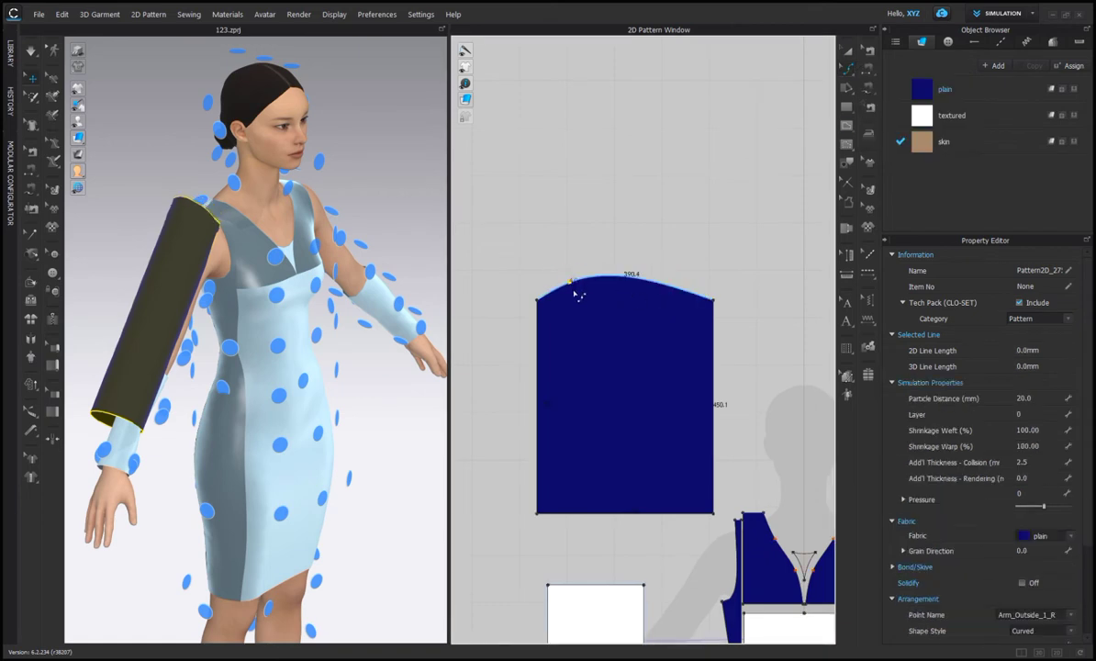
pyautogui.moveTo(577, 298)
pyautogui.mouseDown()
pyautogui.moveTo(660, 288)
pyautogui.moveTo(683, 297)
pyautogui.mouseUp()
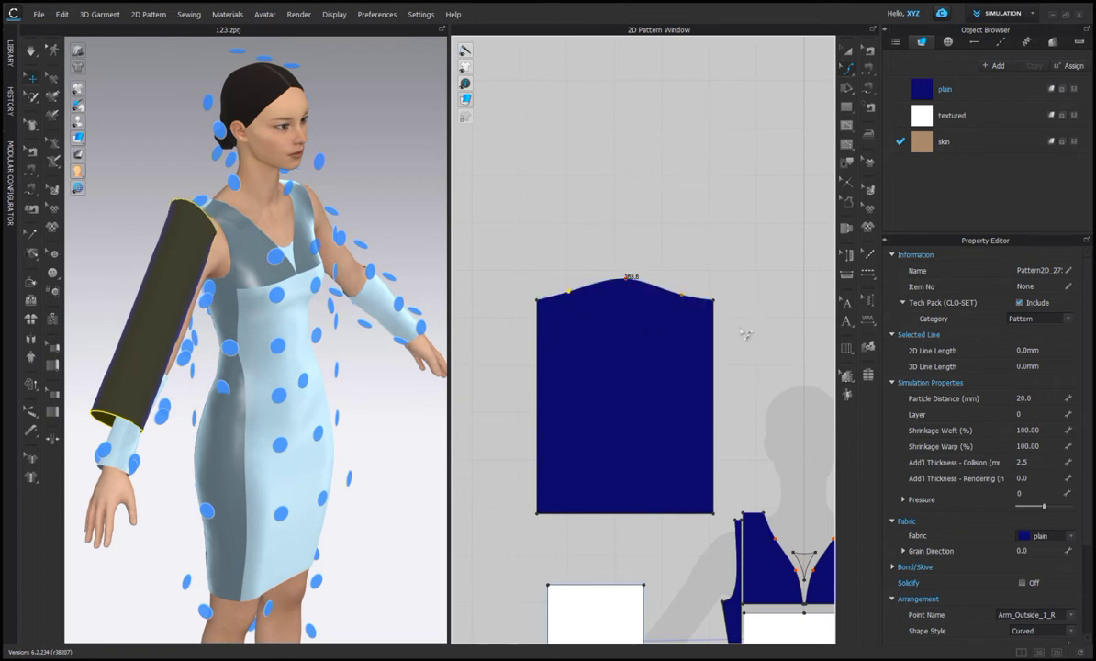
# Reshape the curve of one armhole on the back dress pattern to a length of about 183 mm
pyautogui.scroll(-6, 745, 334)
pyautogui.moveTo(758, 342); pyautogui.dragTo(558, 249, button='middle')
pyautogui.scroll(3, 681, 294)
pyautogui.scroll(4, 659, 266)
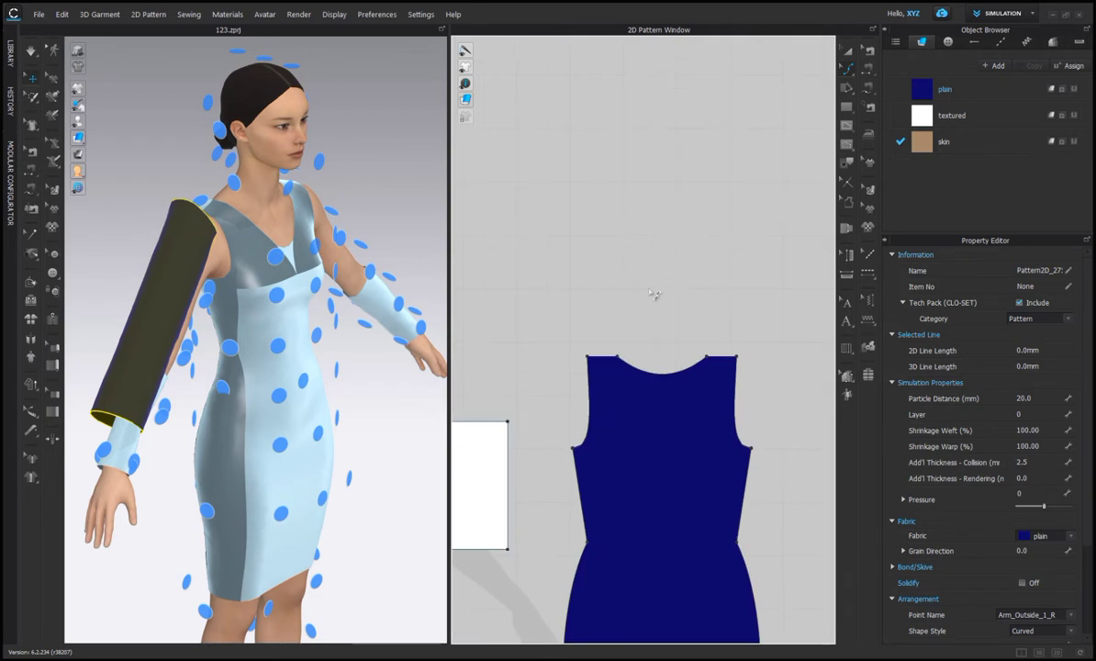
pyautogui.scroll(3, 633, 410)
pyautogui.click(532, 480)
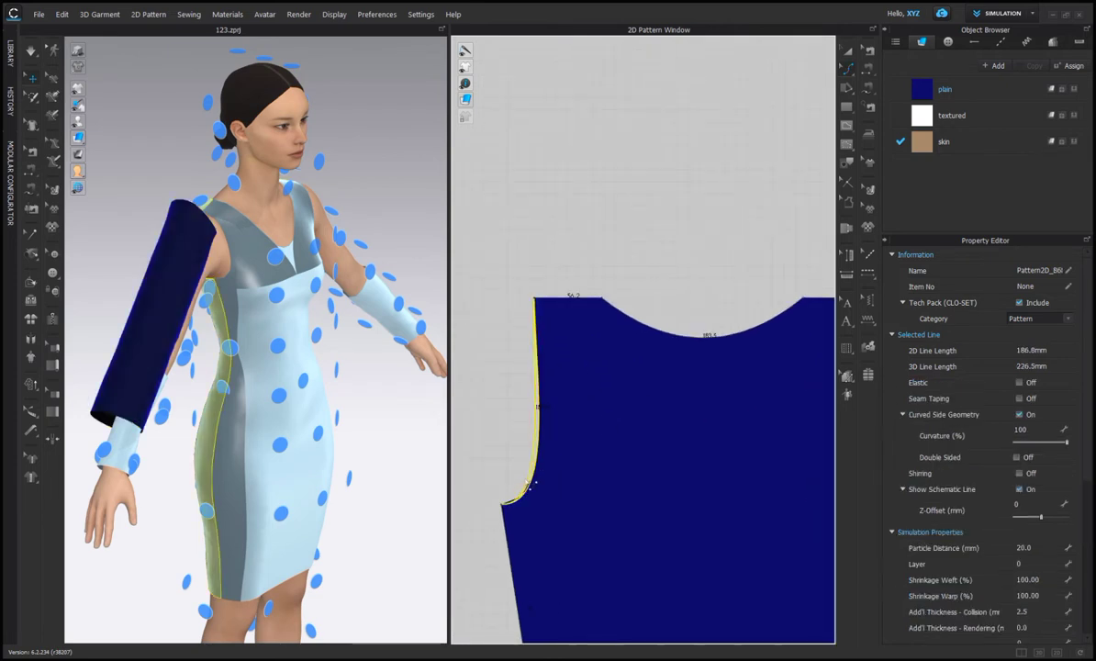
pyautogui.scroll(-4, 710, 501)
pyautogui.scroll(3, 708, 395)
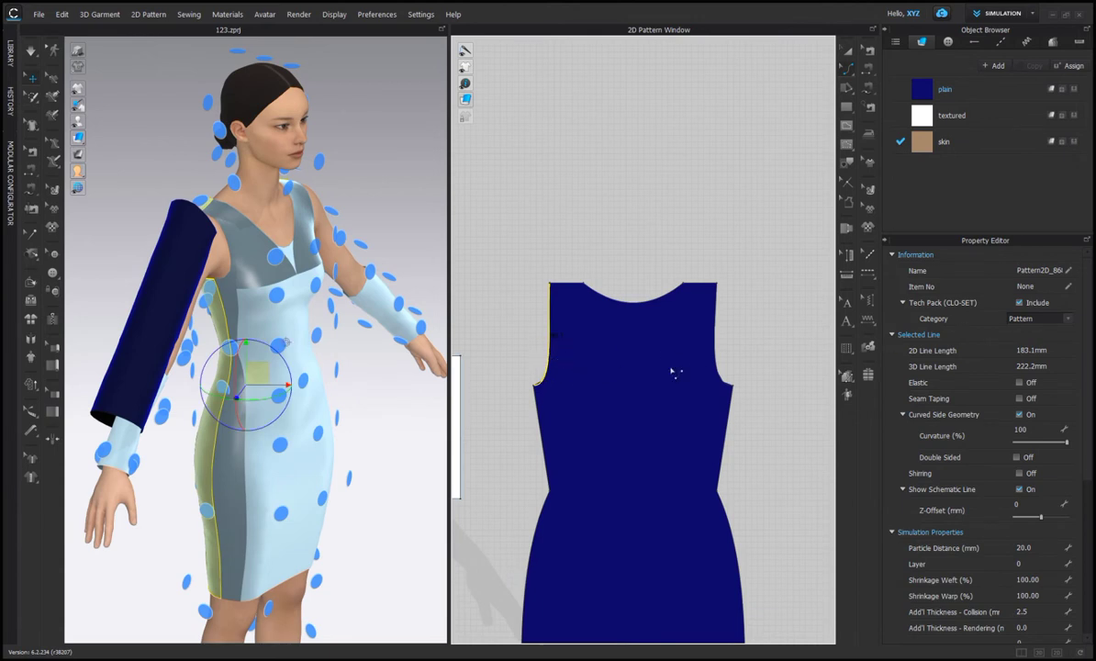
# Adjust the back pattern's armhole curves, shaping the opposite armhole to a length of about 184 mm
pyautogui.scroll(2, 674, 370)
pyautogui.click(732, 380)
pyautogui.moveTo(732, 378); pyautogui.dragTo(732, 384)
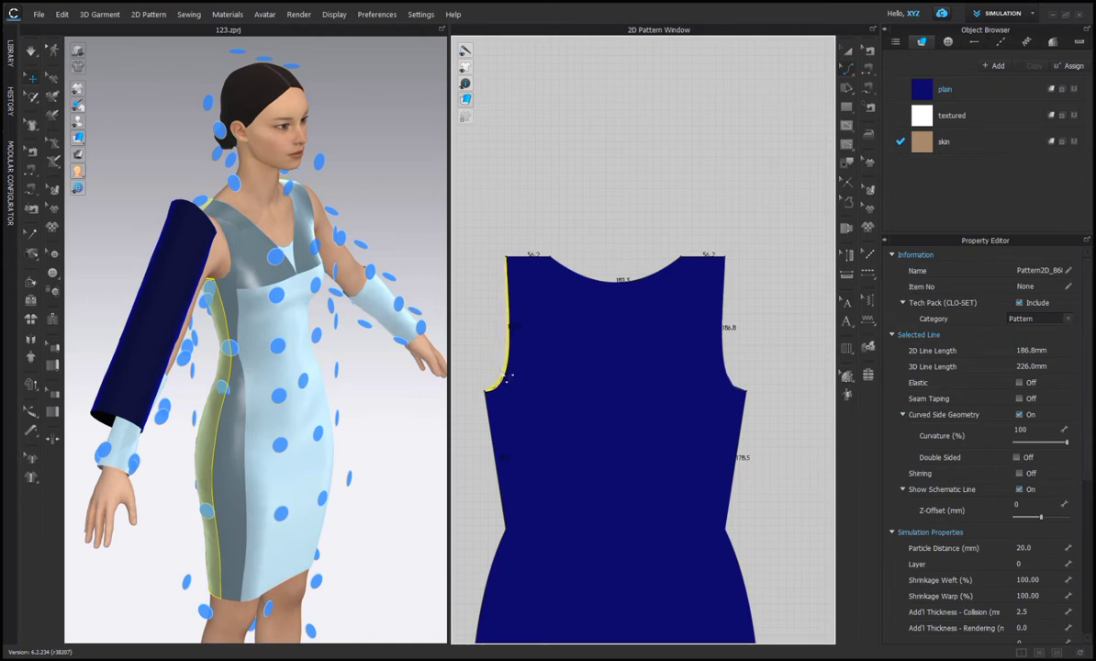
pyautogui.click(733, 384)
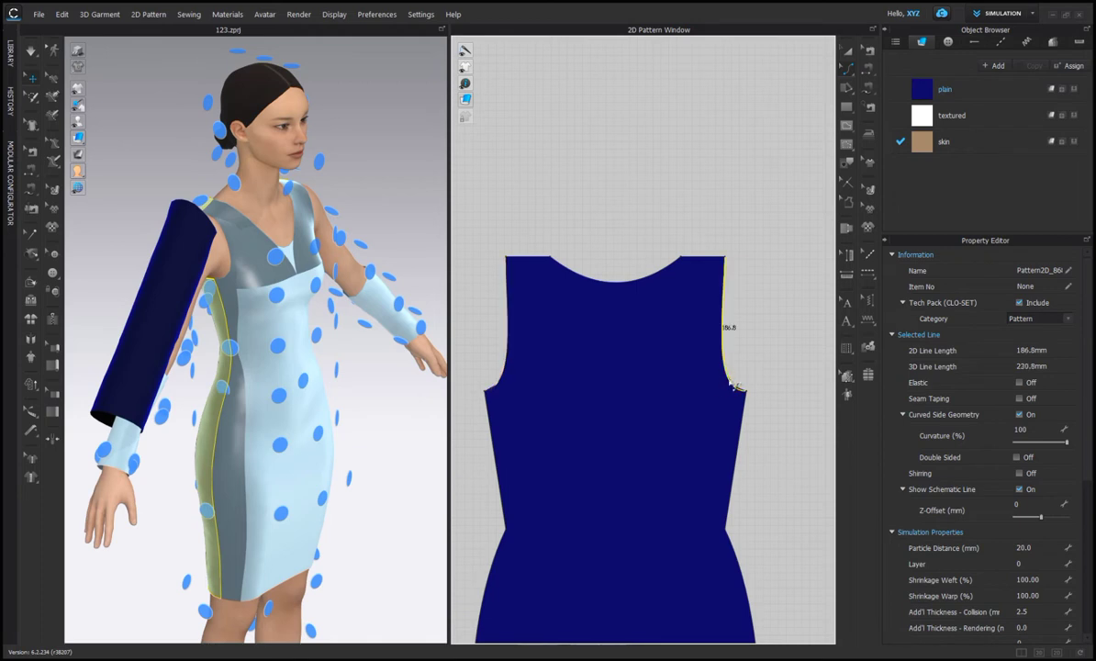
pyautogui.scroll(-2, 637, 367)
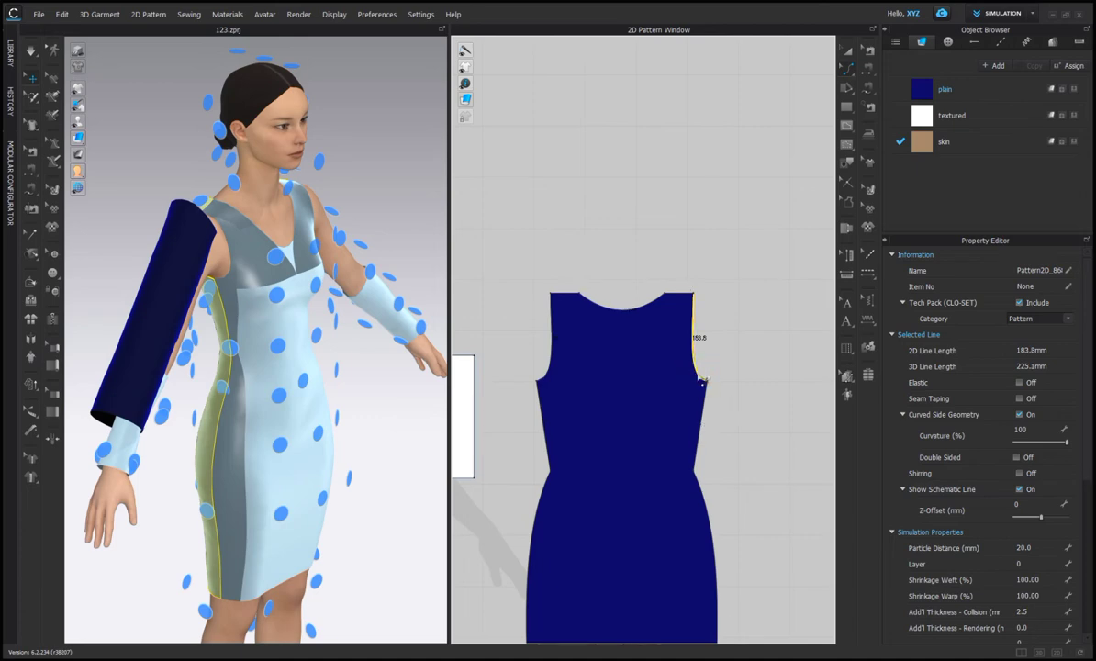
pyautogui.click(569, 217)
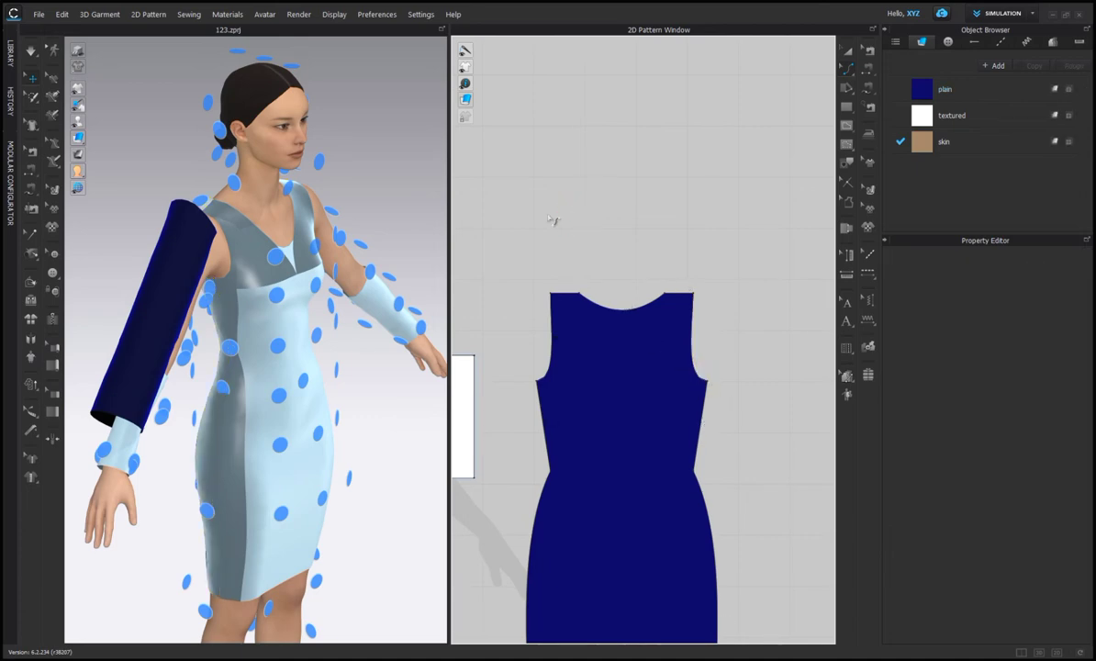
# Change the length of the sleeve pattern's bottom edge to 471.8 mm, extending it in both directions
pyautogui.moveTo(391, 261); pyautogui.dragTo(514, 234, button='right')
pyautogui.scroll(-5, 646, 254)
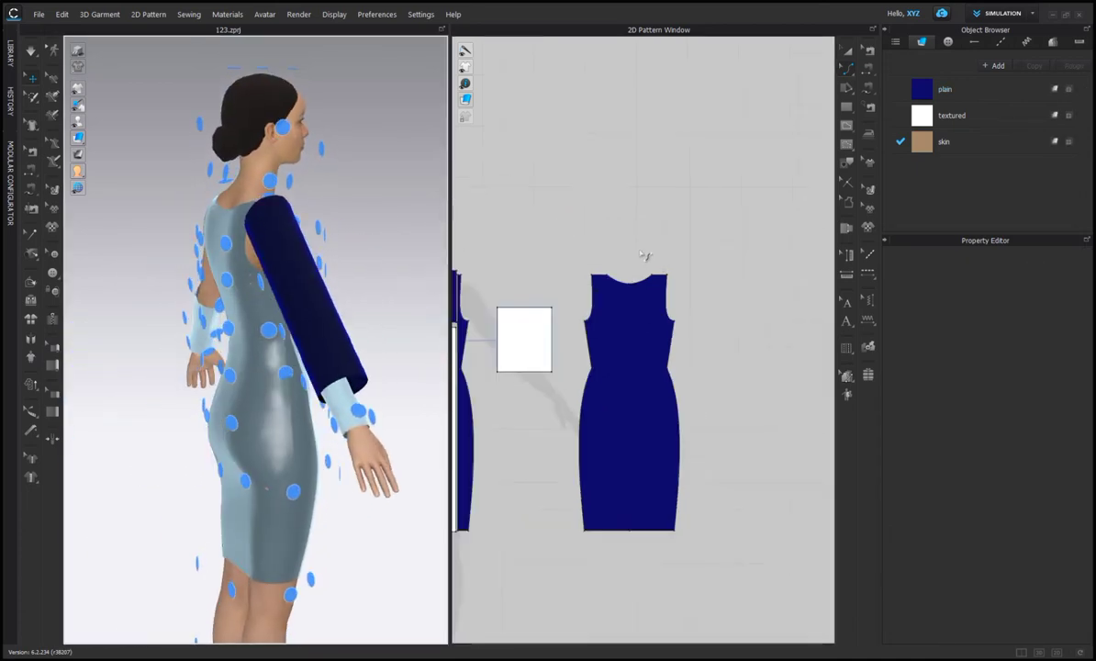
pyautogui.moveTo(606, 244); pyautogui.dragTo(723, 220, button='middle')
pyautogui.scroll(5, 659, 215)
pyautogui.moveTo(722, 220); pyautogui.dragTo(751, 226, button='right')
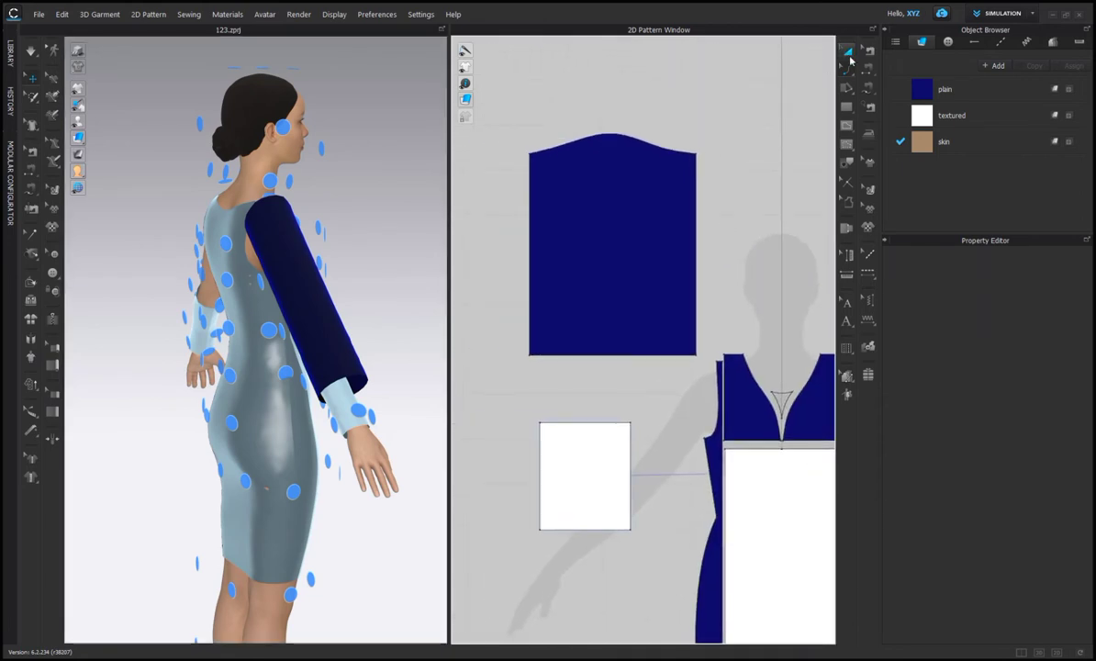
pyautogui.click(607, 360)
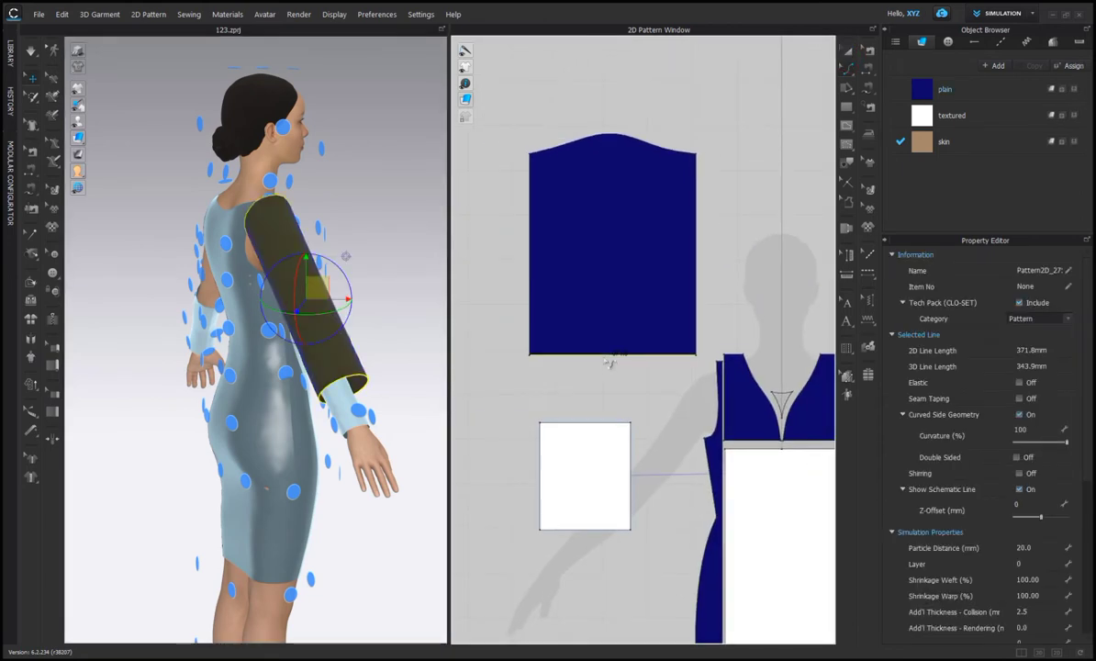
pyautogui.rightClick(609, 361)
pyautogui.click(624, 445)
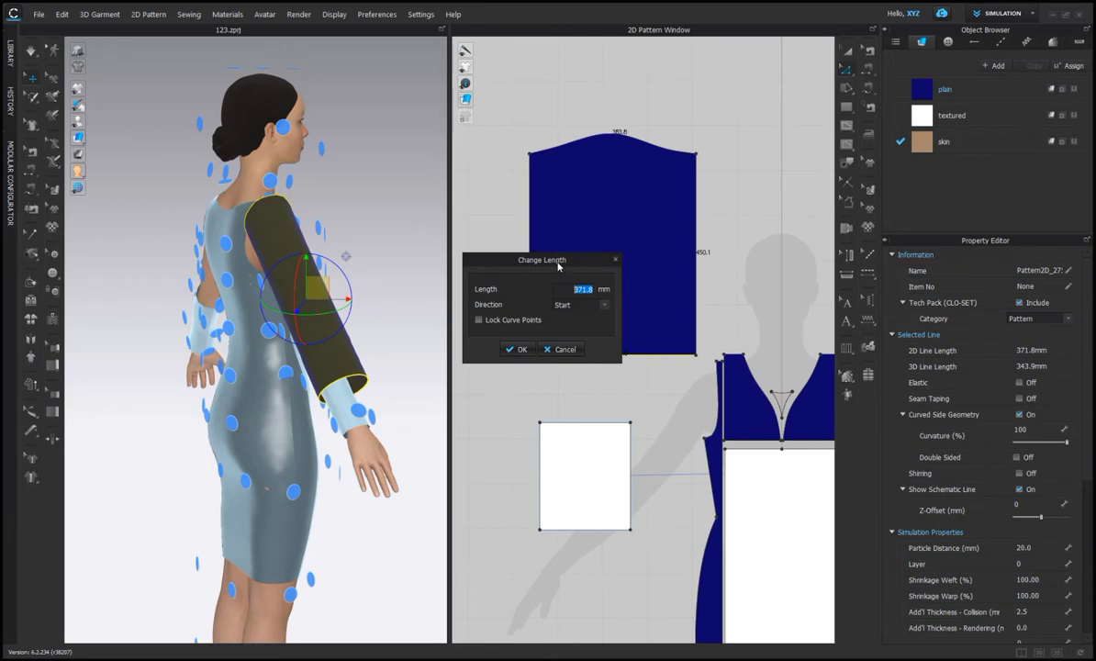
pyautogui.moveTo(558, 265); pyautogui.dragTo(426, 276)
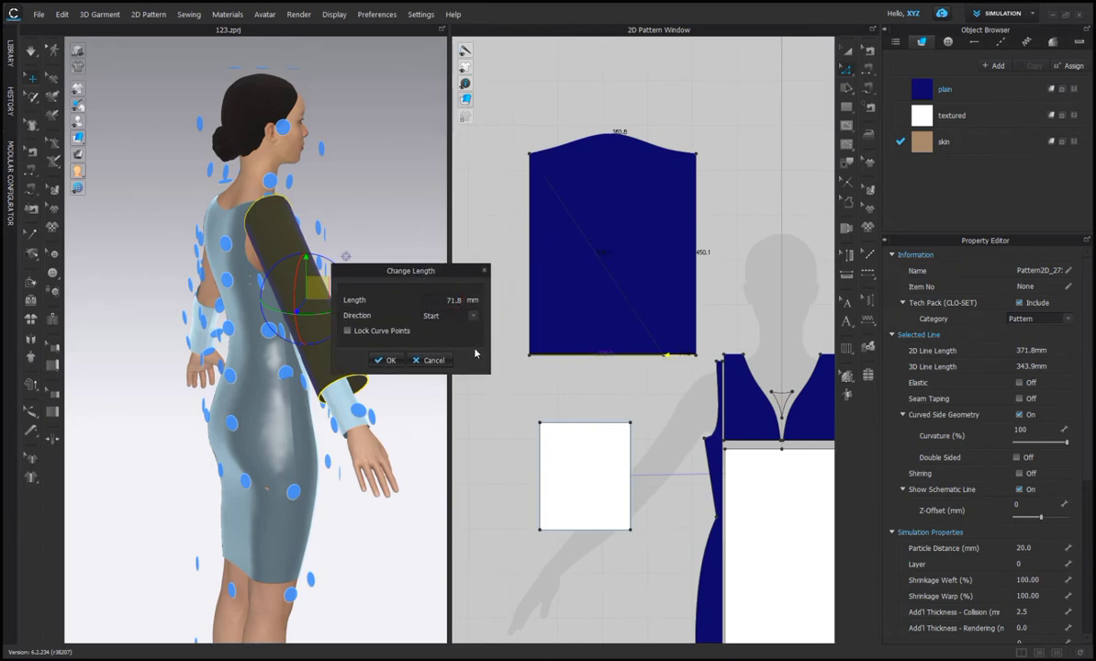
pyautogui.write('4')
pyautogui.click(439, 332)
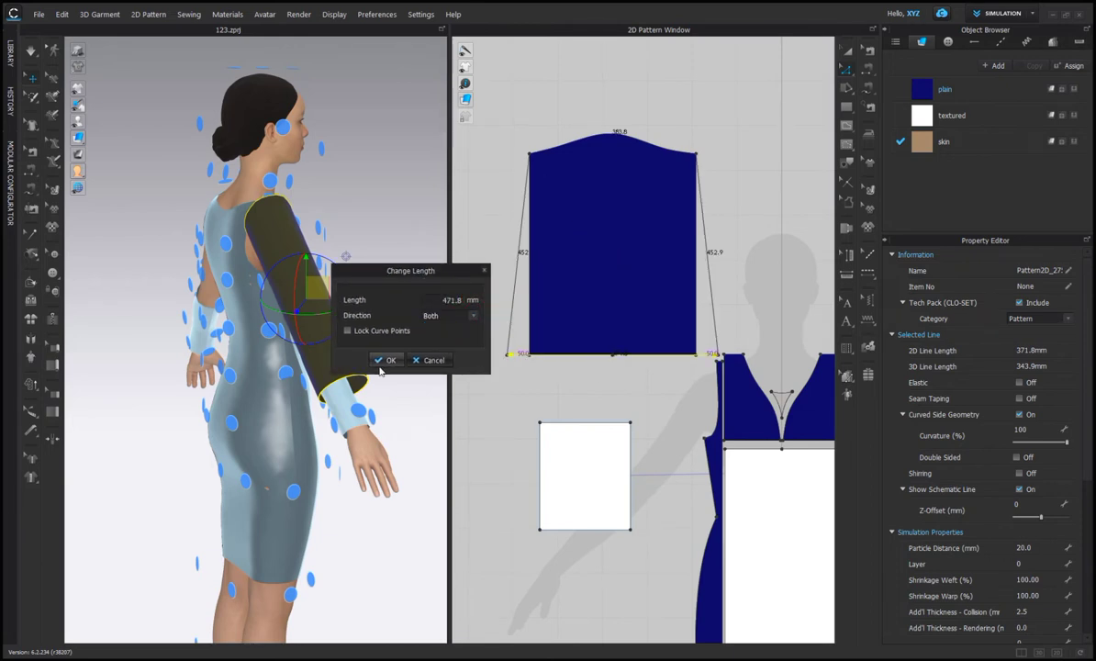
pyautogui.click(385, 359)
pyautogui.click(847, 51)
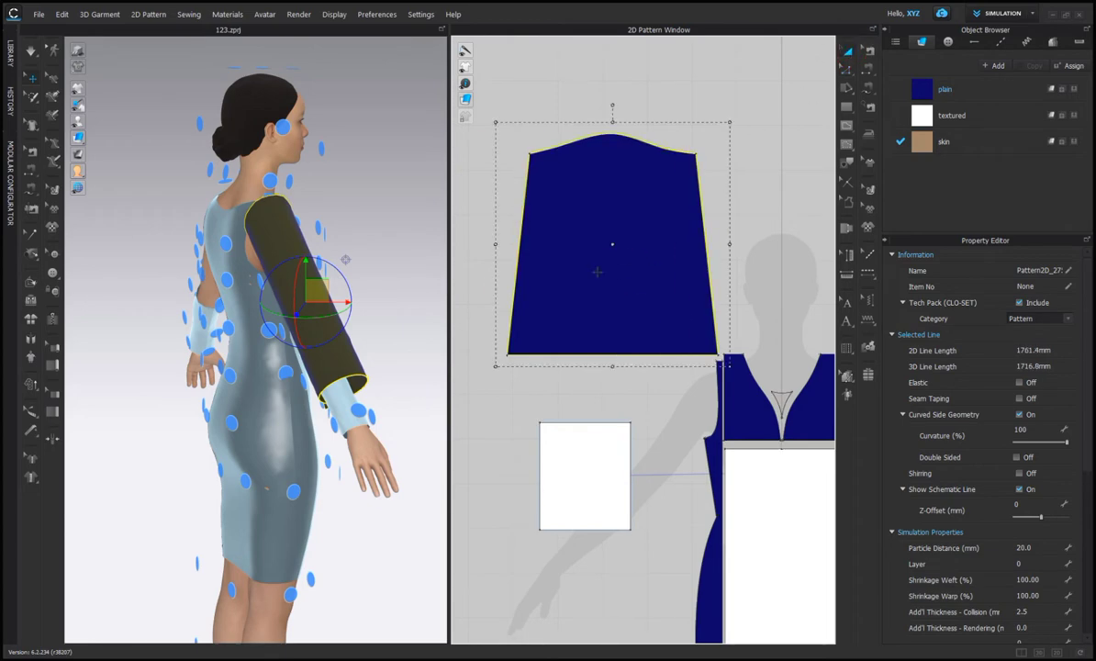
# Clone the flared sleeve as a linked symmetric pattern and place the copy on the other side of the avatar silhouette
pyautogui.moveTo(367, 328); pyautogui.dragTo(199, 347, button='right')
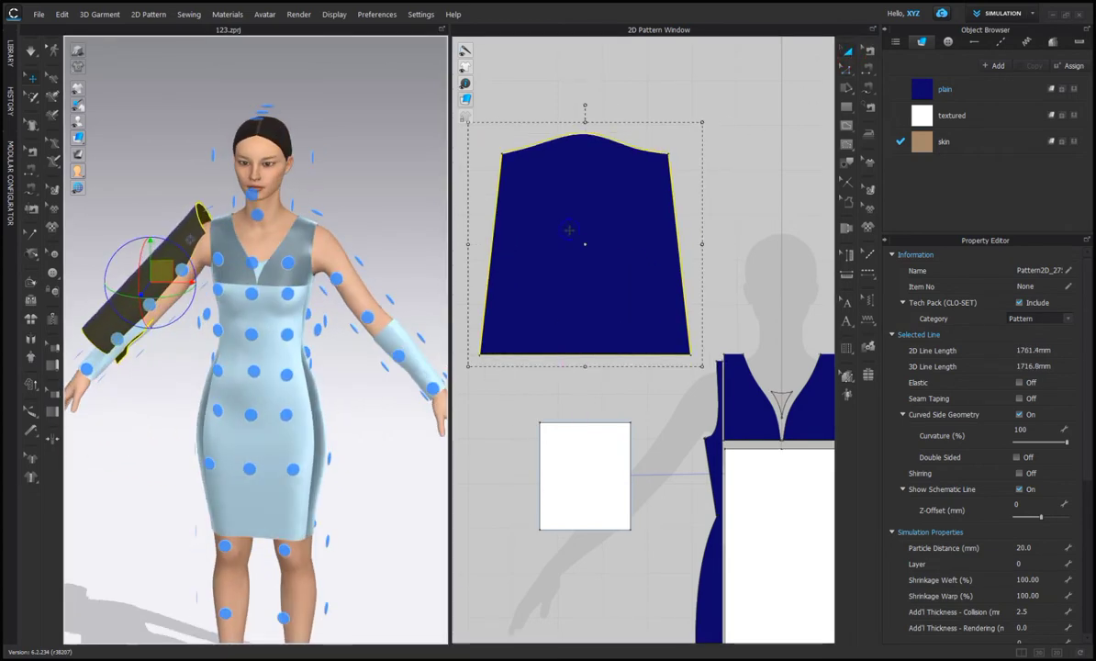
pyautogui.rightClick(570, 230)
pyautogui.moveTo(374, 465); pyautogui.dragTo(335, 413, button='right')
pyautogui.rightClick(571, 288)
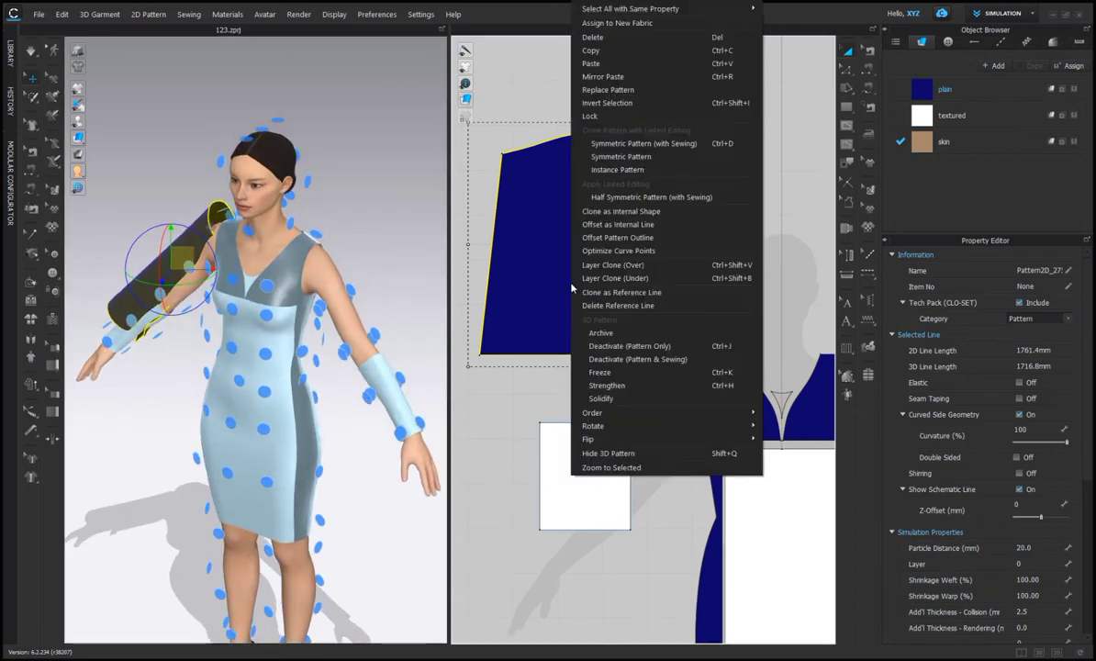
pyautogui.click(650, 196)
pyautogui.scroll(-3, 679, 267)
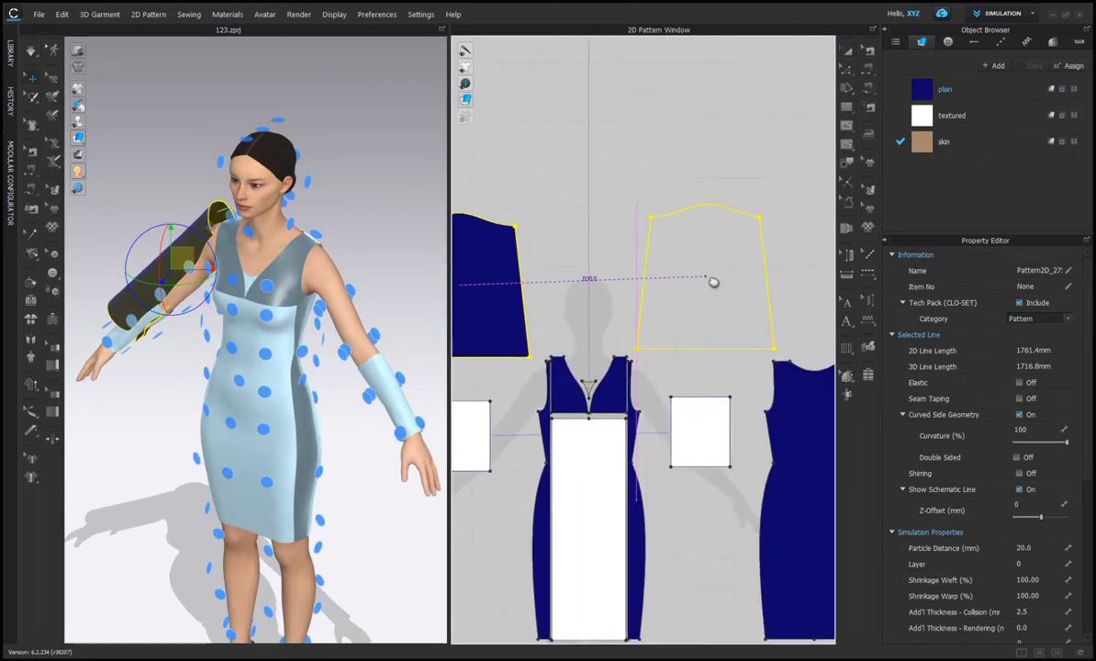
pyautogui.click(714, 286)
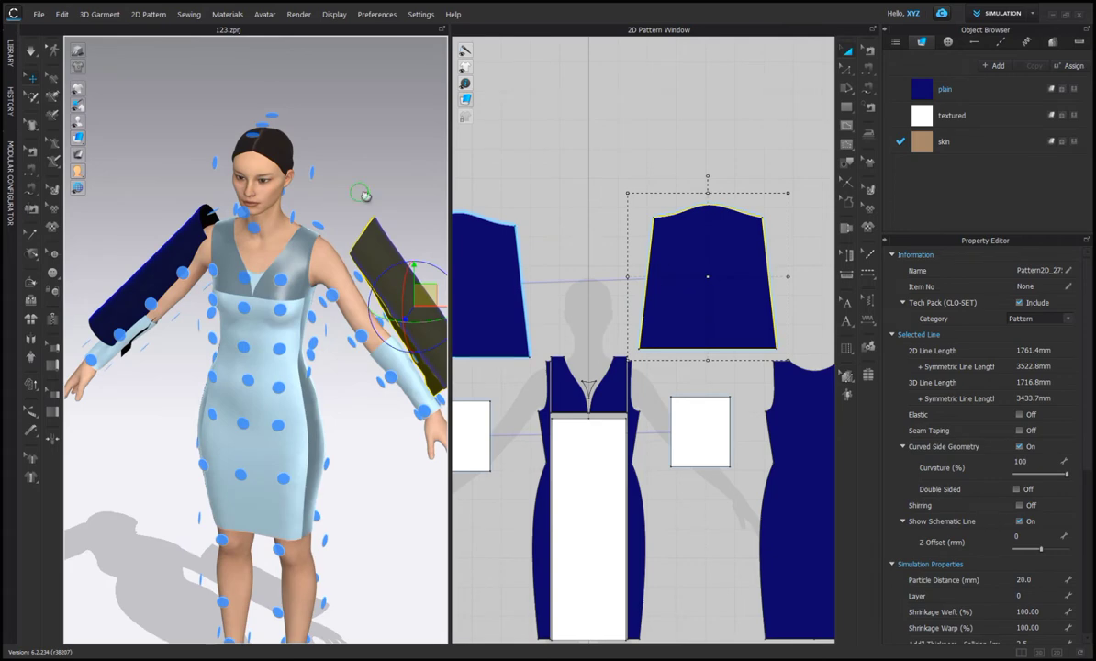
# Reposition the two symmetric sleeves in 3D around the avatar's arms, checking their placement from the front and back
pyautogui.moveTo(360, 192); pyautogui.dragTo(308, 180, button='middle')
pyautogui.scroll(2, 340, 191)
pyautogui.moveTo(379, 269); pyautogui.dragTo(331, 278)
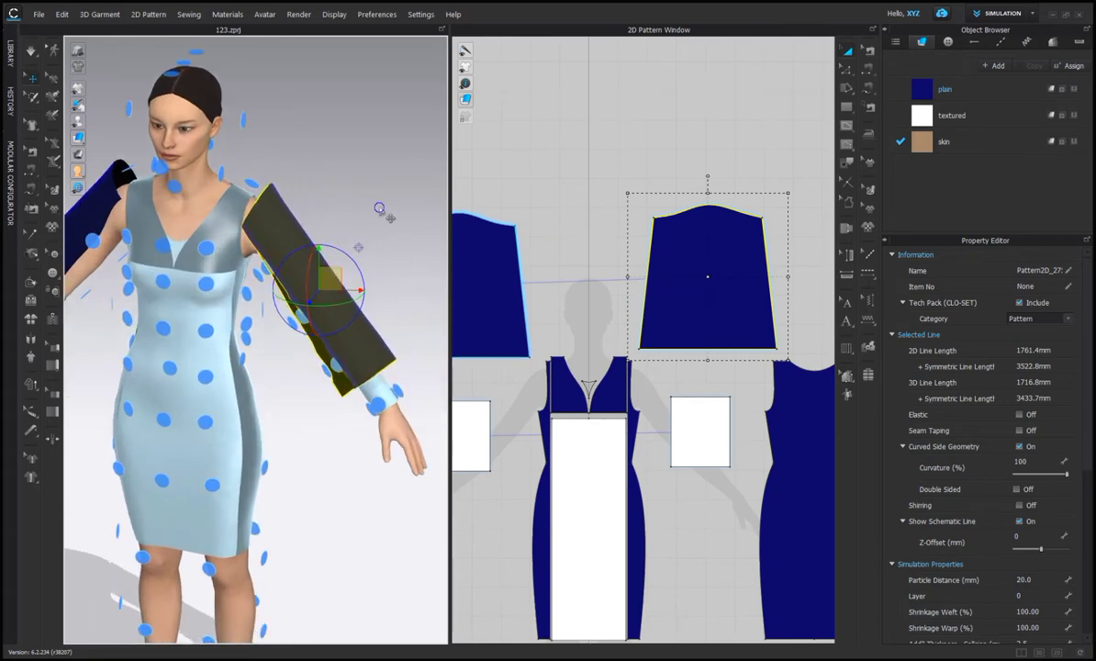
pyautogui.moveTo(379, 209); pyautogui.dragTo(151, 247, button='right')
pyautogui.moveTo(162, 239); pyautogui.dragTo(129, 261)
pyautogui.moveTo(338, 228); pyautogui.dragTo(366, 233)
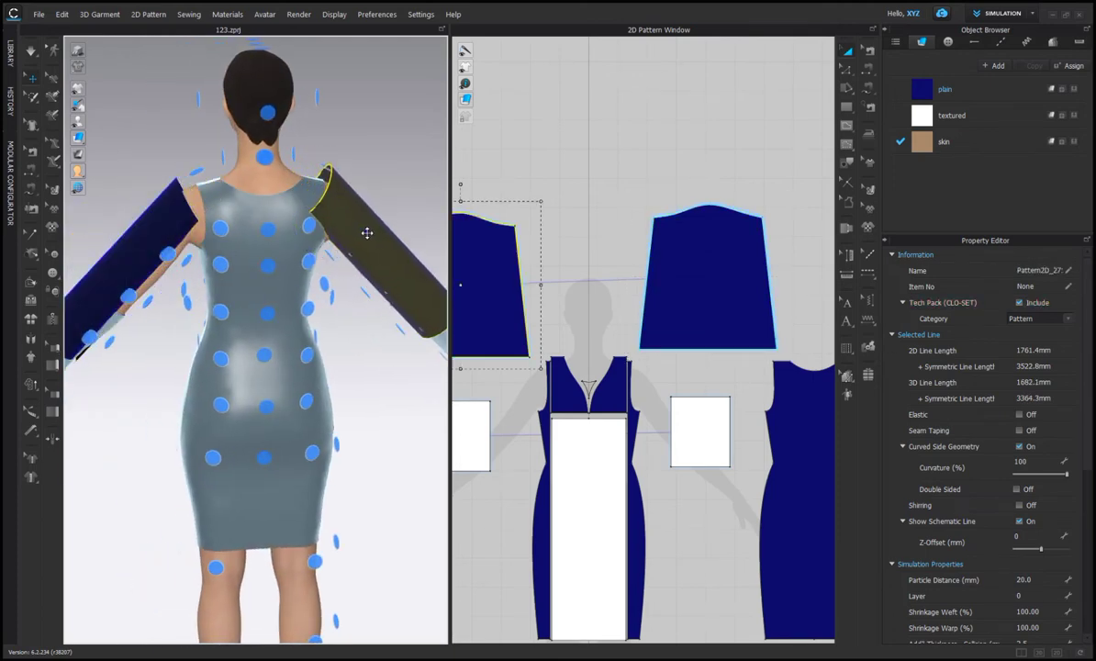
# Examine how the two symmetric sleeves sit around the avatar's arms from the back
pyautogui.scroll(-2, 370, 237)
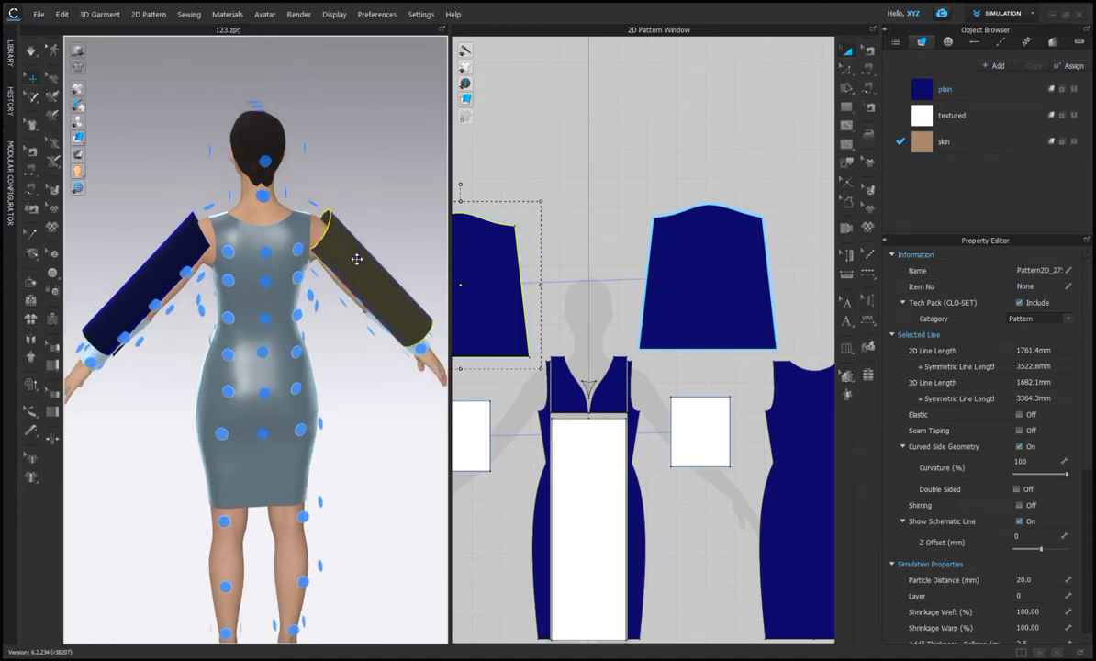
pyautogui.moveTo(367, 218); pyautogui.dragTo(303, 224, button='right')
pyautogui.click(190, 215)
pyautogui.scroll(2, 207, 215)
pyautogui.moveTo(376, 228)
pyautogui.mouseDown(button='right')
pyautogui.moveTo(421, 118)
pyautogui.moveTo(423, 196)
pyautogui.moveTo(448, 187)
pyautogui.moveTo(259, 179)
pyautogui.moveTo(218, 237)
pyautogui.moveTo(246, 210)
pyautogui.moveTo(379, 232)
pyautogui.moveTo(347, 218)
pyautogui.moveTo(370, 211)
pyautogui.mouseUp(button='right')
pyautogui.click(219, 237)
pyautogui.click(870, 80)
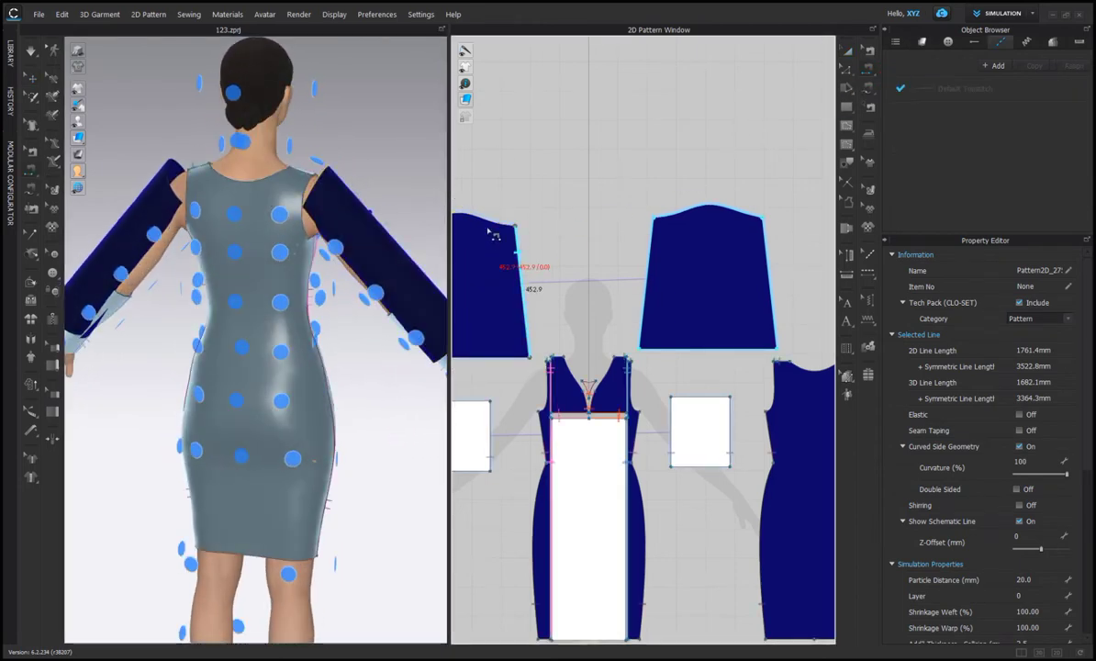
# Split the sleeve pattern's cap curve into two equal segments at its midpoint
pyautogui.click(846, 51)
pyautogui.scroll(4, 714, 227)
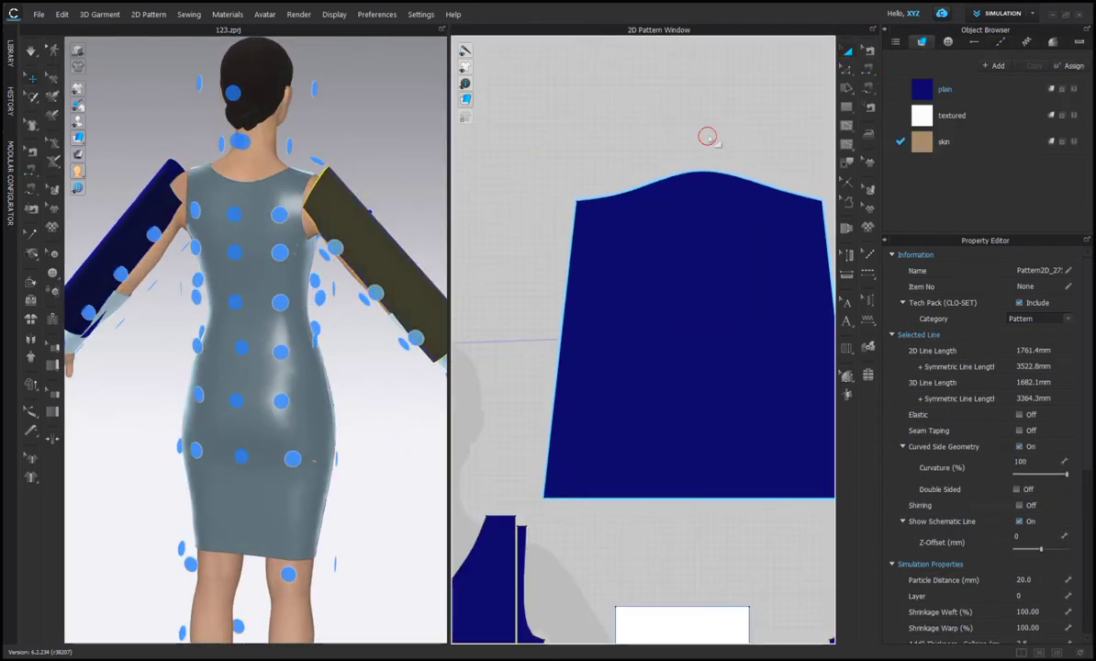
pyautogui.click(707, 138)
pyautogui.rightClick(705, 175)
pyautogui.click(725, 249)
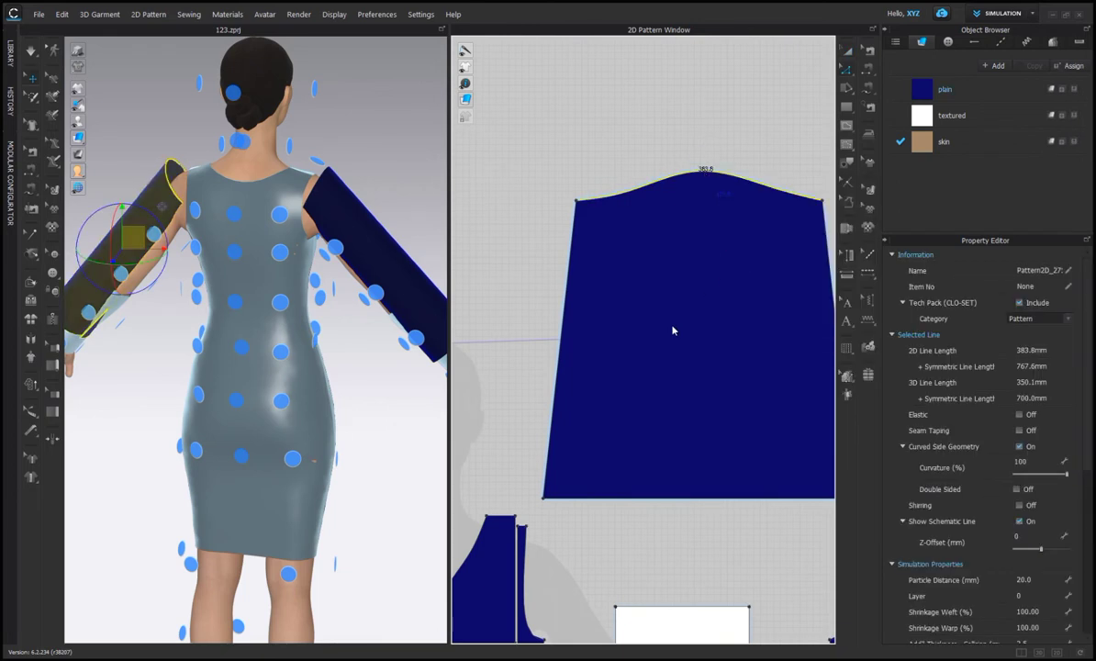
pyautogui.click(475, 349)
pyautogui.click(518, 421)
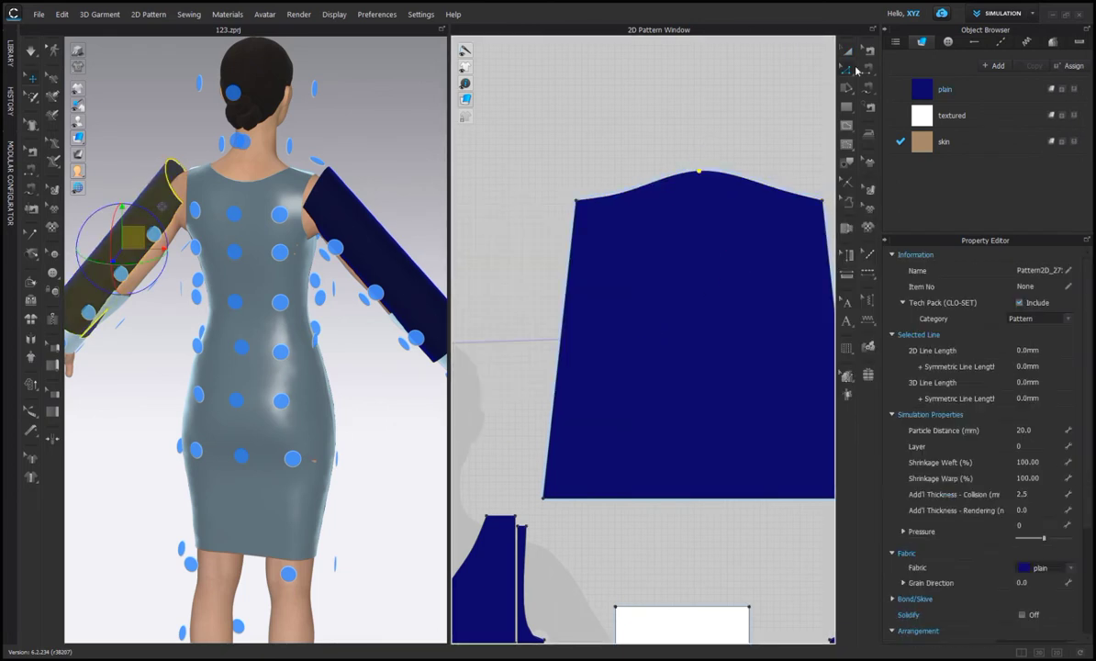
# Sew the back halves of both sleeve caps to the back bodice armholes with segment sewing
pyautogui.click(867, 72)
pyautogui.moveTo(176, 187); pyautogui.dragTo(193, 187, button='right')
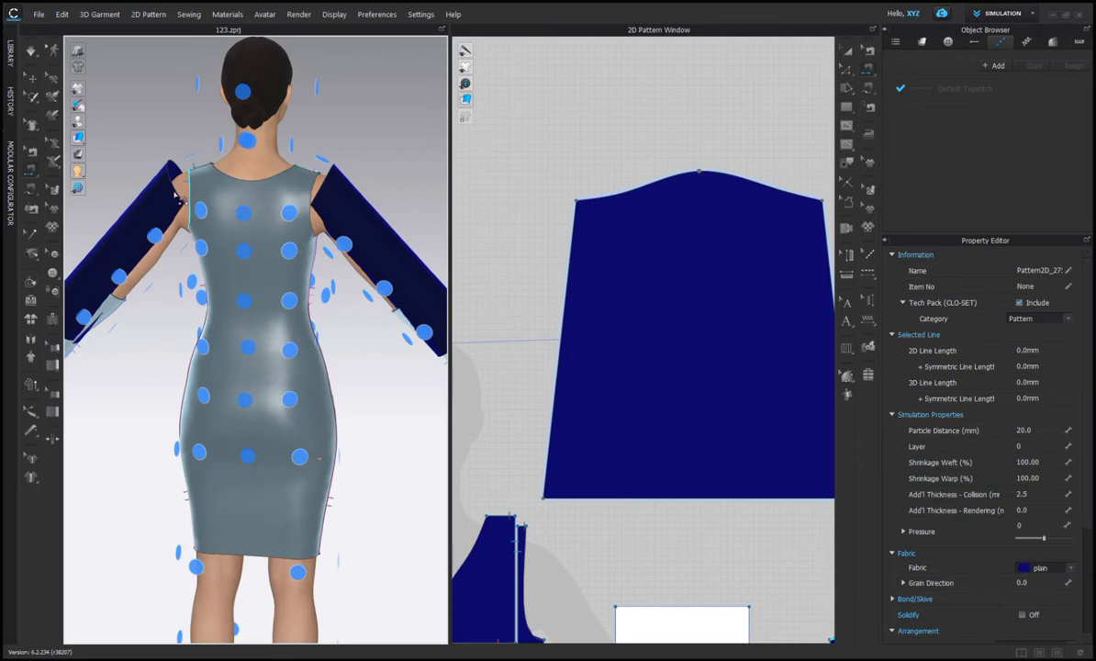
pyautogui.click(174, 180)
pyautogui.click(188, 204)
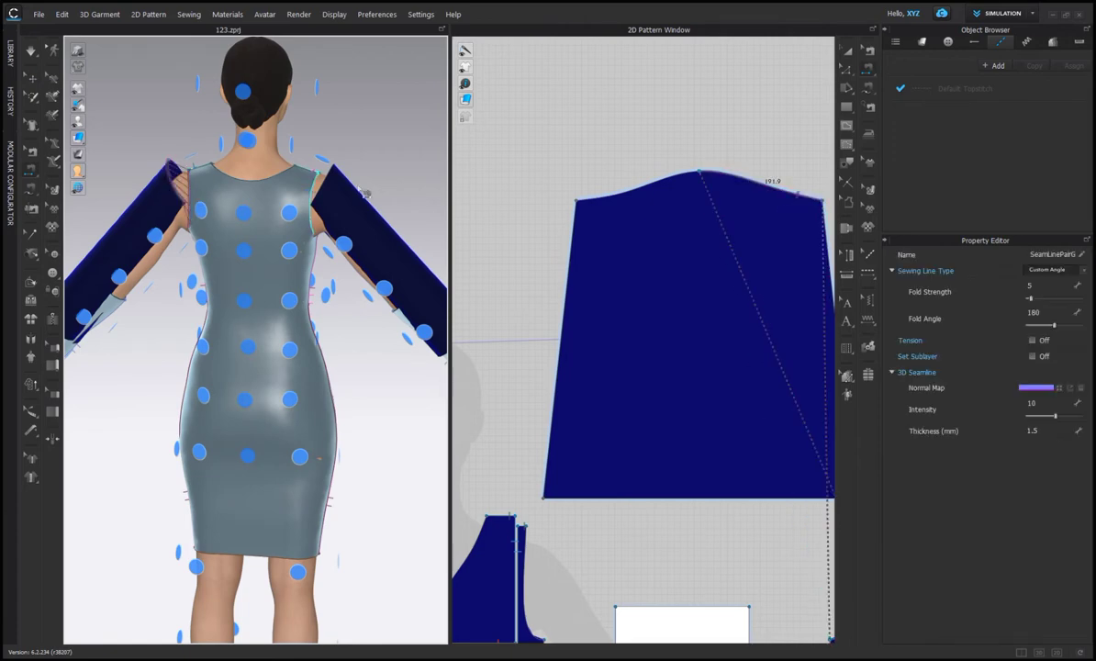
pyautogui.click(320, 193)
pyautogui.click(311, 206)
# Sew the front halves of both sleeve caps to the matching front bodice armholes
pyautogui.moveTo(363, 171); pyautogui.dragTo(205, 191, button='right')
pyautogui.click(194, 191)
pyautogui.click(185, 184)
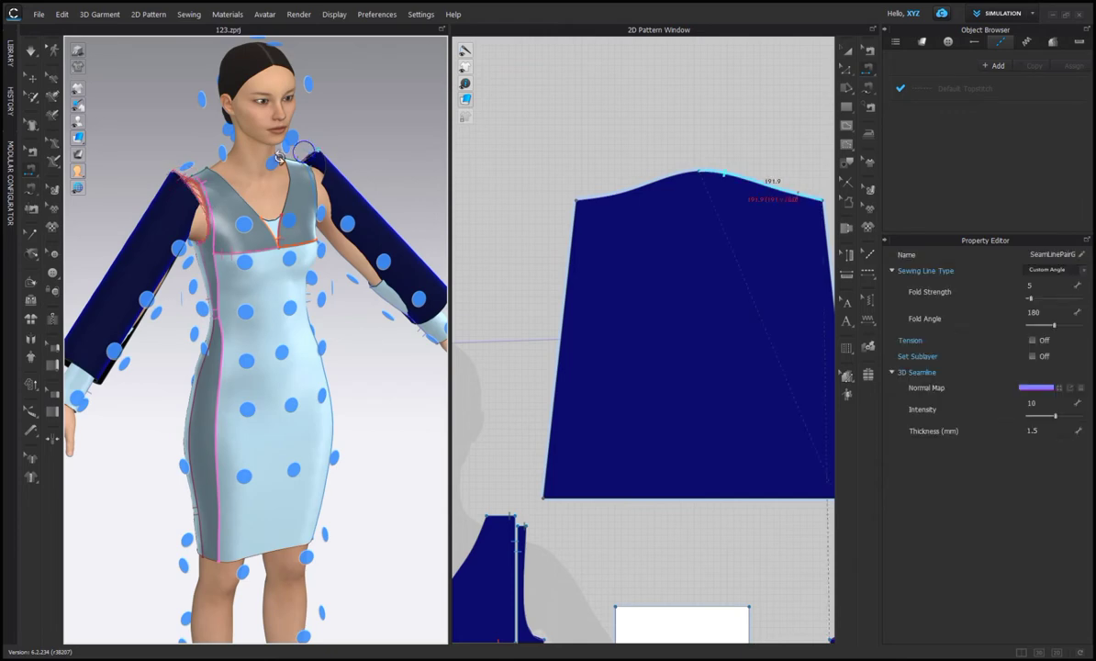
pyautogui.moveTo(307, 152); pyautogui.dragTo(252, 173, button='right')
pyautogui.click(340, 181)
pyautogui.press('Escape')
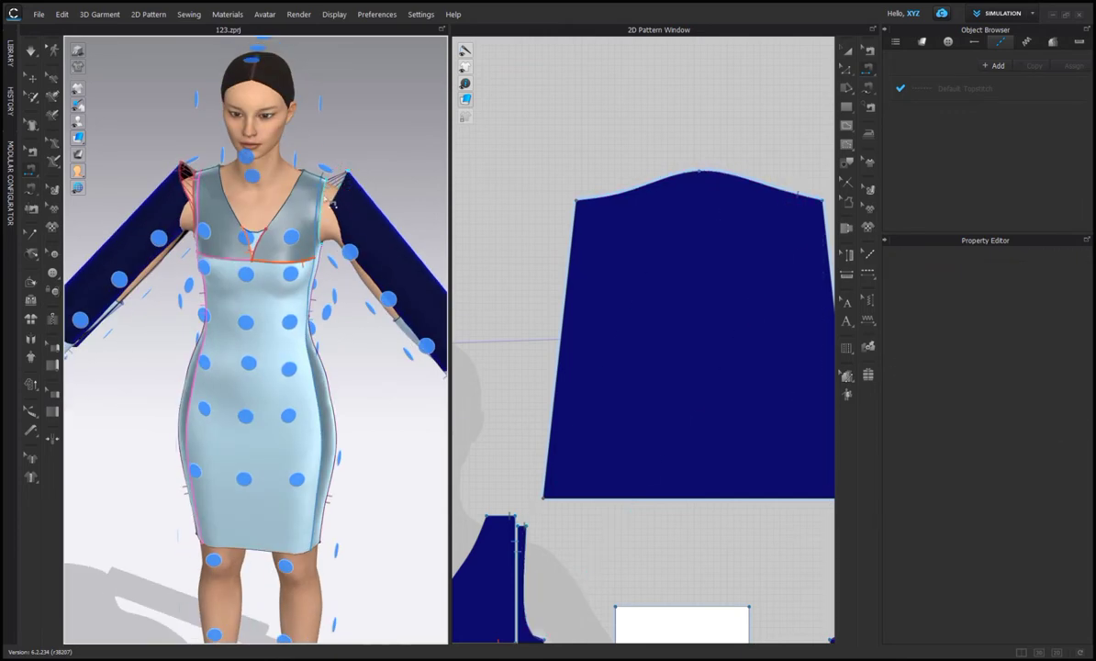
pyautogui.click(341, 179)
pyautogui.click(323, 195)
# Sew the two slanted side edges of each sleeve together to close the underarm seams
pyautogui.moveTo(341, 198); pyautogui.dragTo(377, 205, button='right')
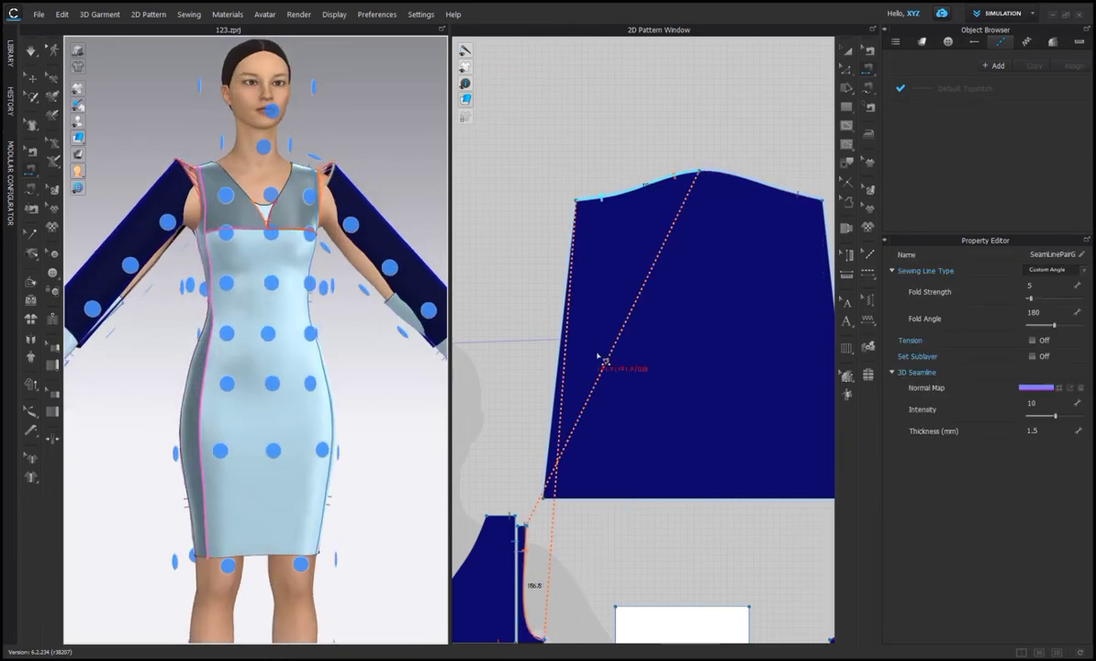
pyautogui.scroll(-3, 599, 357)
pyautogui.moveTo(353, 157); pyautogui.dragTo(364, 203, button='right')
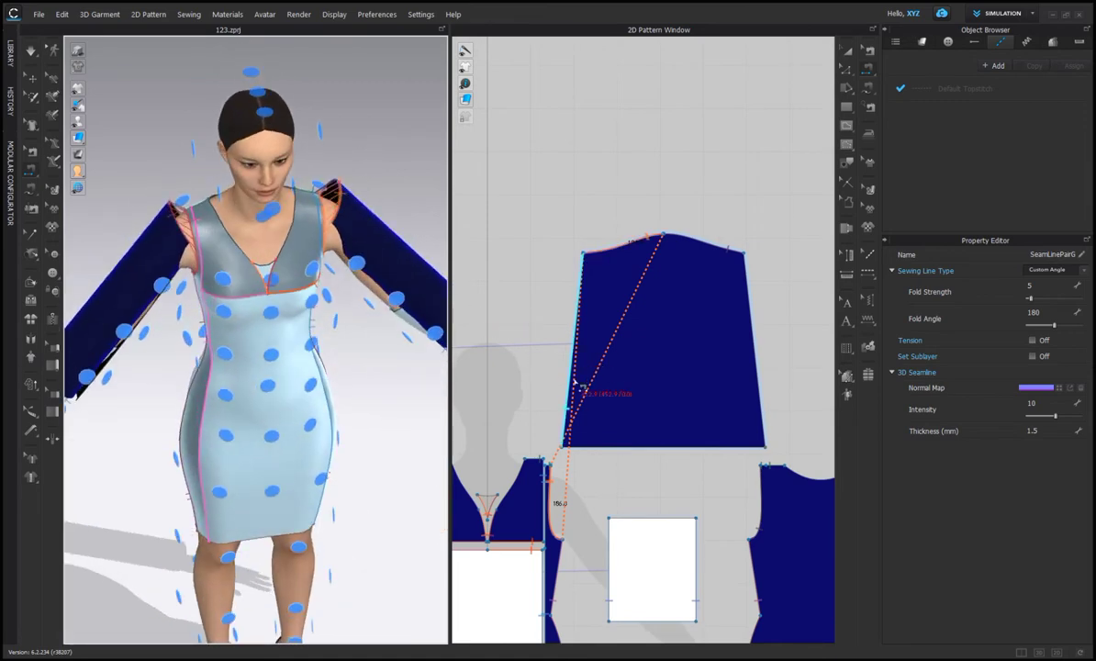
pyautogui.click(572, 384)
pyautogui.click(769, 401)
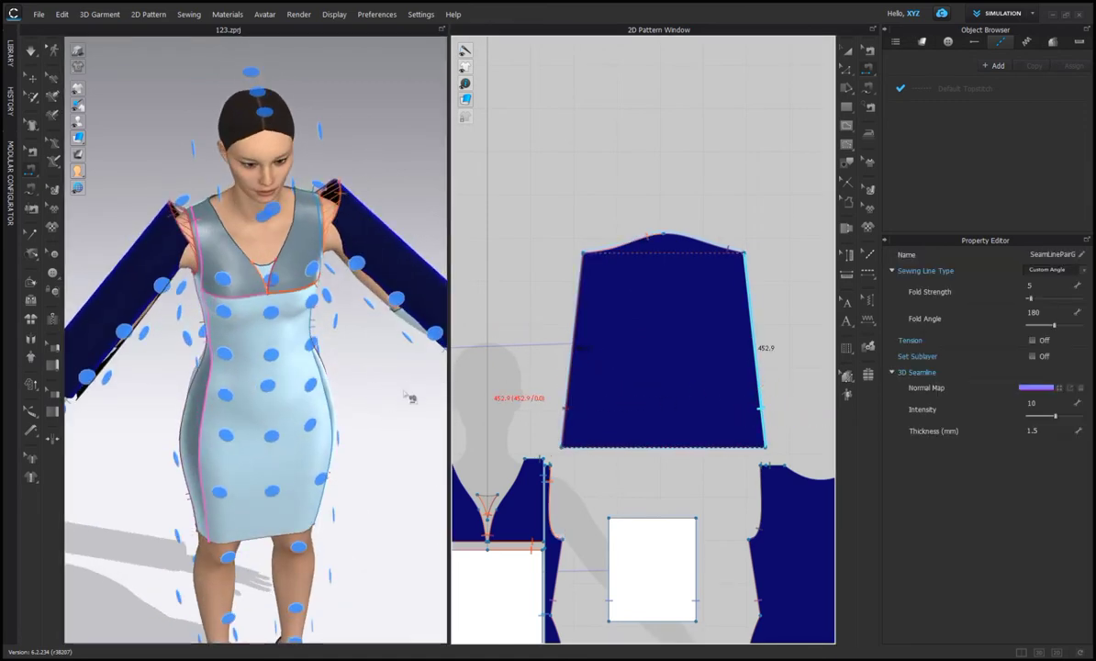
pyautogui.moveTo(404, 393); pyautogui.dragTo(376, 356, button='right')
pyautogui.scroll(-3, 495, 363)
pyautogui.moveTo(501, 337); pyautogui.dragTo(729, 303, button='middle')
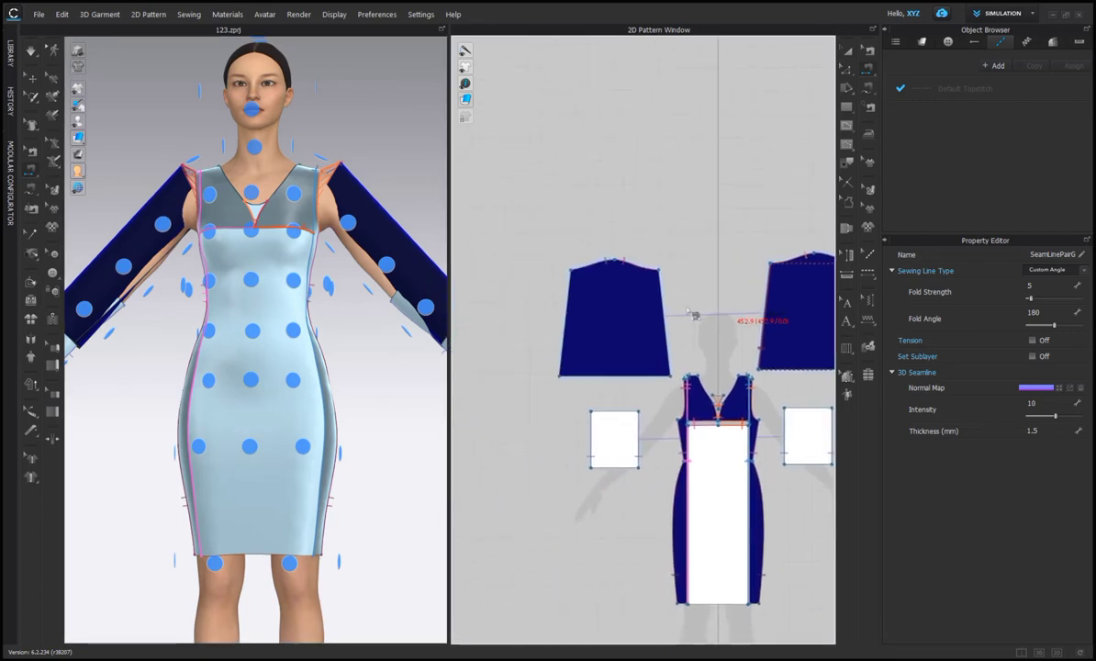
pyautogui.click(666, 337)
pyautogui.click(564, 337)
# Strengthen both sleeve patterns
pyautogui.click(847, 57)
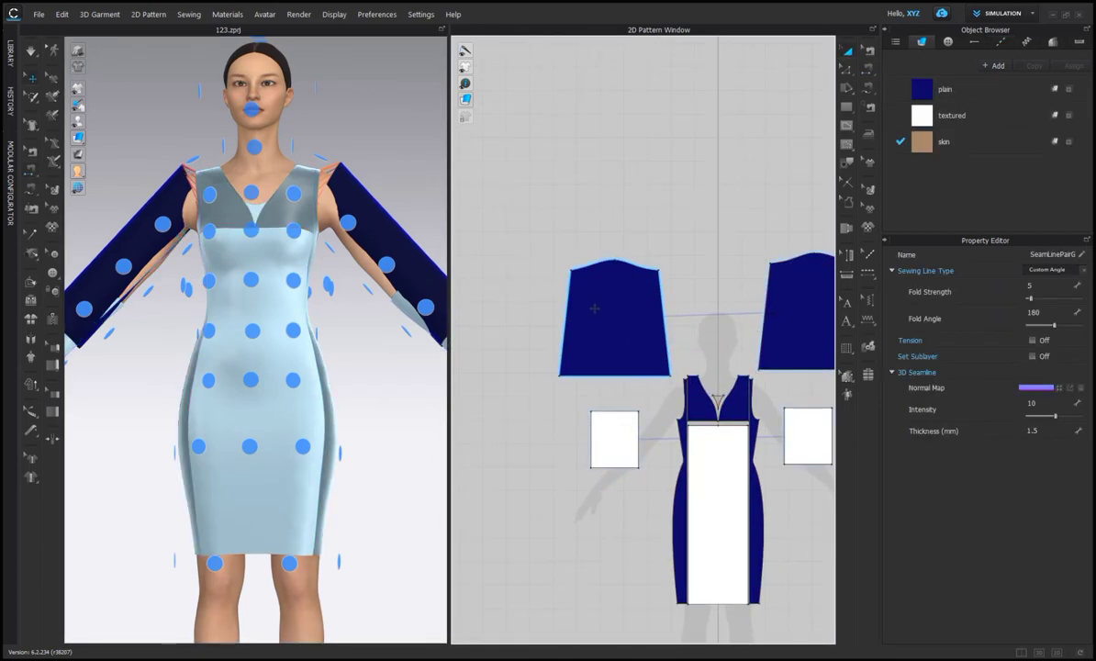
pyautogui.rightClick(598, 307)
pyautogui.click(617, 373)
pyautogui.moveTo(739, 318); pyautogui.dragTo(636, 286, button='middle')
pyautogui.rightClick(637, 287)
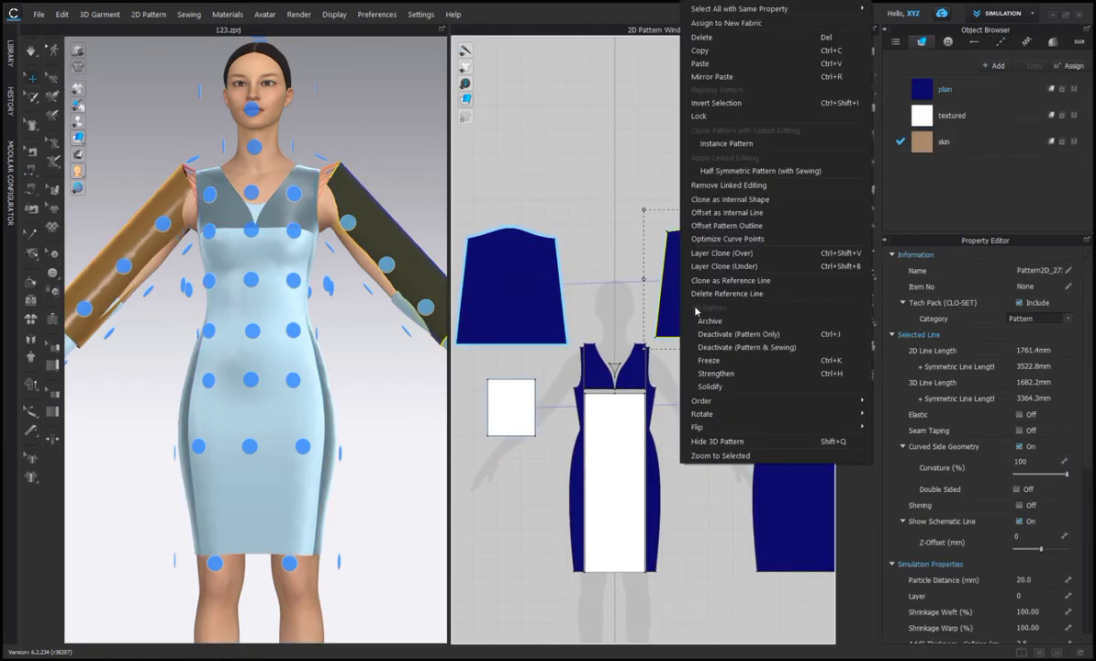
pyautogui.click(670, 352)
pyautogui.click(397, 246)
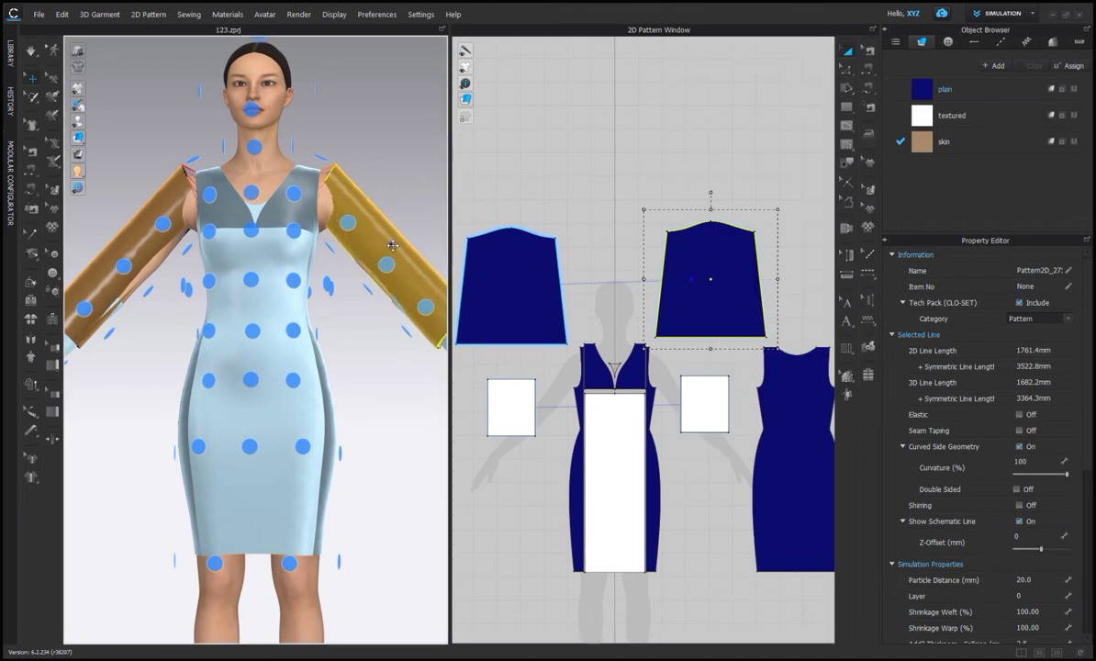
pyautogui.scroll(-2, 392, 245)
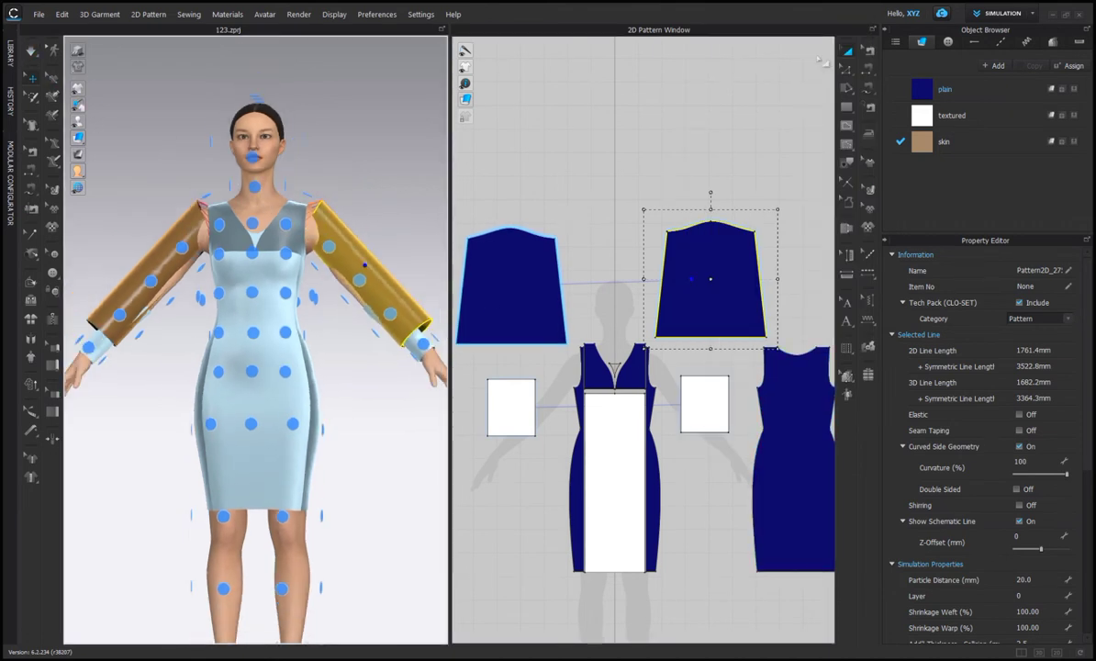
# Sew the bottom edge of each sleeve to the top edge of the white forearm cuff below it
pyautogui.click(871, 73)
pyautogui.click(726, 338)
pyautogui.click(716, 376)
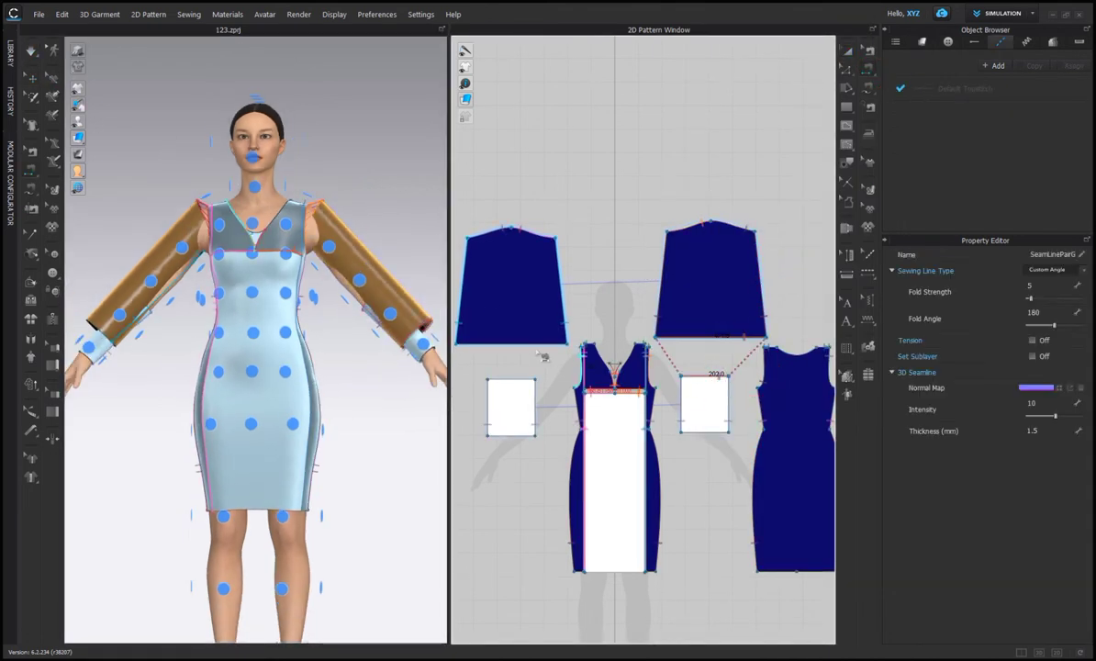
pyautogui.click(541, 345)
pyautogui.click(529, 381)
# Simulate the garment and tug the sleeve so it settles around the arm
pyautogui.click(31, 51)
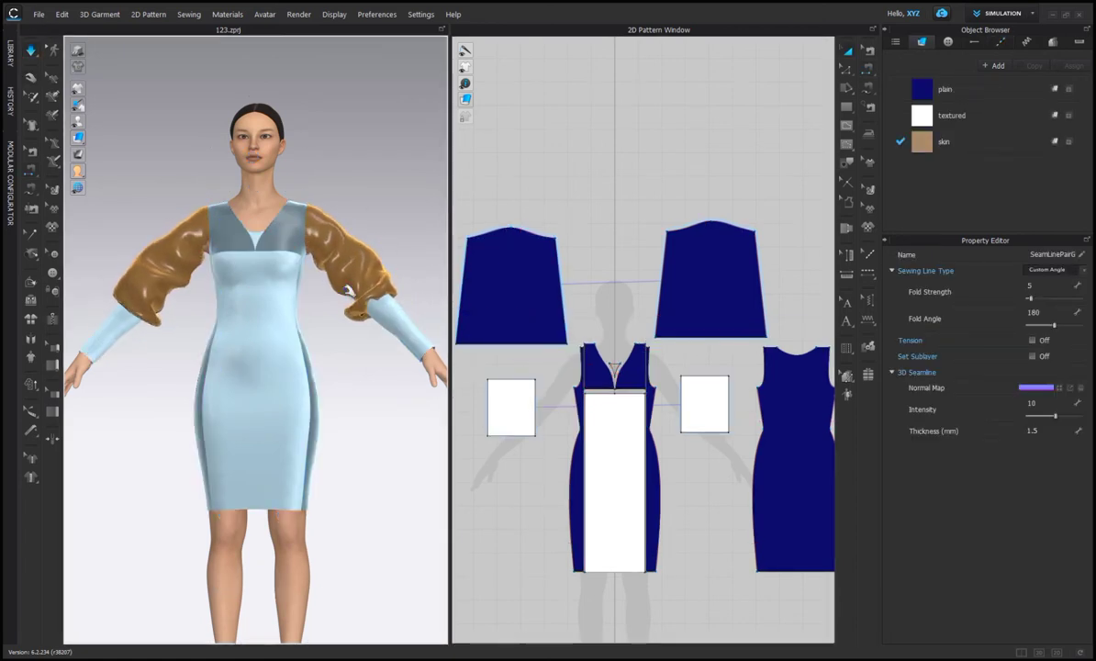
pyautogui.click(344, 290)
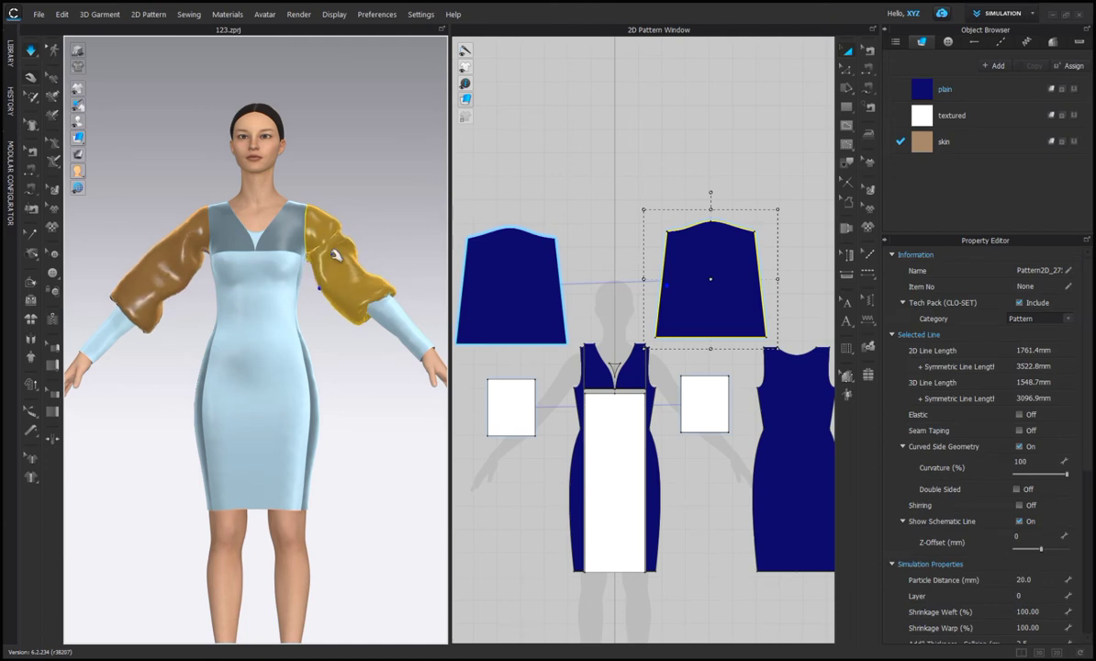
pyautogui.moveTo(375, 213); pyautogui.dragTo(411, 249, button='right')
pyautogui.moveTo(230, 189); pyautogui.dragTo(195, 187, button='right')
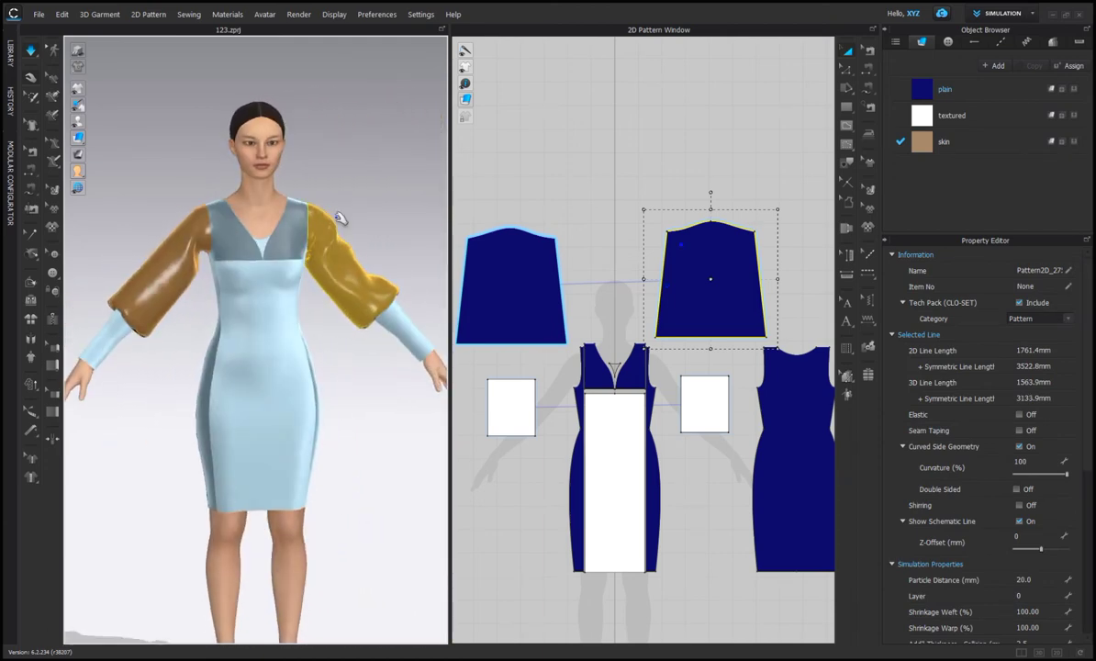
# Examine the drape of the simulated sleeves from the side, the back and the front
pyautogui.moveTo(359, 228); pyautogui.dragTo(247, 229, button='right')
pyautogui.scroll(5, 349, 203)
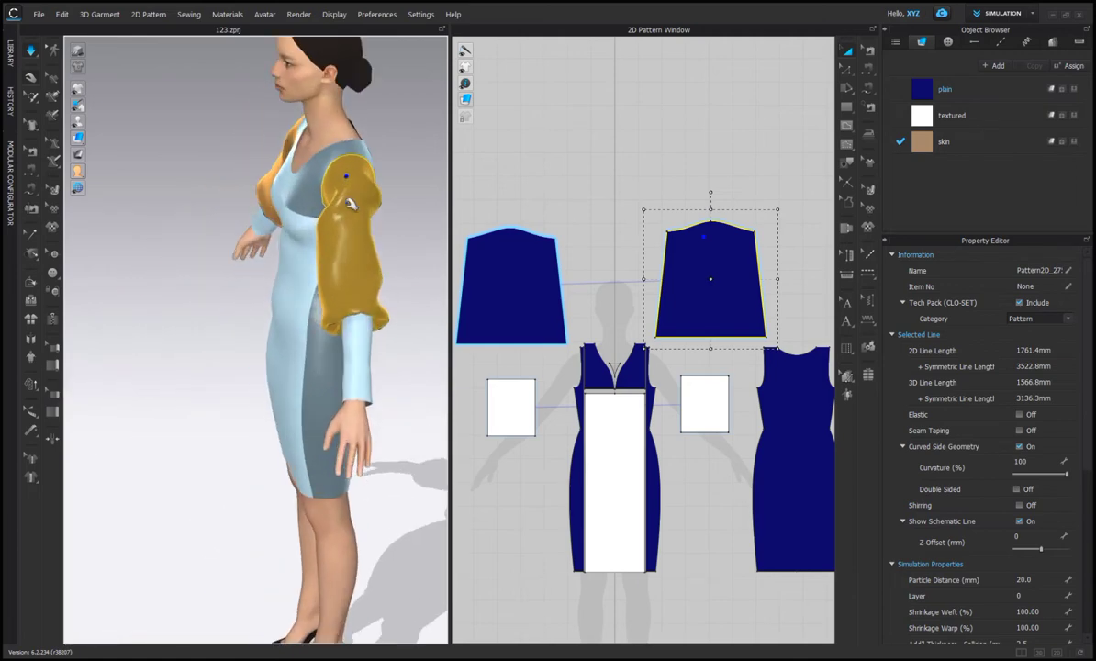
pyautogui.moveTo(367, 156); pyautogui.dragTo(234, 277, button='right')
pyautogui.scroll(2, 720, 359)
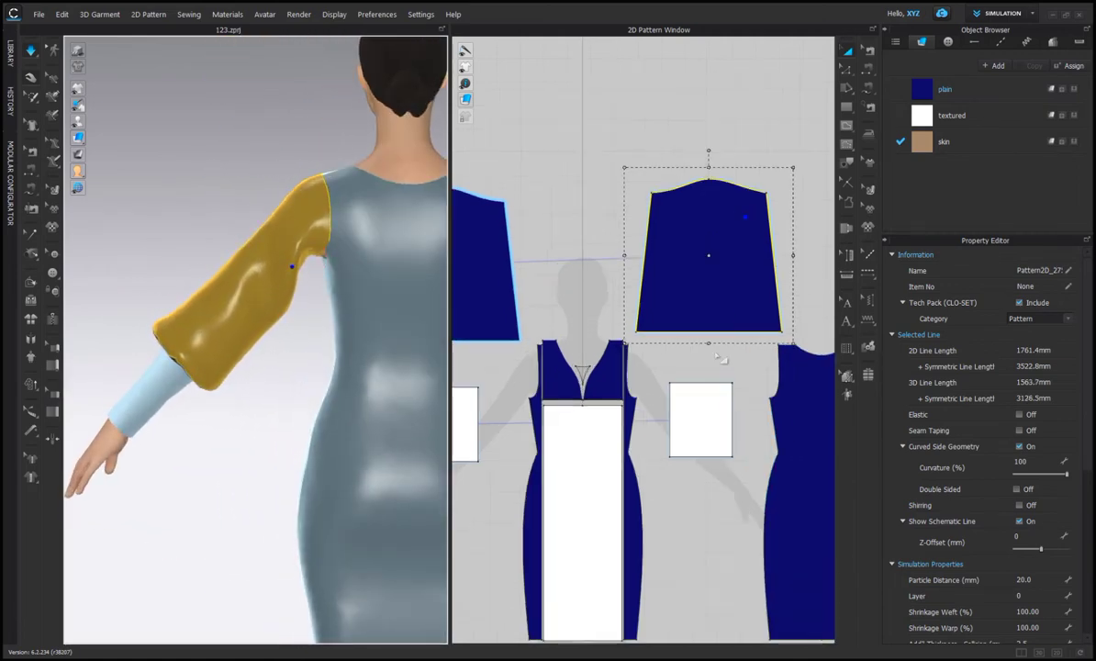
pyautogui.scroll(-3, 719, 359)
pyautogui.scroll(-1, 719, 359)
pyautogui.moveTo(237, 194); pyautogui.dragTo(539, 216, button='right')
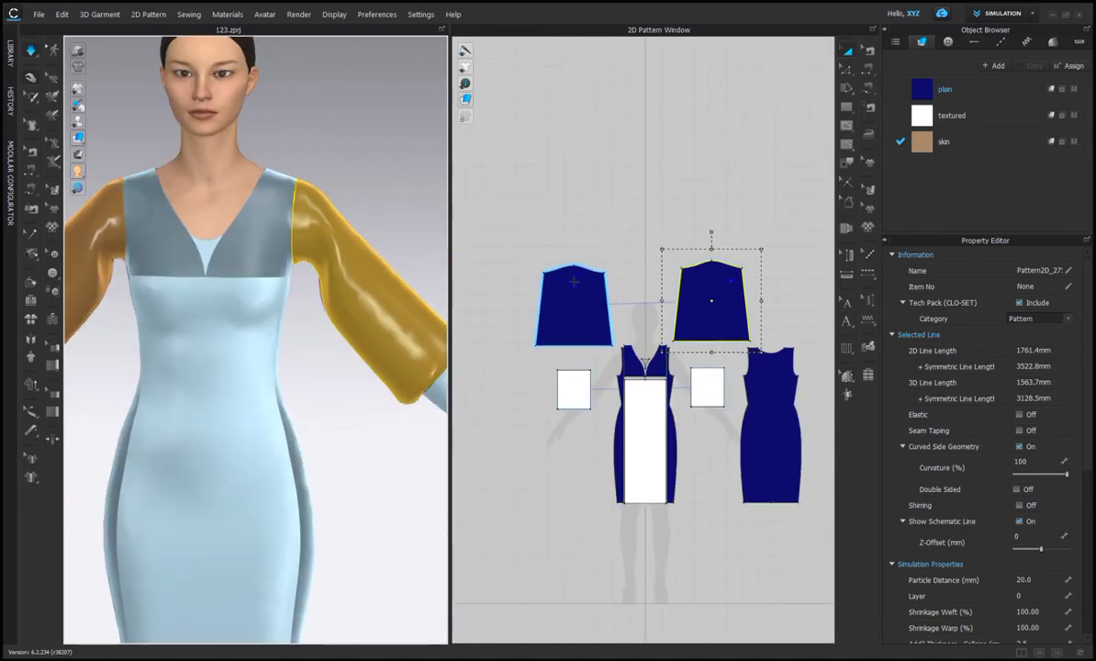
# Remove the strengthening from both sleeve patterns
pyautogui.rightClick(575, 305)
pyautogui.click(614, 374)
pyautogui.rightClick(682, 276)
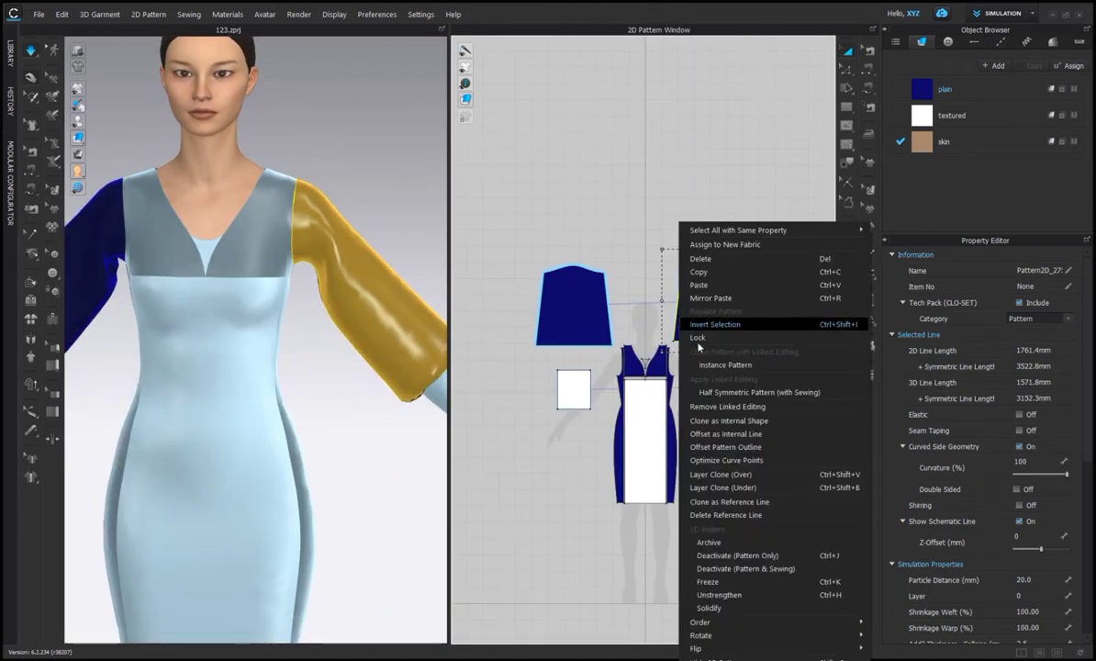
pyautogui.click(728, 595)
pyautogui.scroll(-2, 347, 427)
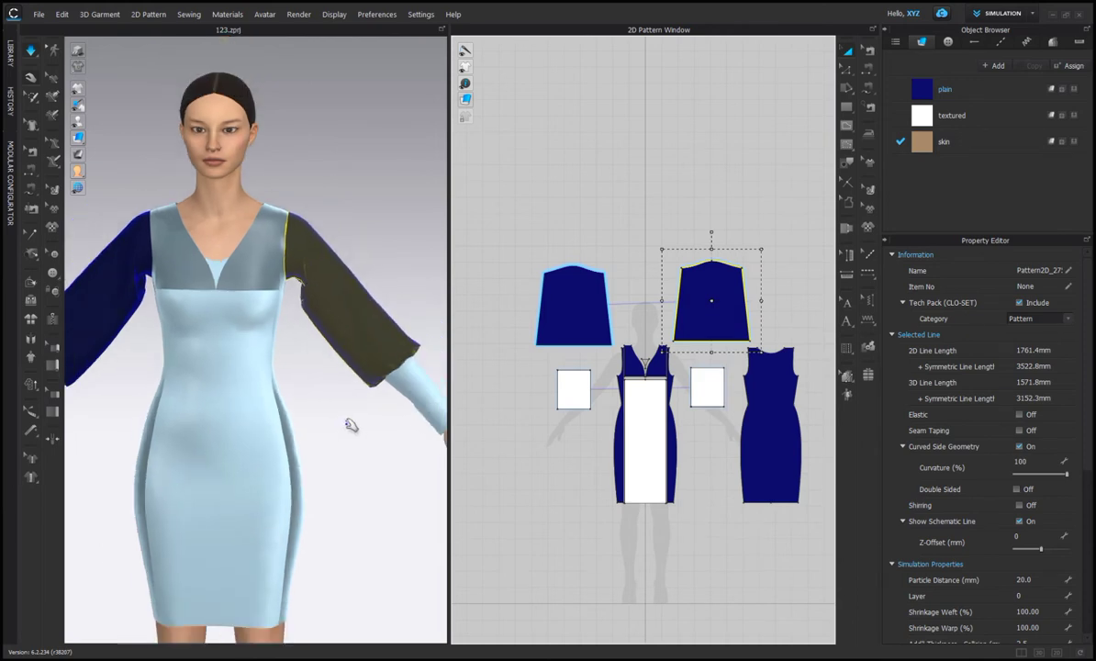
pyautogui.moveTo(350, 426); pyautogui.dragTo(420, 317, button='middle')
# Turn on Bond for both sleeve patterns together
pyautogui.scroll(-8, 977, 491)
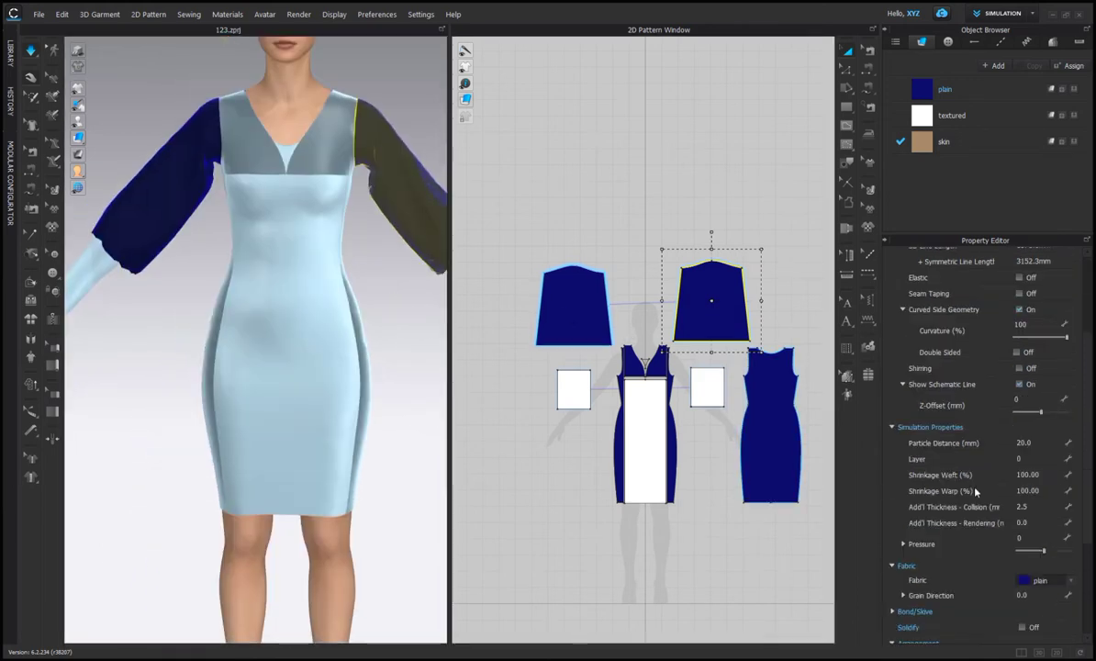
pyautogui.click(571, 303)
pyautogui.keyDown('shift'); pyautogui.click(706, 294); pyautogui.keyUp('shift')
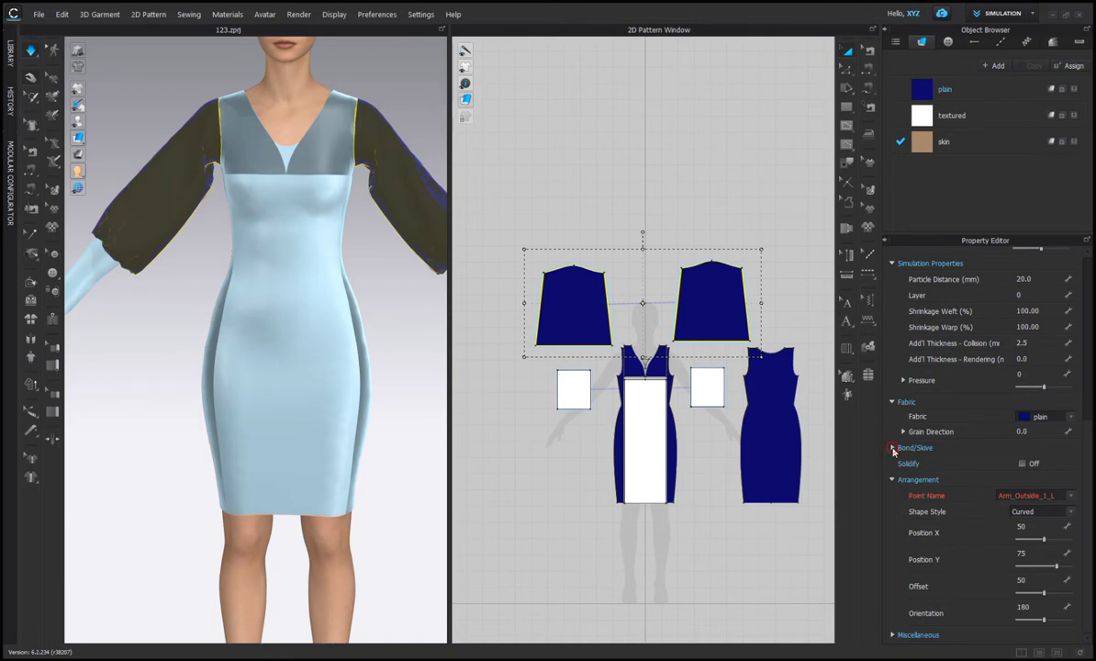
pyautogui.click(892, 448)
pyautogui.click(1018, 463)
pyautogui.scroll(-1, 1021, 465)
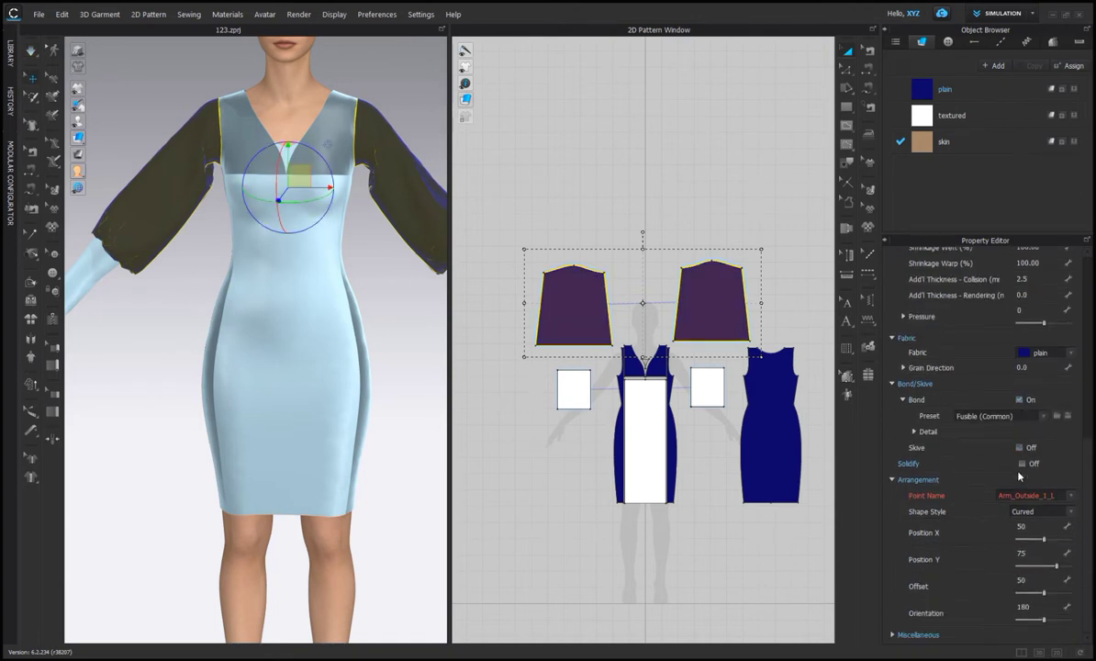
# Set the sleeves' Bond details to 70 for Stretch-Weft and Stretch-Warp and 80 for Bending-Weft and Bending-Warp
pyautogui.click(913, 434)
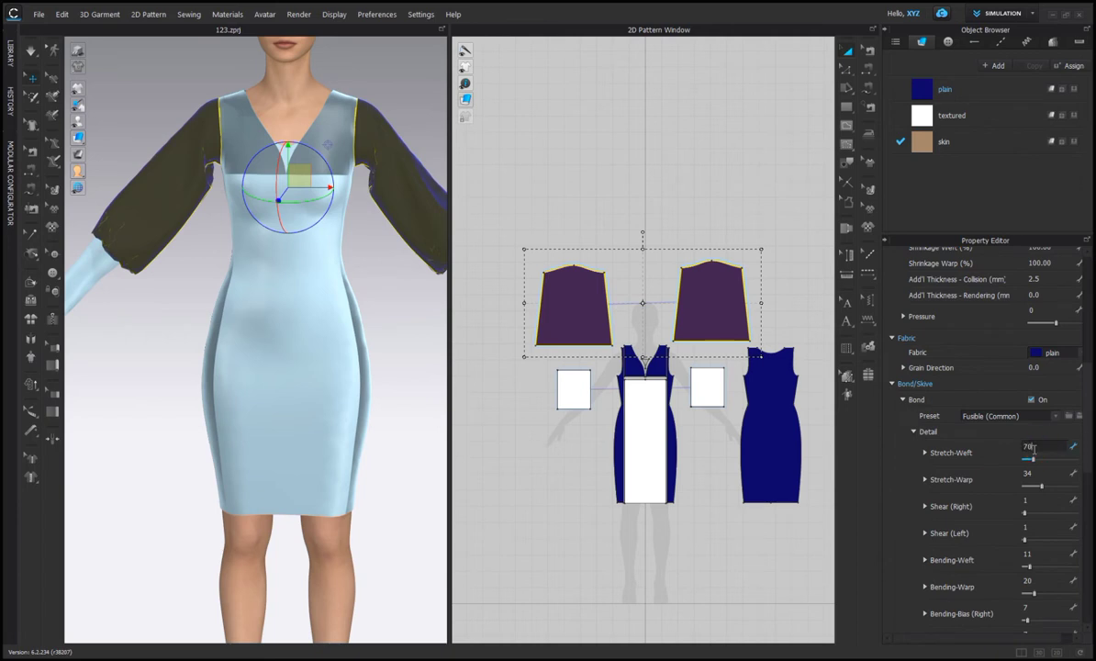
pyautogui.click(1038, 473)
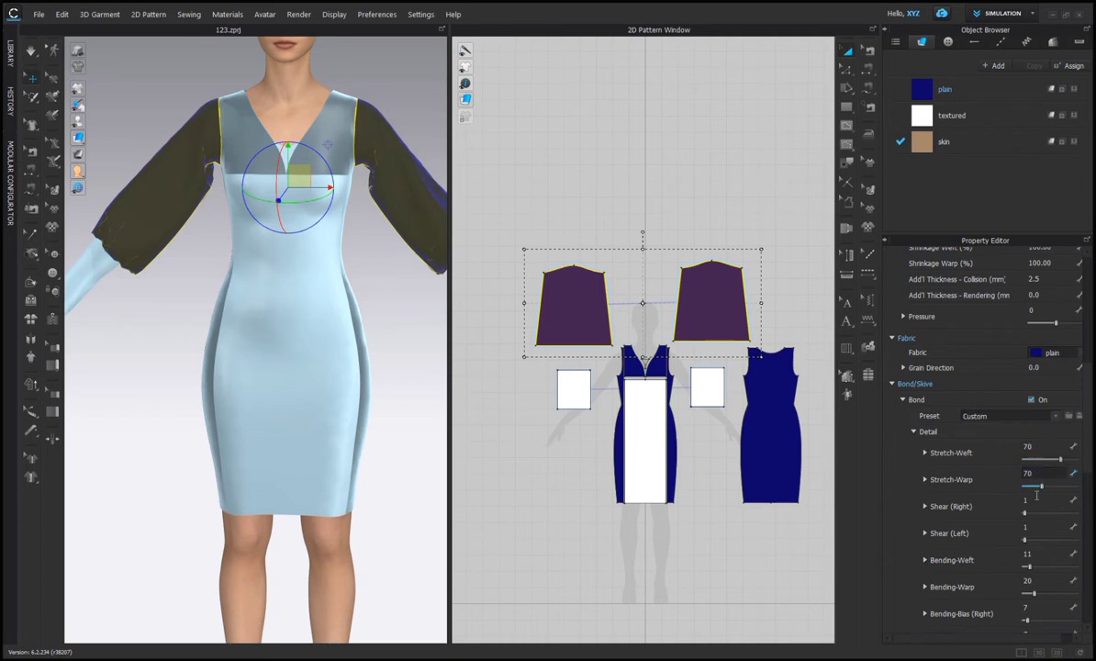
pyautogui.press('Return')
pyautogui.scroll(-2, 1028, 546)
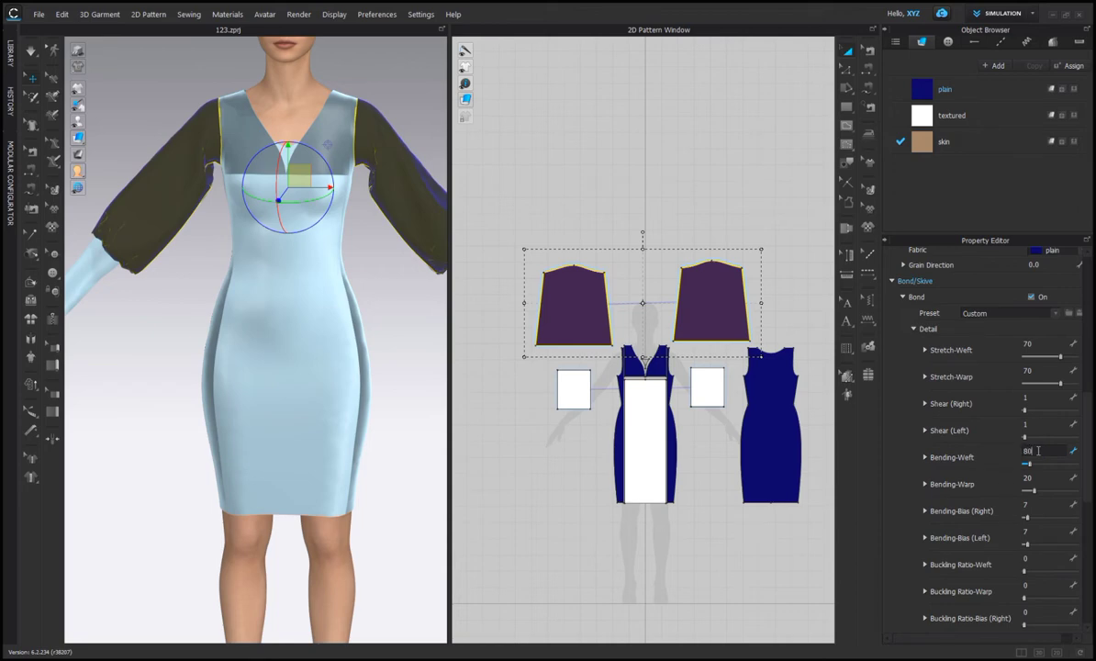
pyautogui.click(1037, 477)
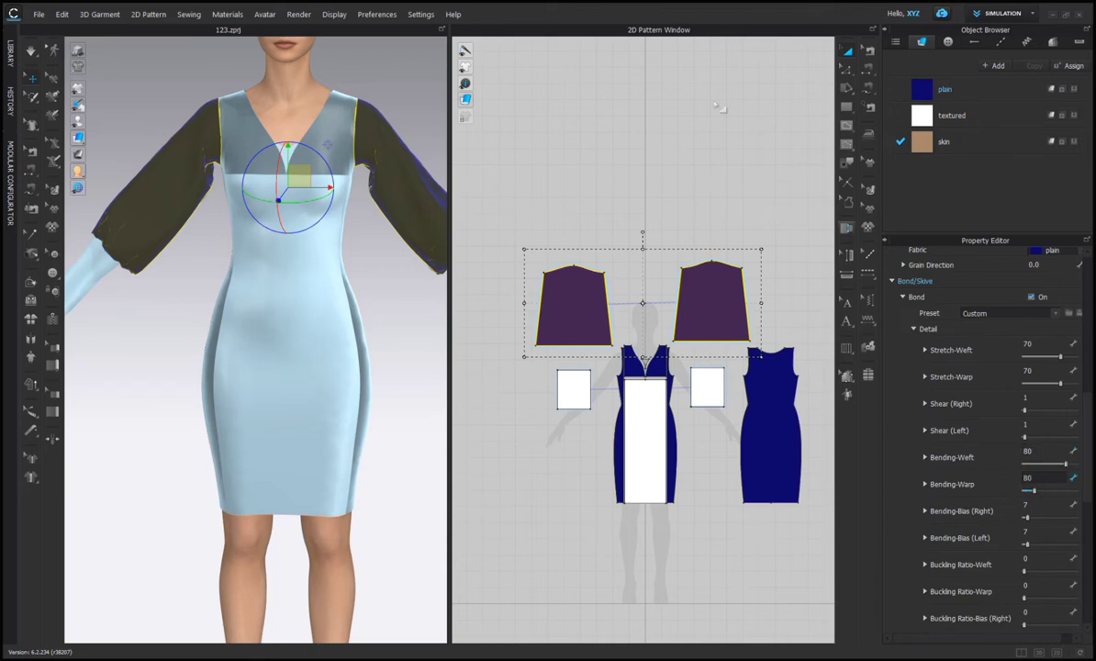
pyautogui.click(640, 177)
pyautogui.scroll(-2, 433, 313)
pyautogui.moveTo(433, 313); pyautogui.dragTo(461, 299, button='right')
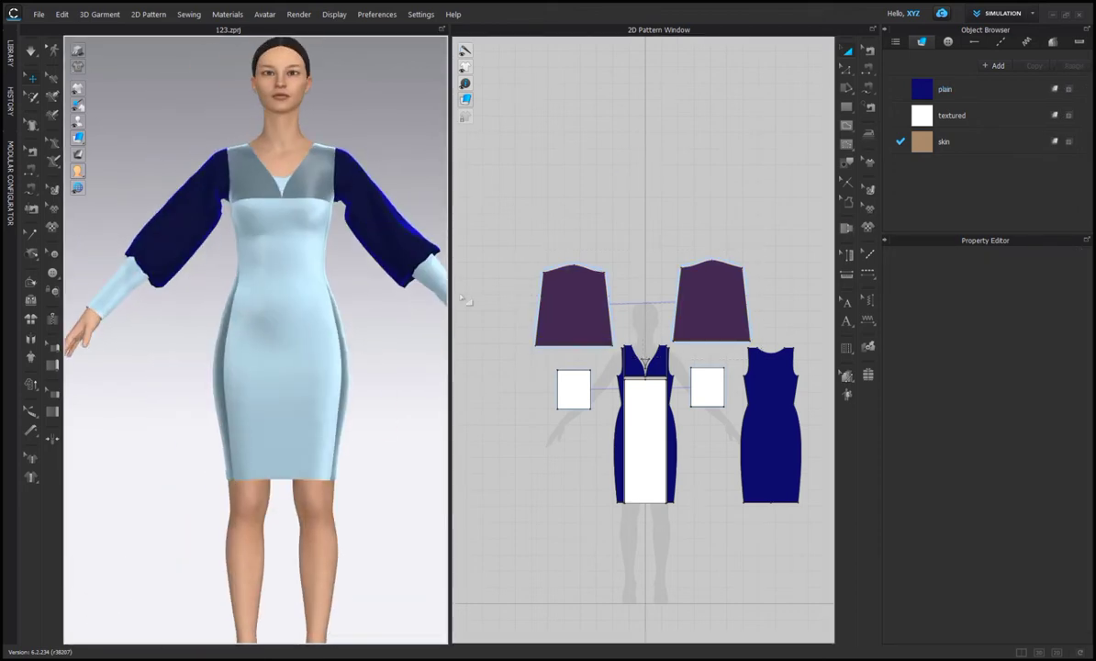
# Set the particle distance of both sleeve patterns to 5 mm
pyautogui.click(573, 303)
pyautogui.keyDown('shift'); pyautogui.click(730, 307); pyautogui.keyUp('shift')
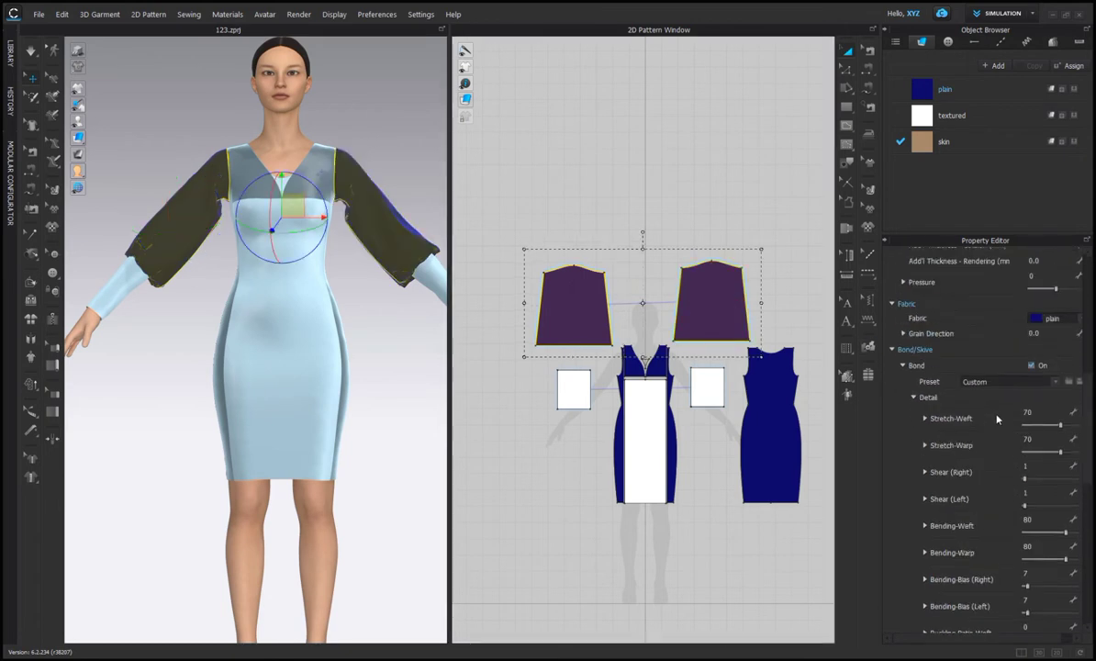
pyautogui.scroll(4, 1000, 418)
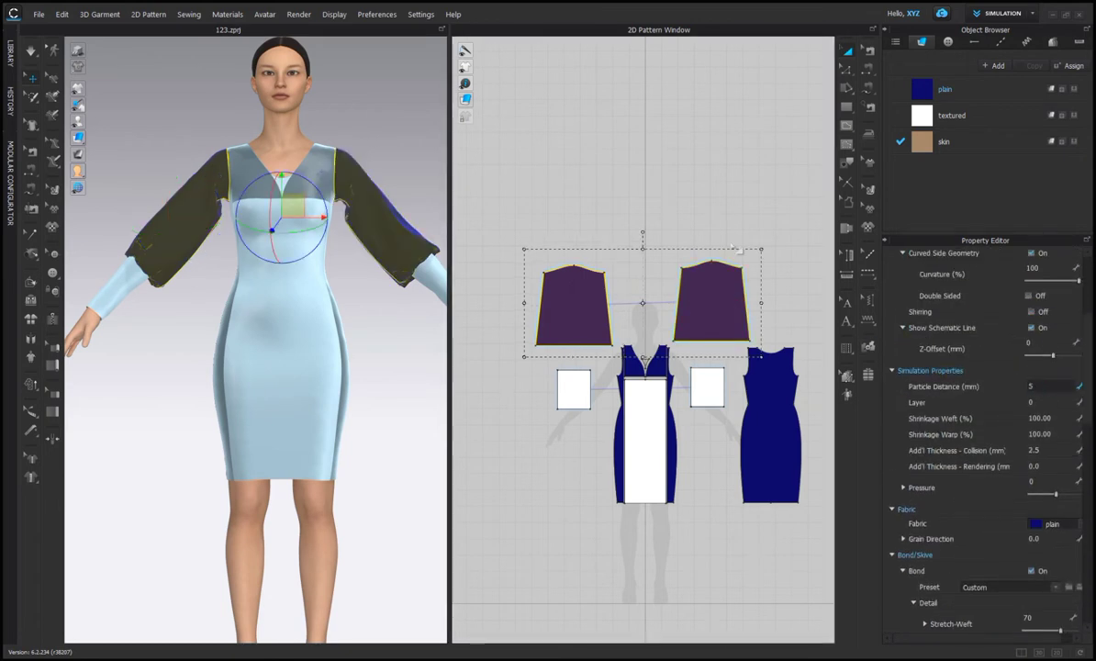
# Simulate the garment and pull the lower part of the avatar's right sleeve outward to puff it
pyautogui.click(401, 163)
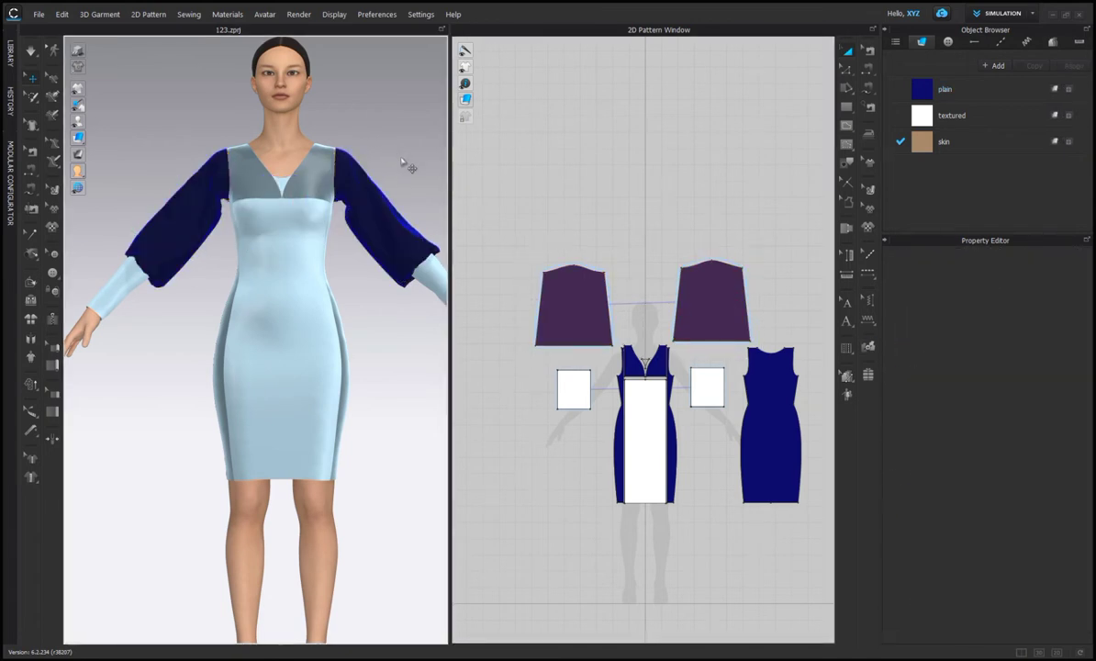
pyautogui.click(32, 52)
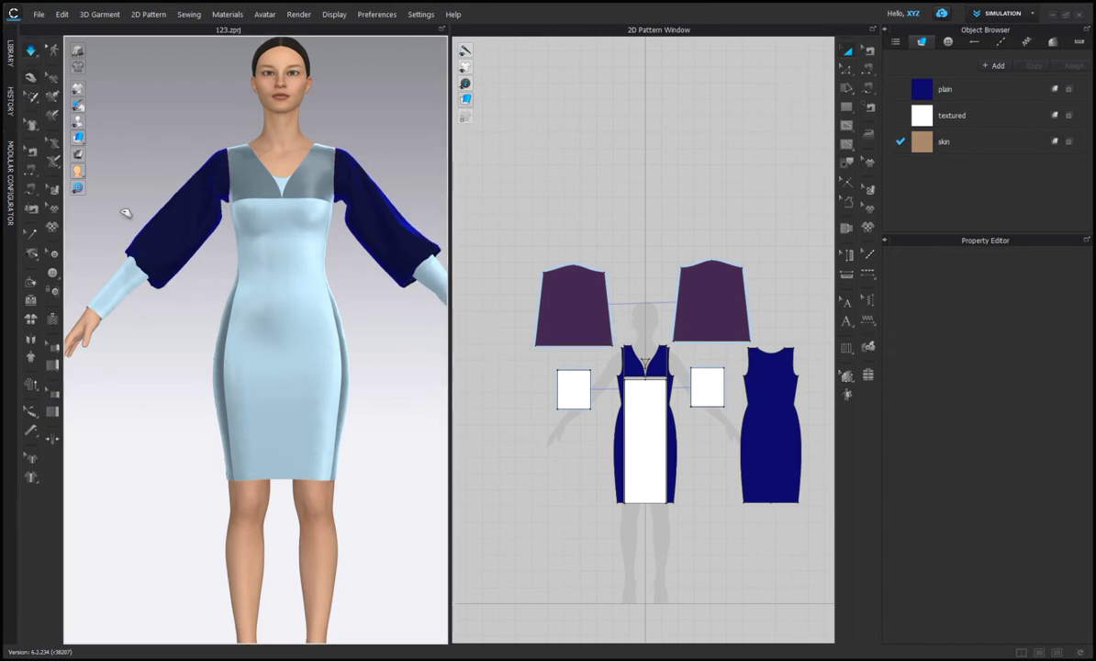
pyautogui.click(130, 216)
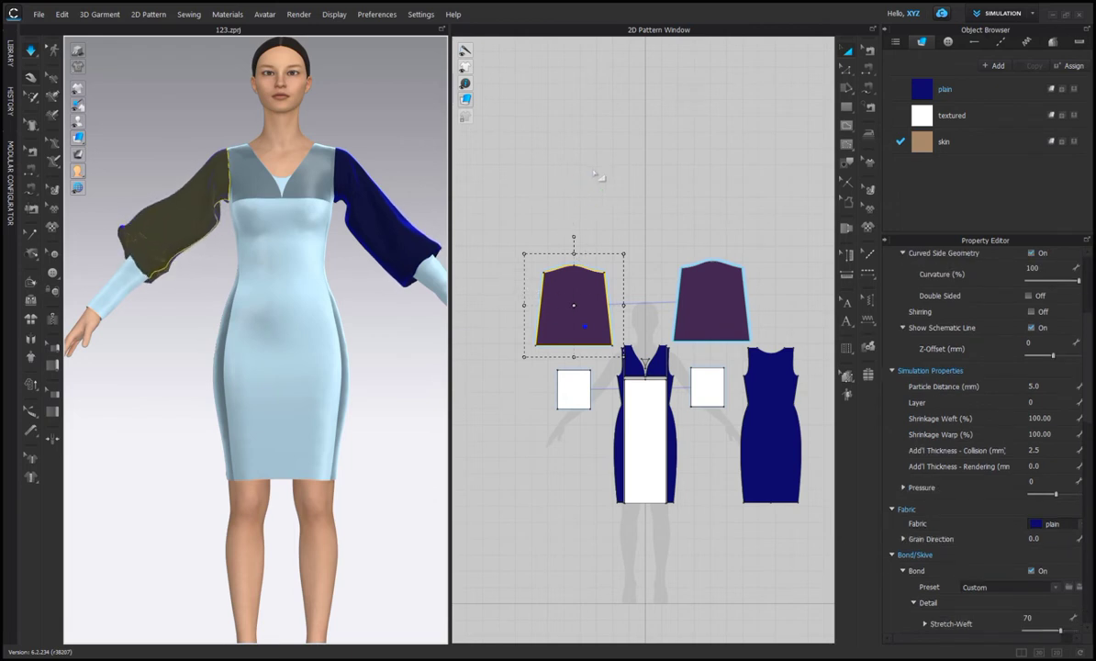
# Lengthen the bottom edge of the avatar's right sleeve pattern to 671.8 mm, extending it in both directions
pyautogui.moveTo(595, 199); pyautogui.dragTo(599, 179, button='middle')
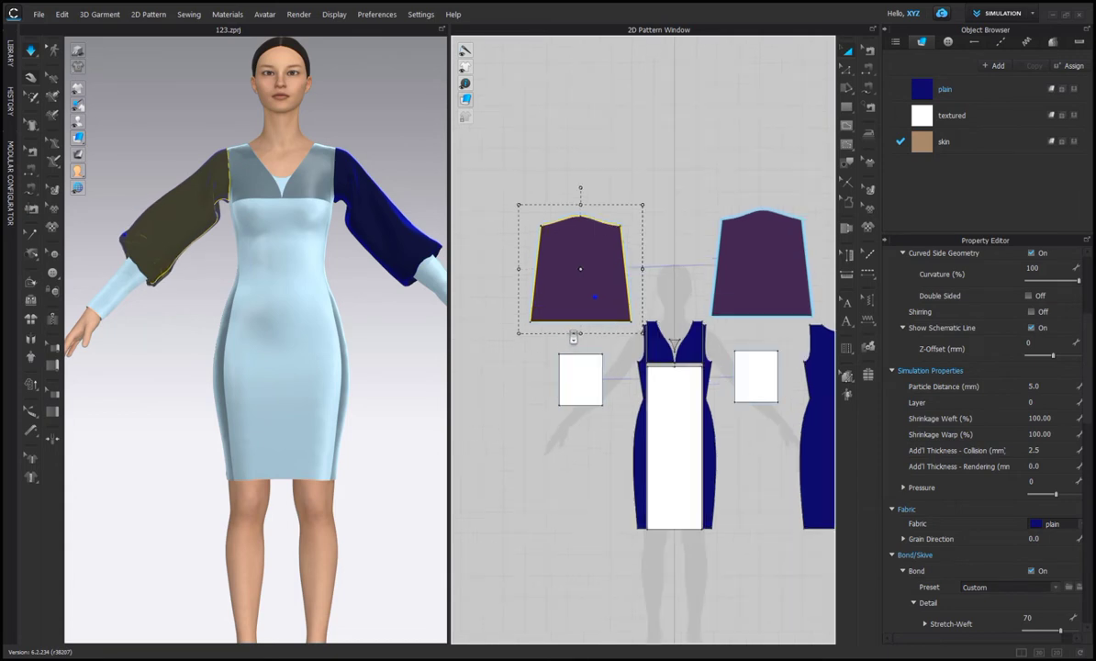
pyautogui.scroll(3, 573, 340)
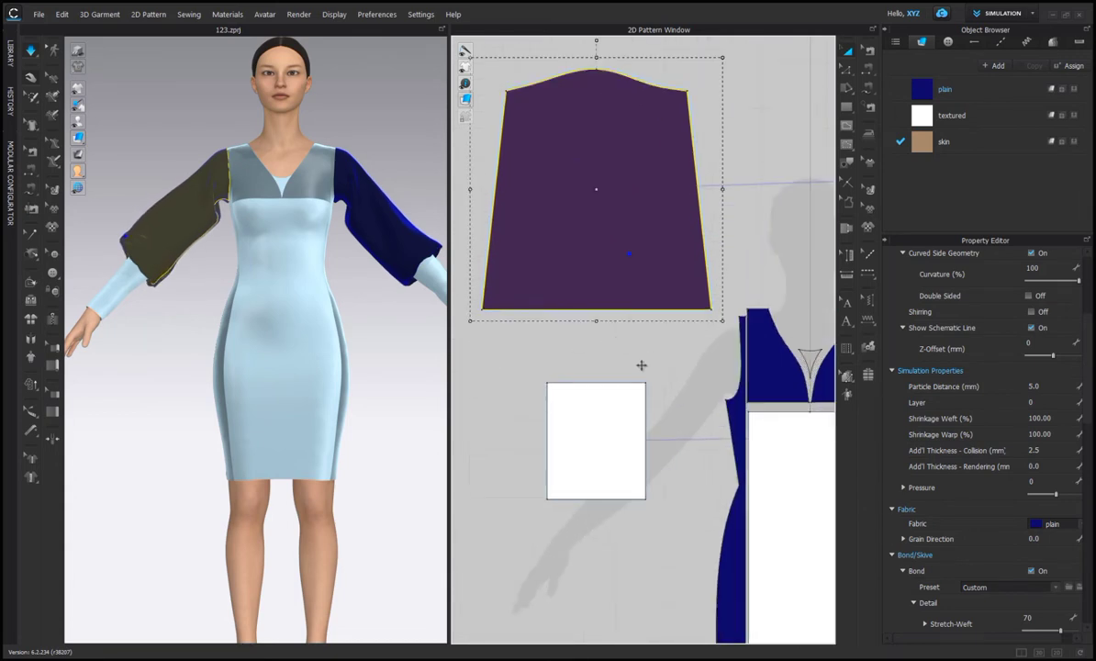
pyautogui.click(600, 339)
pyautogui.click(601, 310)
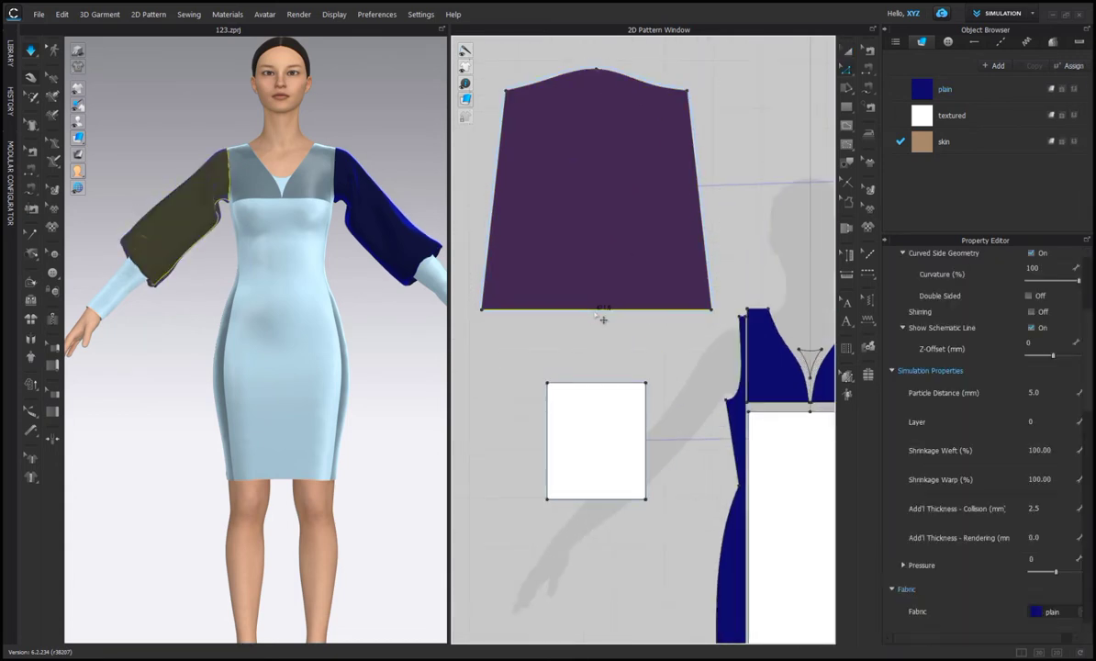
pyautogui.rightClick(598, 310)
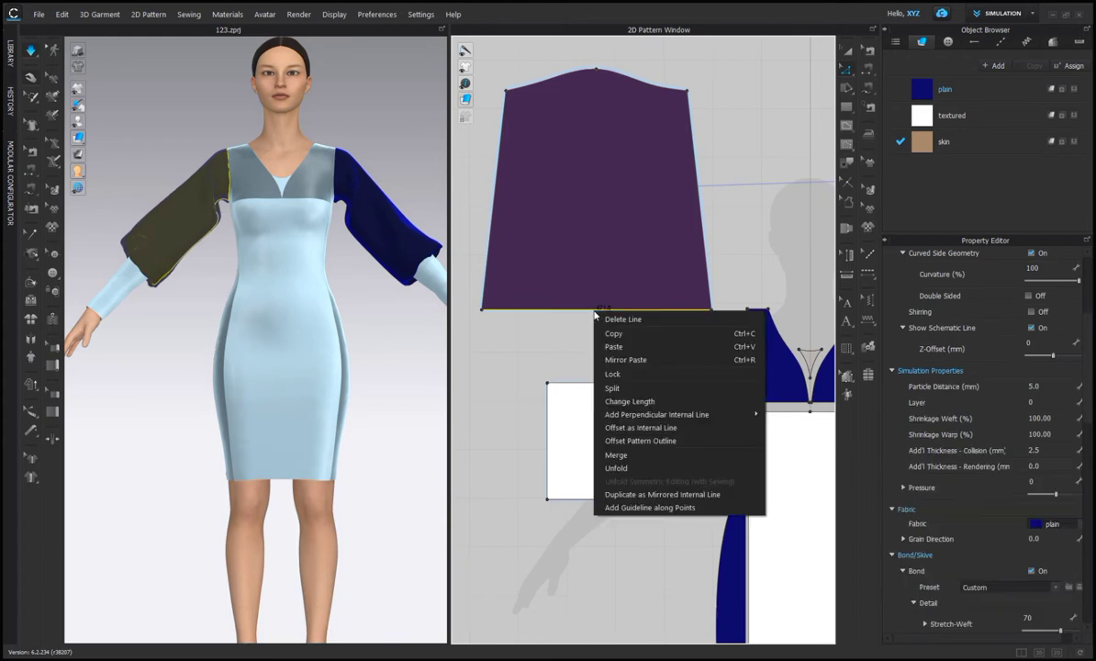
pyautogui.click(642, 401)
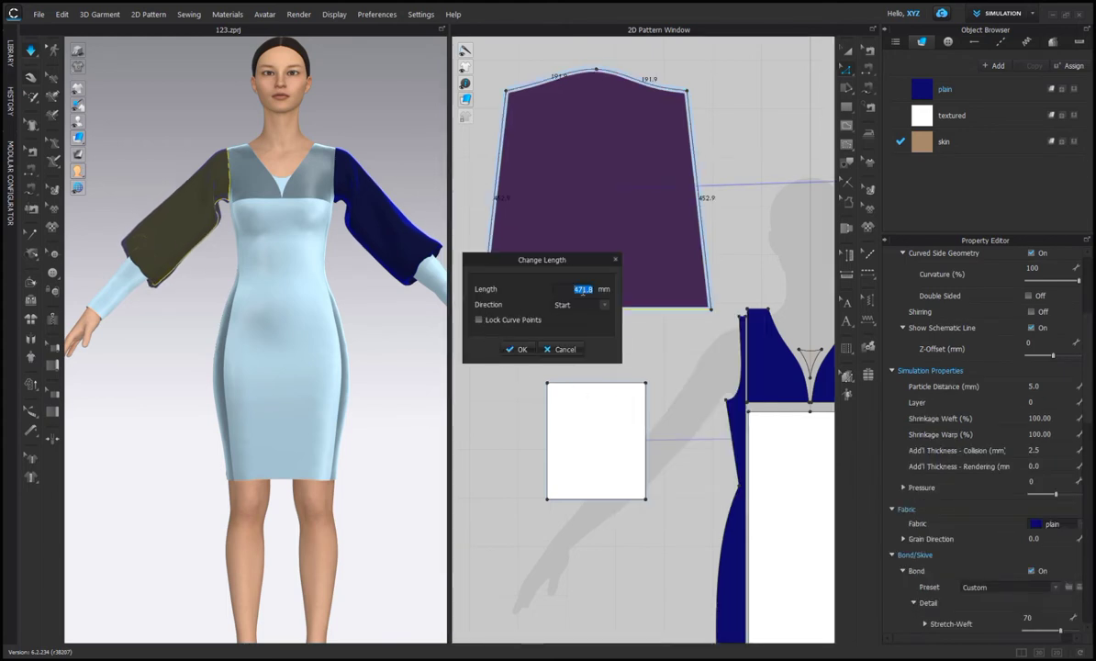
pyautogui.write('671.8')
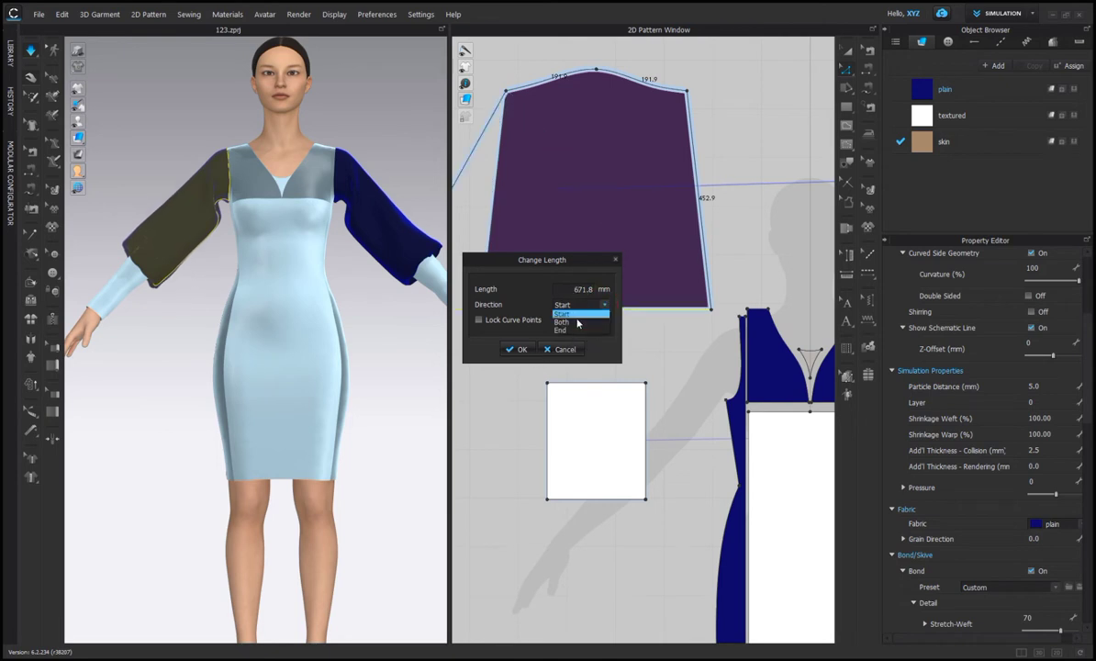
pyautogui.click(577, 322)
pyautogui.click(516, 349)
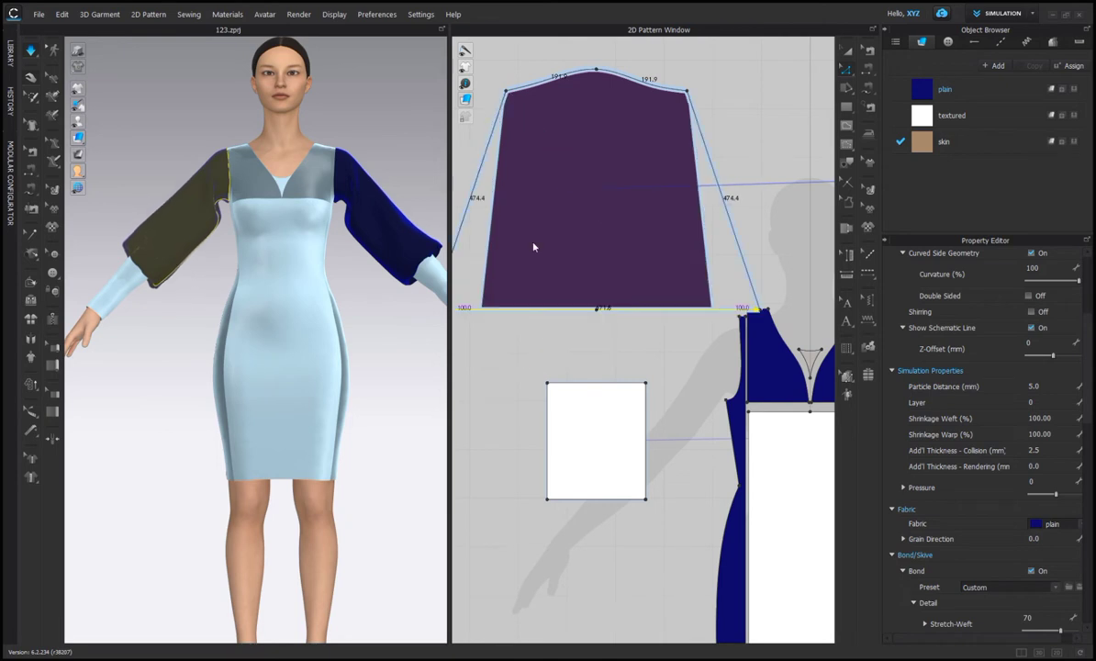
# Move both widened sleeve patterns slightly upward, clear of the bodice and cuff pieces
pyautogui.click(649, 291)
pyautogui.scroll(-4, 643, 275)
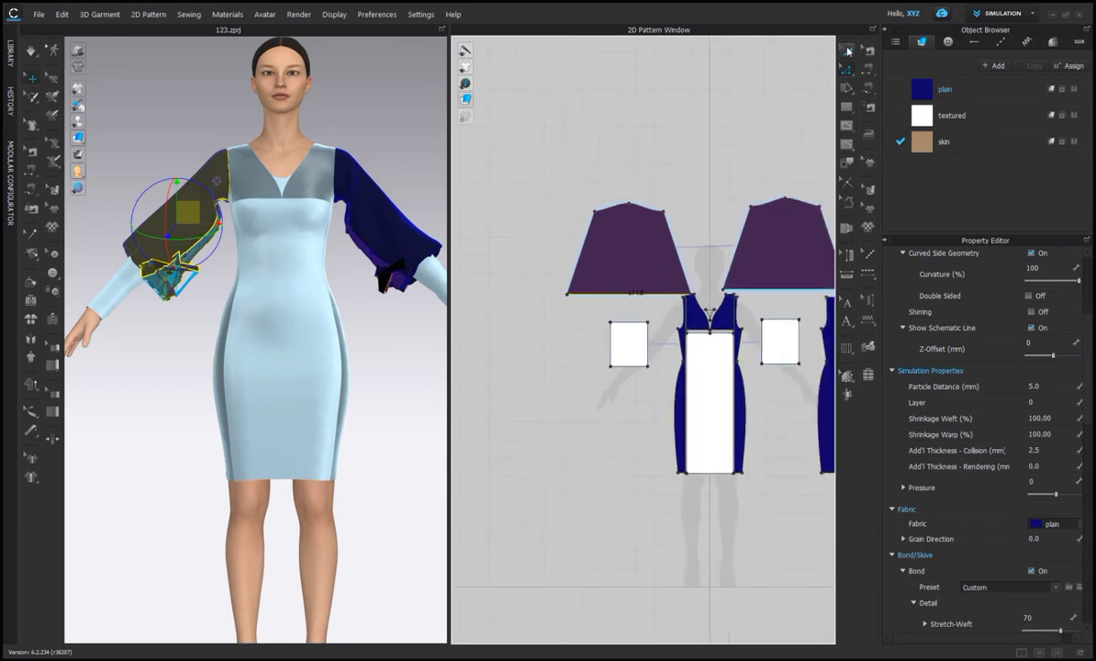
pyautogui.moveTo(644, 257); pyautogui.dragTo(632, 242)
pyautogui.moveTo(780, 248); pyautogui.dragTo(786, 237)
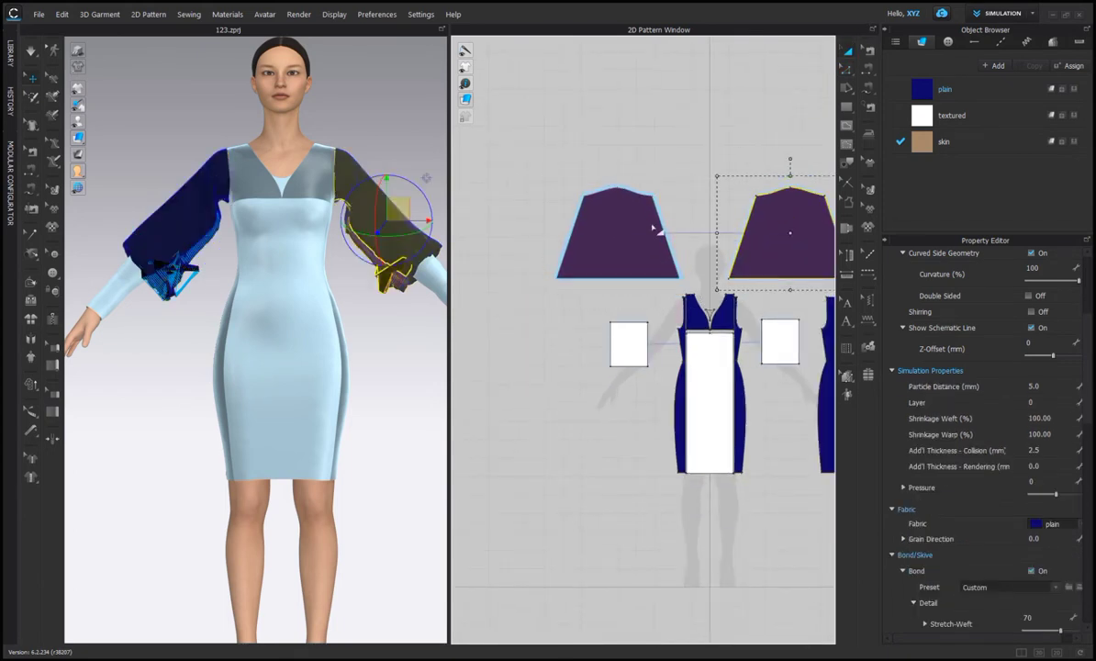
# Simulate the garment with the widened sleeves and save the project
pyautogui.click(31, 51)
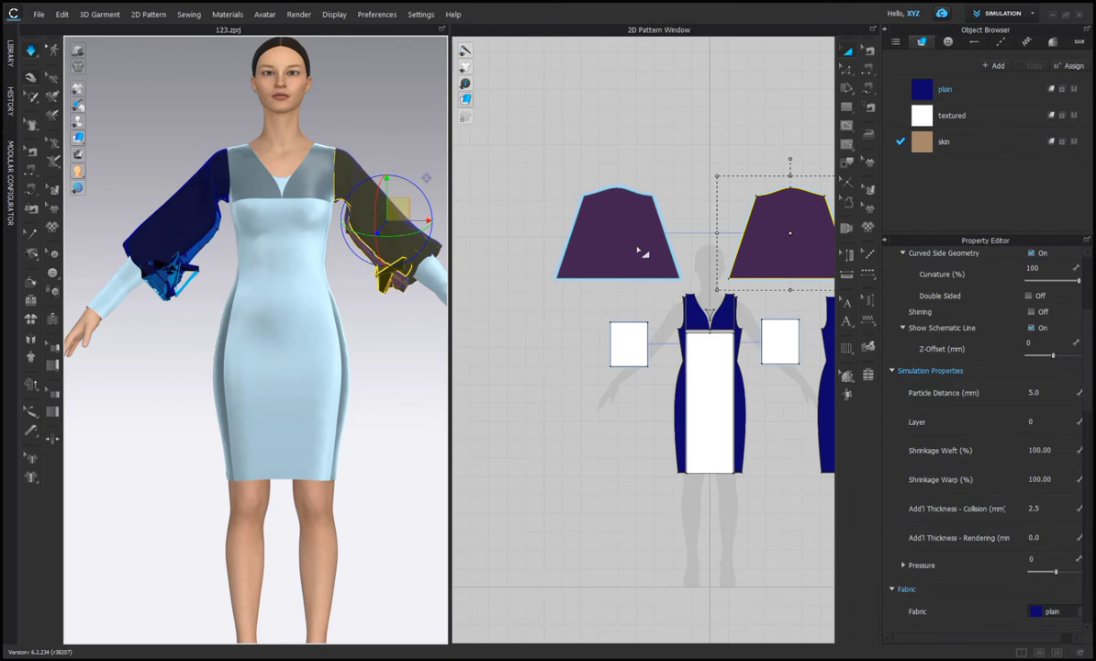
pyautogui.press('space')
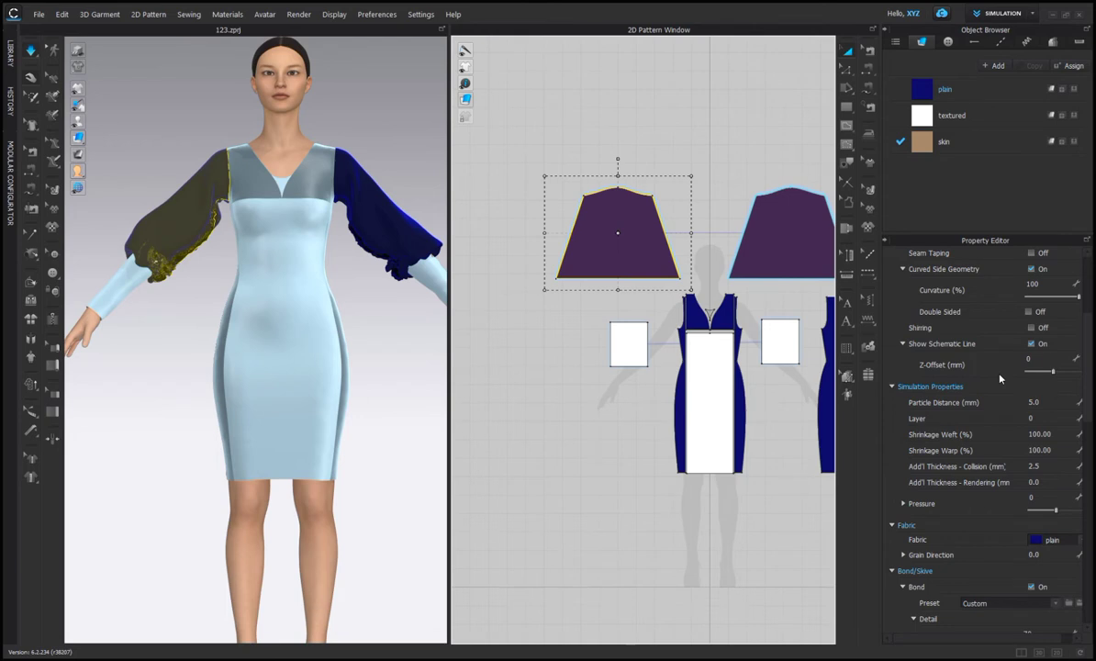
pyautogui.scroll(4, 1000, 378)
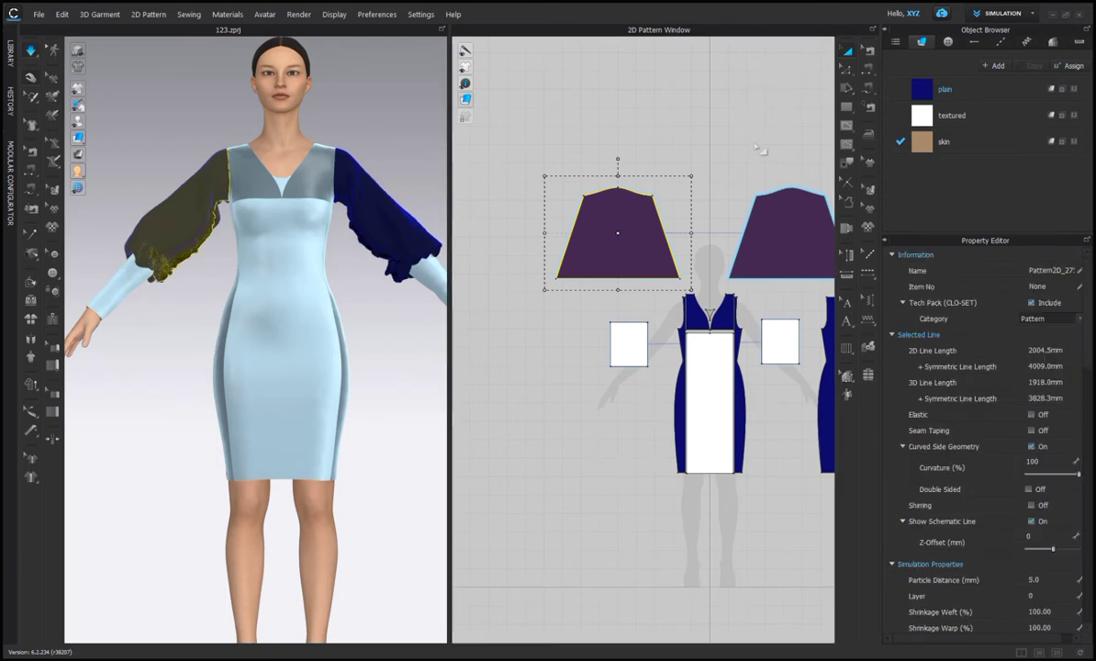
pyautogui.click(760, 149)
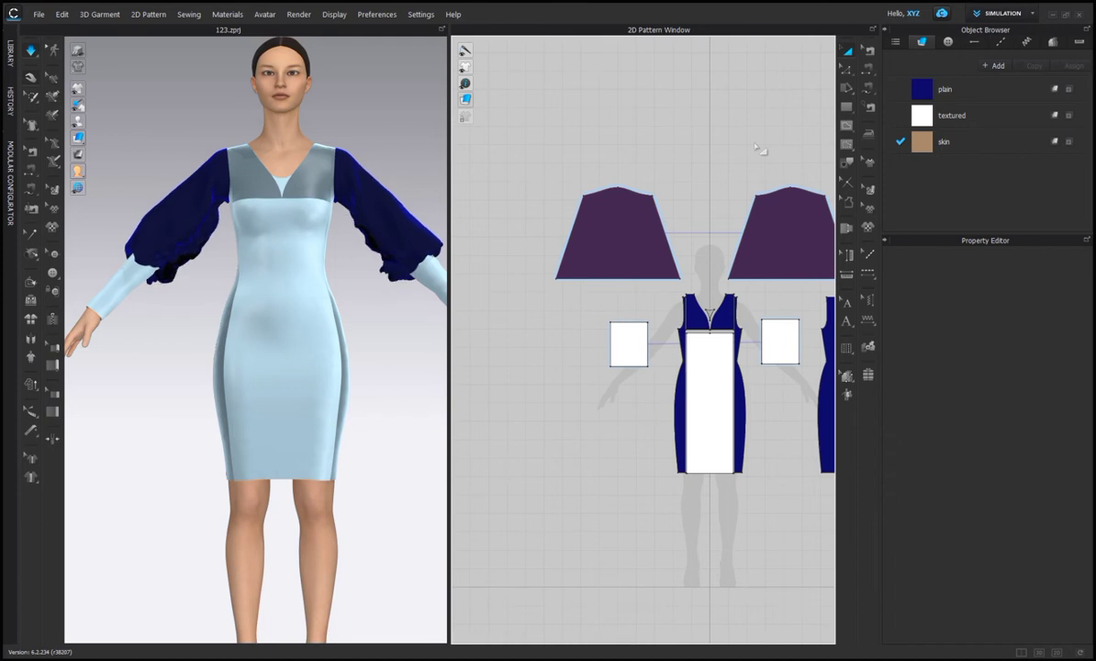
pyautogui.click(39, 15)
pyautogui.click(67, 68)
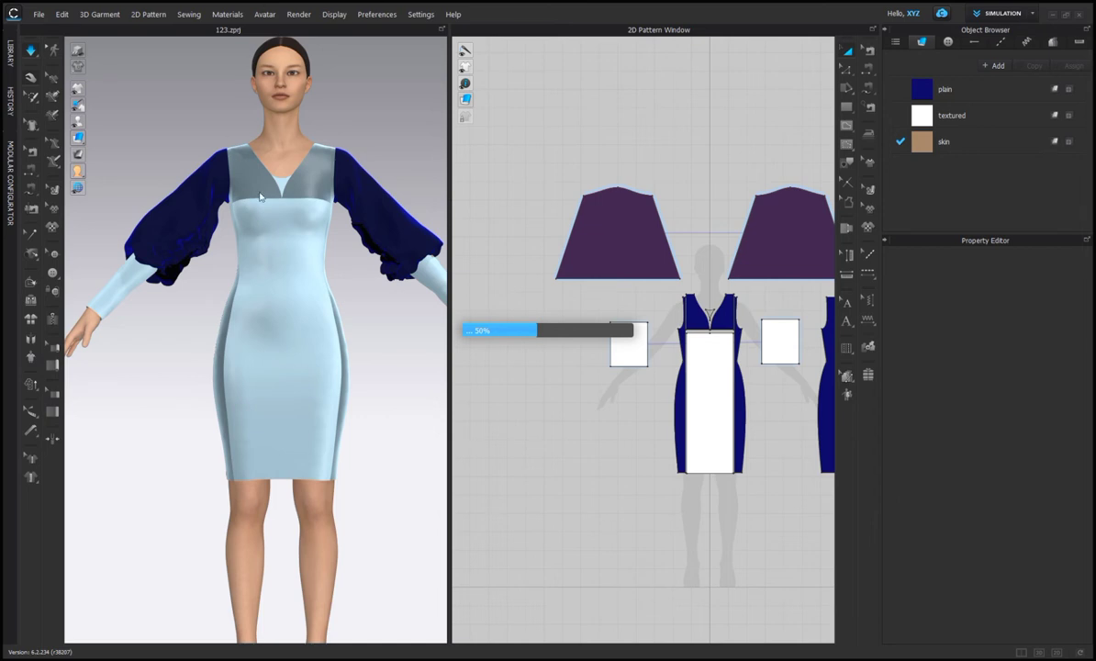
# Strengthen both sleeve patterns so that their fabric holds a fuller shape during simulation
pyautogui.click(621, 243)
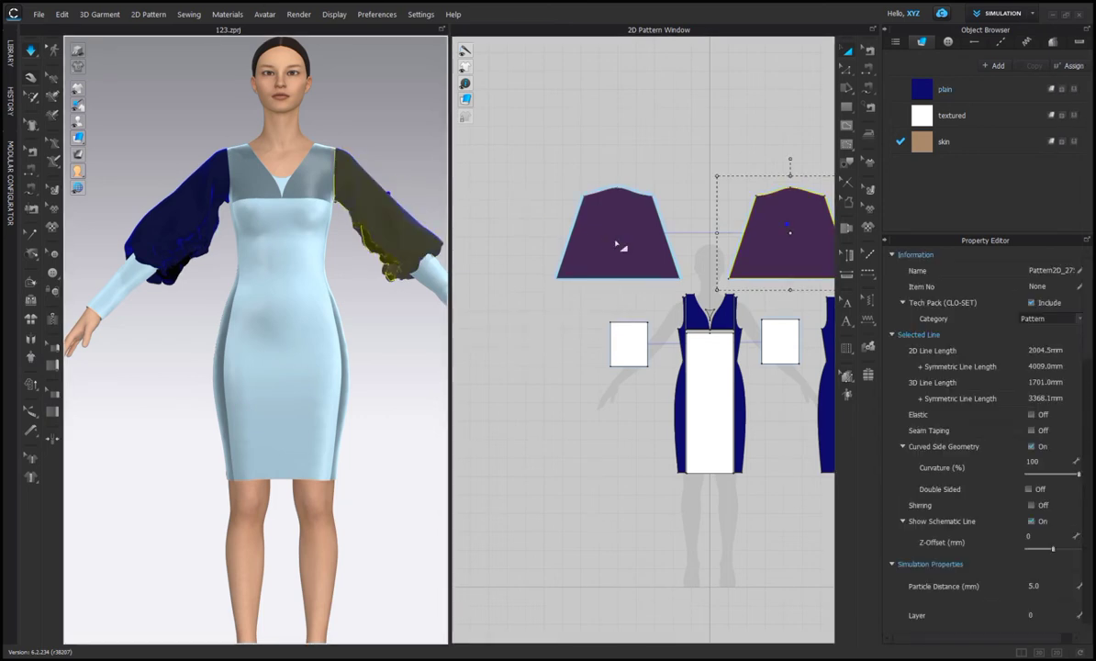
pyautogui.rightClick(624, 244)
pyautogui.click(650, 373)
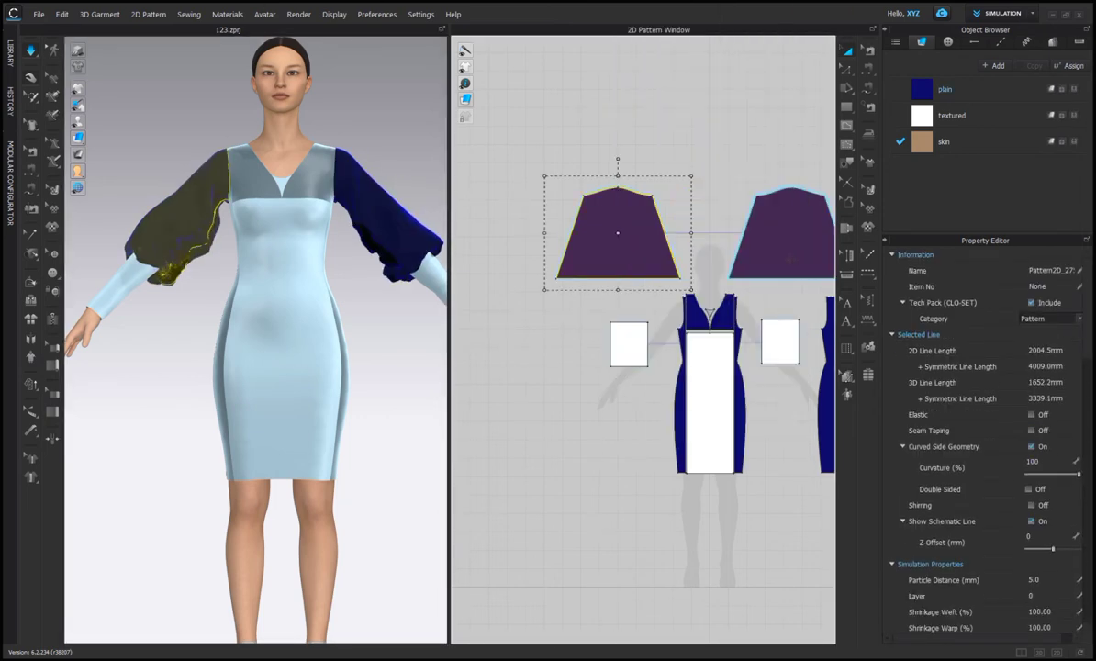
pyautogui.rightClick(785, 260)
pyautogui.click(824, 375)
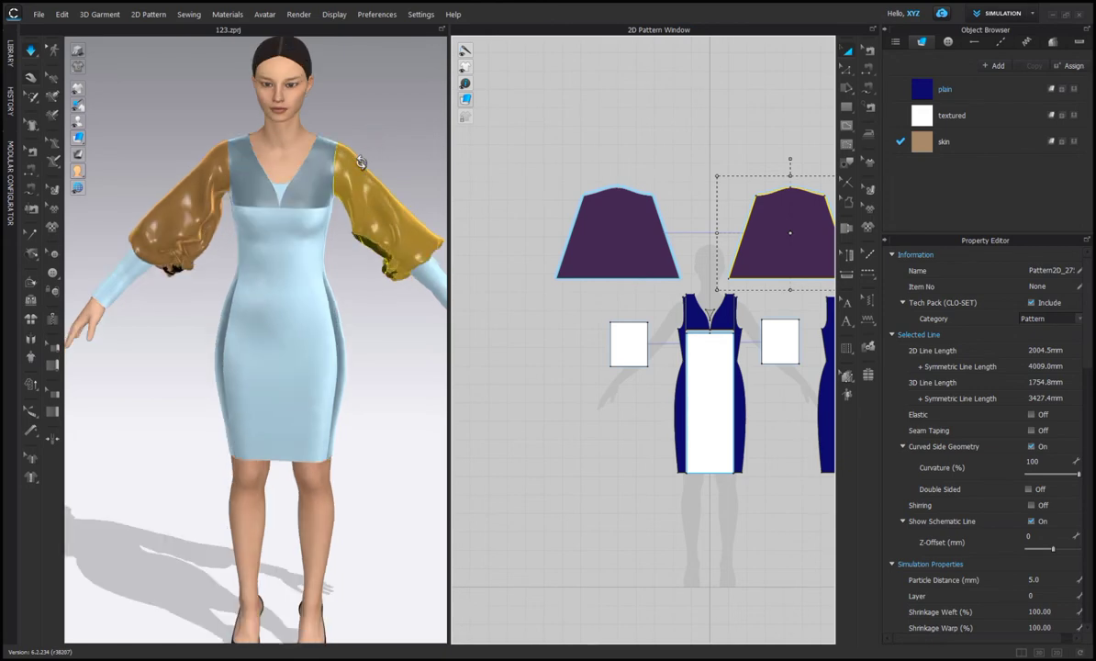
# Pull the fabric of both sleeves on the avatar to smooth out their puffed drape
pyautogui.moveTo(369, 155)
pyautogui.mouseDown(button='right')
pyautogui.moveTo(208, 161)
pyautogui.moveTo(384, 144)
pyautogui.mouseUp(button='right')
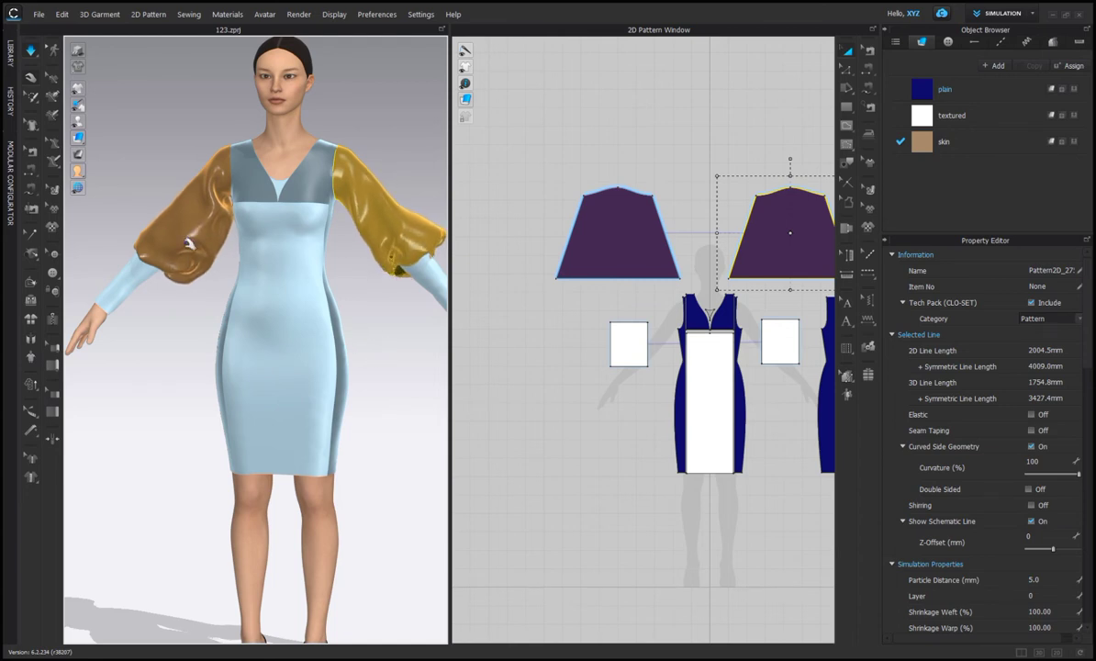
pyautogui.moveTo(159, 230); pyautogui.dragTo(134, 197)
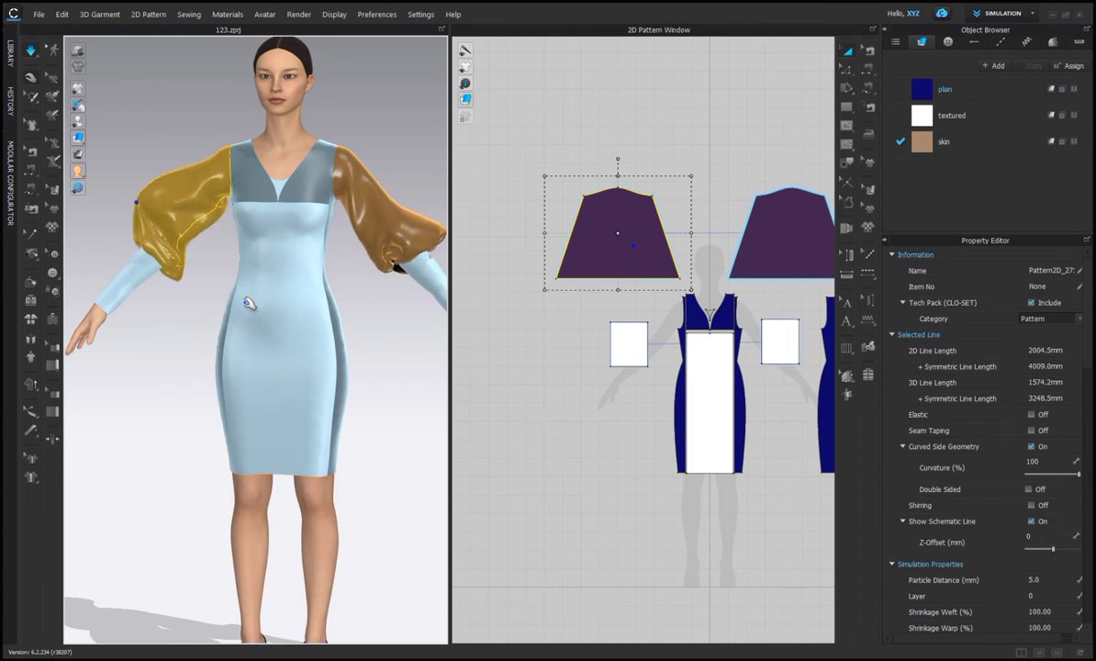
pyautogui.click(375, 248)
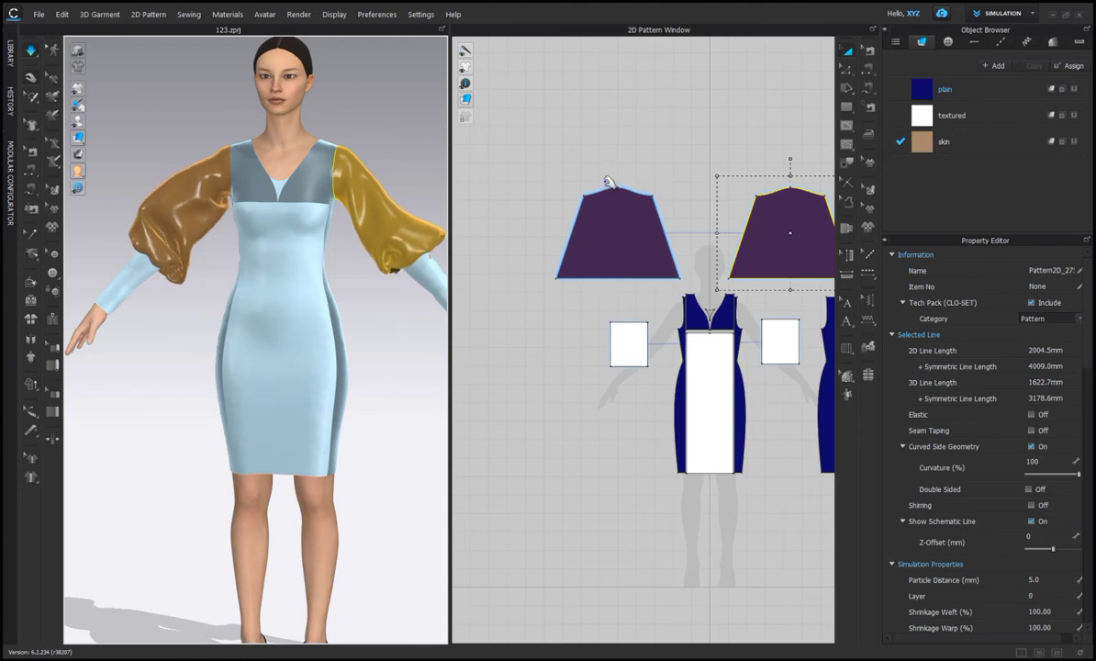
pyautogui.scroll(8, 653, 206)
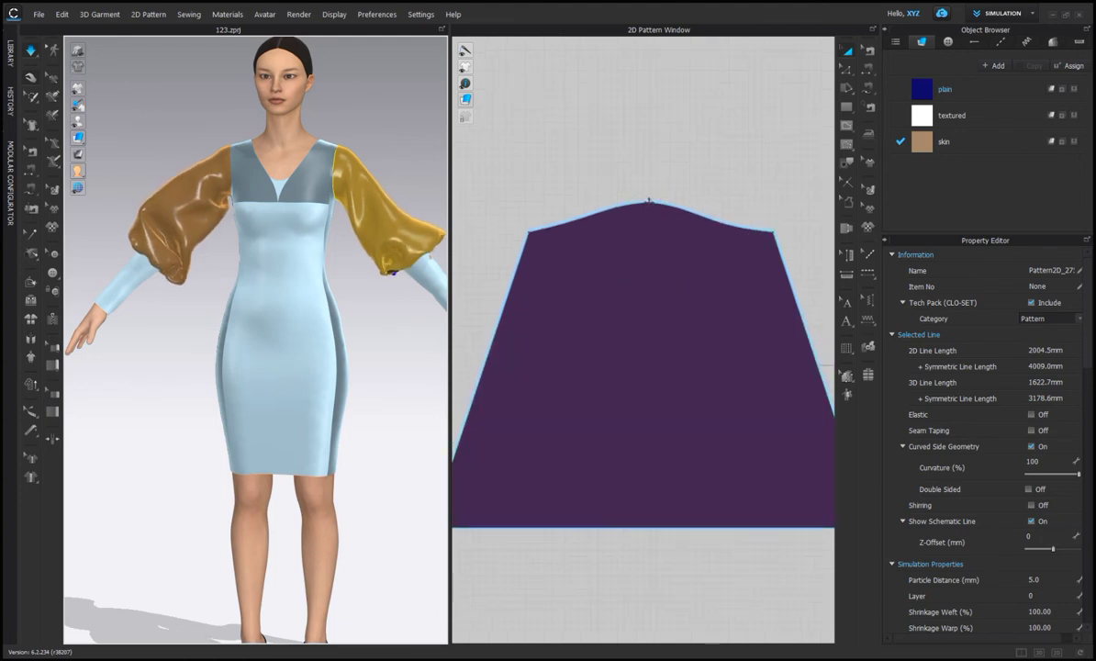
pyautogui.click(650, 200)
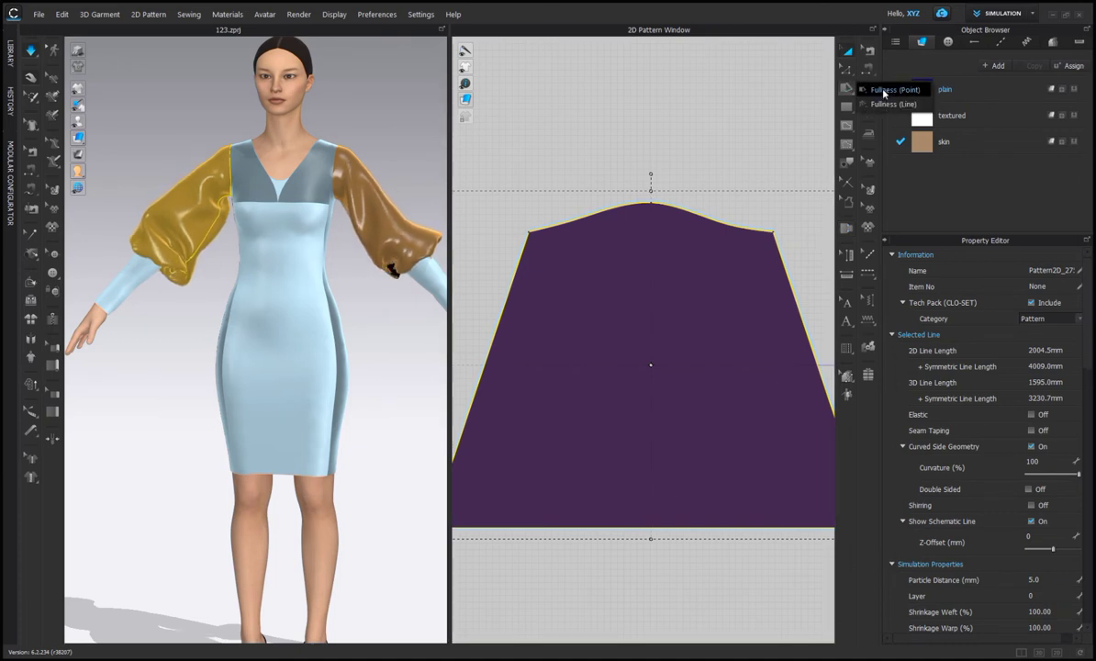
pyautogui.click(886, 90)
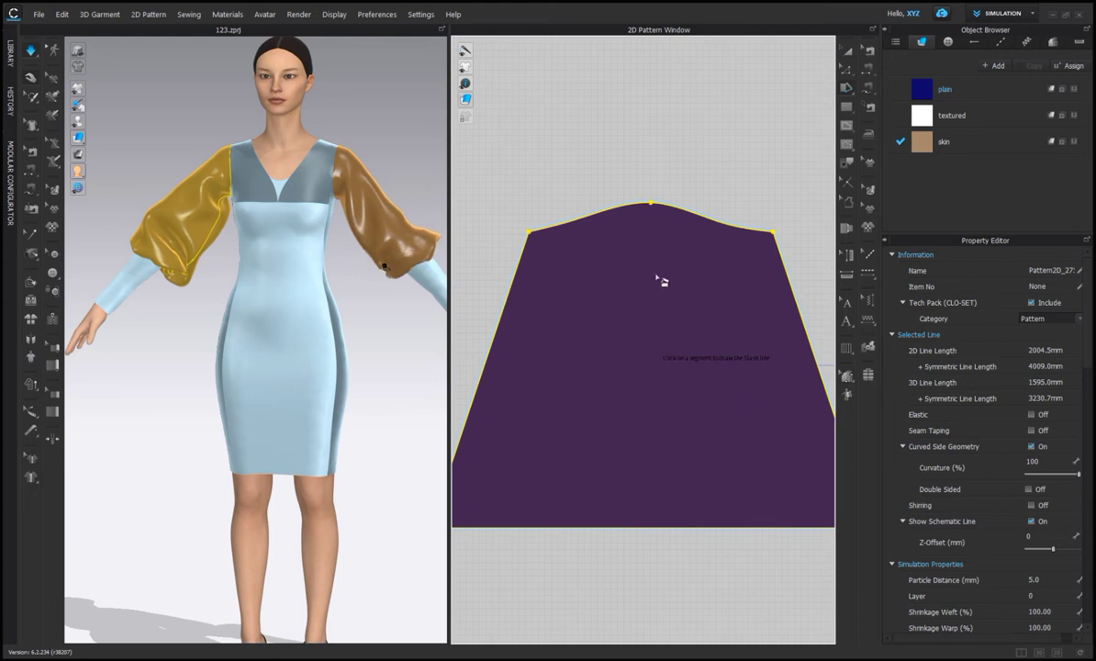
pyautogui.click(651, 203)
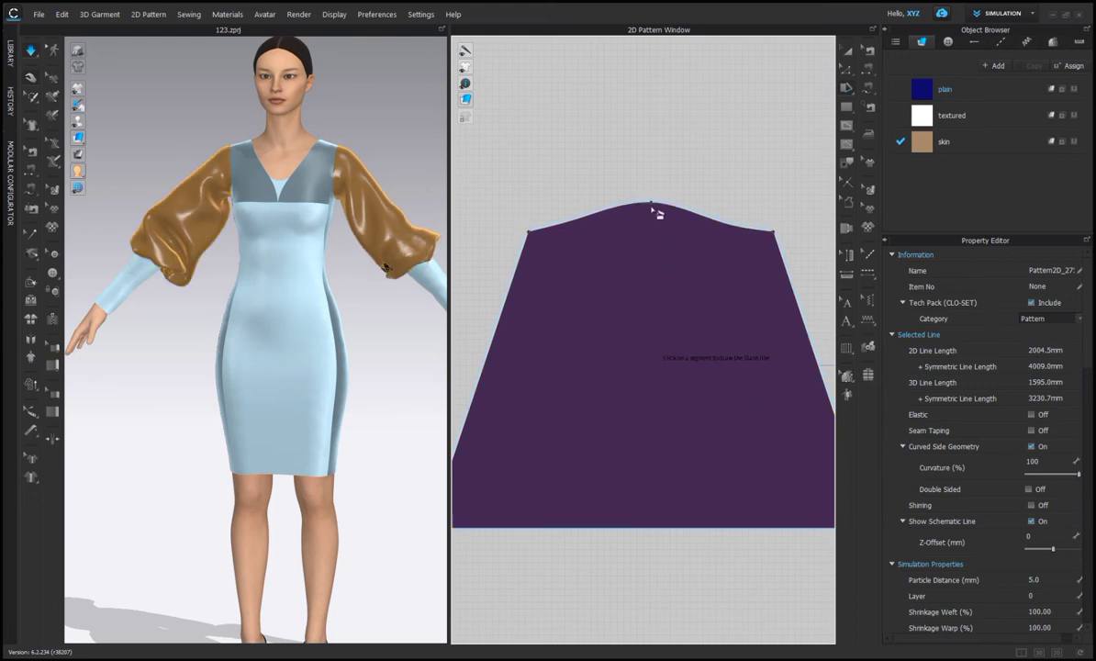
pyautogui.click(644, 528)
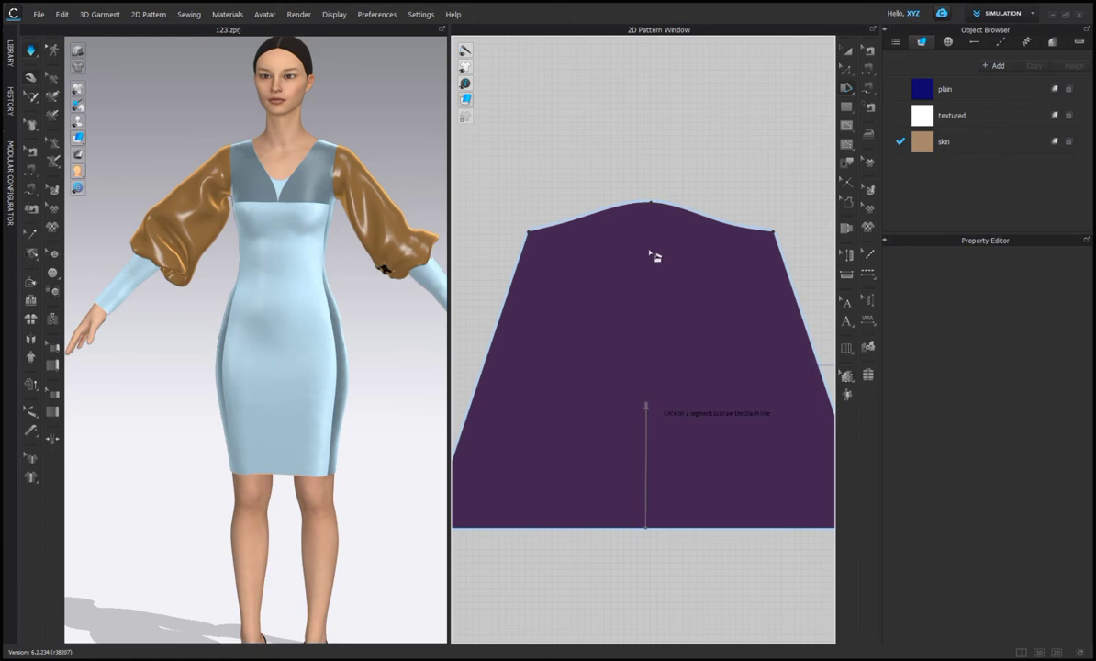
pyautogui.click(652, 204)
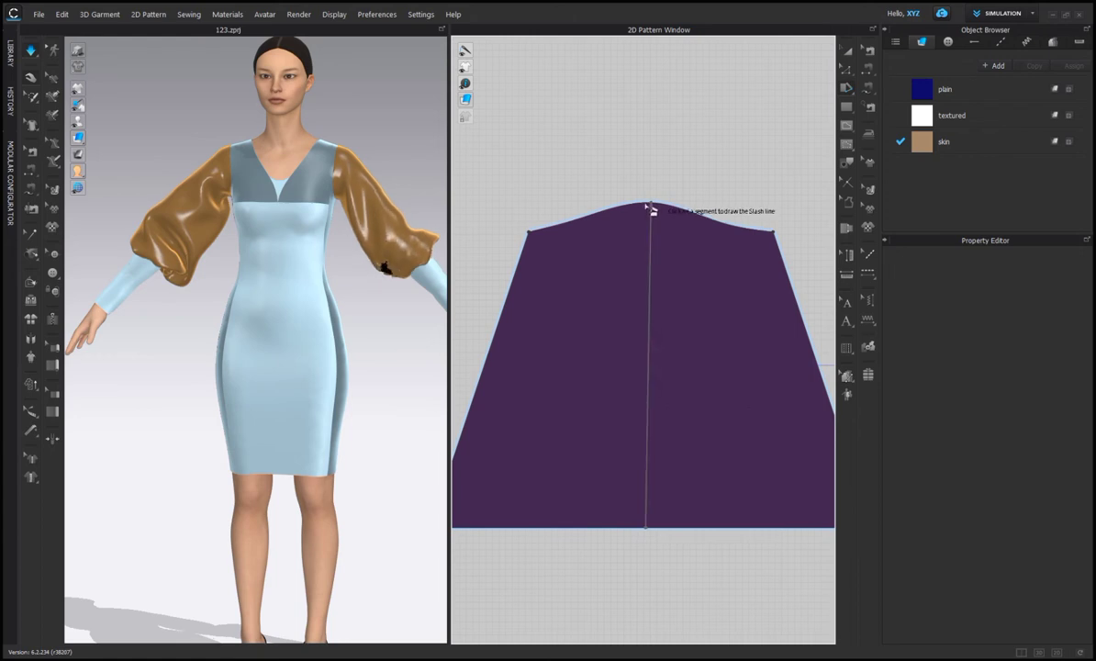
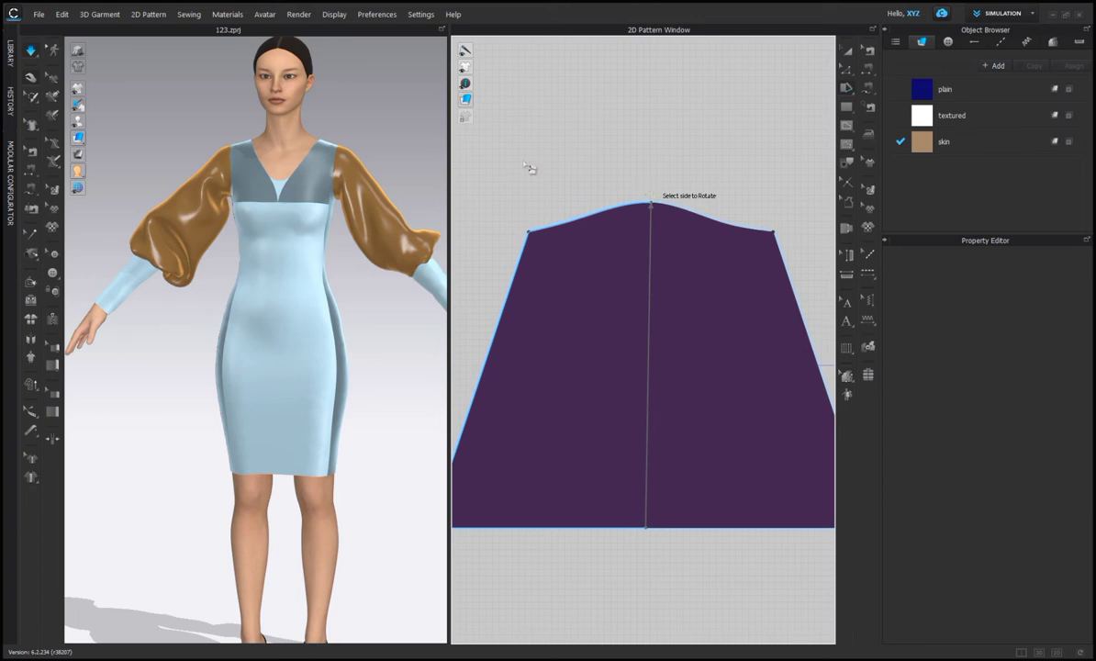
# Pull the underside of the avatar's left sleeve toward the body to even its drape, and cancel the pending Fullness slash line
pyautogui.moveTo(415, 189); pyautogui.dragTo(430, 155, button='right')
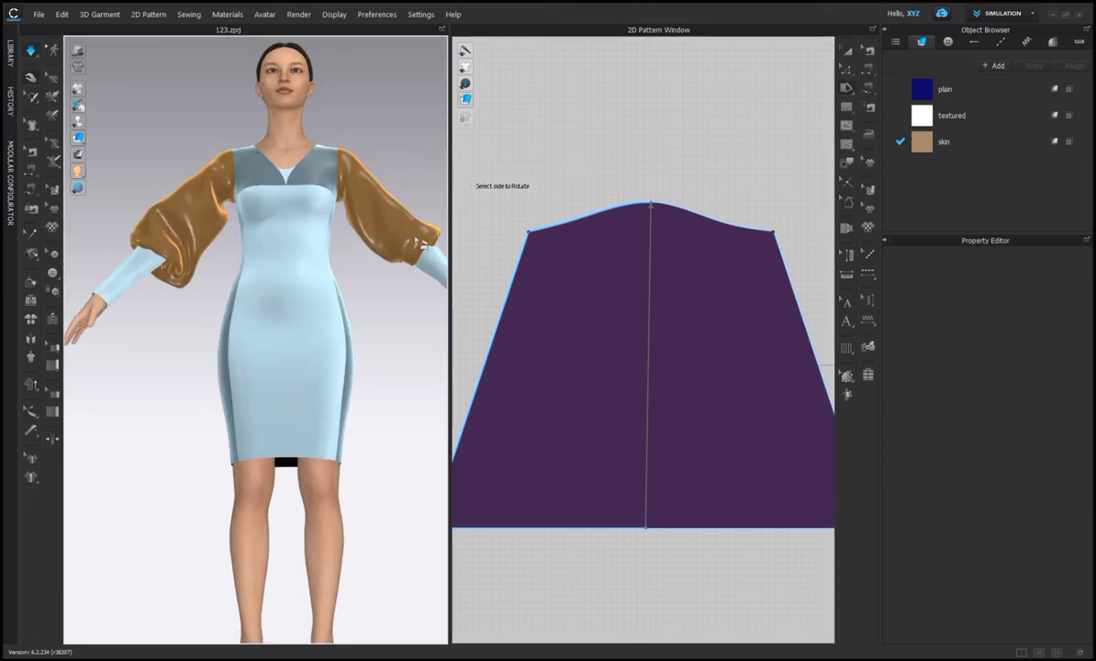
pyautogui.click(361, 263)
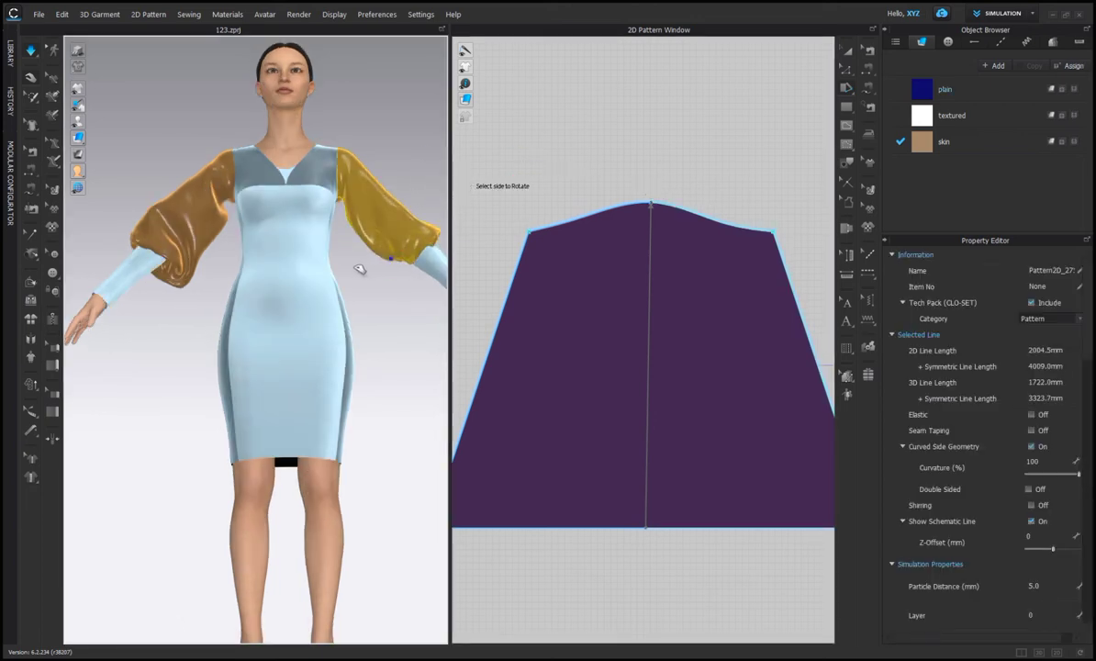
pyautogui.moveTo(347, 264); pyautogui.dragTo(336, 253)
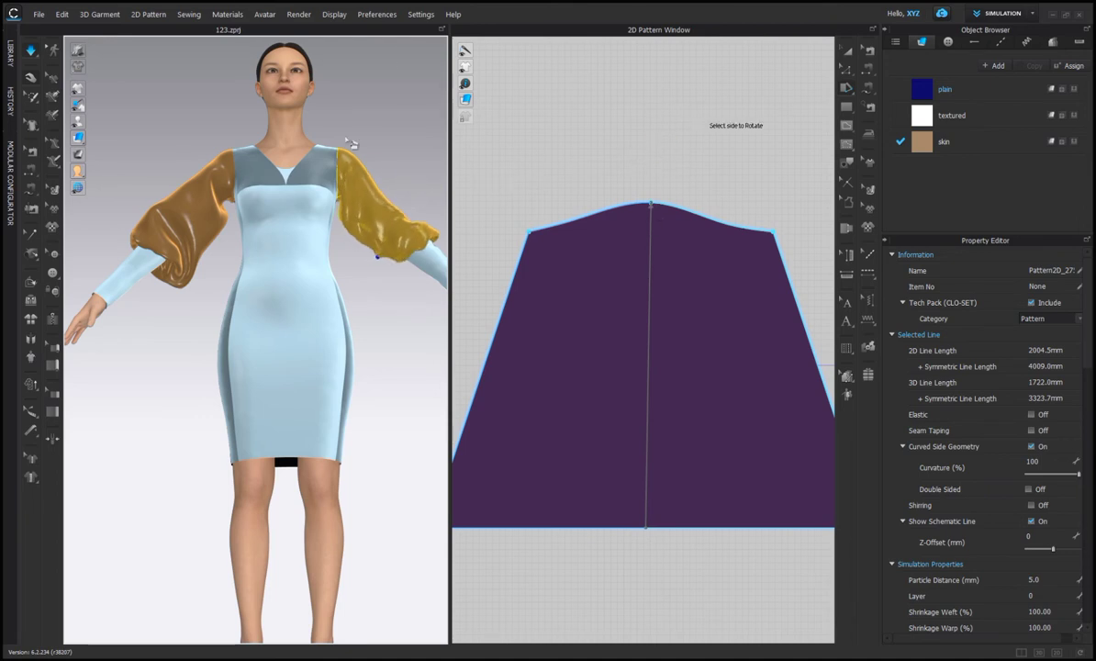
pyautogui.click(619, 136)
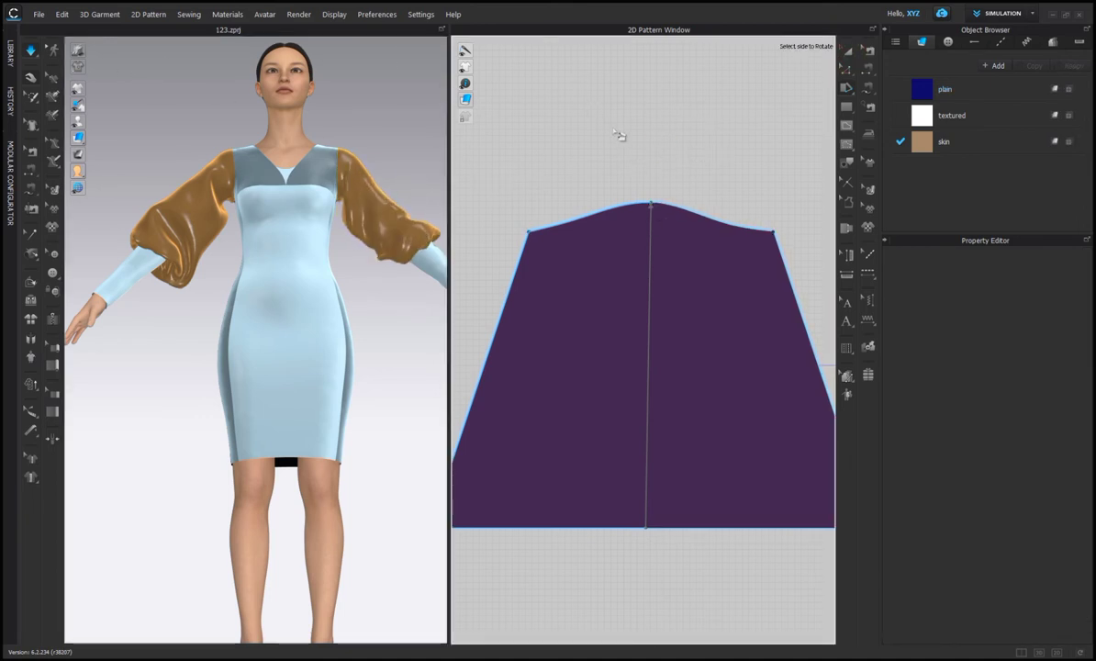
pyautogui.press('a')
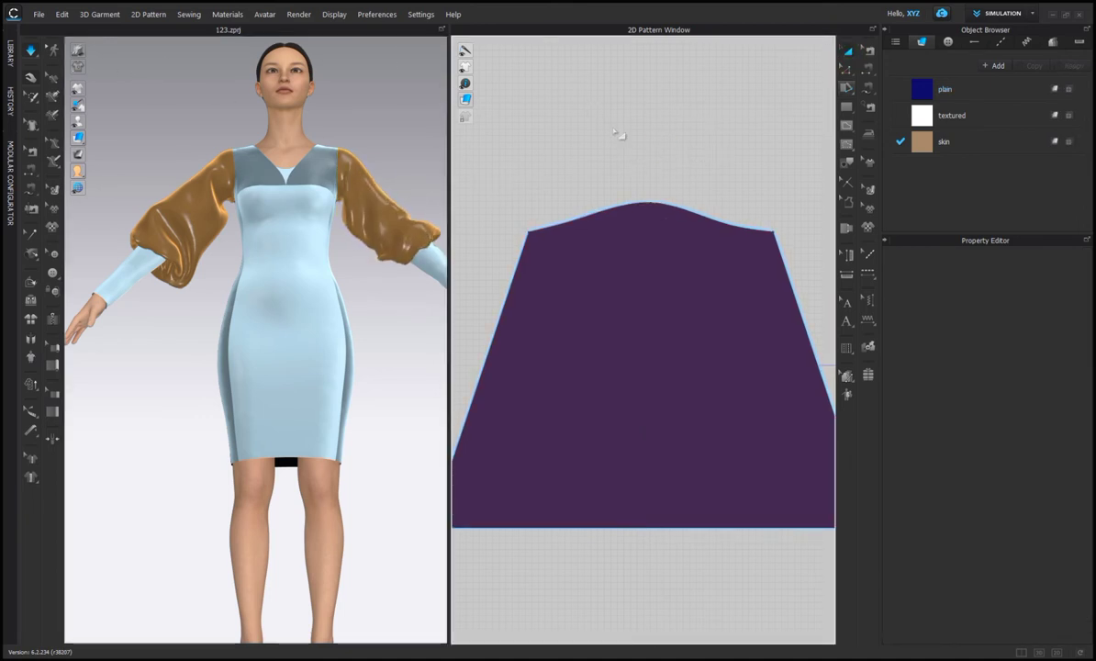
# Simulate the garment in Normal (Default) mode and pull the fabric of the avatar's left sleeve outward from behind
pyautogui.click(31, 55)
pyautogui.click(37, 56)
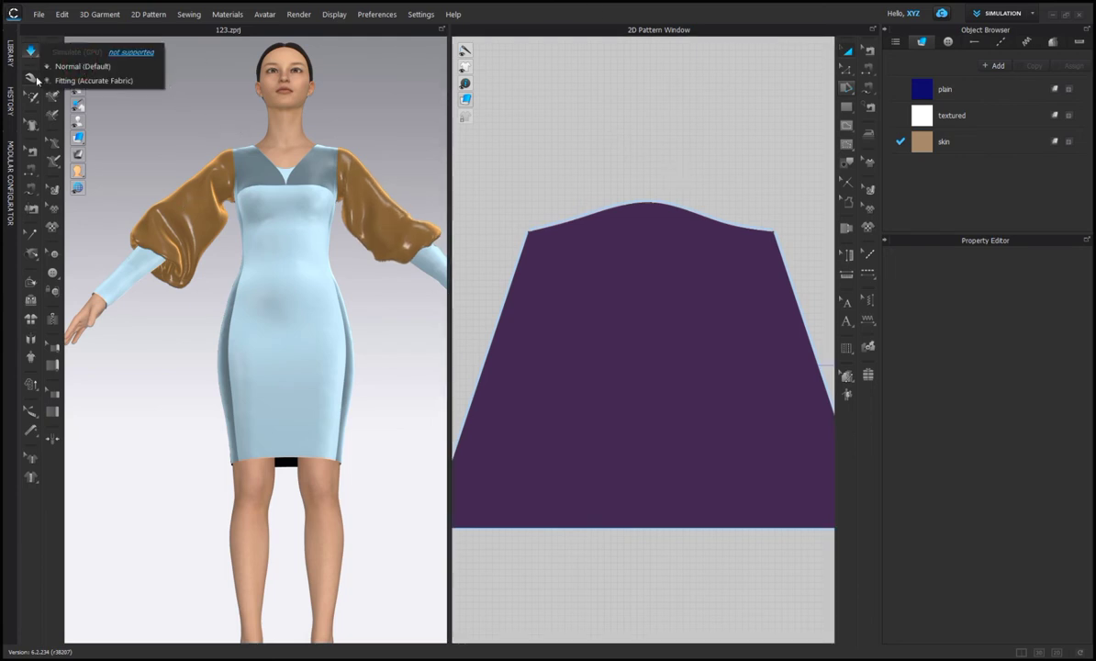
pyautogui.click(87, 67)
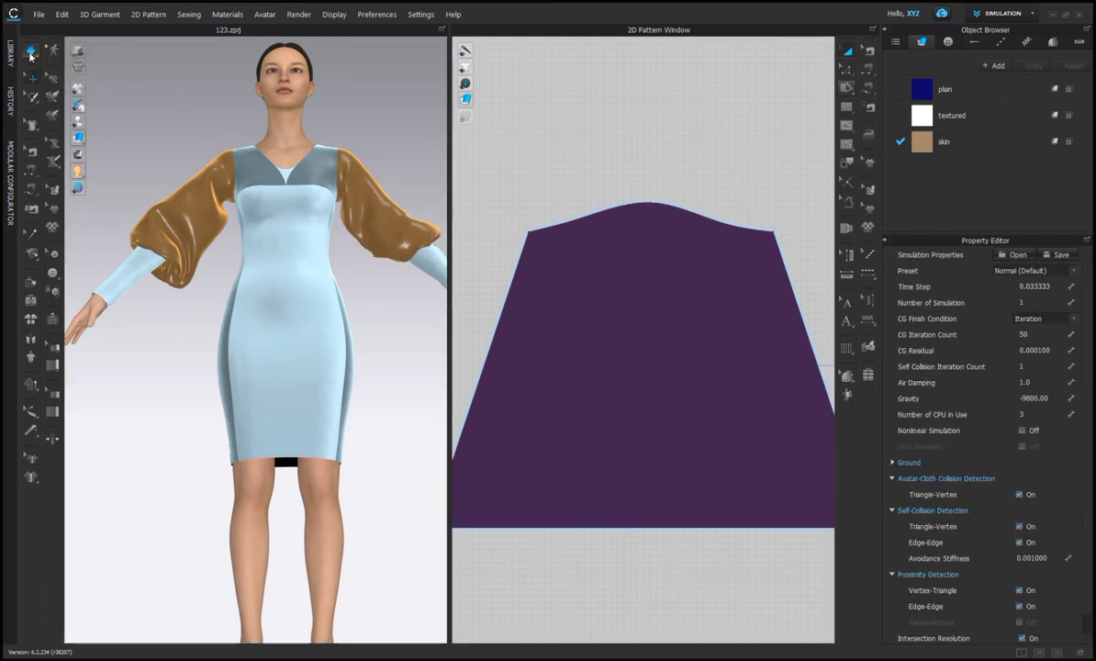
pyautogui.click(31, 55)
pyautogui.scroll(-3, 357, 158)
pyautogui.press('space')
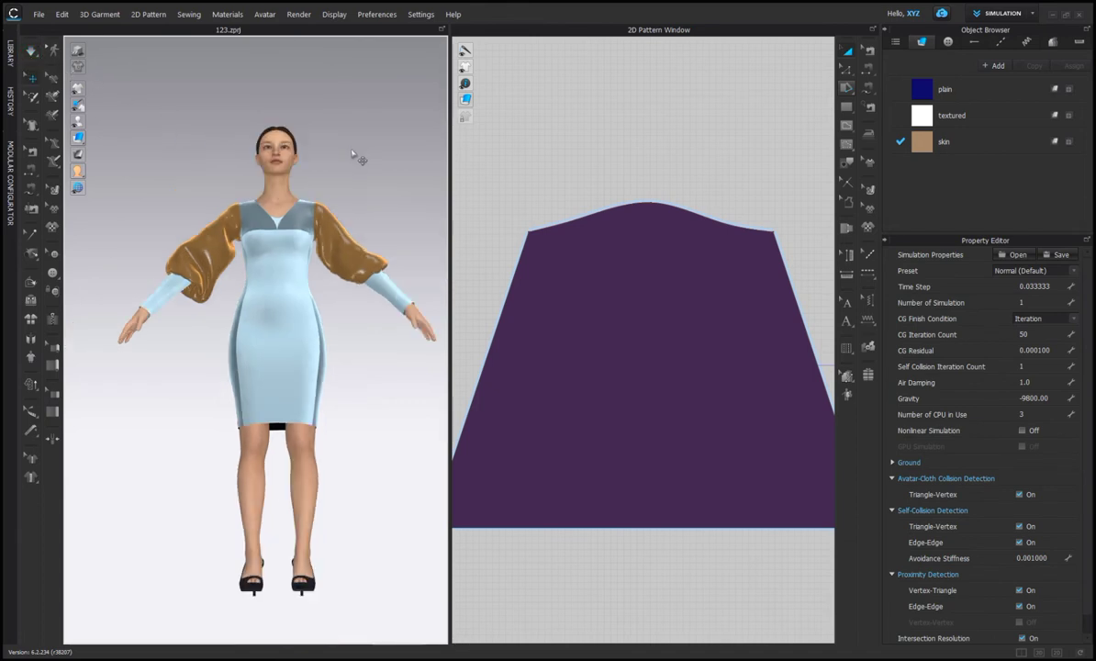
pyautogui.moveTo(353, 203); pyautogui.dragTo(318, 292, button='right')
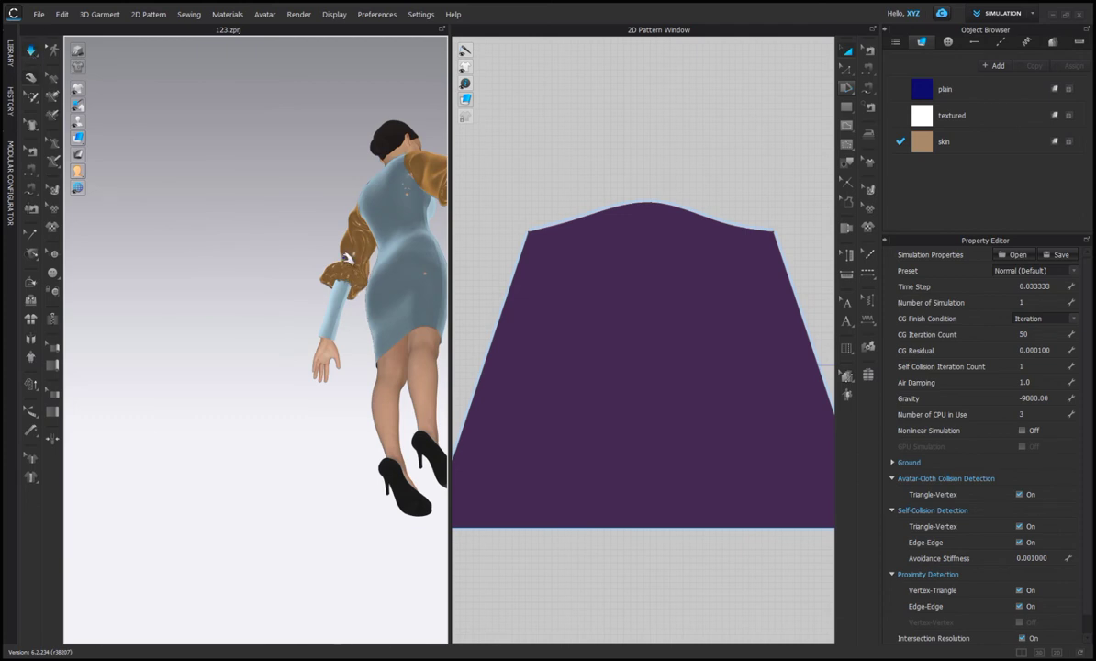
pyautogui.click(329, 243)
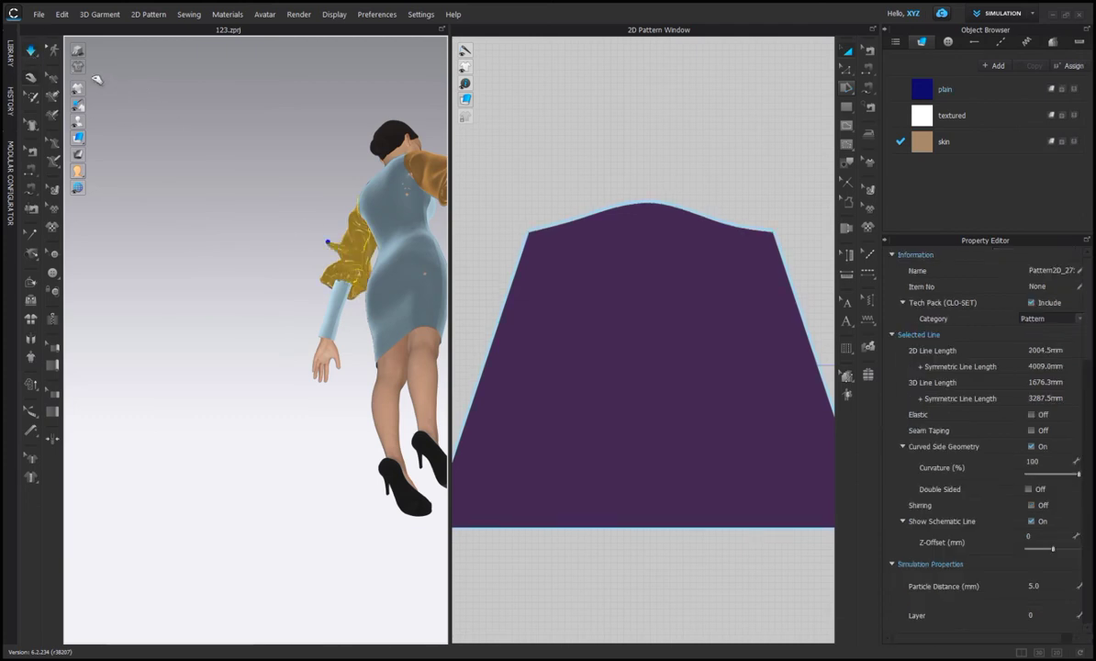
pyautogui.moveTo(207, 262); pyautogui.dragTo(523, 302, button='right')
pyautogui.scroll(2, 365, 355)
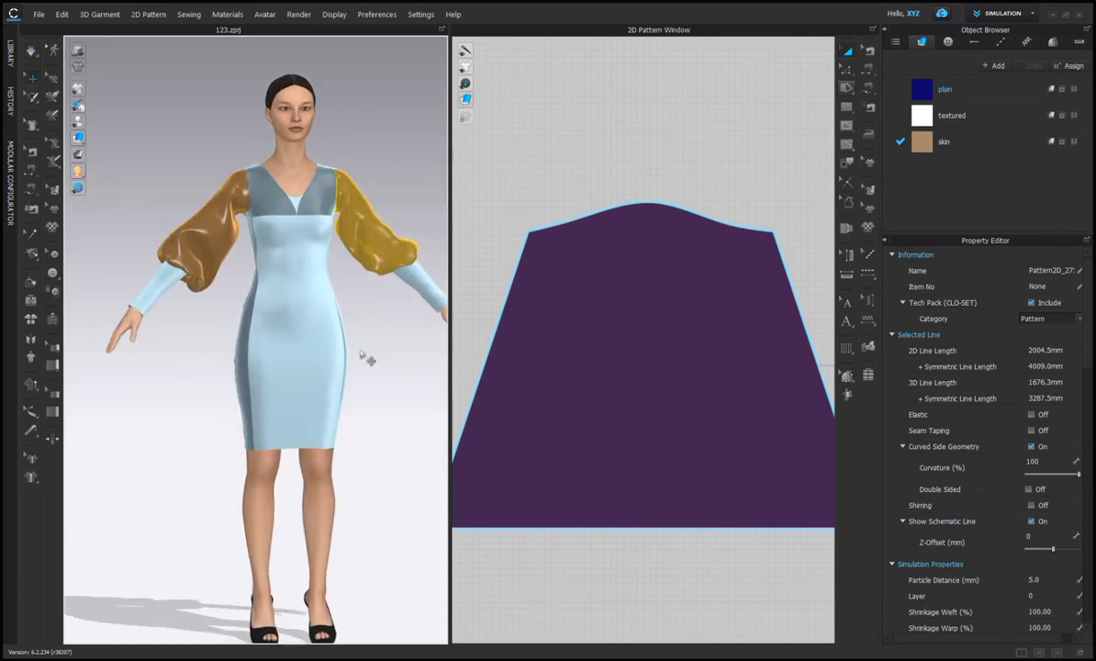
# Unfreeze the dress body and cuff patterns so that they take part in the simulation again
pyautogui.scroll(-5, 645, 421)
pyautogui.scroll(-3, 645, 420)
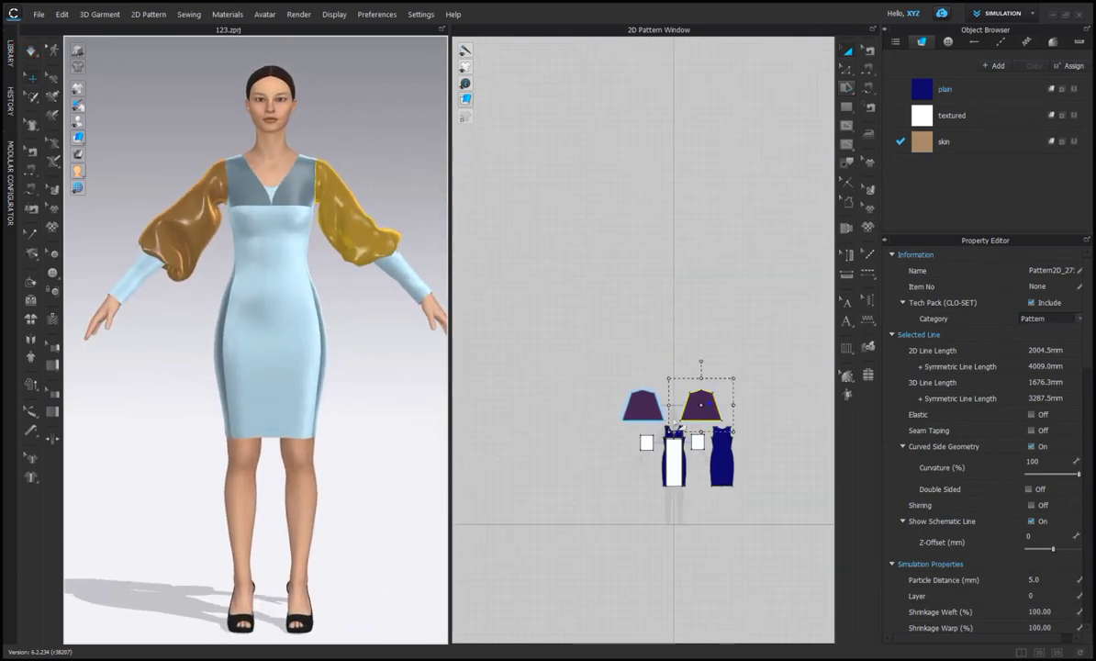
pyautogui.moveTo(552, 273); pyautogui.dragTo(719, 507)
pyautogui.rightClick(627, 424)
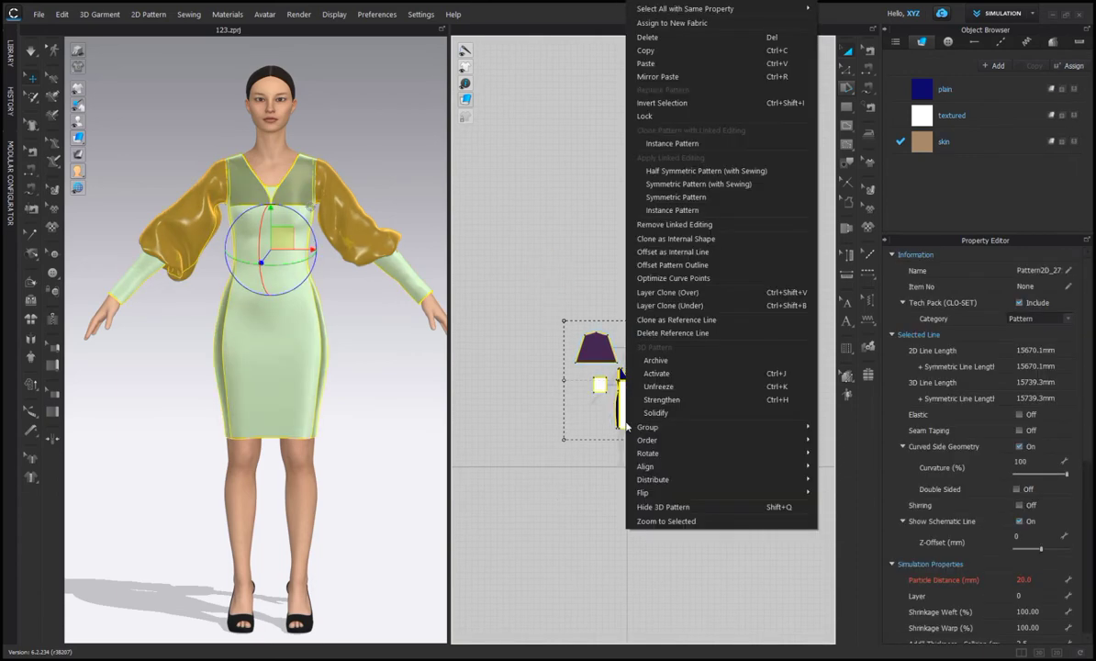
pyautogui.click(643, 361)
pyautogui.click(578, 276)
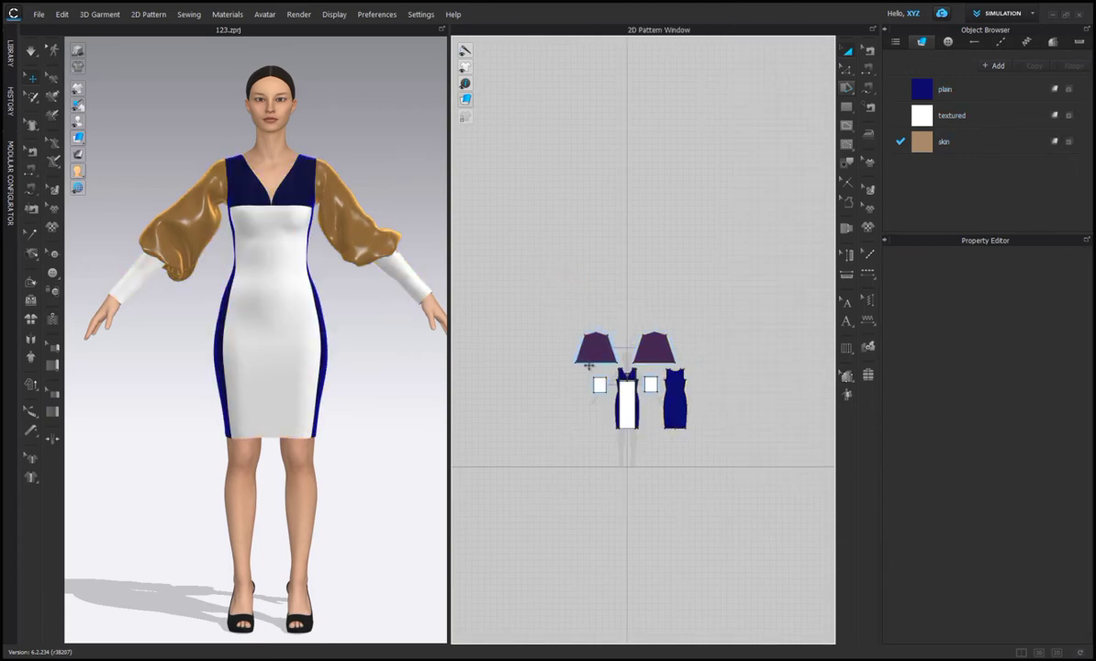
# Unstrengthen both sleeve patterns to restore their normal fabric stiffness
pyautogui.rightClick(594, 351)
pyautogui.click(626, 372)
pyautogui.rightClick(661, 348)
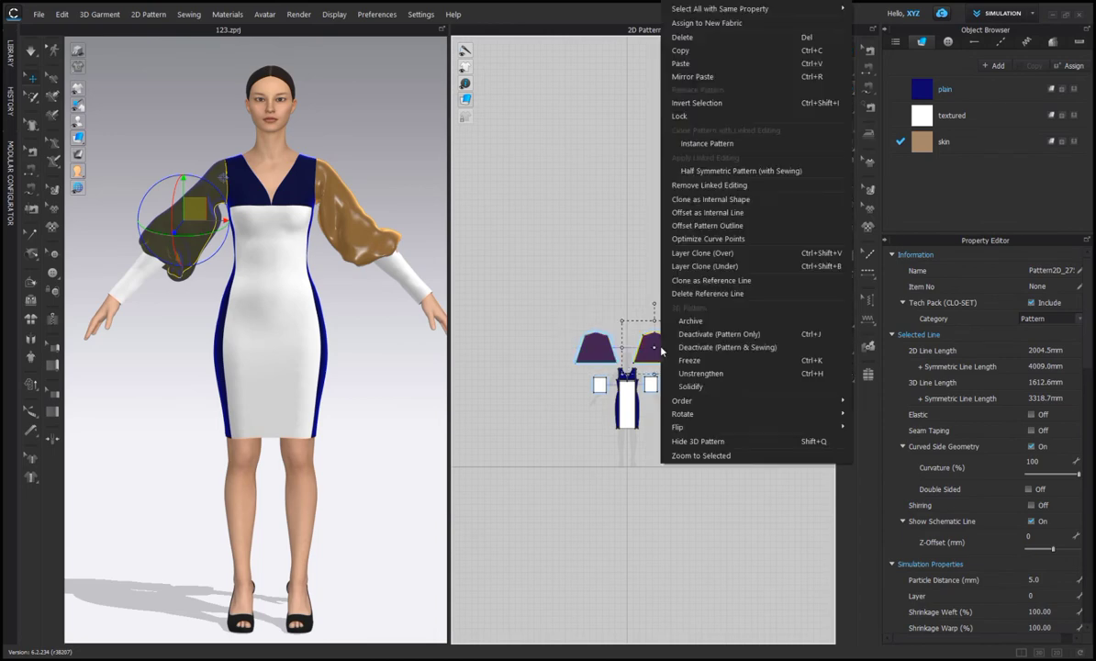
pyautogui.click(693, 362)
# Simulate the whole garment and pull the lower part of the avatar's left sleeve to adjust its drape
pyautogui.click(402, 330)
pyautogui.moveTo(404, 332); pyautogui.dragTo(217, 119, button='right')
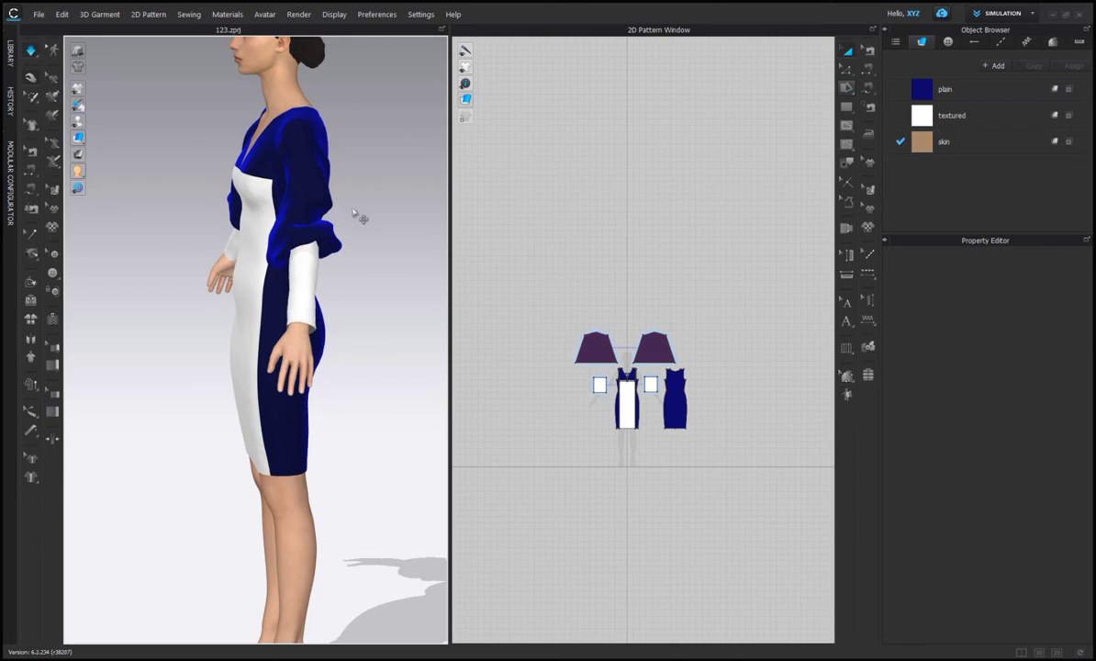
pyautogui.moveTo(423, 195); pyautogui.dragTo(487, 191, button='right')
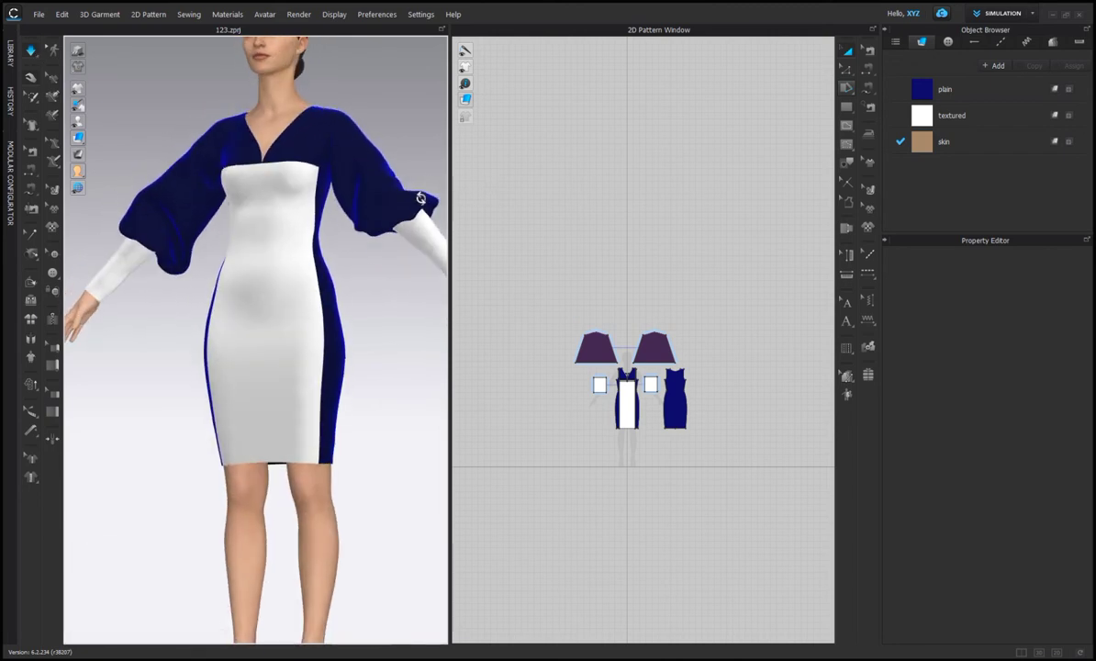
pyautogui.click(399, 207)
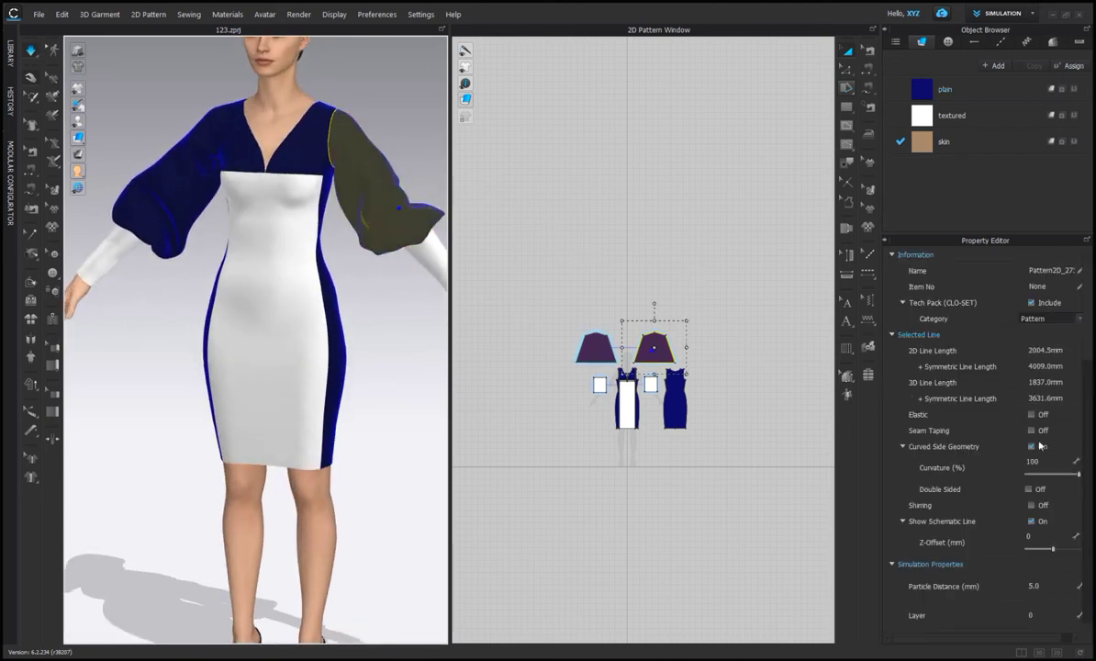
# Set the particle distance of both sleeve patterns to 20 mm and check the value on each sleeve
pyautogui.scroll(-5, 1049, 493)
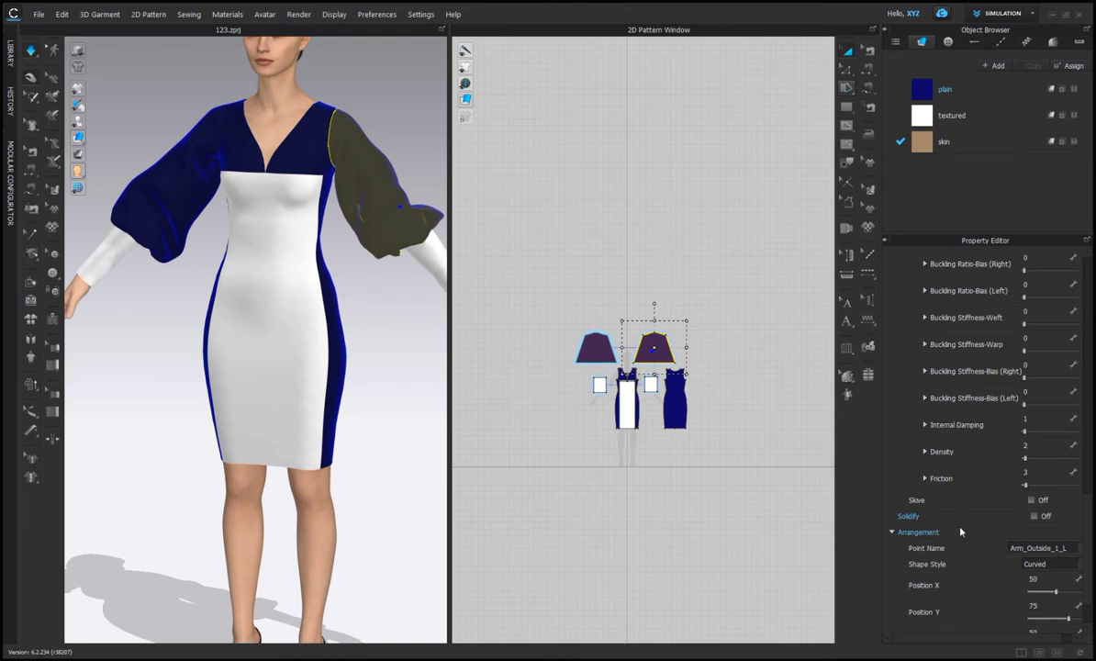
pyautogui.scroll(10, 961, 531)
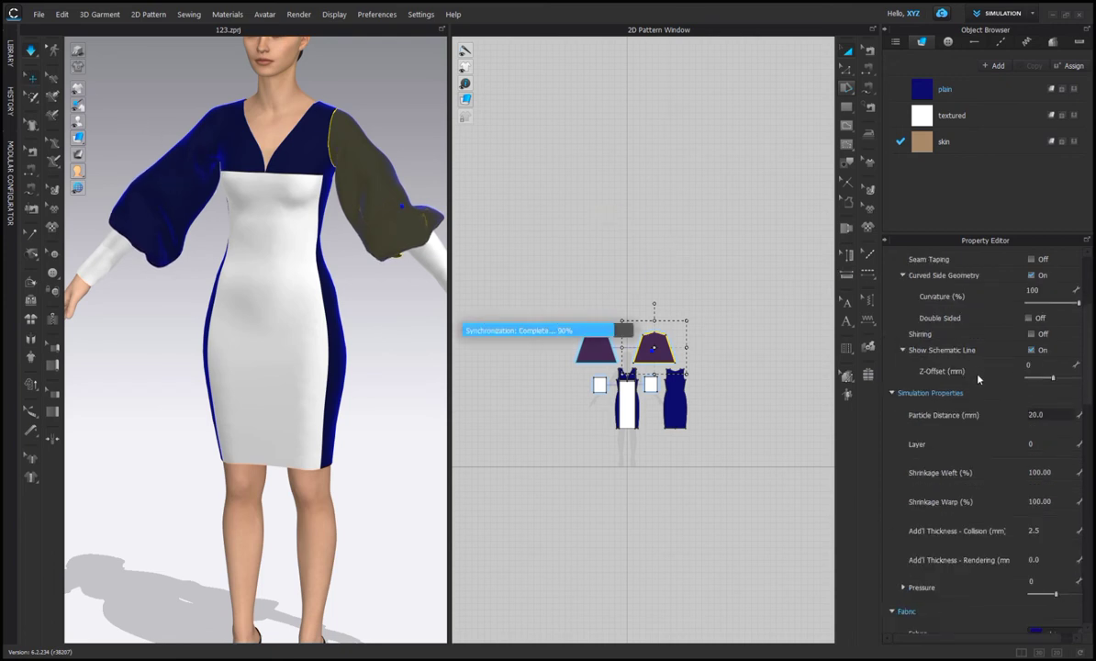
pyautogui.press('Escape')
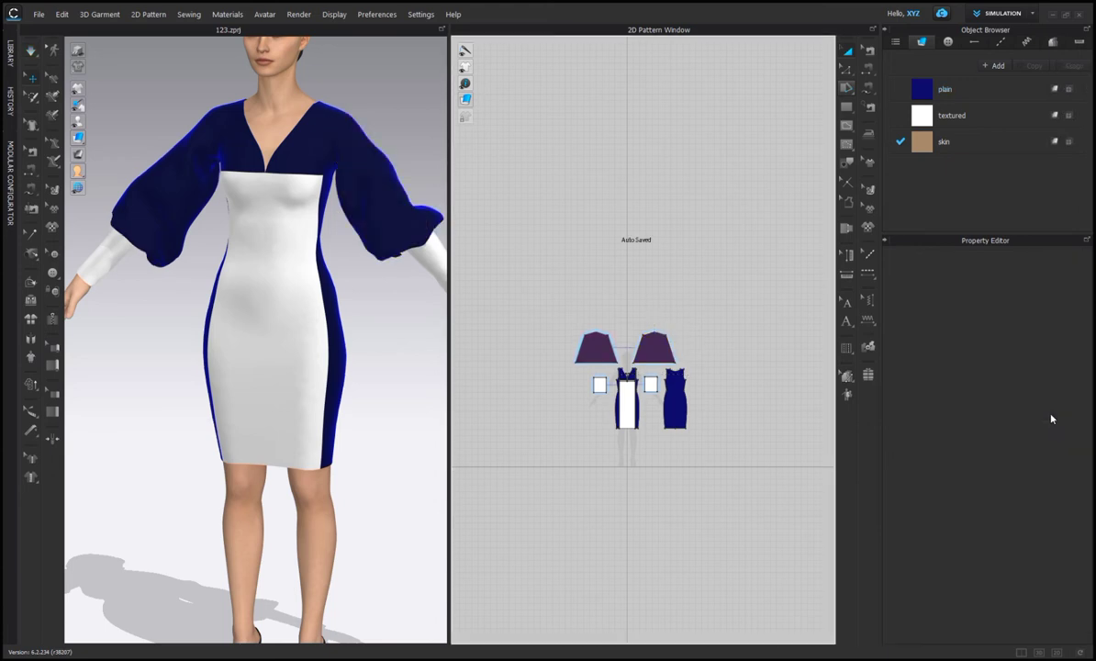
pyautogui.click(596, 348)
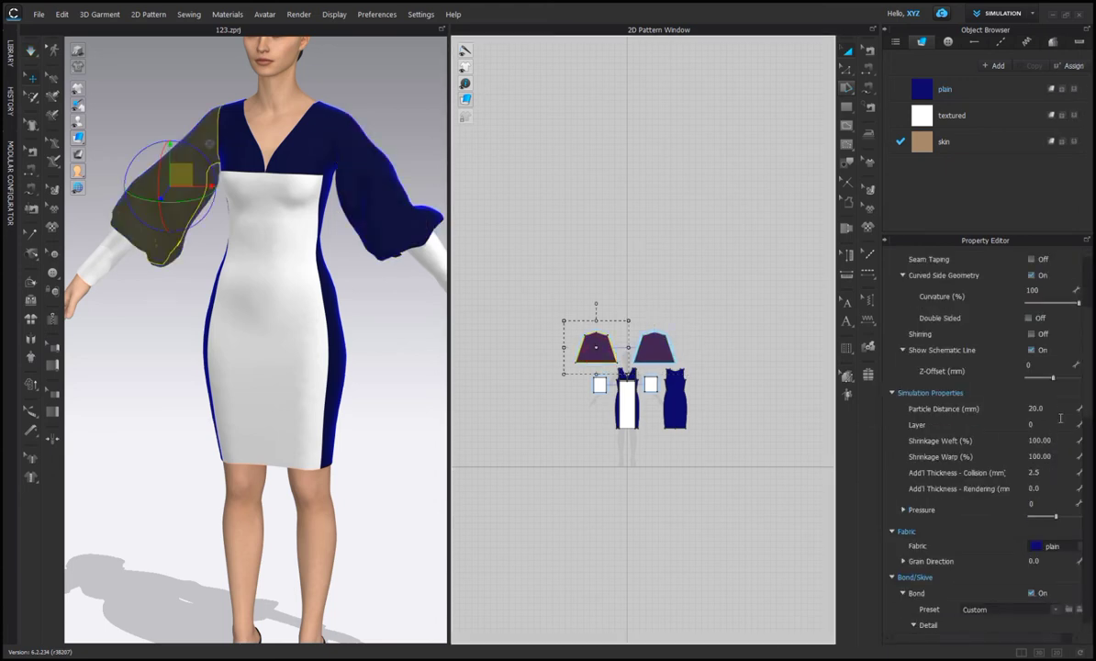
pyautogui.click(654, 348)
pyautogui.click(416, 340)
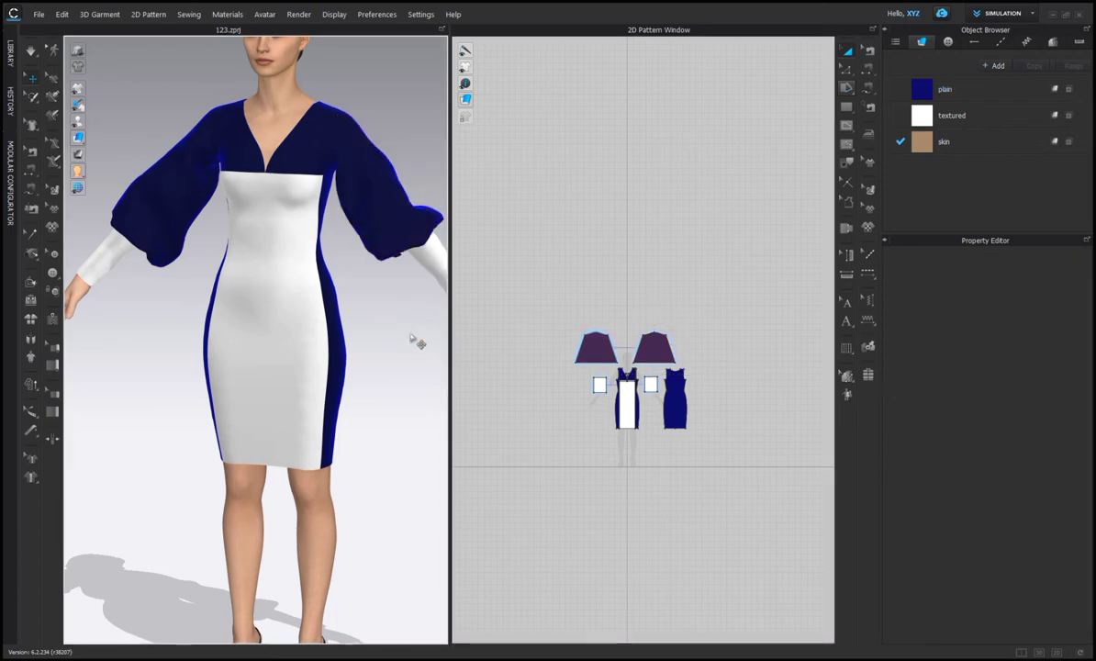
# Simulate the garment with the coarser sleeve mesh and pull the avatar's left sleeve hem to even its puff
pyautogui.scroll(3, 419, 332)
pyautogui.moveTo(419, 330); pyautogui.dragTo(532, 300, button='right')
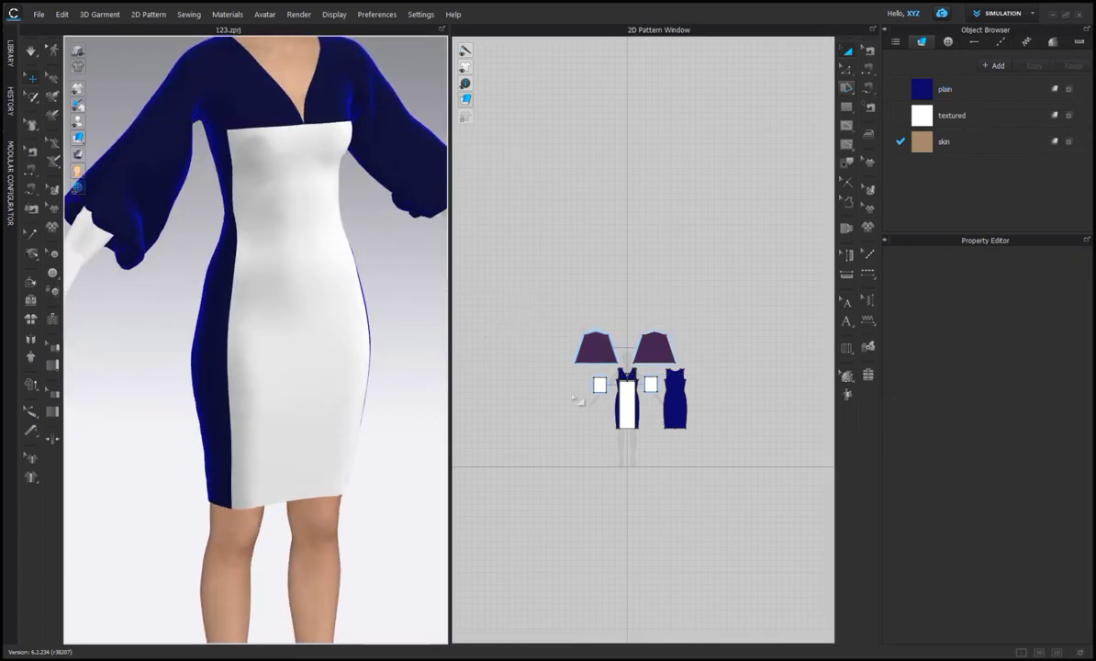
pyautogui.click(597, 385)
pyautogui.moveTo(356, 312); pyautogui.dragTo(534, 336, button='right')
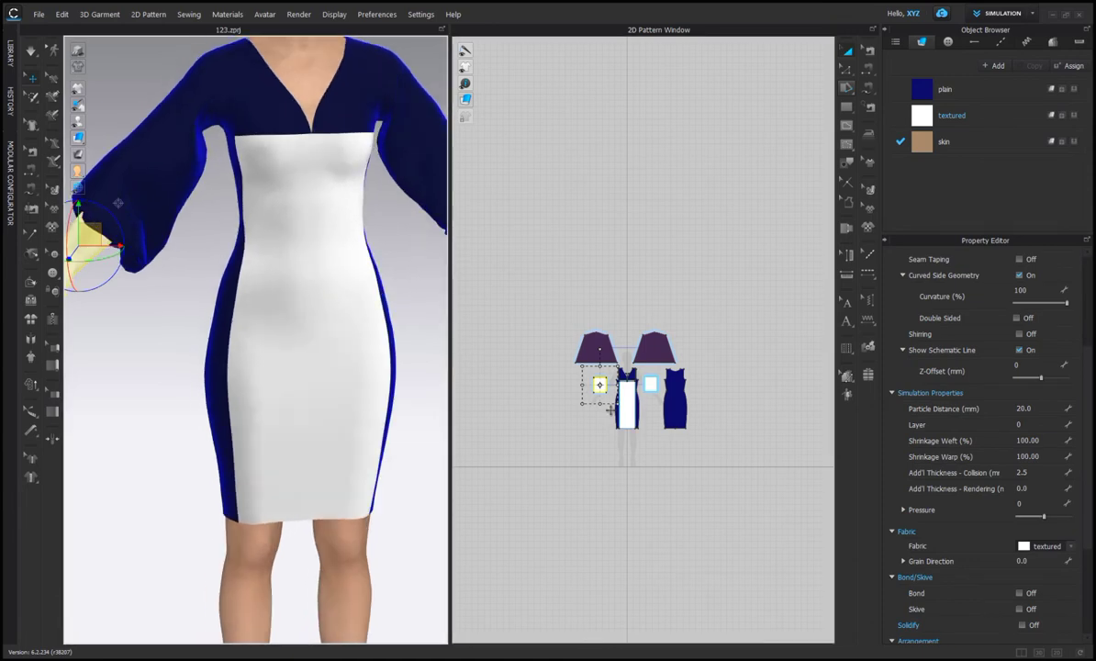
pyautogui.moveTo(439, 354); pyautogui.dragTo(379, 335, button='right')
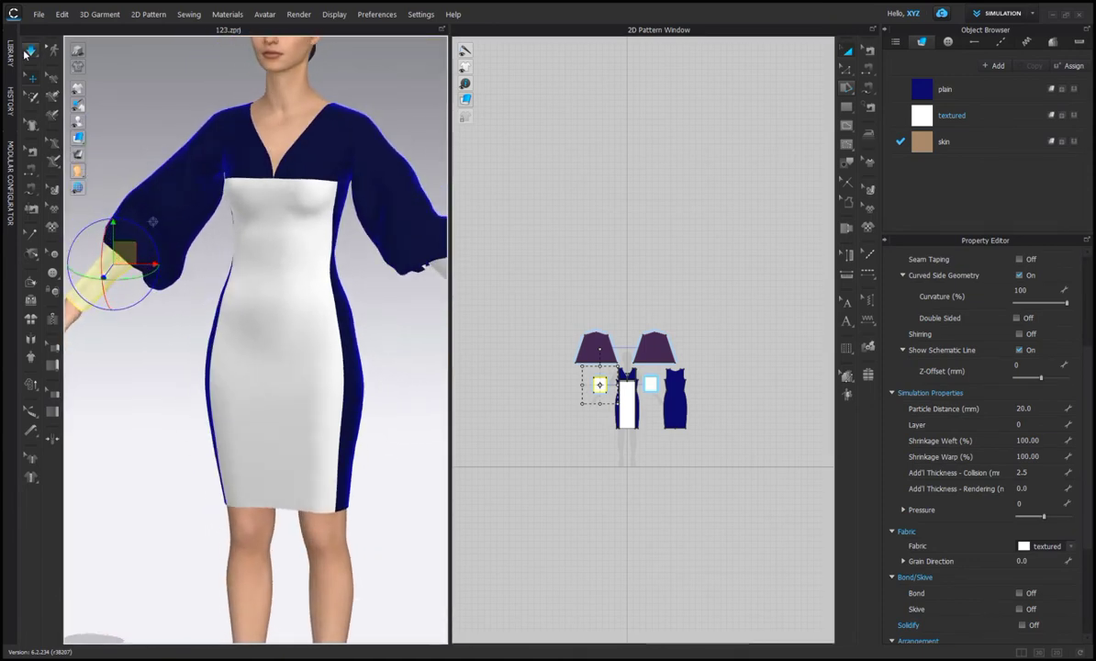
pyautogui.click(26, 55)
pyautogui.scroll(-4, 379, 303)
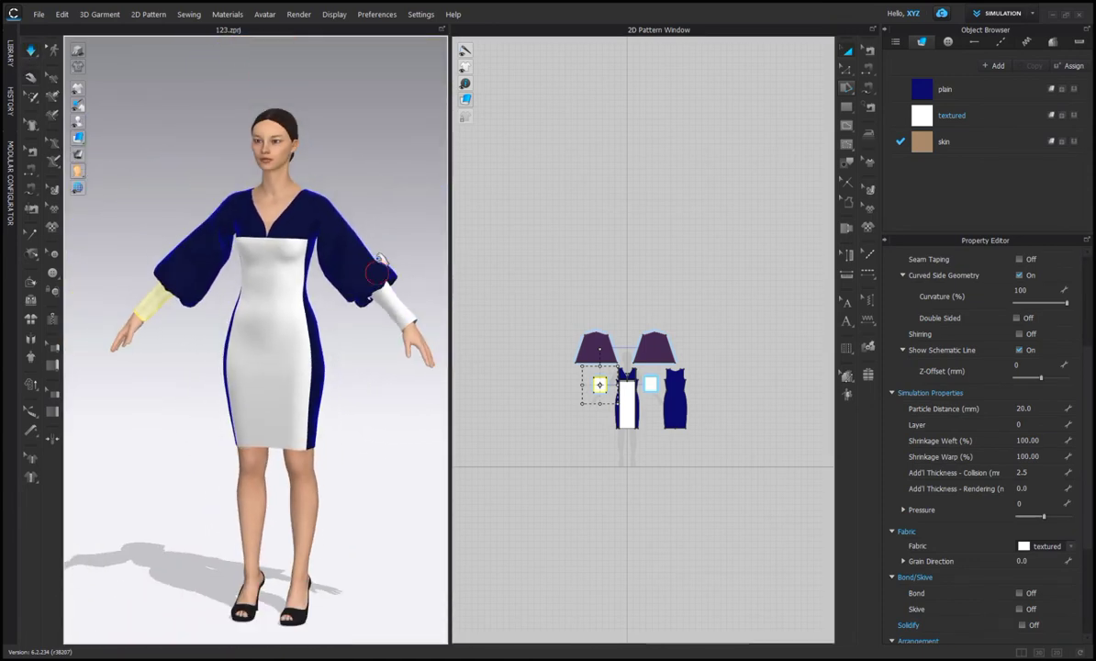
pyautogui.moveTo(379, 259); pyautogui.dragTo(391, 176)
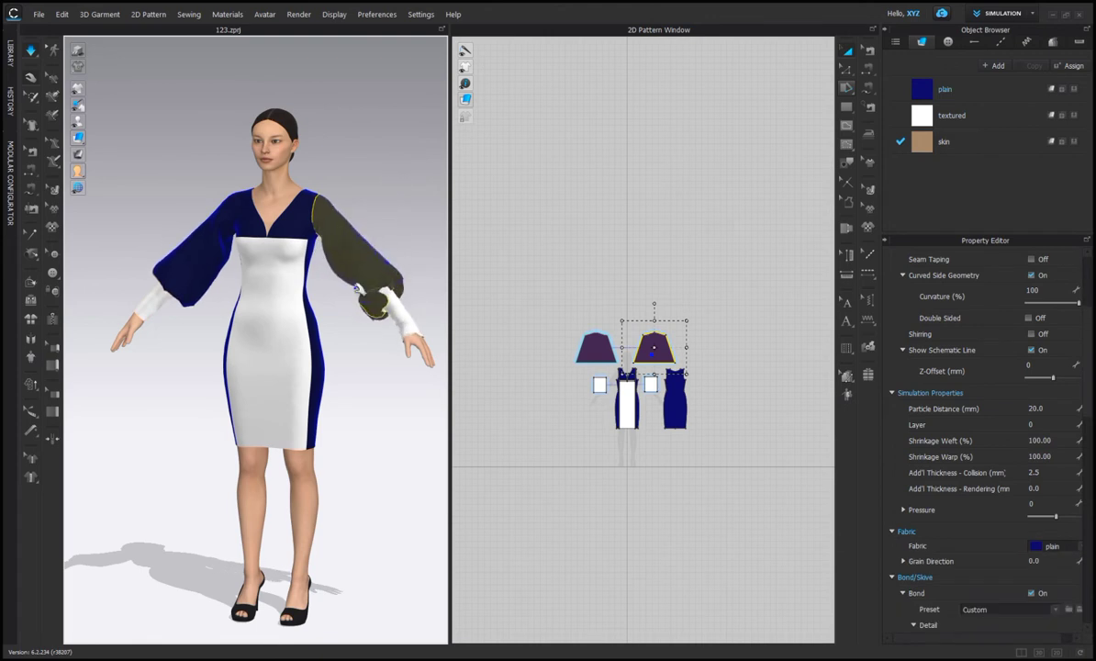
pyautogui.moveTo(357, 288); pyautogui.dragTo(373, 276)
pyautogui.click(154, 306)
pyautogui.scroll(-2, 416, 312)
pyautogui.moveTo(417, 312)
pyautogui.mouseDown(button='right')
pyautogui.moveTo(467, 266)
pyautogui.moveTo(433, 311)
pyautogui.mouseUp(button='right')
pyautogui.press('space')
# Solidify both cuff patterns so that they hold their shape at the wrists
pyautogui.scroll(5, 390, 284)
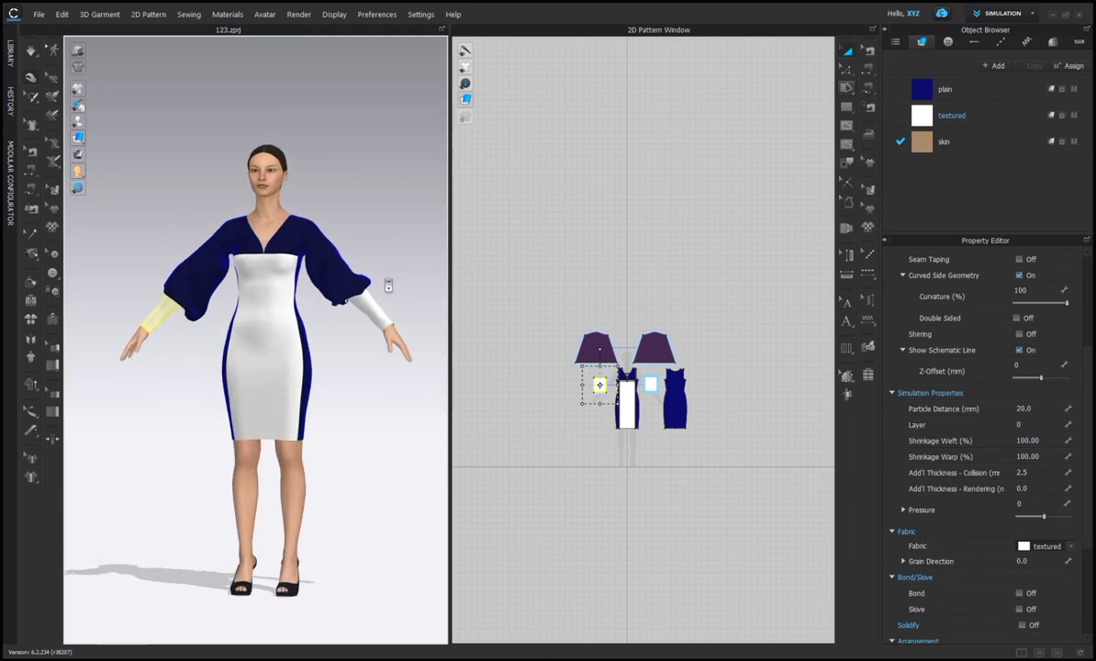
pyautogui.scroll(3, 598, 395)
pyautogui.rightClick(599, 382)
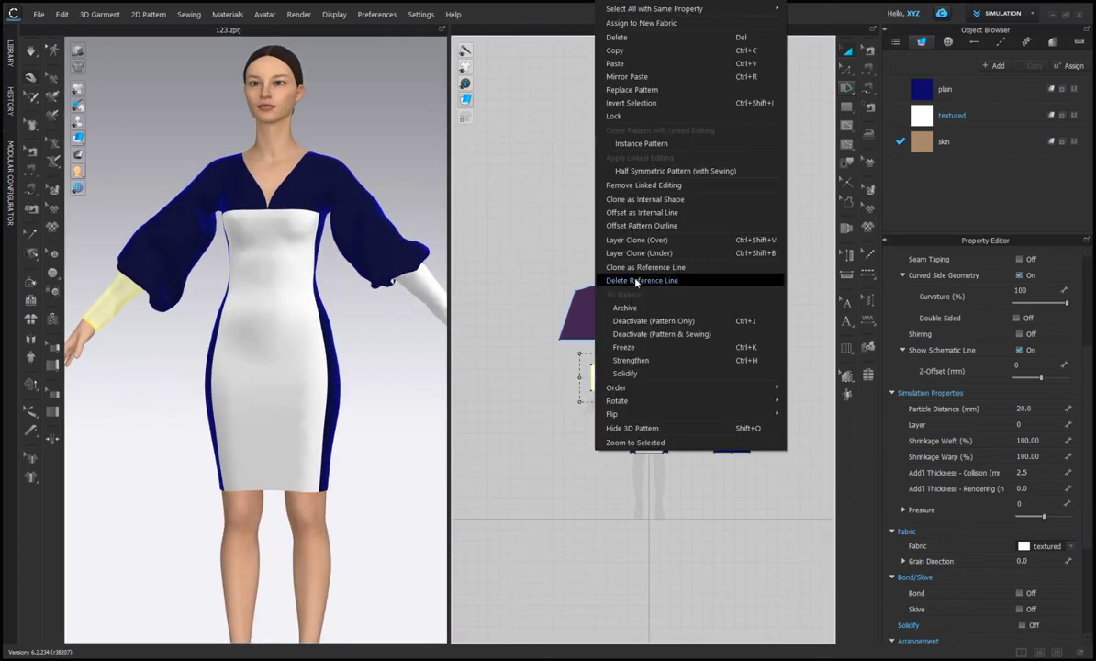
pyautogui.click(629, 372)
pyautogui.rightClick(687, 377)
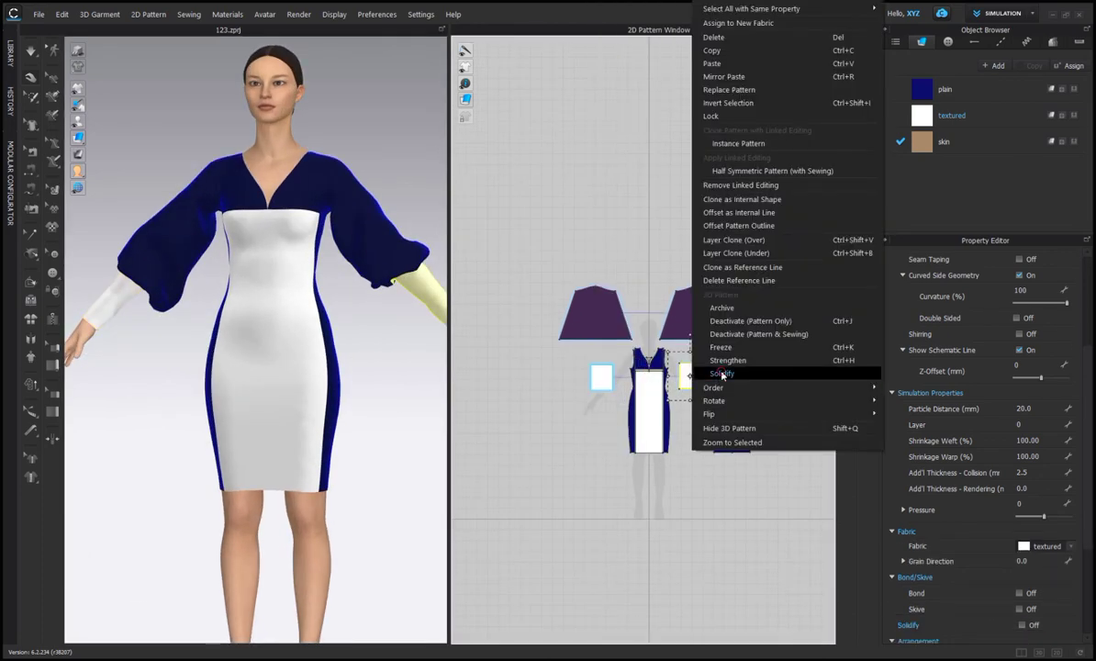
pyautogui.click(729, 373)
# Narrow the rectangular cuff patterns slightly by bringing both of their side edges inward
pyautogui.moveTo(367, 375); pyautogui.dragTo(409, 369, button='right')
pyautogui.scroll(6, 604, 389)
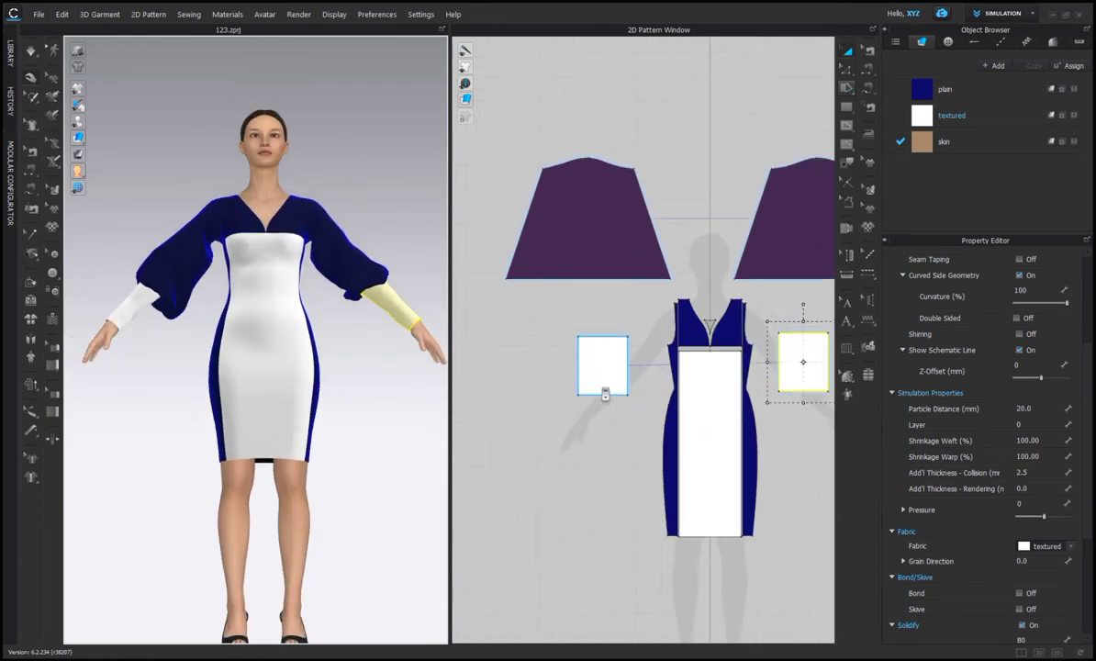
pyautogui.click(597, 369)
pyautogui.moveTo(538, 339); pyautogui.dragTo(542, 338)
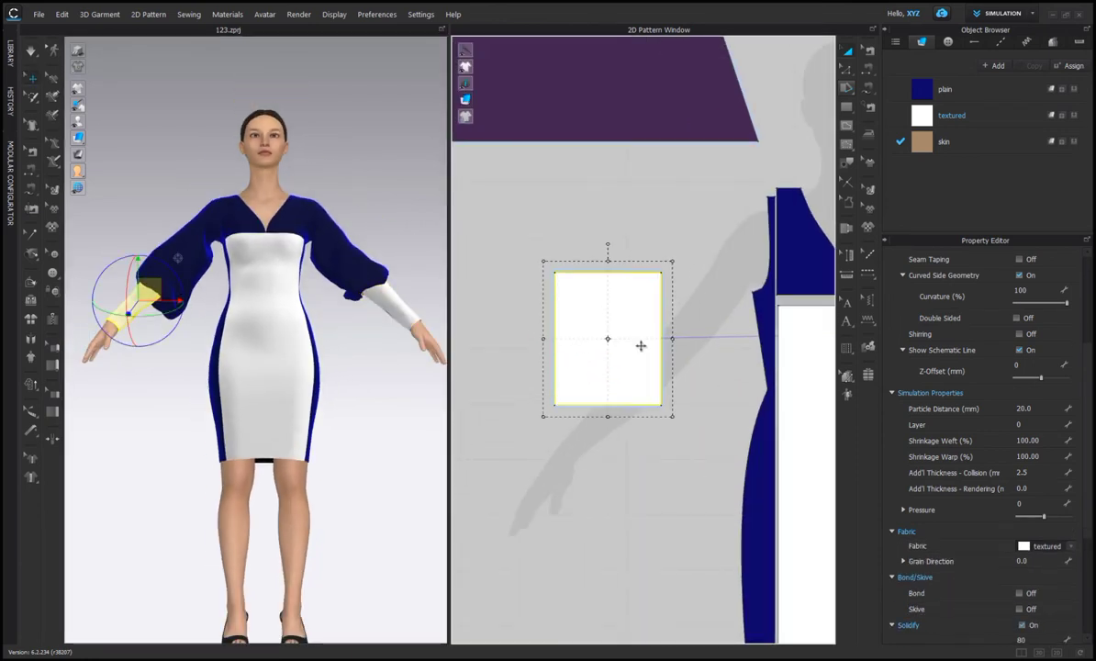
pyautogui.moveTo(670, 339); pyautogui.dragTo(664, 339)
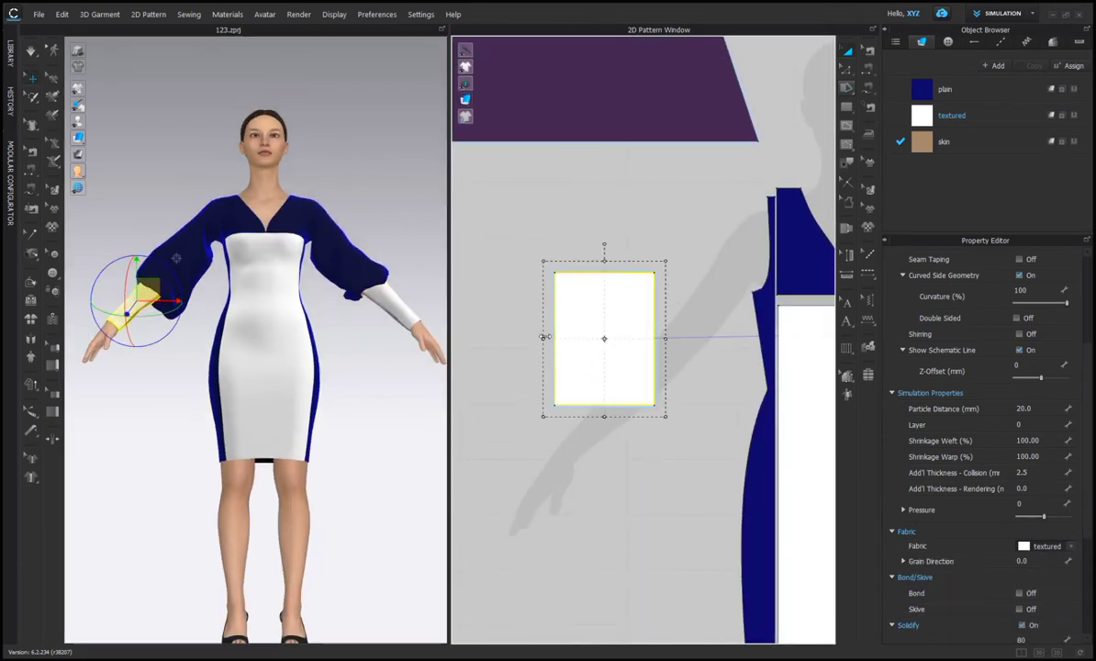
pyautogui.moveTo(542, 338); pyautogui.dragTo(547, 339)
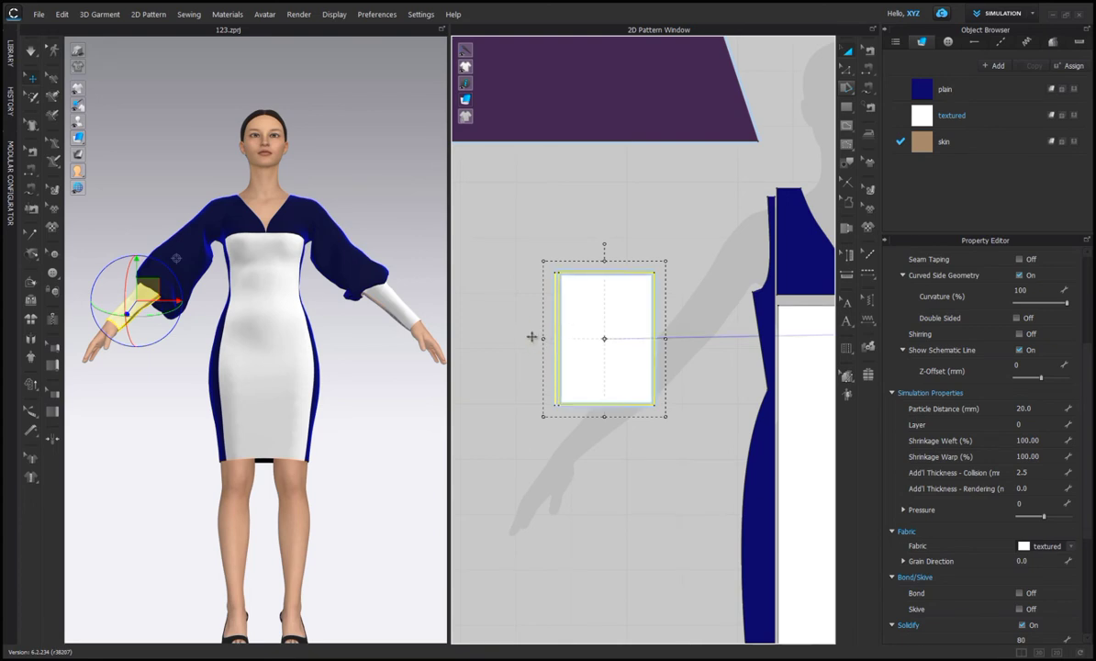
# Simulate the garment with the narrowed cuffs and pull the lower fabric of both sleeves to even out their puffs
pyautogui.click(30, 51)
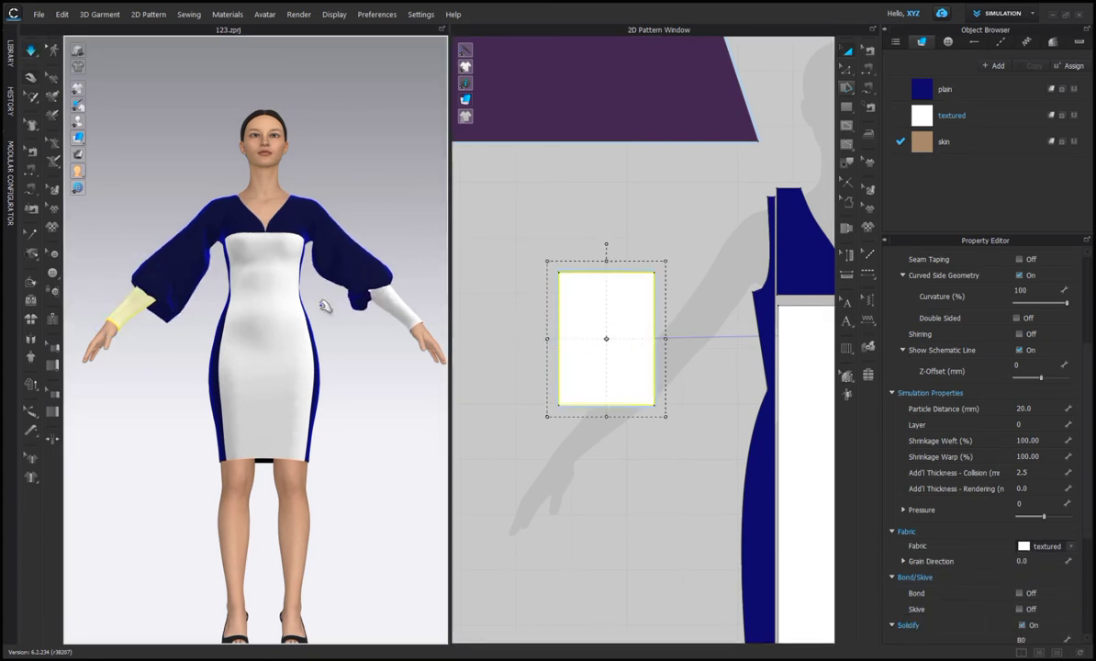
pyautogui.moveTo(325, 307); pyautogui.dragTo(379, 352, button='right')
pyautogui.moveTo(286, 316); pyautogui.dragTo(230, 300, button='right')
pyautogui.click(199, 239)
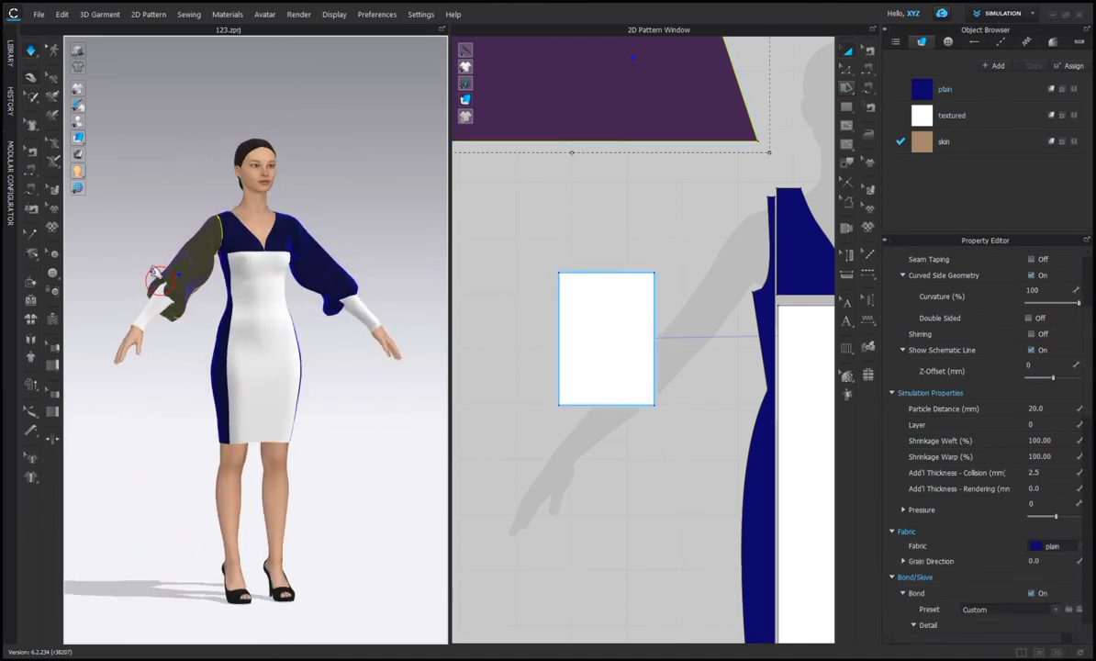
pyautogui.moveTo(154, 272); pyautogui.dragTo(131, 236)
pyautogui.moveTo(328, 275); pyautogui.dragTo(306, 285)
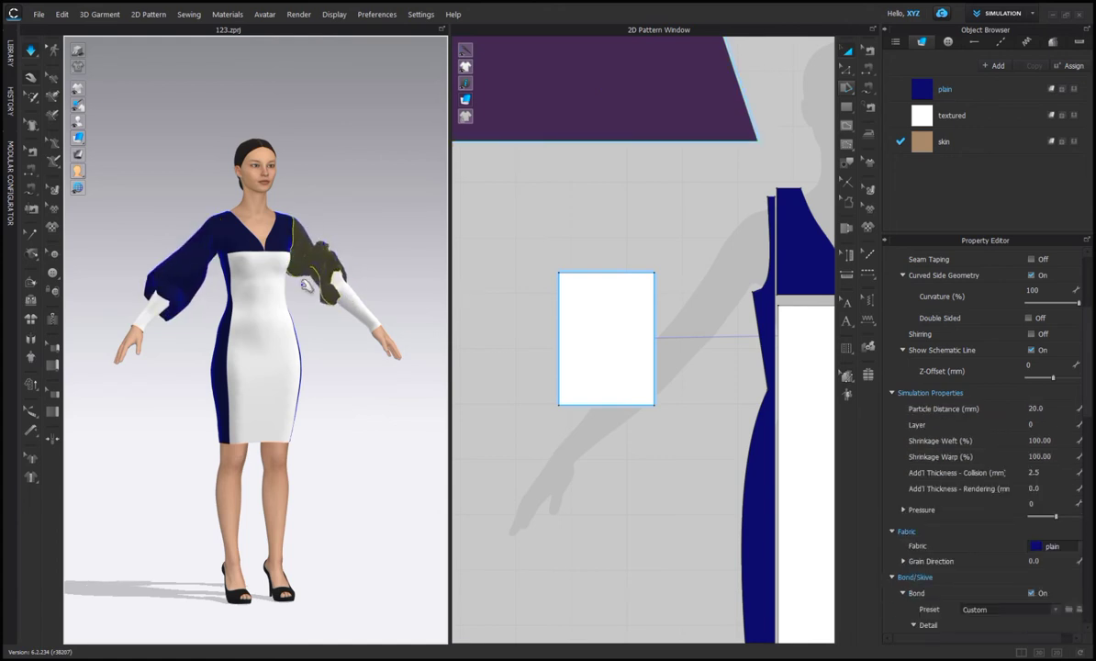
pyautogui.moveTo(308, 284); pyautogui.dragTo(328, 264, button='right')
pyautogui.moveTo(375, 218)
pyautogui.mouseDown(button='right')
pyautogui.moveTo(313, 227)
pyautogui.moveTo(383, 201)
pyautogui.moveTo(372, 201)
pyautogui.mouseUp(button='right')
pyautogui.scroll(3, 379, 203)
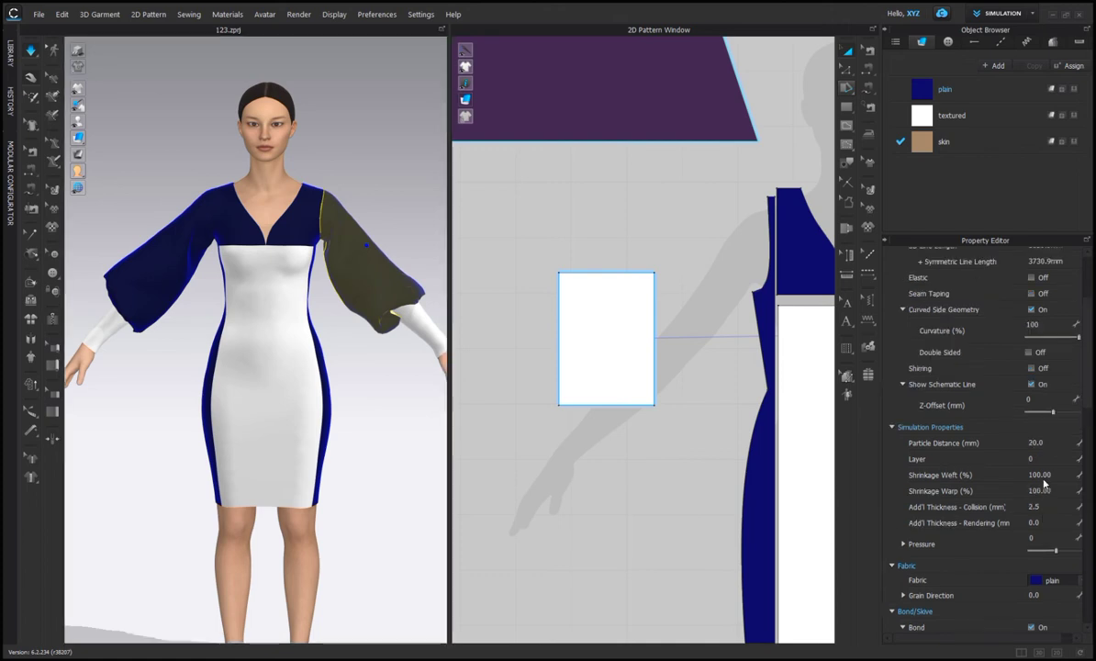
pyautogui.scroll(3, 1043, 484)
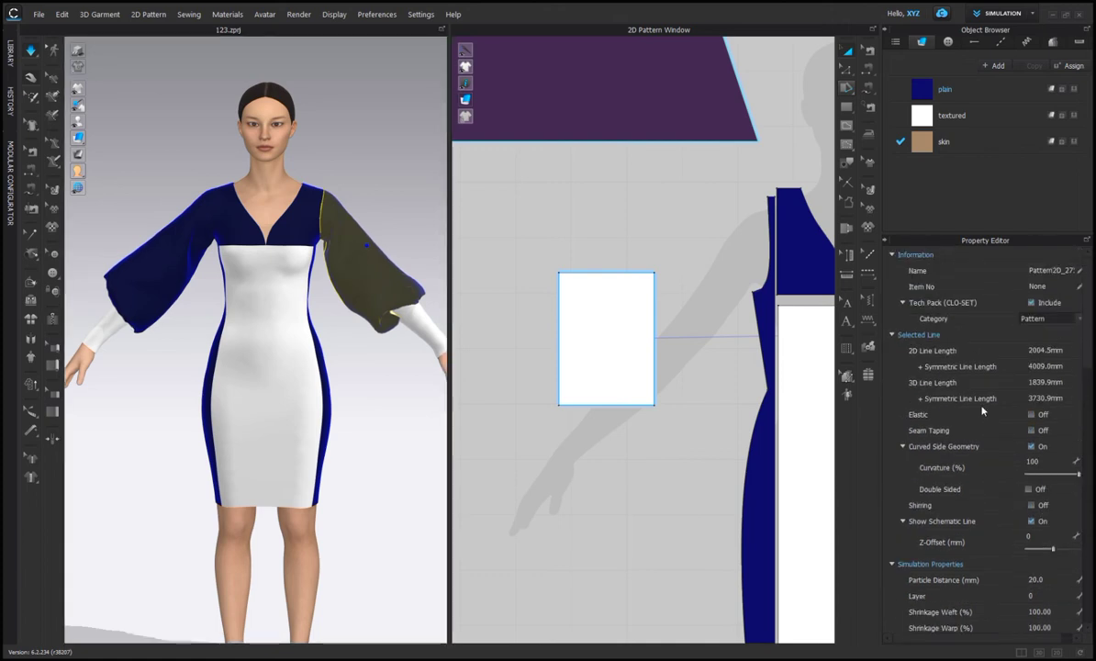
# Turn on elastic for the upper edge of both rectangular cuff patterns and simulate the garment
pyautogui.click(648, 216)
pyautogui.click(604, 274)
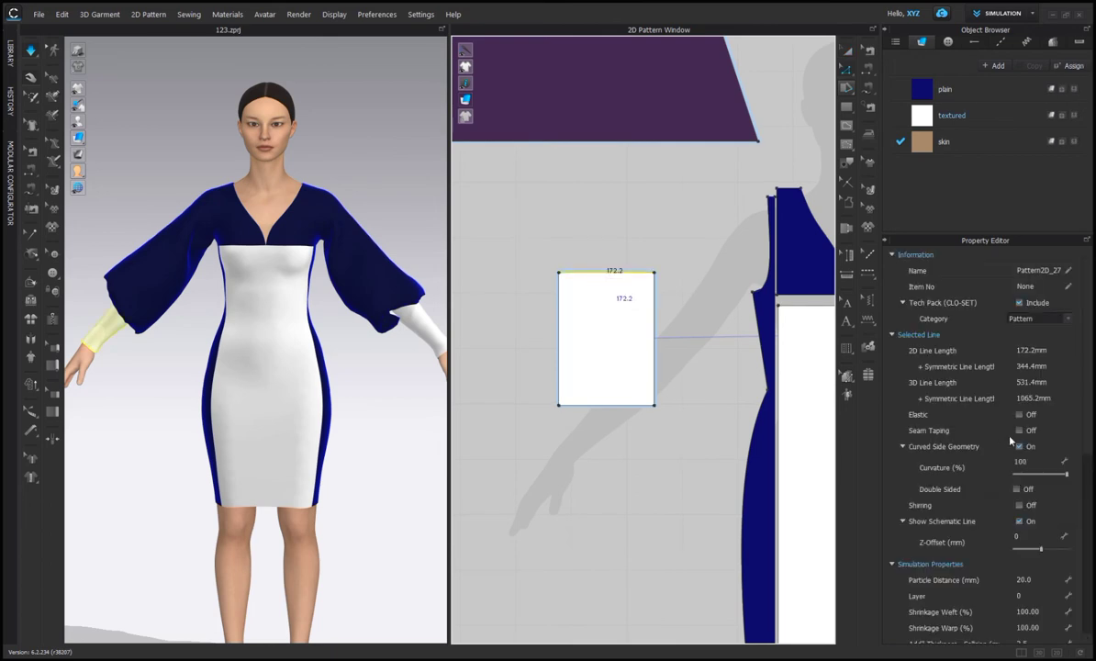
pyautogui.scroll(-4, 757, 394)
pyautogui.moveTo(717, 431); pyautogui.dragTo(527, 454, button='middle')
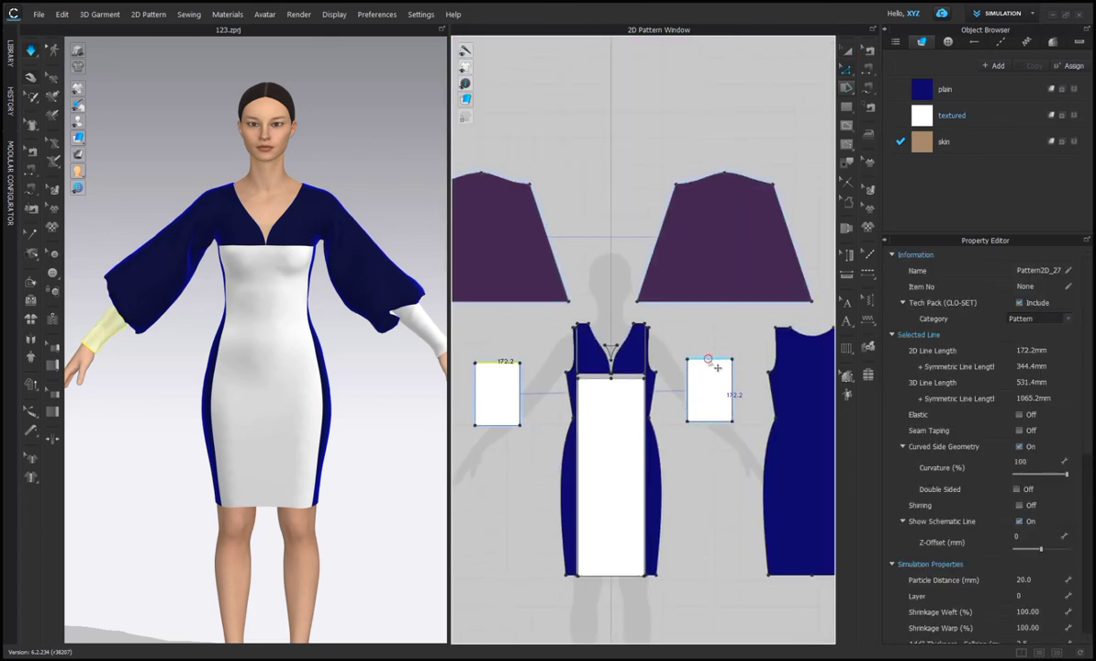
pyautogui.click(1018, 414)
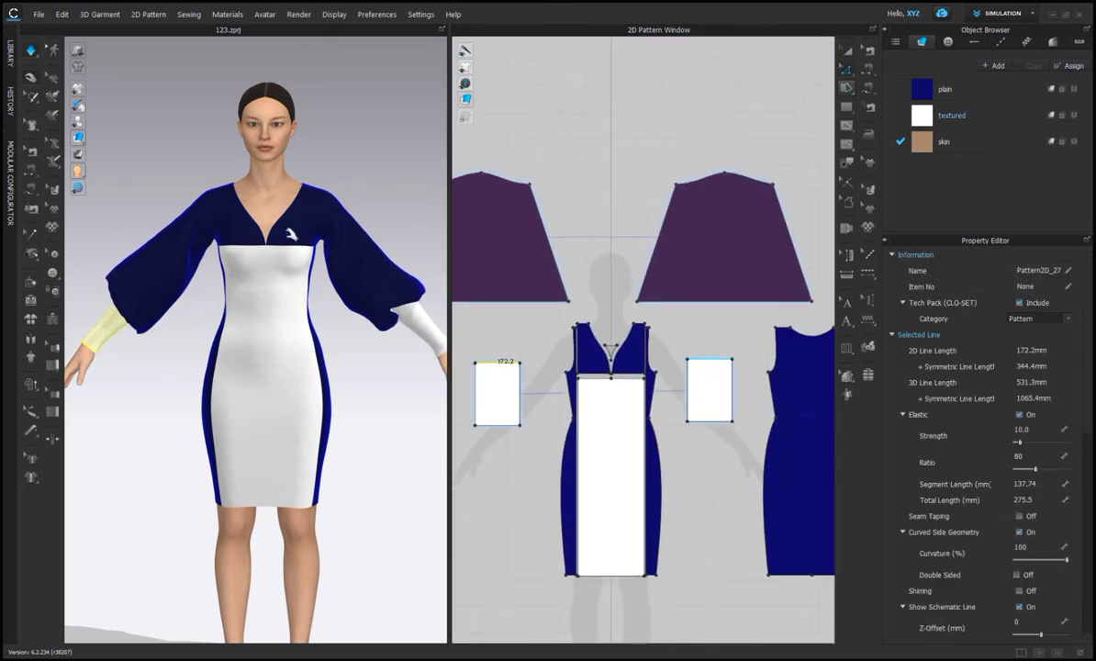
pyautogui.click(31, 51)
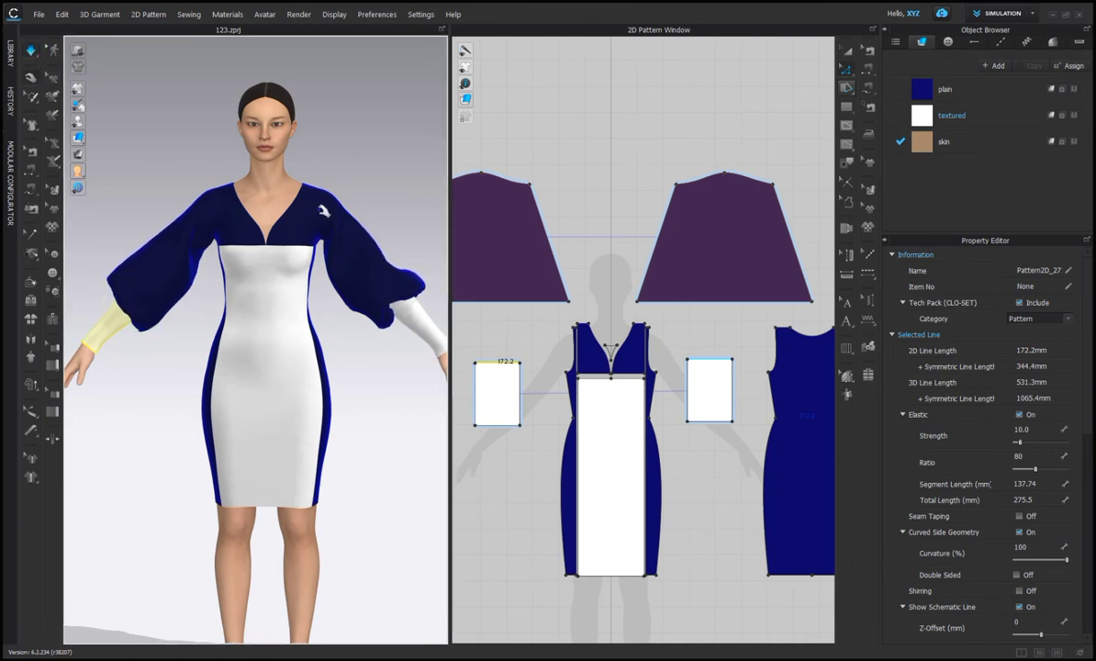
pyautogui.scroll(1, 374, 236)
pyautogui.scroll(-3, 371, 228)
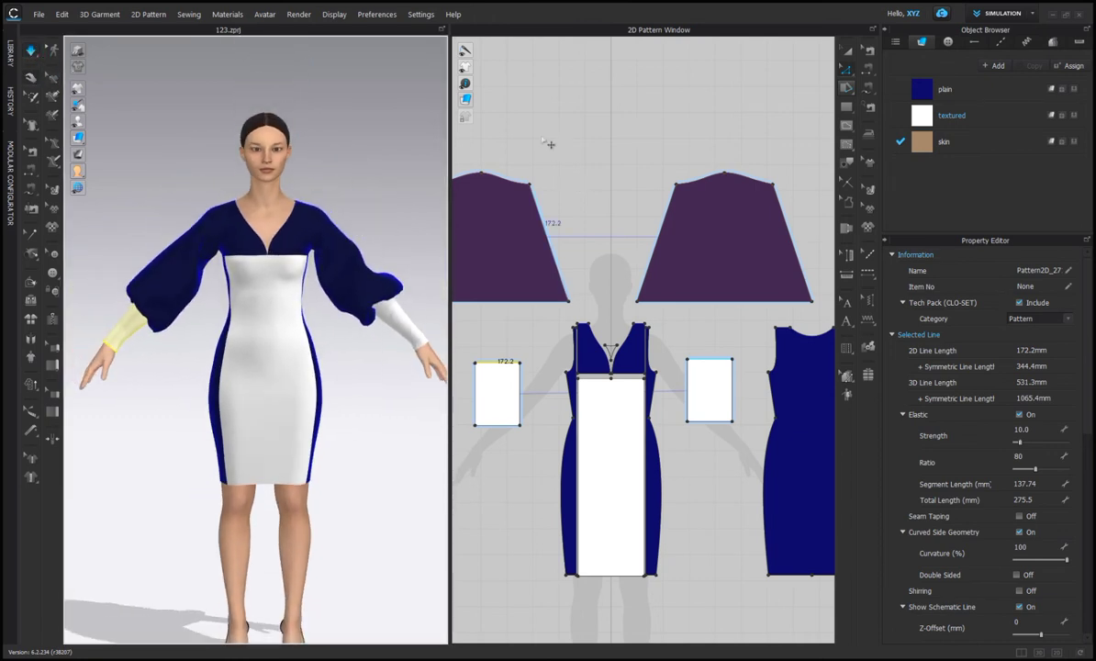
# Slash the sleeve pattern from its hem centre to the peak of its cap and spread it open symmetrically at the cap
pyautogui.moveTo(551, 142); pyautogui.dragTo(633, 310, button='middle')
pyautogui.scroll(5, 601, 193)
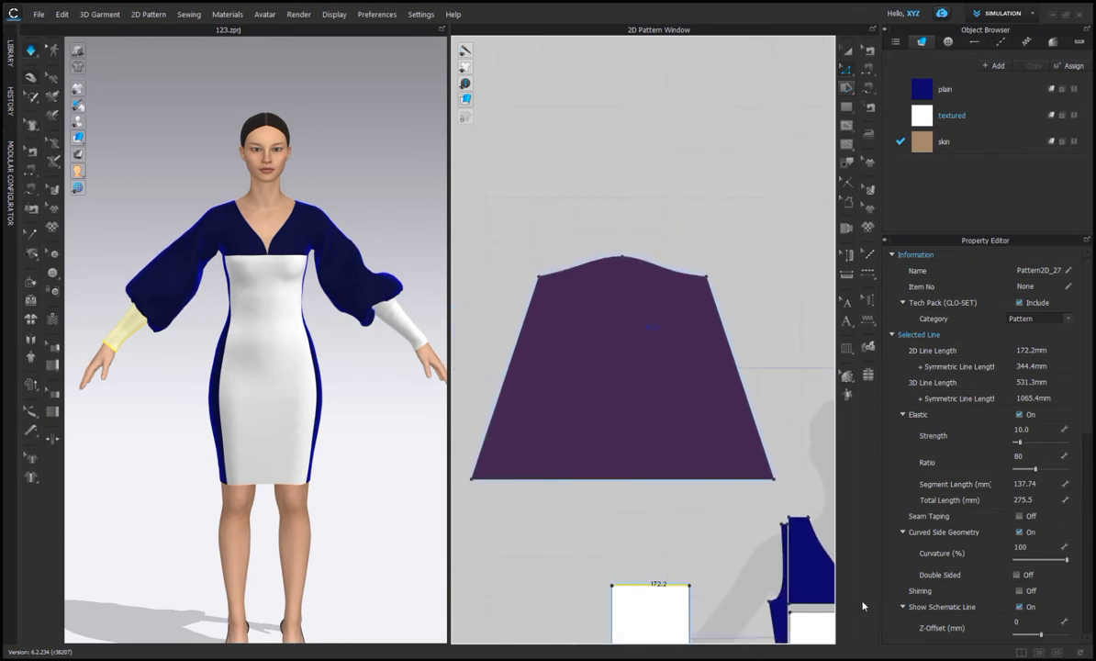
pyautogui.click(616, 478)
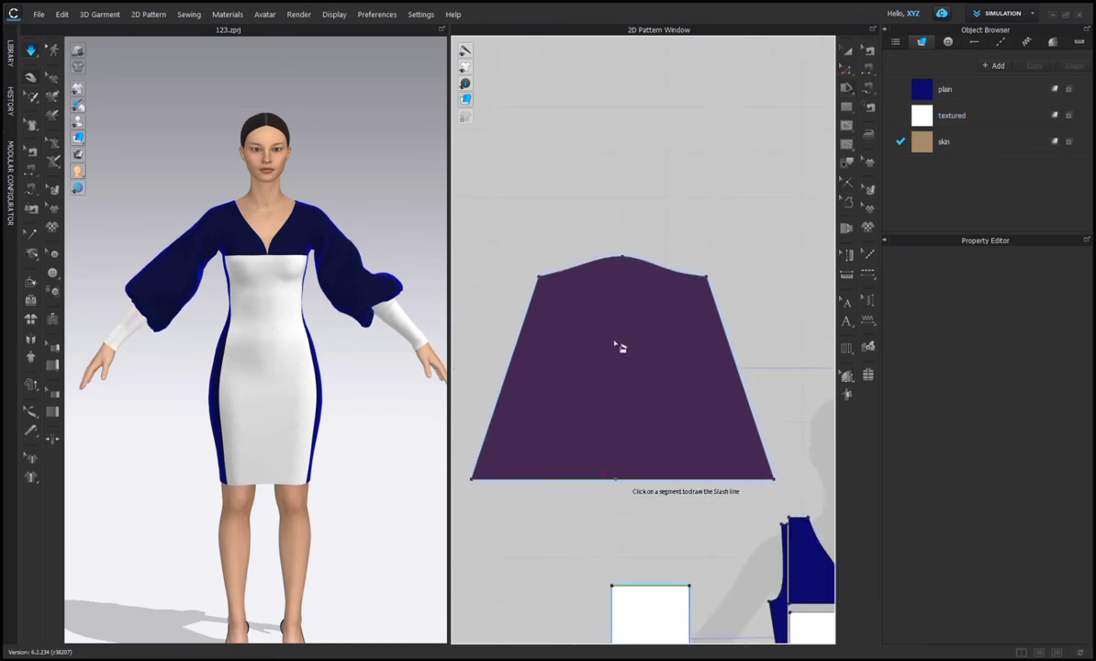
pyautogui.click(623, 260)
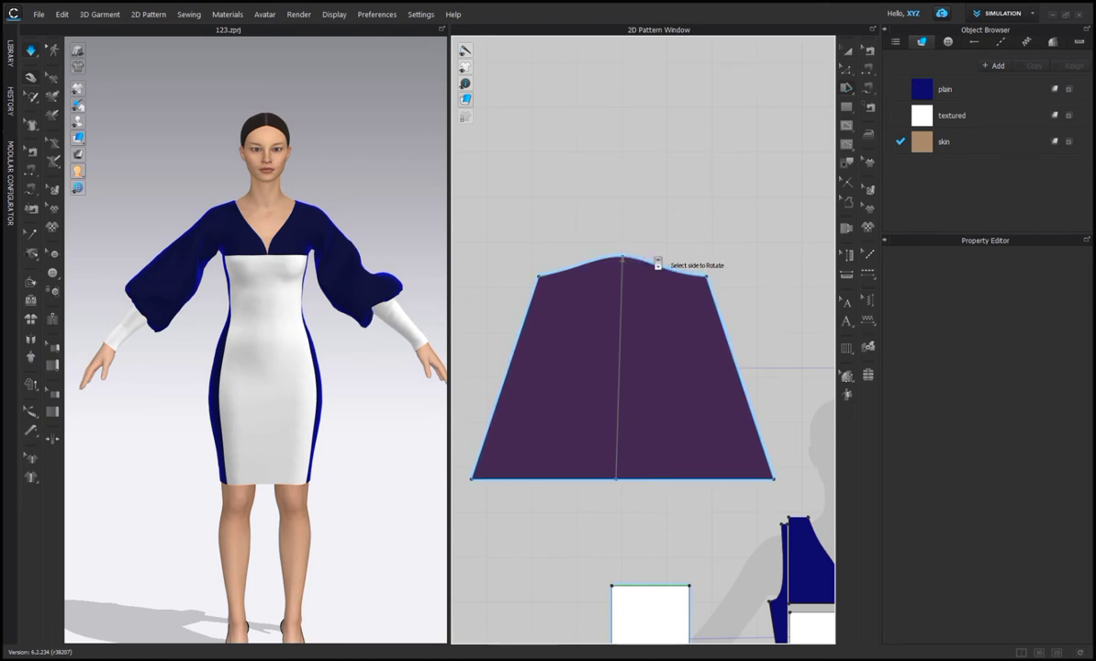
pyautogui.scroll(4, 657, 263)
pyautogui.click(589, 267)
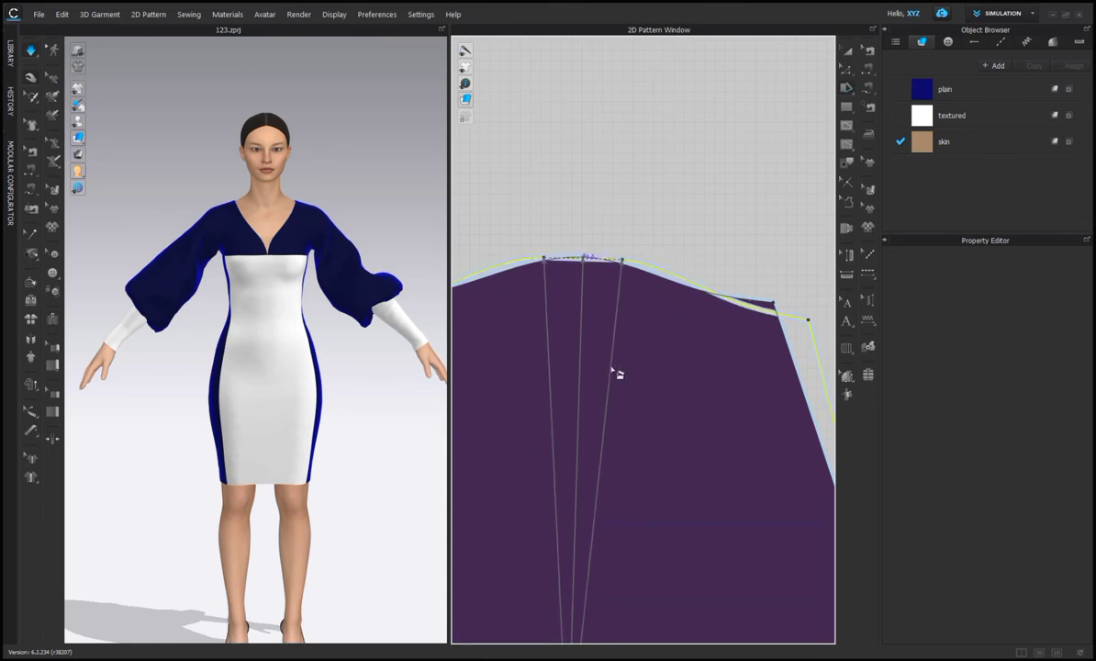
pyautogui.click(660, 367)
pyautogui.scroll(-3, 658, 371)
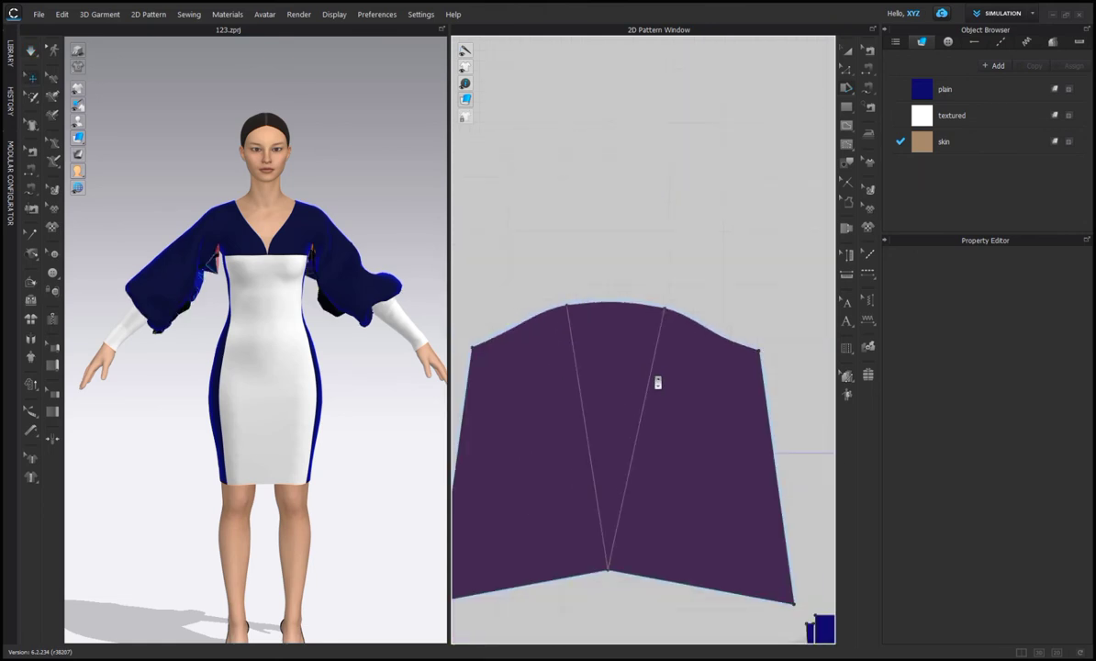
# Move both widened sleeve patterns up, clear of the cuff and dress patterns
pyautogui.scroll(-3, 657, 382)
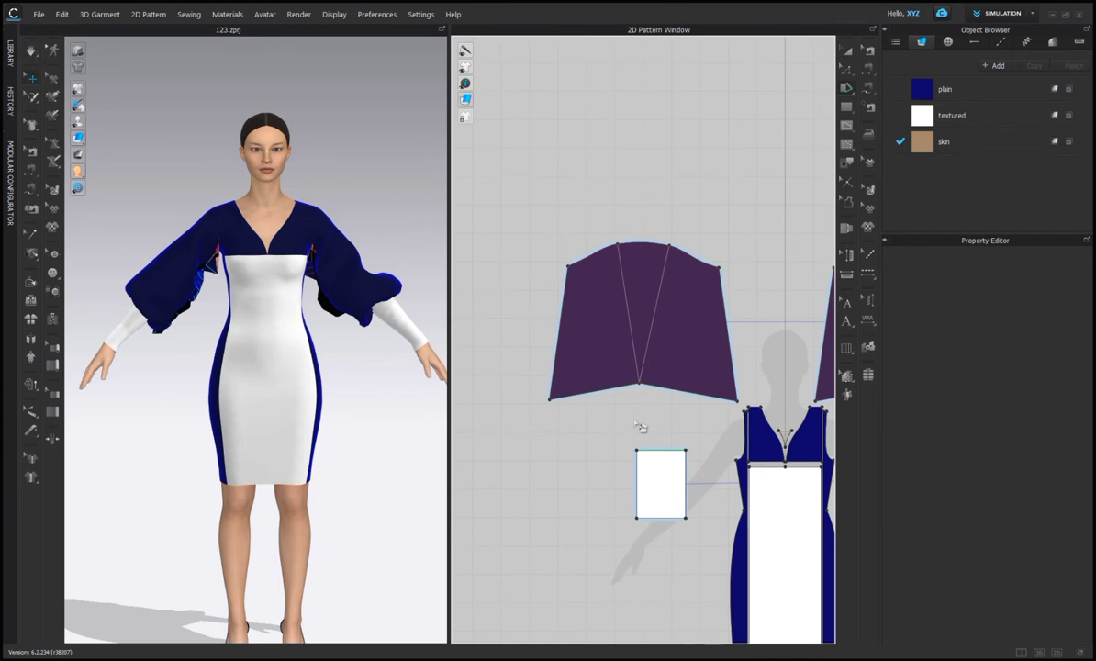
pyautogui.scroll(-5, 640, 426)
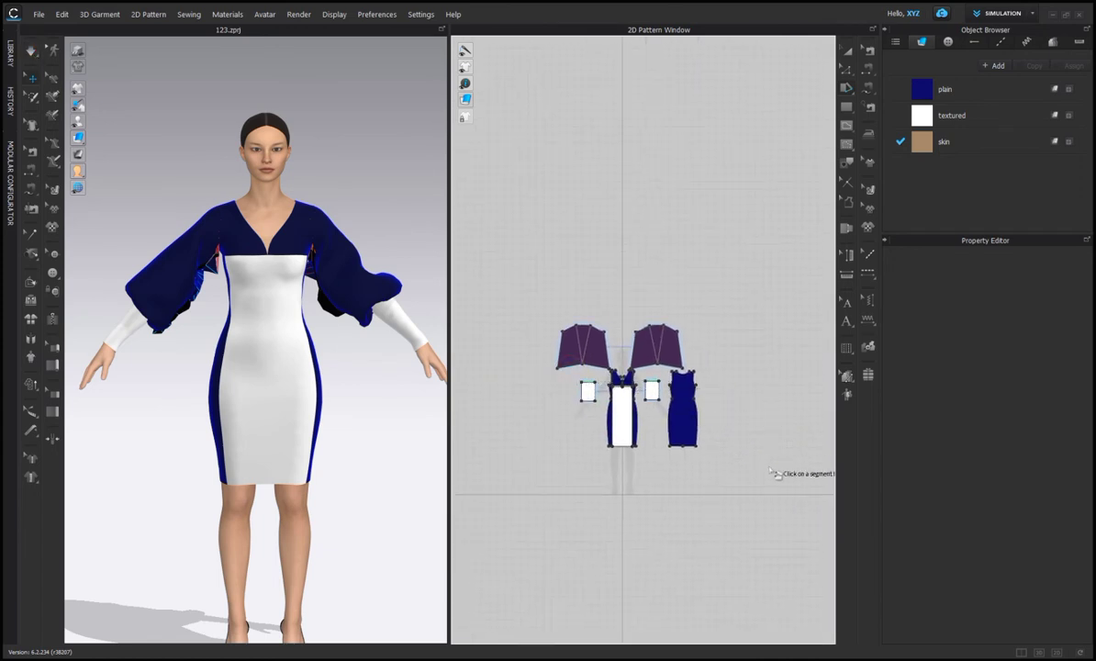
pyautogui.moveTo(566, 376); pyautogui.dragTo(663, 458)
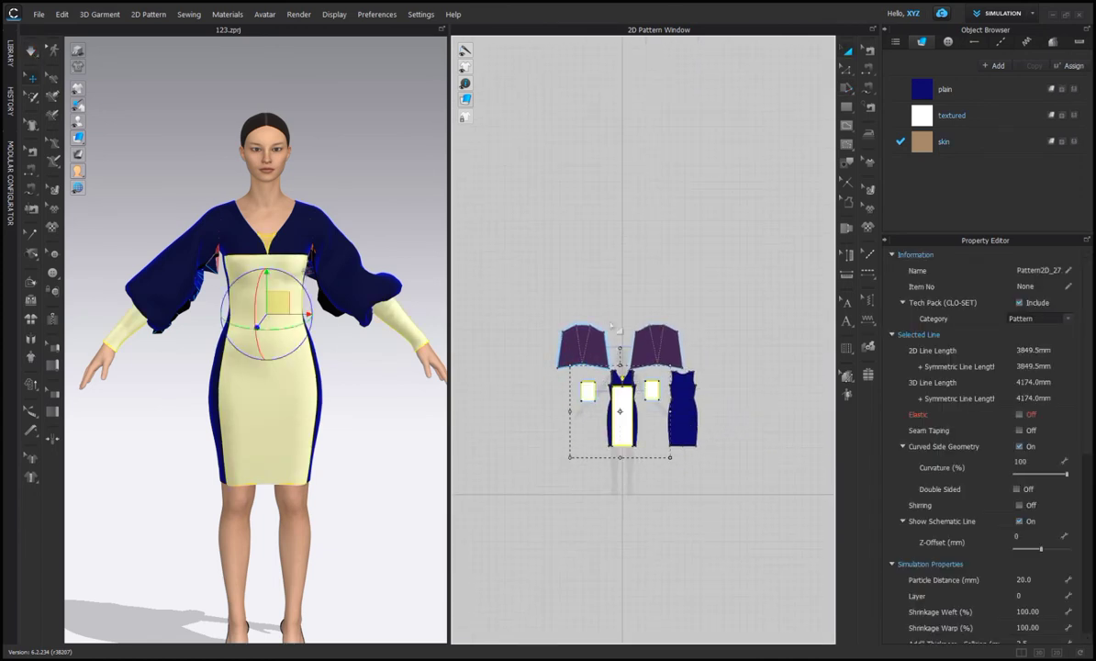
pyautogui.moveTo(533, 302); pyautogui.dragTo(690, 374)
pyautogui.moveTo(599, 337); pyautogui.dragTo(599, 316)
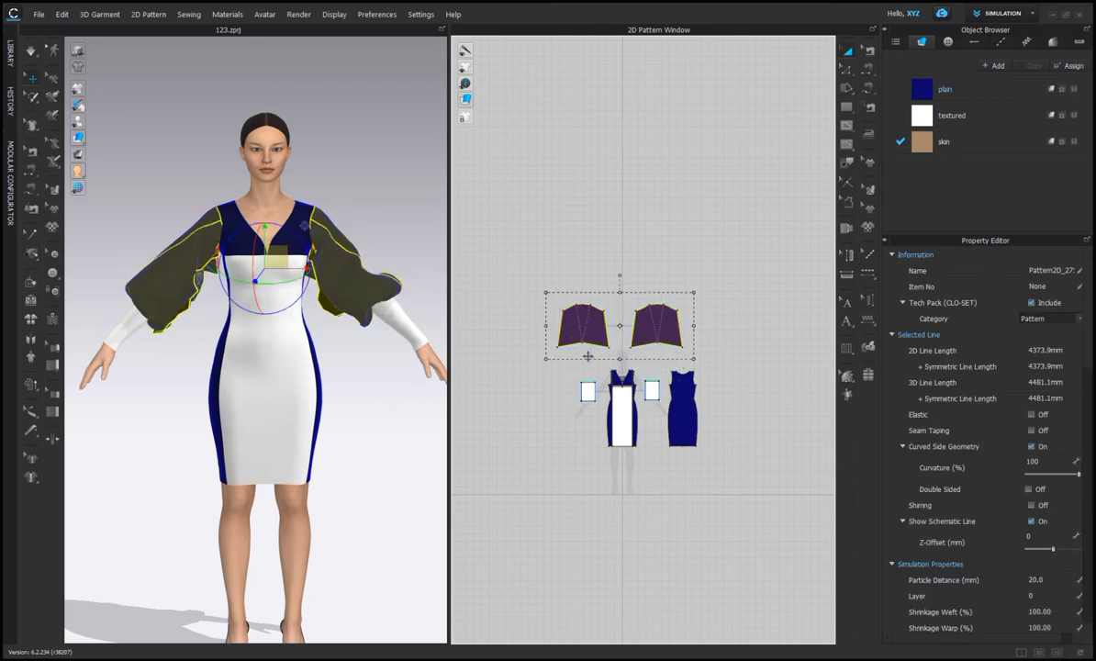
# Freeze all the dress and cuff patterns and simulate only the two sleeves
pyautogui.moveTo(551, 368); pyautogui.dragTo(767, 509)
pyautogui.rightClick(624, 431)
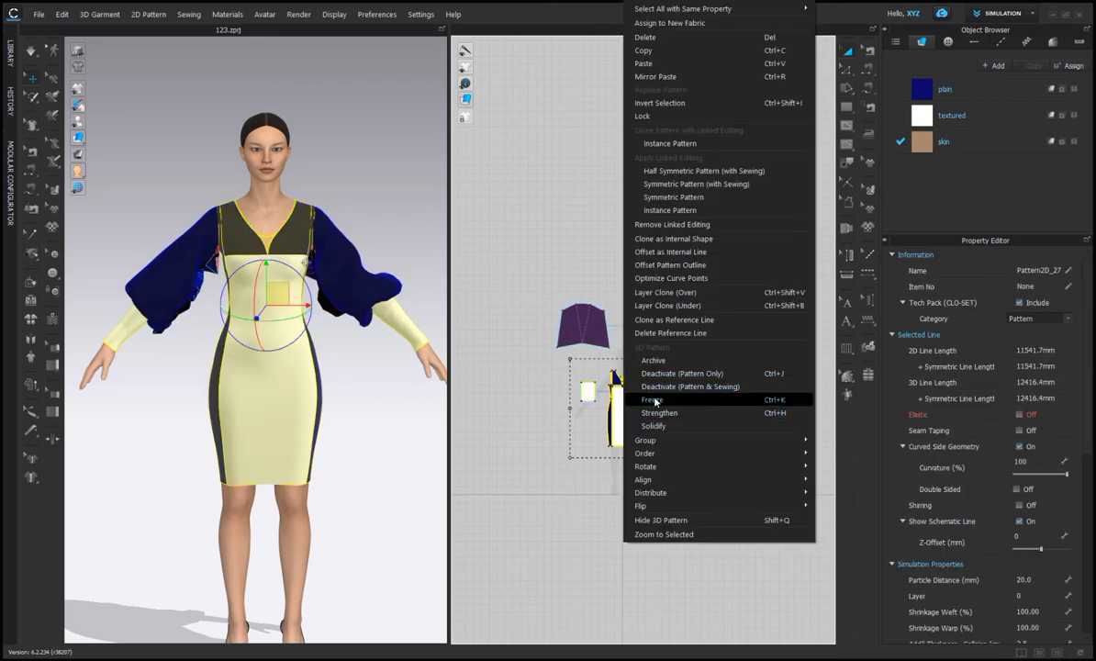
pyautogui.click(653, 399)
pyautogui.click(32, 51)
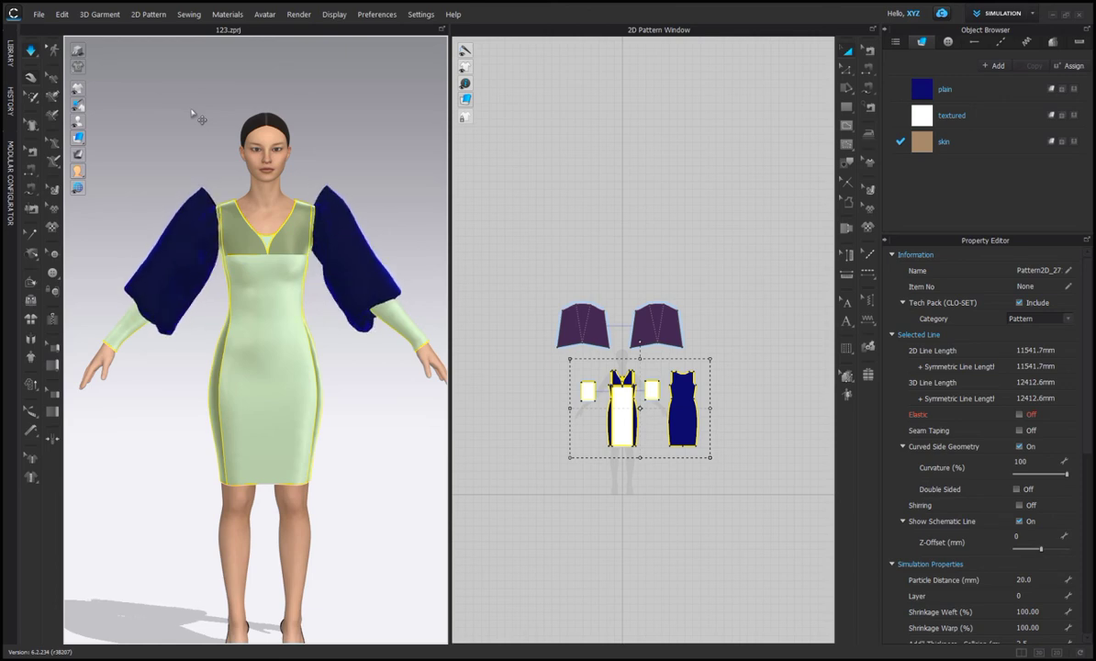
pyautogui.moveTo(313, 151); pyautogui.dragTo(286, 196, button='right')
pyautogui.scroll(4, 286, 196)
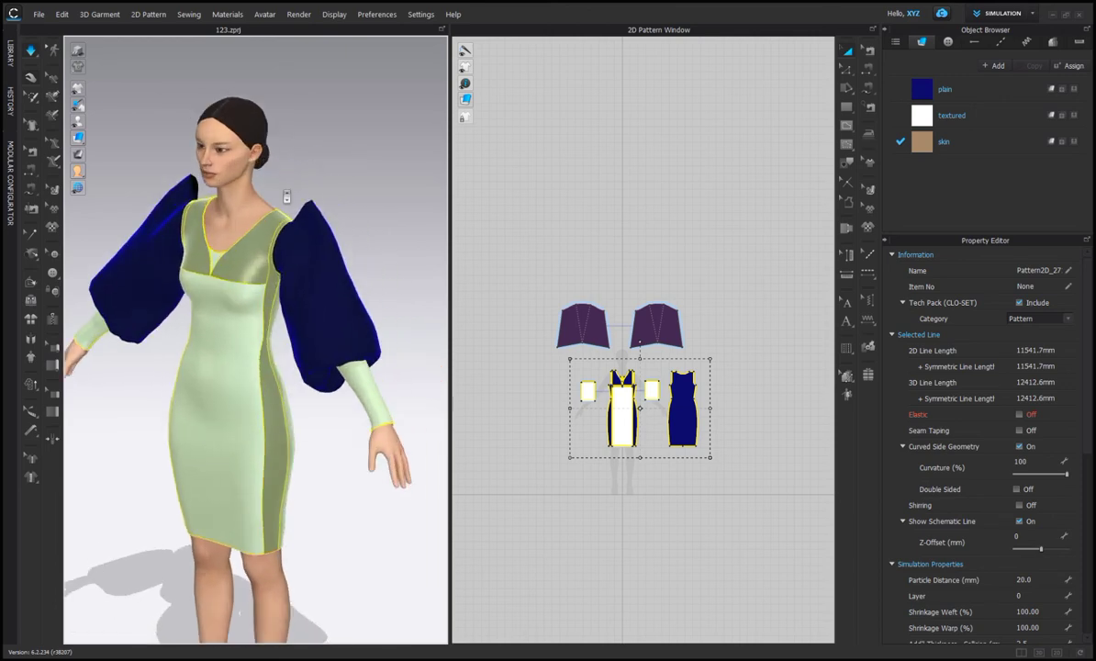
pyautogui.moveTo(357, 181); pyautogui.dragTo(432, 245, button='right')
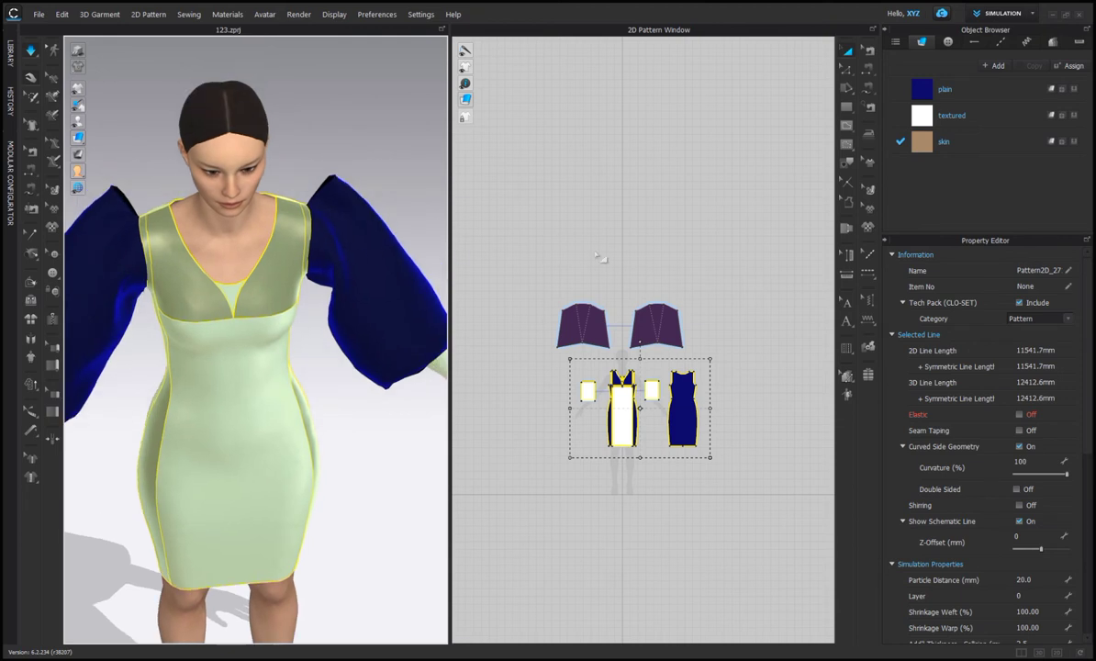
# Extend the armhole seams on the first sleeve's cap so that the front and back seams meet at its centre
pyautogui.scroll(5, 573, 331)
pyautogui.scroll(3, 687, 210)
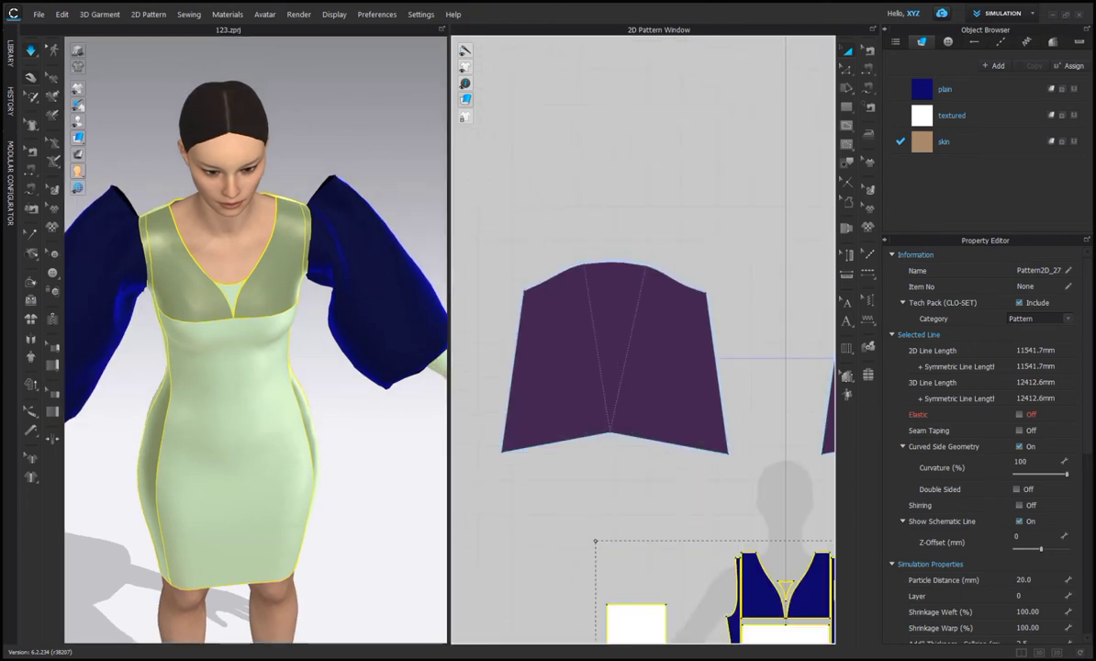
pyautogui.click(870, 50)
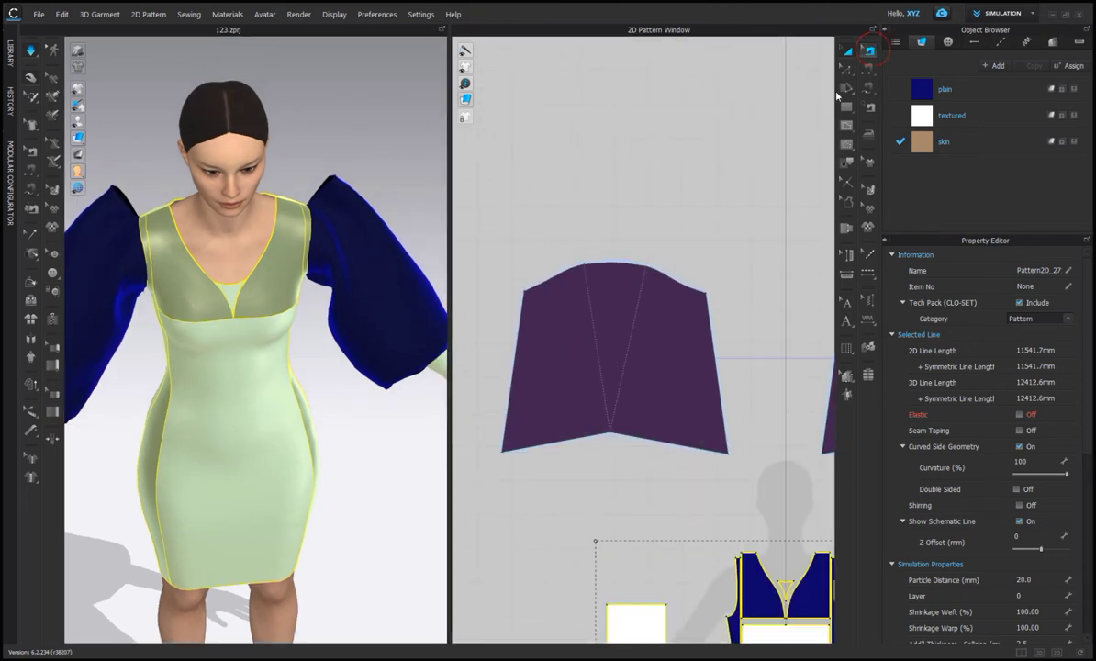
pyautogui.click(645, 268)
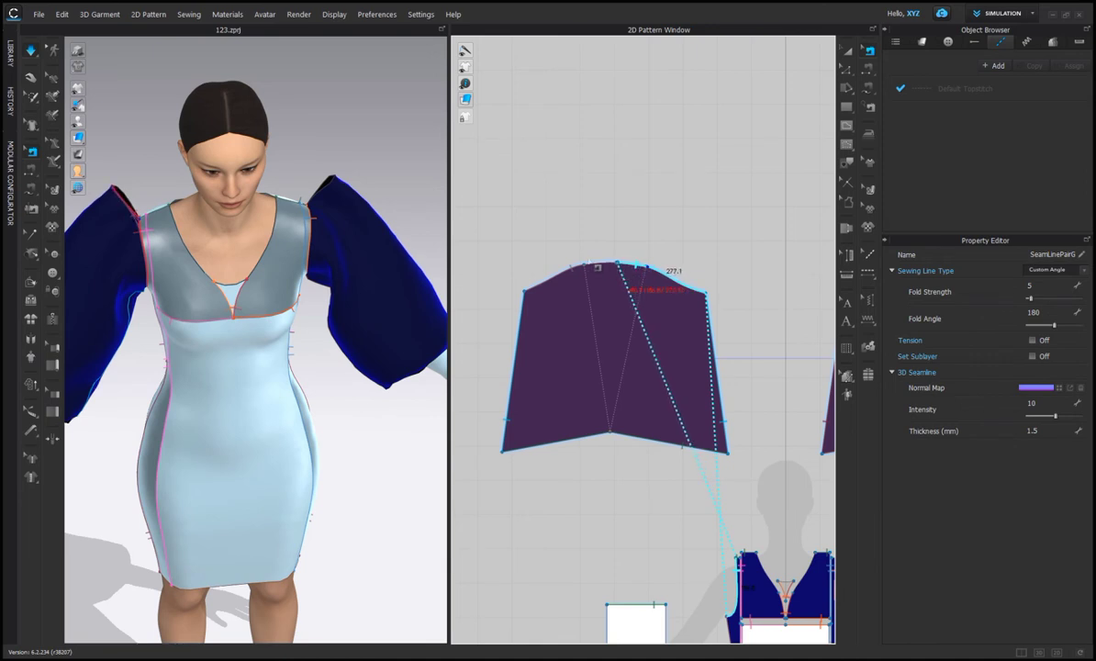
pyautogui.click(583, 267)
# Adjust the front and back armhole seams on the opposite sleeve so that their ends meet at the cap's peak
pyautogui.scroll(-3, 615, 268)
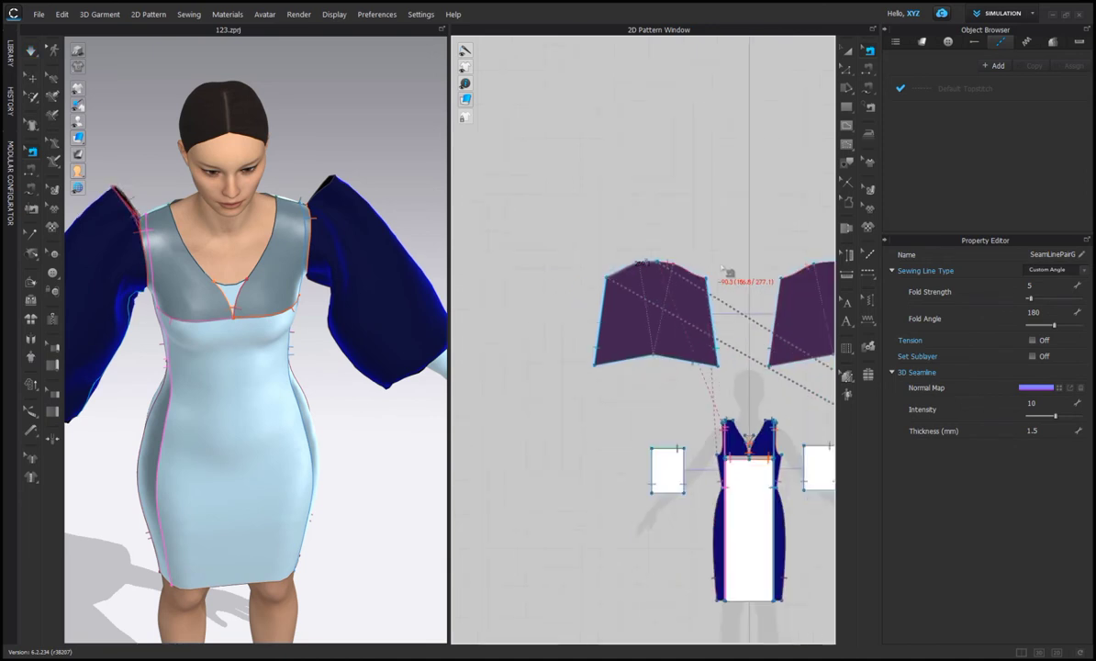
pyautogui.scroll(3, 693, 294)
pyautogui.moveTo(689, 279); pyautogui.dragTo(716, 278)
pyautogui.click(803, 301)
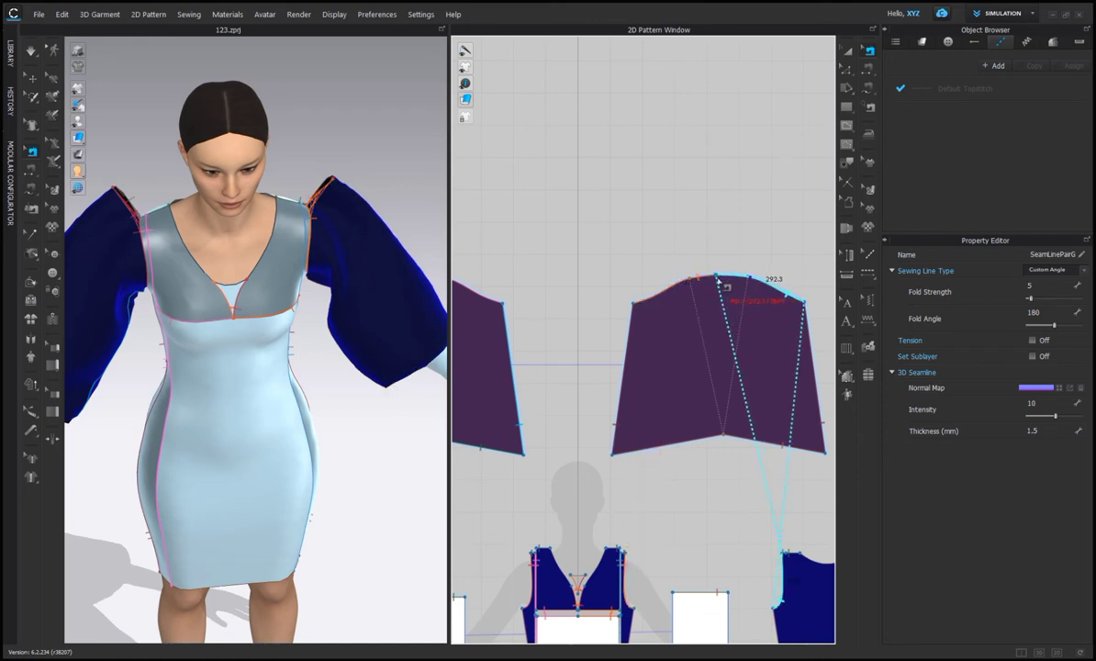
pyautogui.click(719, 277)
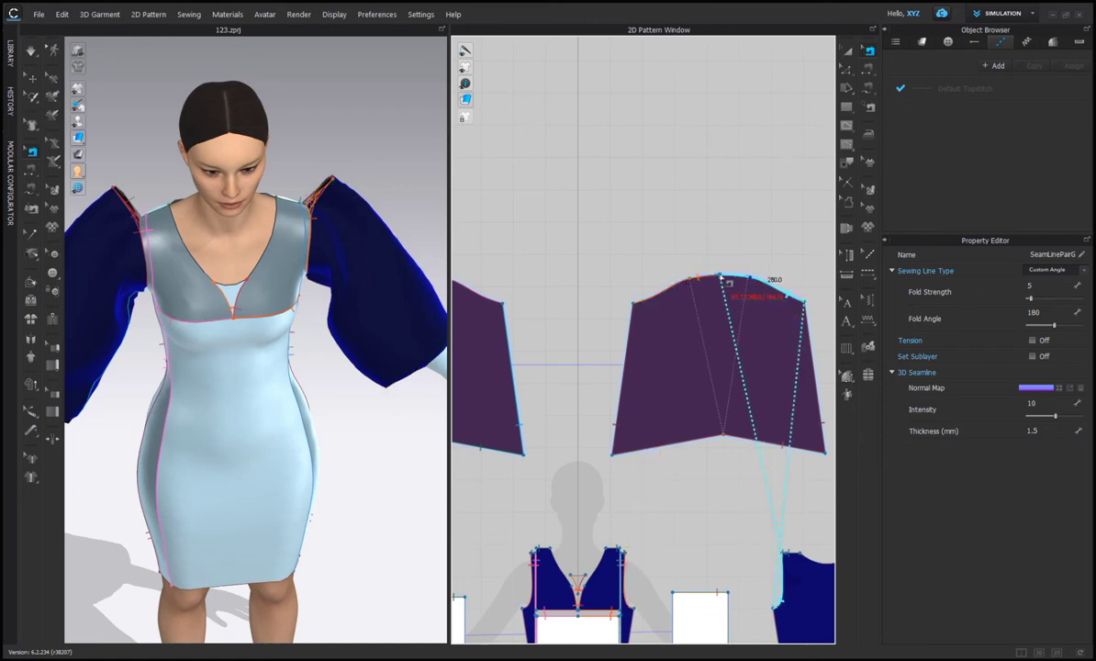
pyautogui.moveTo(716, 275); pyautogui.dragTo(722, 275)
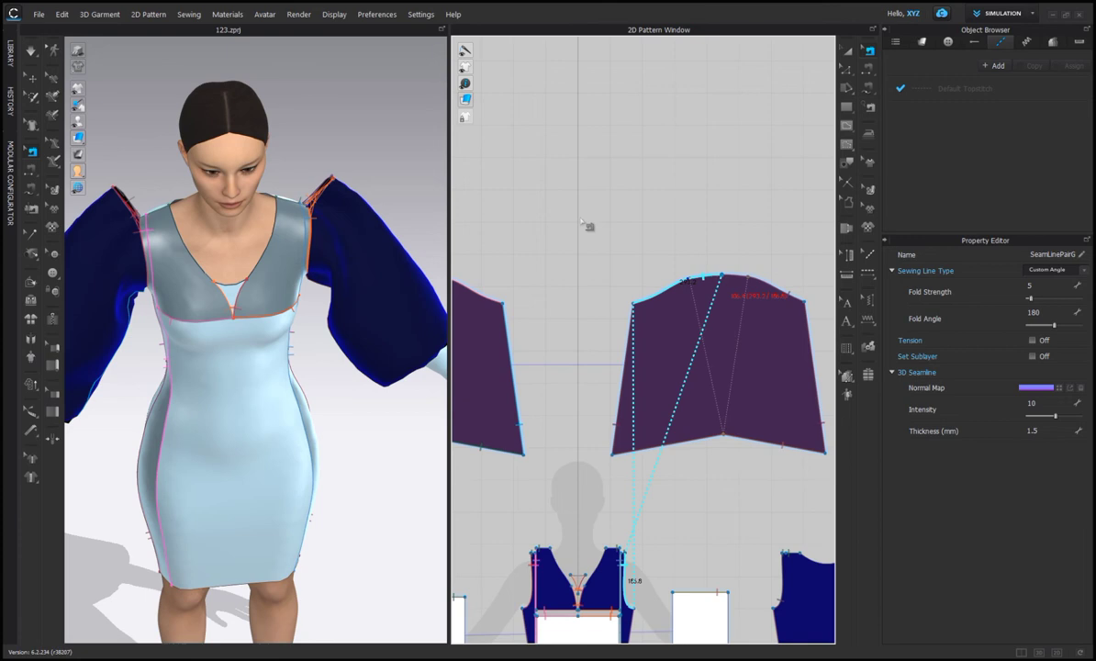
# Simulate the sleeves with the corrected armhole seams and pull the fabric of the avatar's left sleeve into shape
pyautogui.click(29, 52)
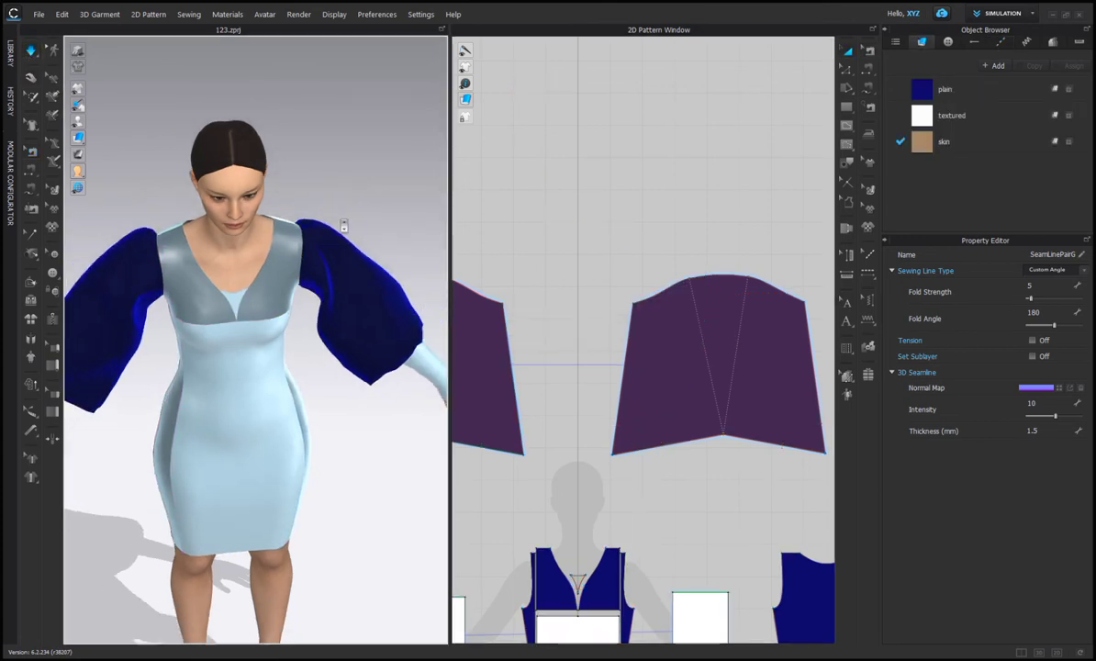
pyautogui.scroll(-4, 345, 210)
pyautogui.moveTo(345, 210); pyautogui.dragTo(354, 174, button='middle')
pyautogui.moveTo(355, 173)
pyautogui.mouseDown(button='right')
pyautogui.moveTo(306, 166)
pyautogui.moveTo(345, 165)
pyautogui.mouseUp(button='right')
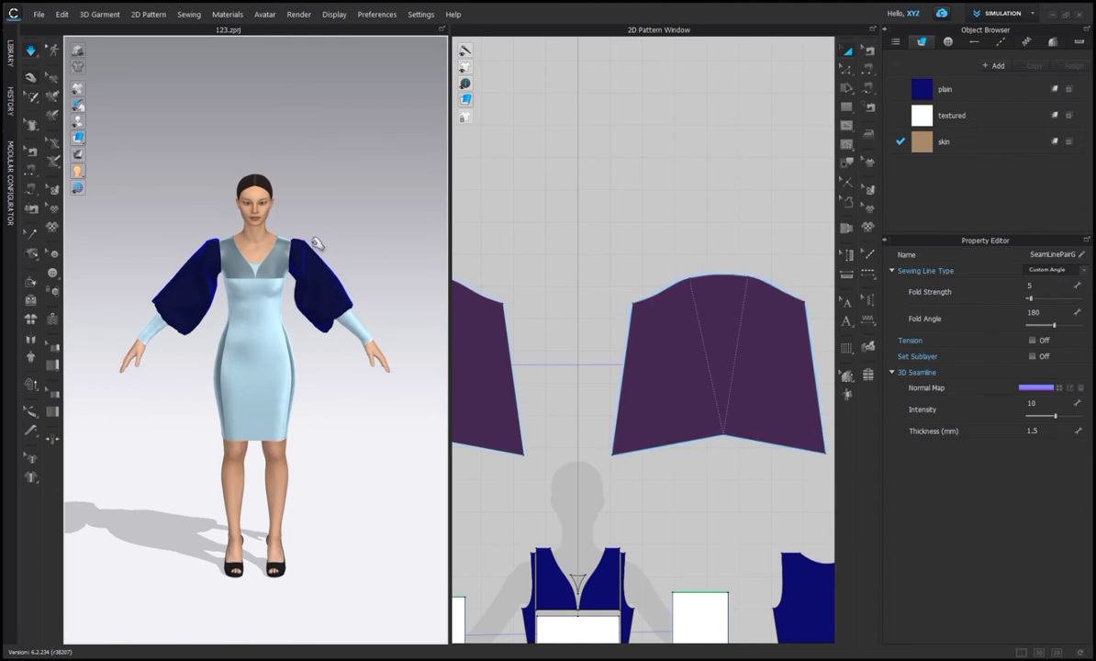
pyautogui.moveTo(310, 252); pyautogui.dragTo(345, 301)
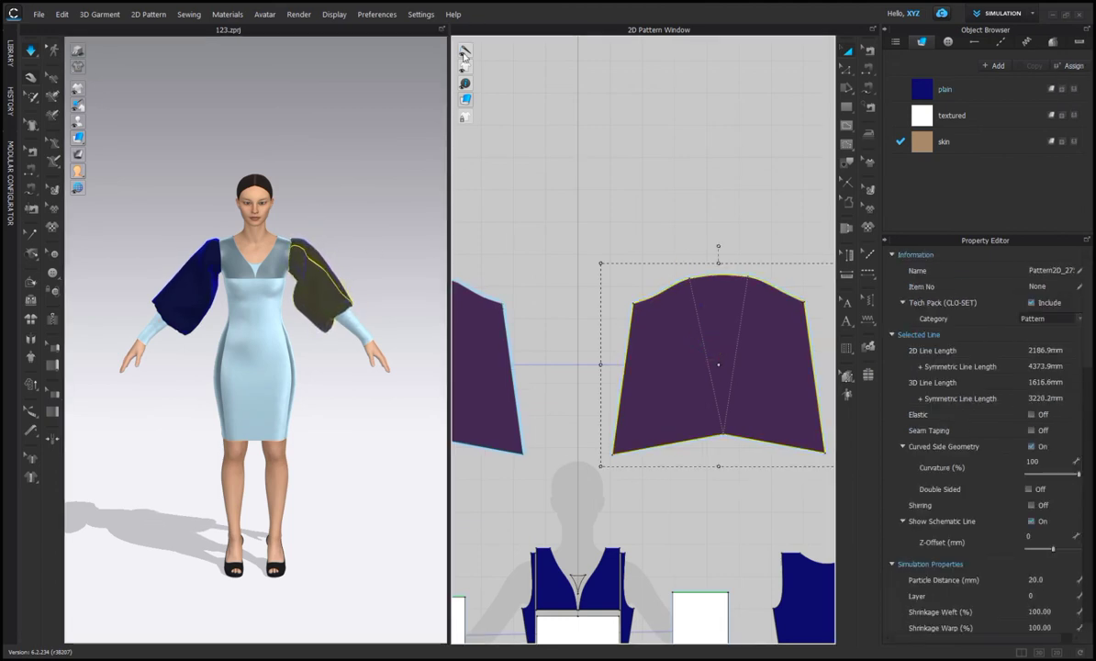
# Hide the internal slash lines on the sleeves in the 2D pattern view
pyautogui.moveTo(465, 77)
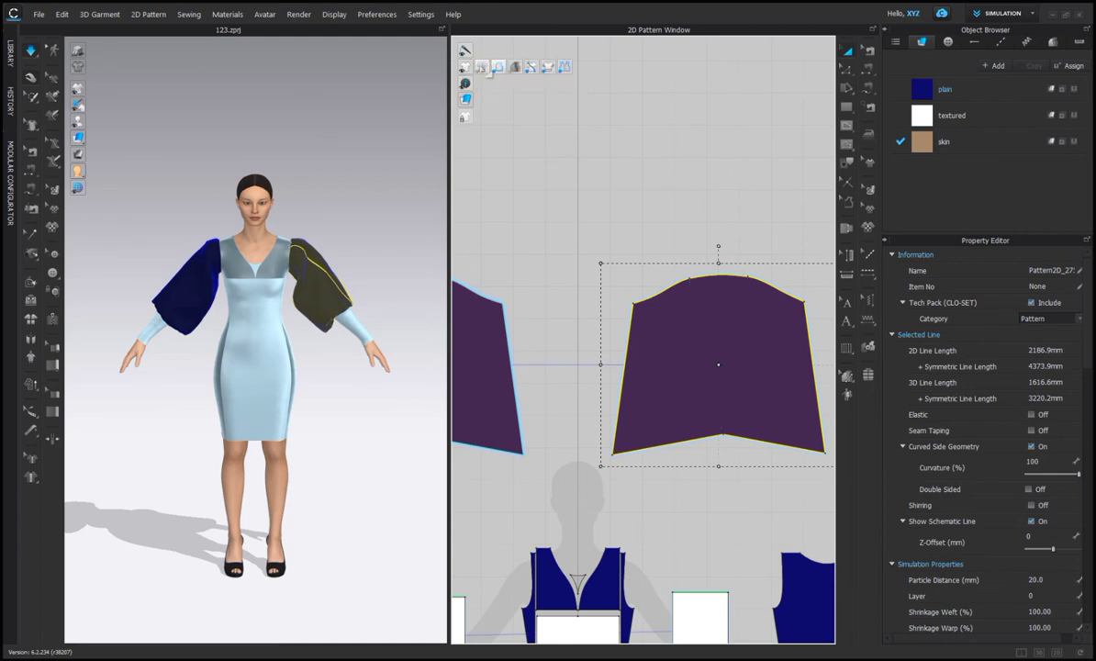
pyautogui.scroll(-4, 575, 196)
pyautogui.moveTo(577, 198); pyautogui.dragTo(600, 191, button='middle')
# Pull the front of the avatar's left sleeve during simulation to settle its puff
pyautogui.click(391, 229)
pyautogui.moveTo(278, 239); pyautogui.dragTo(367, 227, button='right')
pyautogui.click(317, 290)
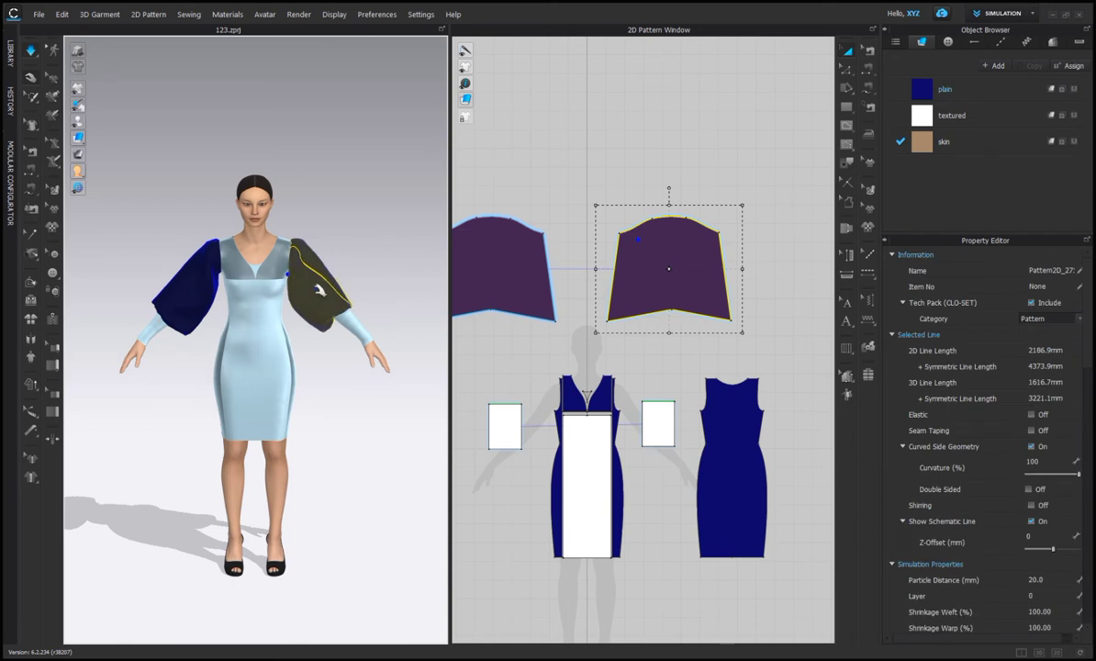
pyautogui.moveTo(303, 269); pyautogui.dragTo(317, 242, button='right')
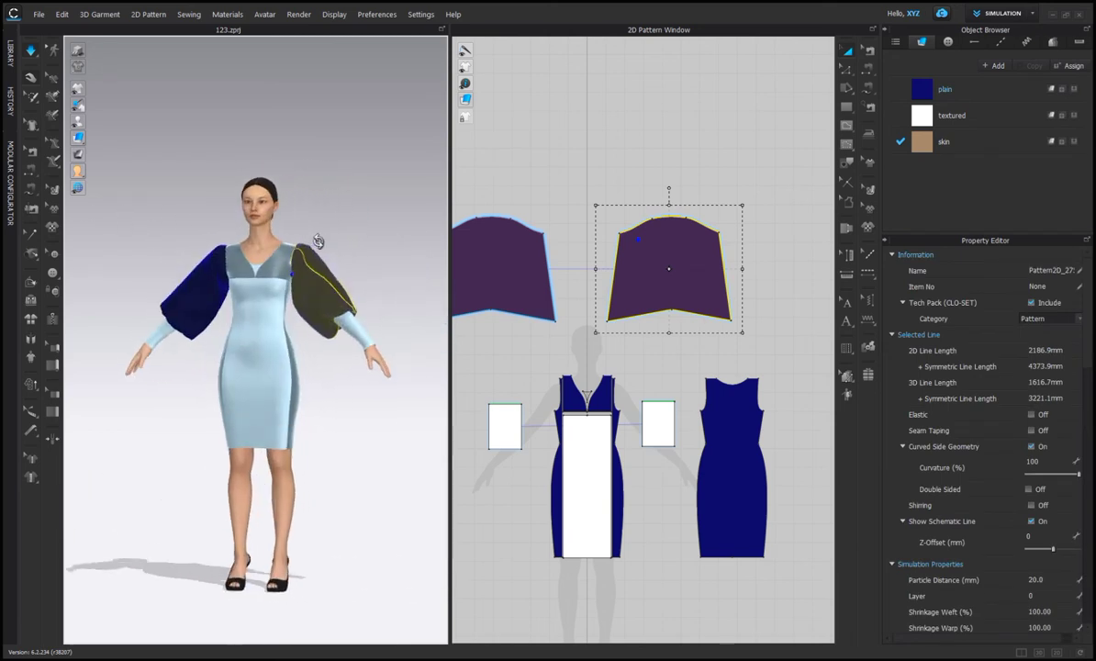
pyautogui.click(324, 209)
pyautogui.moveTo(324, 209); pyautogui.dragTo(350, 191, button='middle')
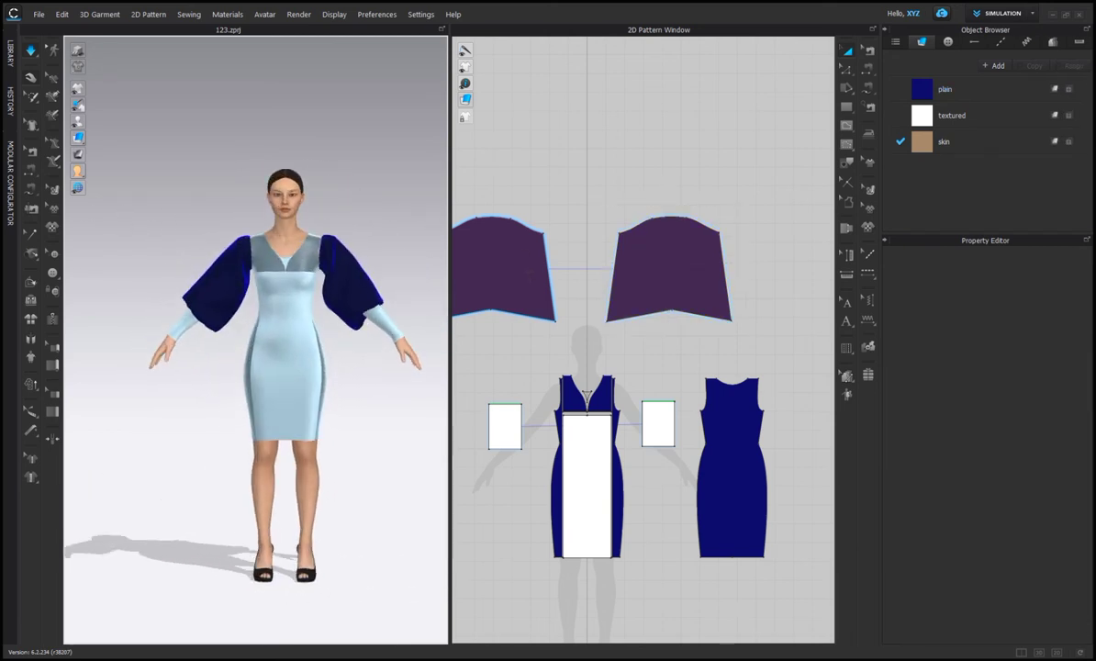
# Unfreeze all the dress and cuff patterns so that the whole garment simulates together
pyautogui.scroll(-3, 608, 322)
pyautogui.moveTo(506, 335); pyautogui.dragTo(738, 453)
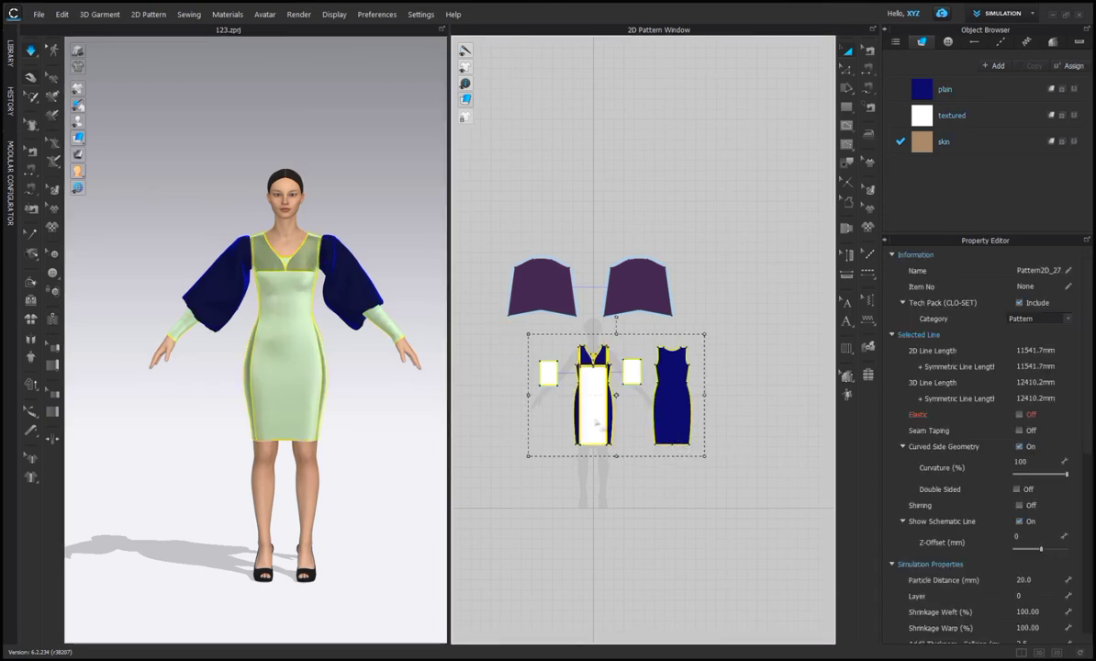
pyautogui.rightClick(595, 401)
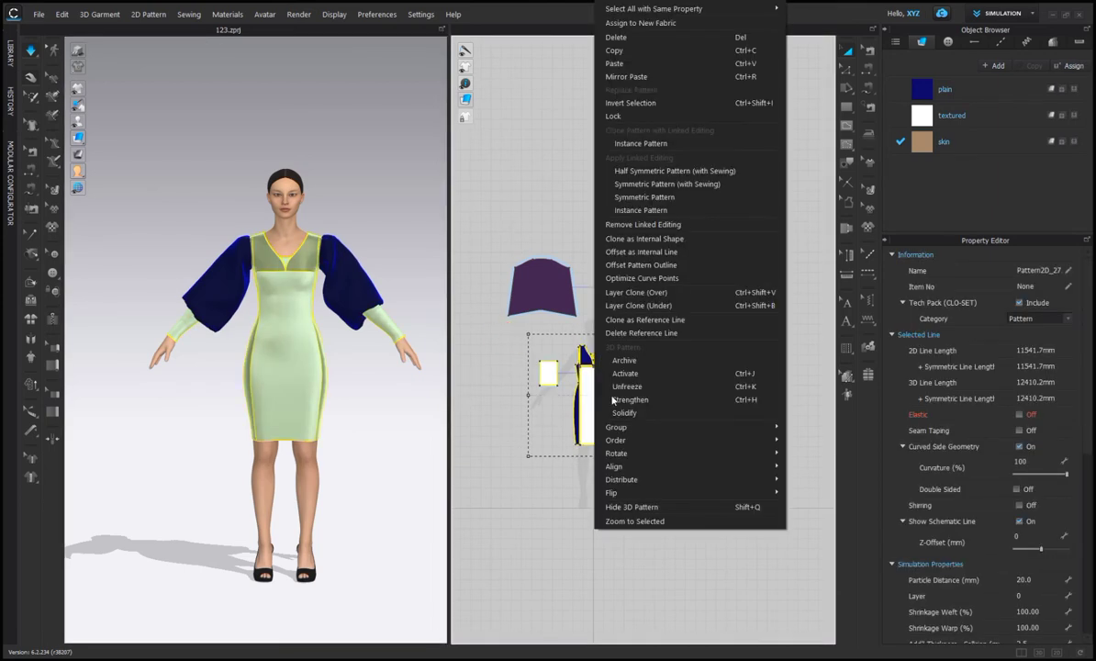
pyautogui.click(367, 152)
pyautogui.scroll(3, 366, 156)
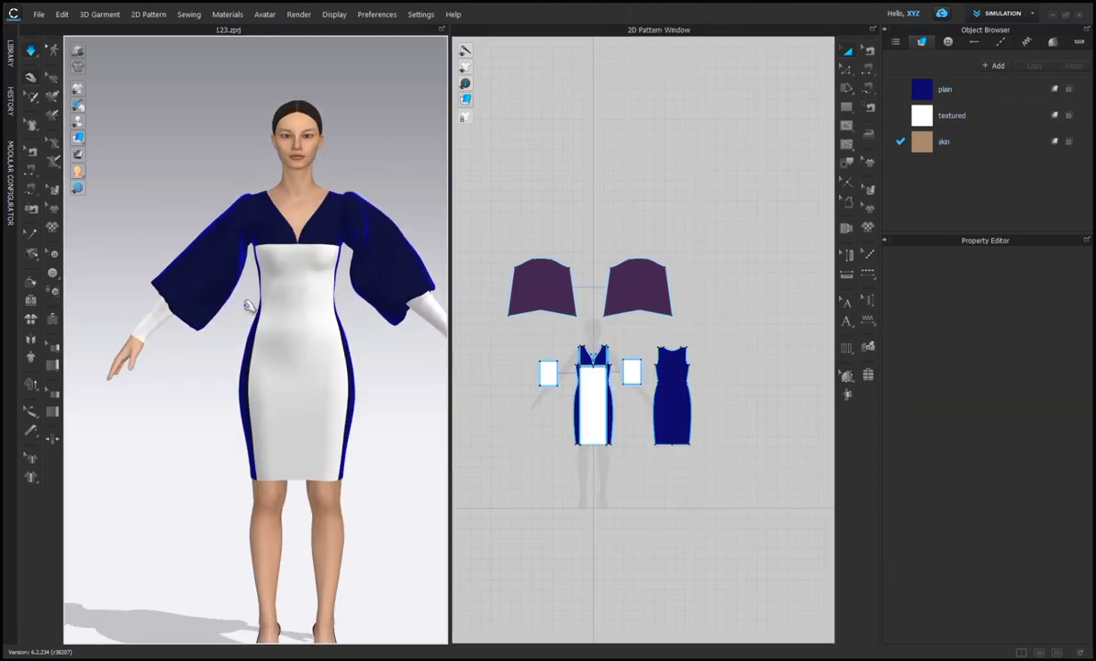
# Shorten the two linked cuff patterns slightly from their lower edge
pyautogui.click(546, 374)
pyautogui.click(545, 375)
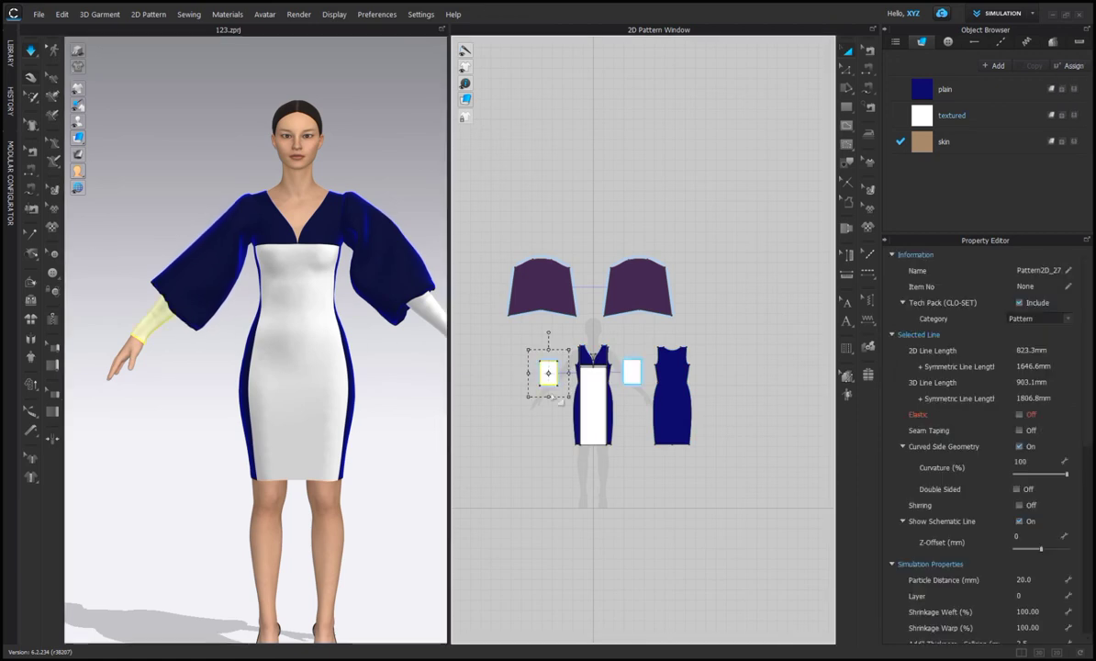
pyautogui.moveTo(549, 397); pyautogui.dragTo(549, 394)
pyautogui.press('space')
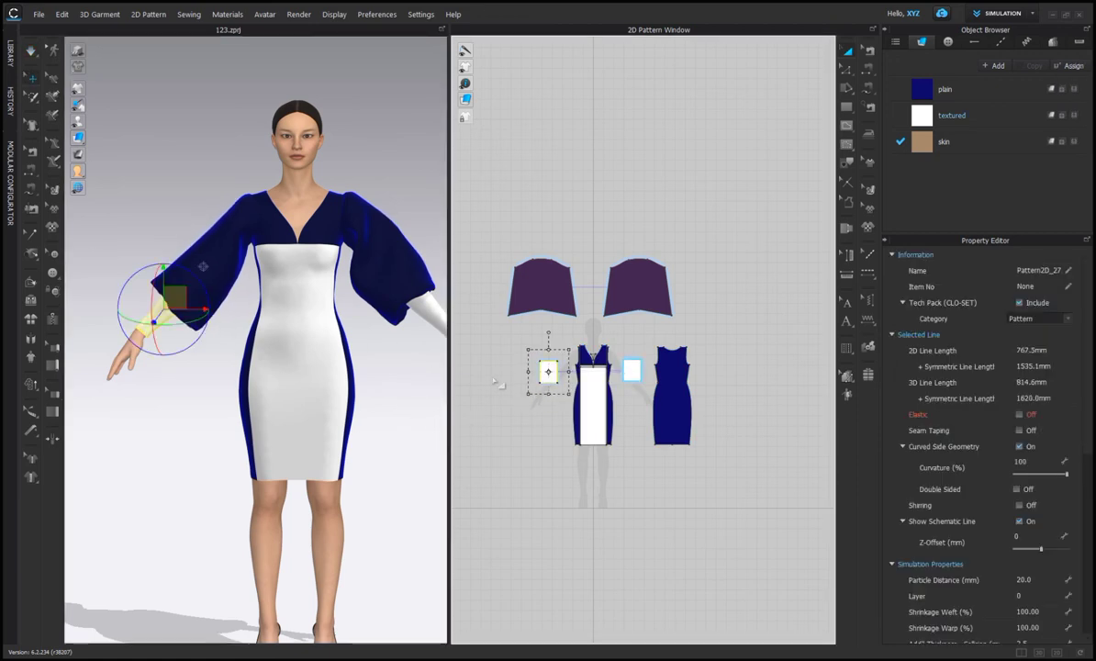
pyautogui.scroll(-1, 369, 343)
pyautogui.moveTo(369, 342); pyautogui.dragTo(335, 307, button='middle')
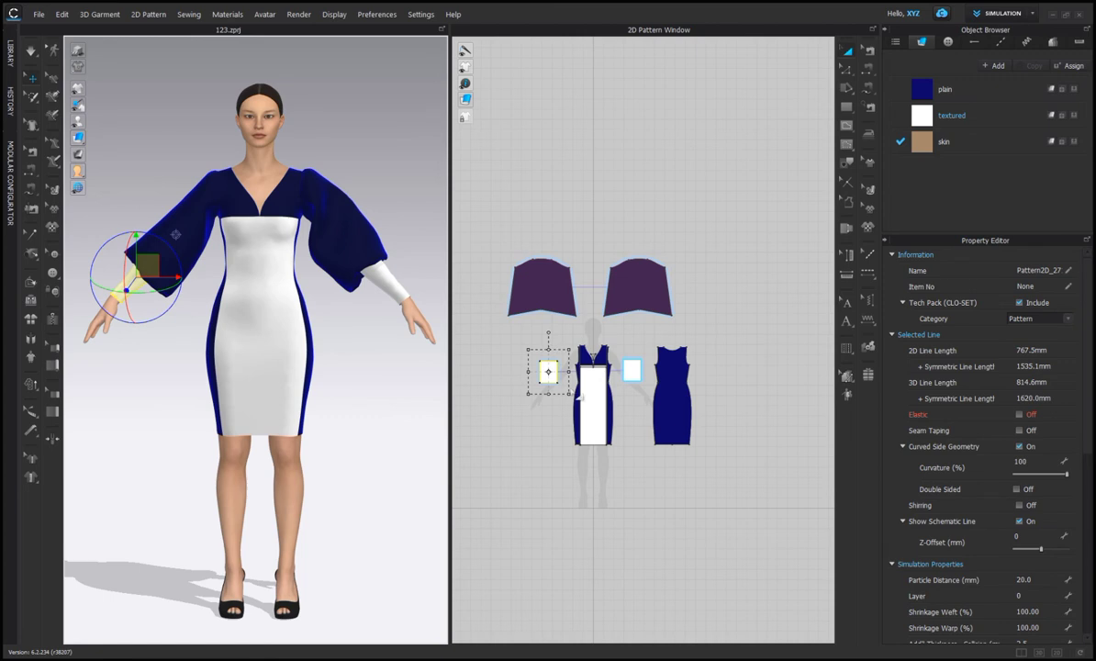
# Simulate the garment so the shortened cuffs settle on the forearms
pyautogui.click(111, 239)
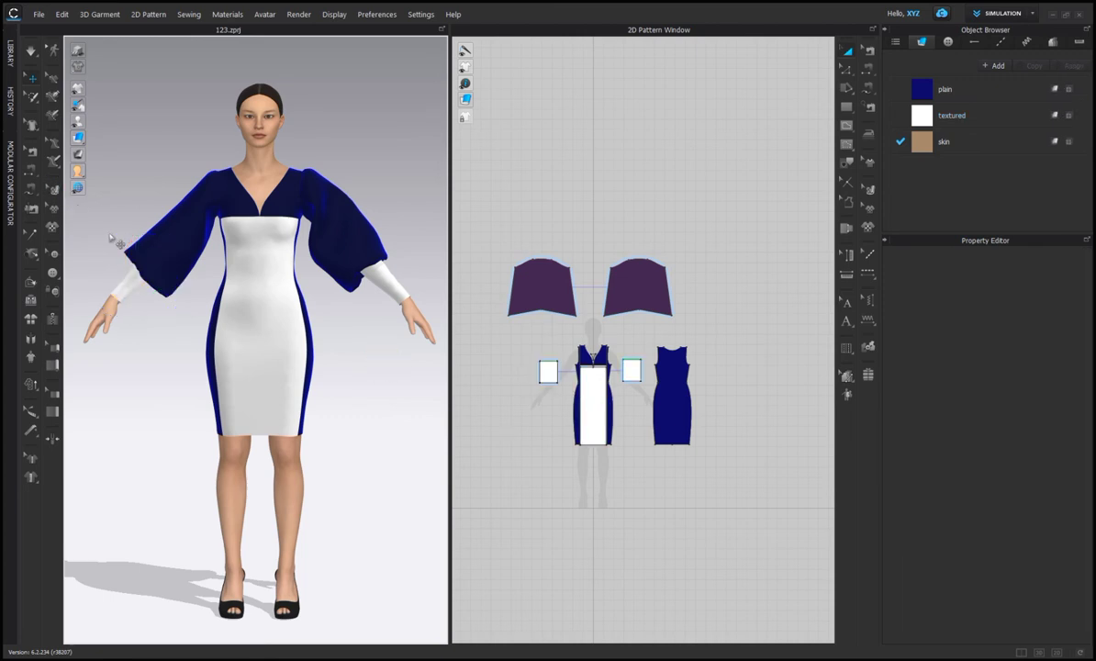
pyautogui.click(128, 291)
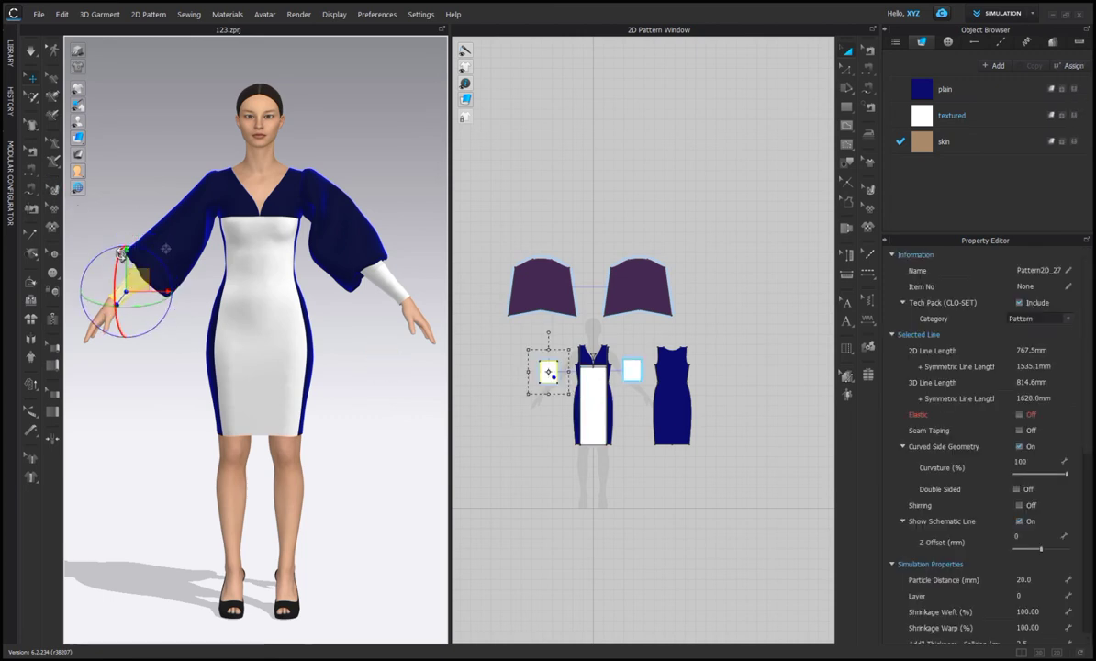
pyautogui.press('space')
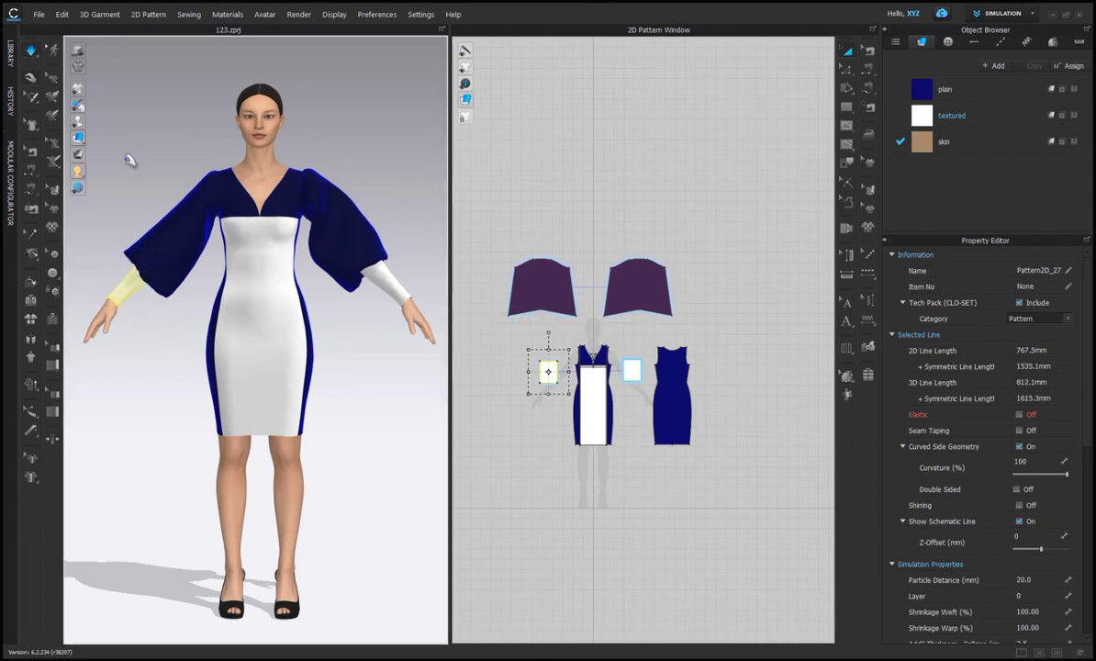
pyautogui.moveTo(128, 179)
pyautogui.mouseDown(button='right')
pyautogui.moveTo(310, 154)
pyautogui.moveTo(124, 184)
pyautogui.mouseUp(button='right')
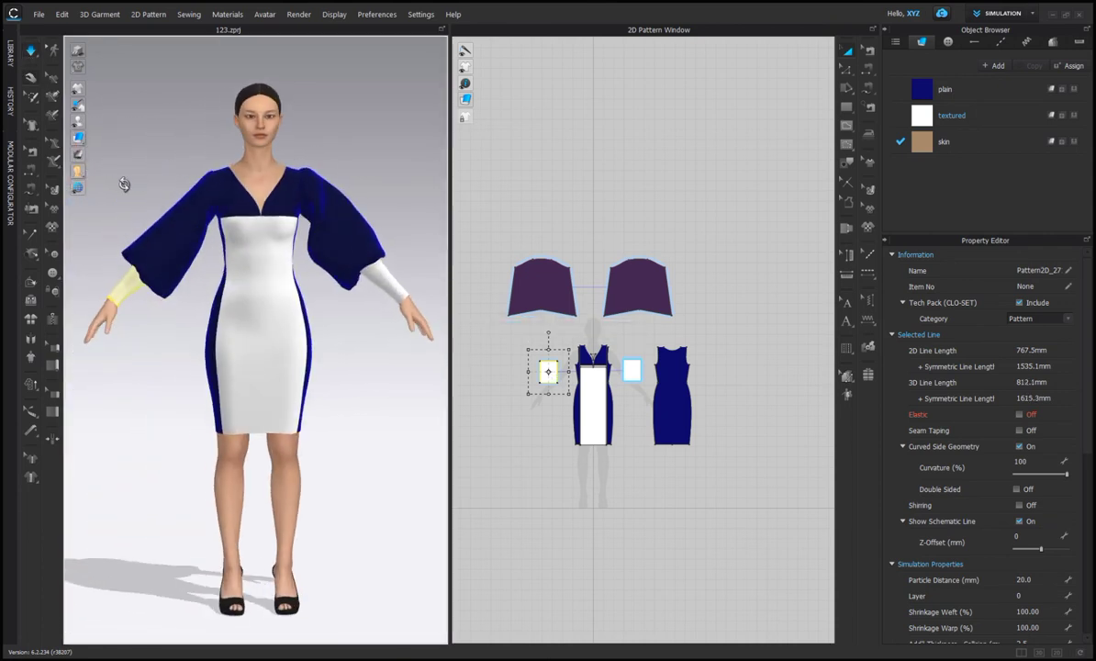
# Select the dress body panels together with both cuffs and unfreeze them
pyautogui.click(200, 180)
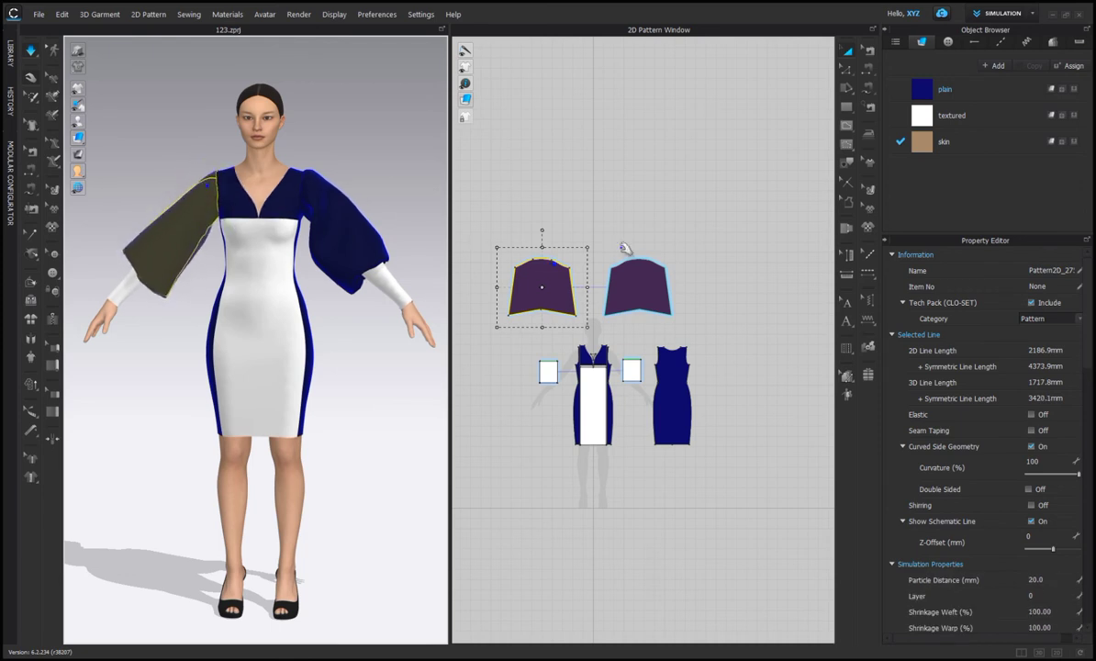
pyautogui.click(500, 224)
pyautogui.click(631, 370)
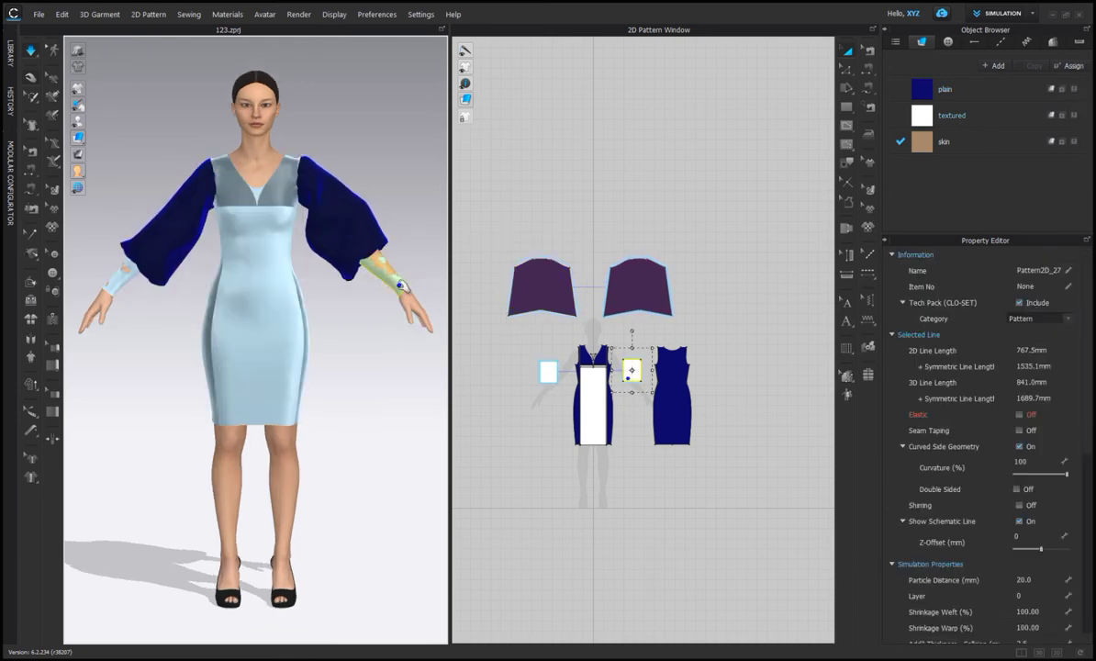
pyautogui.moveTo(523, 332); pyautogui.dragTo(748, 448)
pyautogui.rightClick(600, 405)
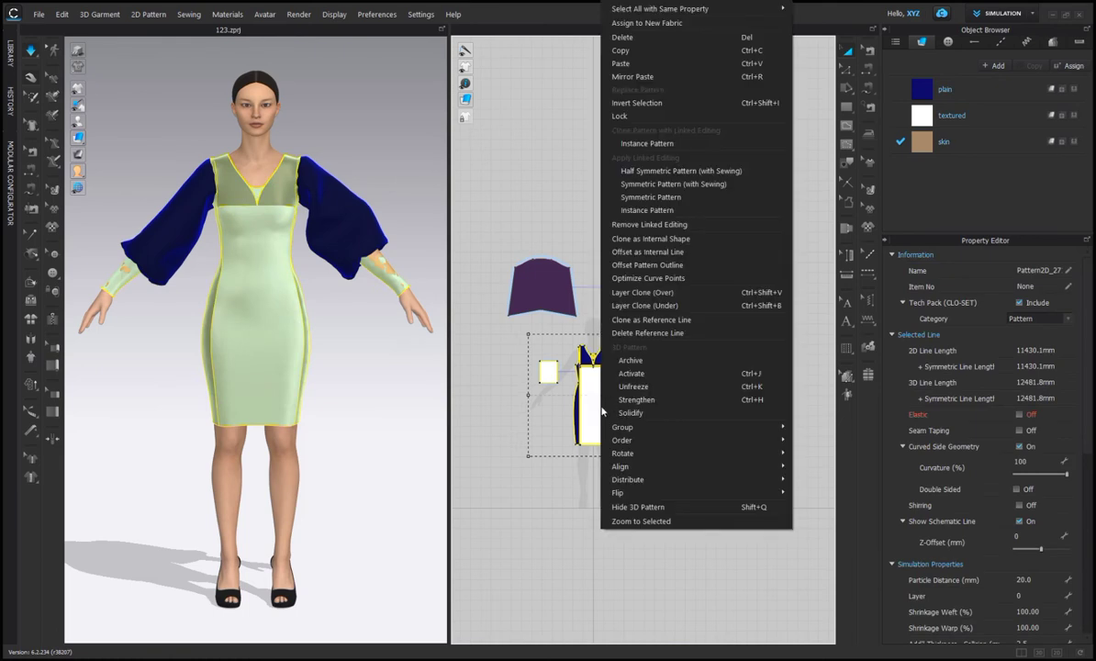
pyautogui.click(629, 386)
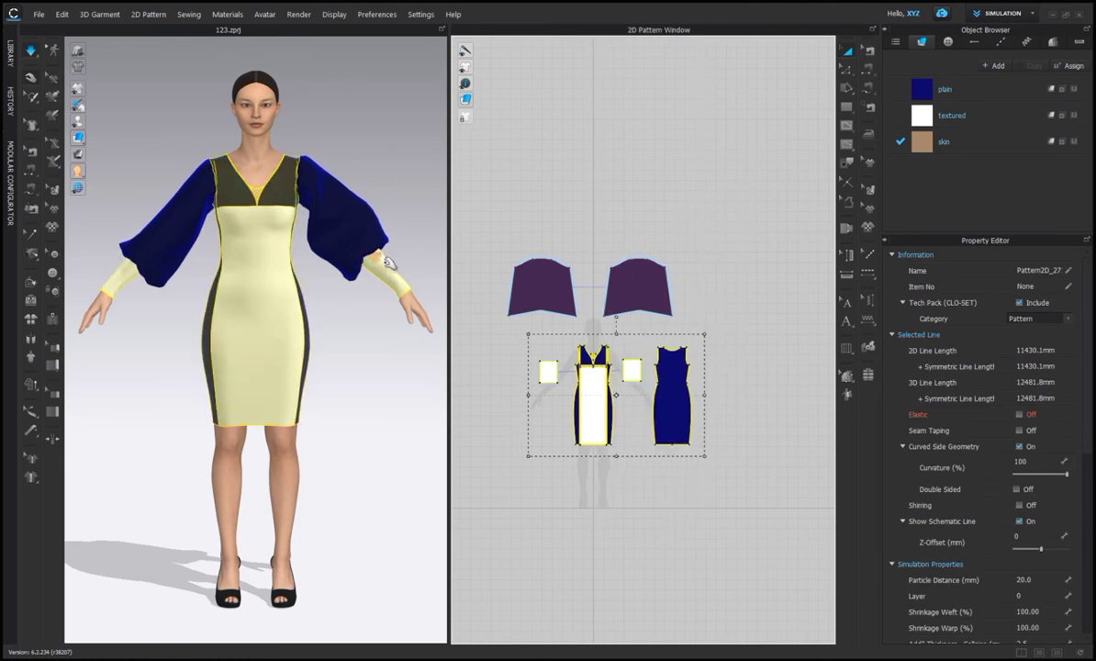
# Pull the avatar's left cuff and right sleeve during simulation to adjust how the fabric sits
pyautogui.moveTo(387, 261); pyautogui.dragTo(345, 212)
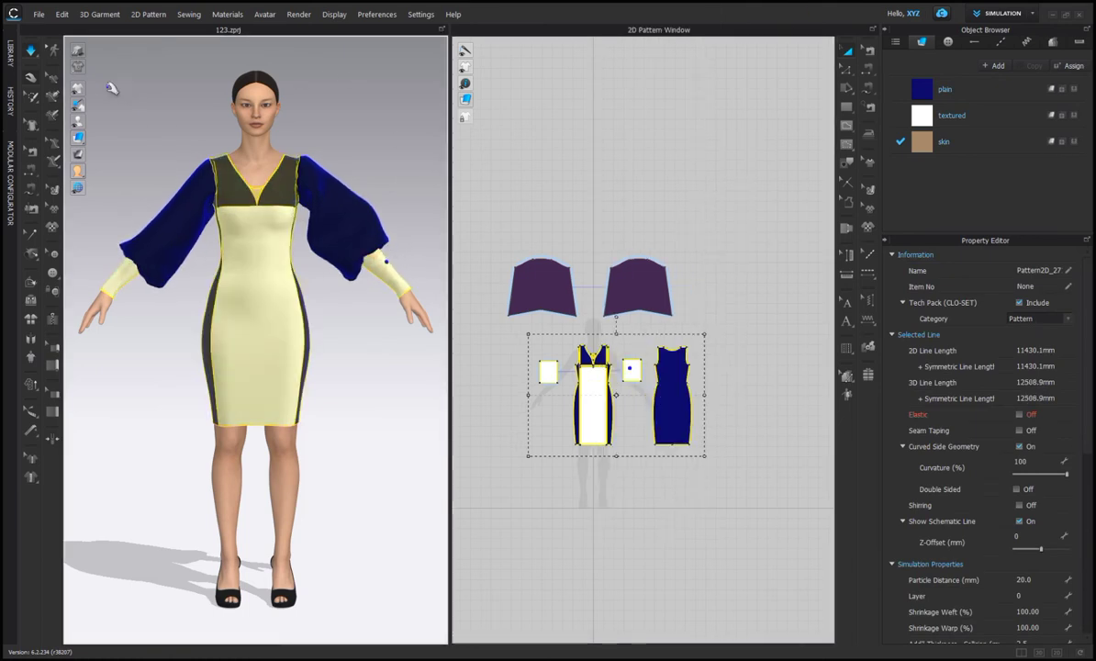
pyautogui.click(342, 154)
pyautogui.moveTo(341, 155); pyautogui.dragTo(223, 226, button='right')
pyautogui.click(156, 251)
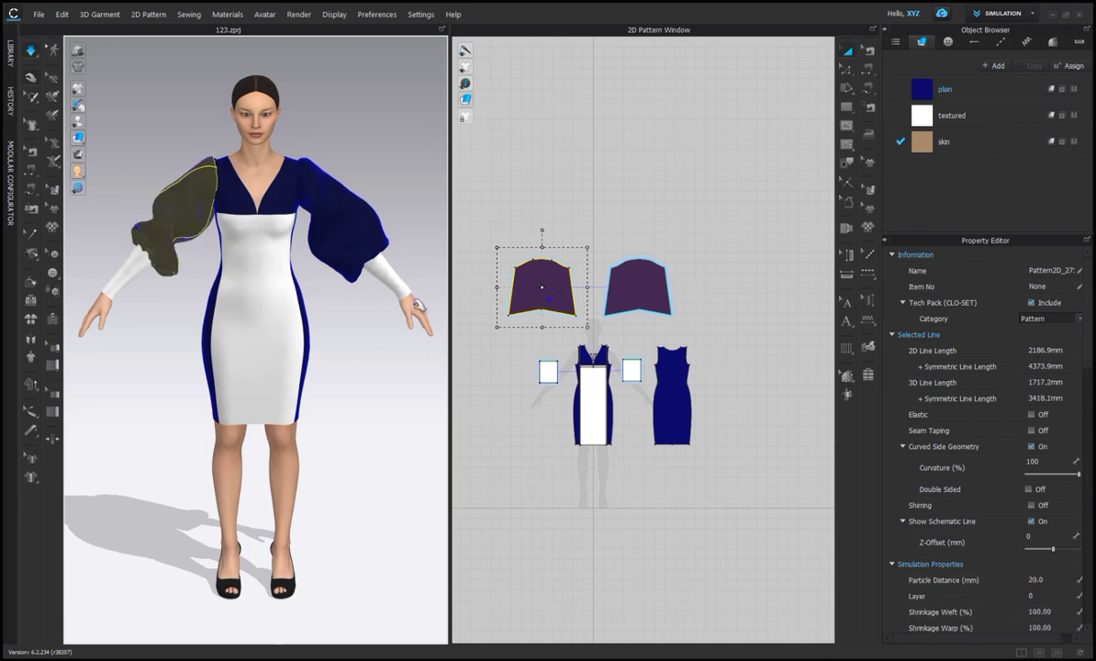
pyautogui.moveTo(143, 241); pyautogui.dragTo(129, 249)
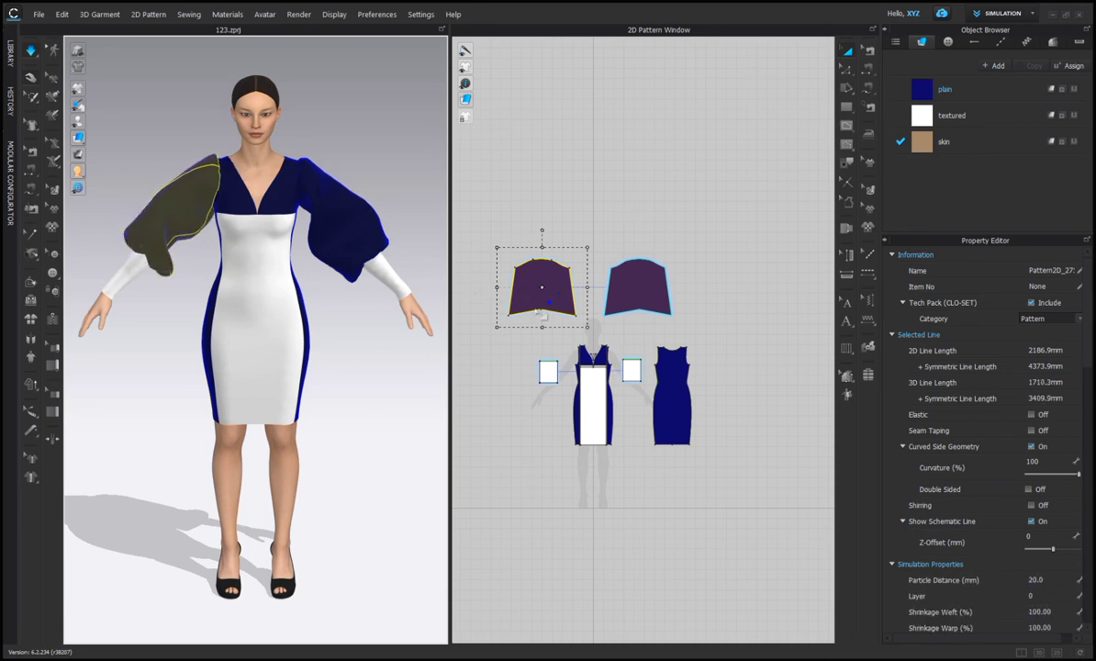
# Unsolidify the sleeve pattern on the avatar's right arm
pyautogui.rightClick(541, 314)
pyautogui.click(526, 361)
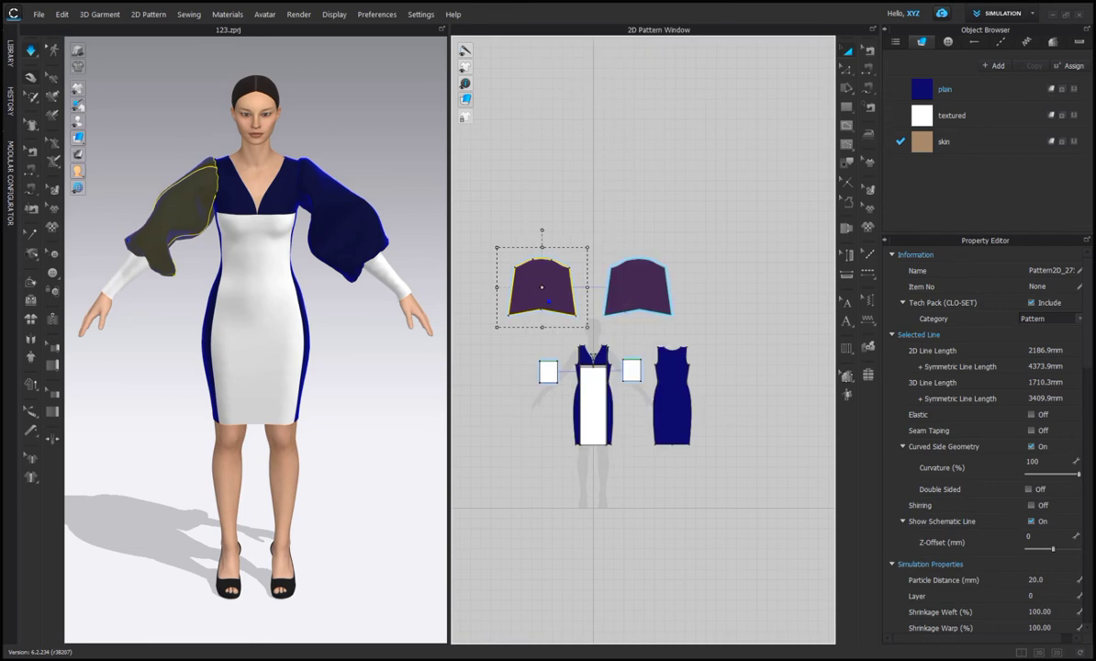
pyautogui.rightClick(630, 301)
pyautogui.click(662, 608)
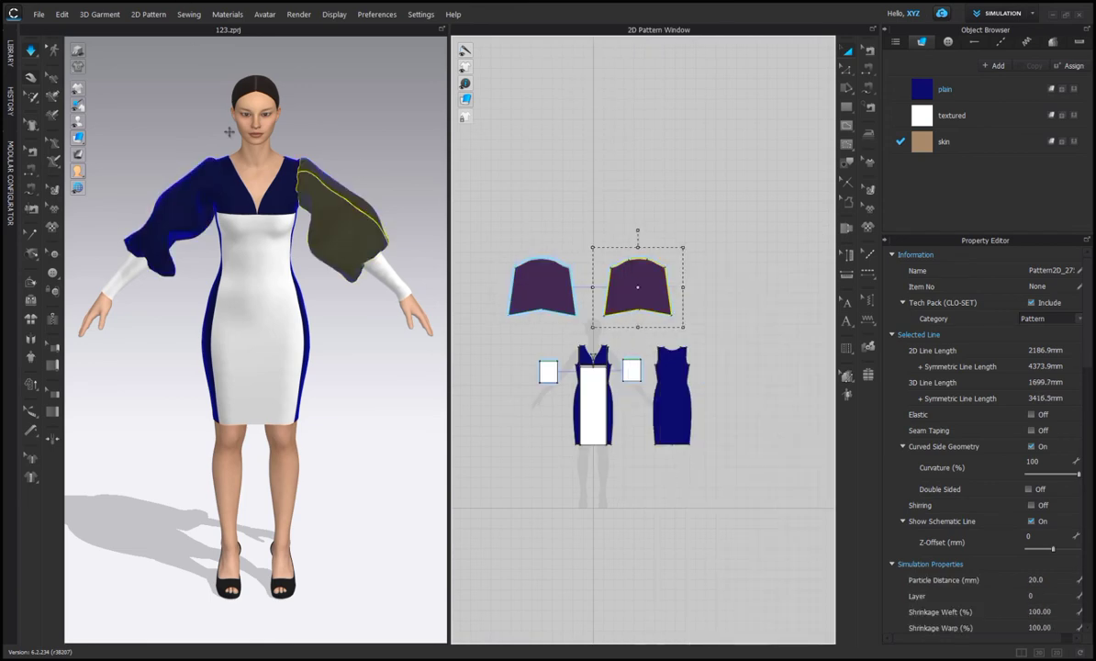
pyautogui.moveTo(315, 116)
pyautogui.mouseDown(button='right')
pyautogui.moveTo(296, 100)
pyautogui.moveTo(314, 107)
pyautogui.mouseUp(button='right')
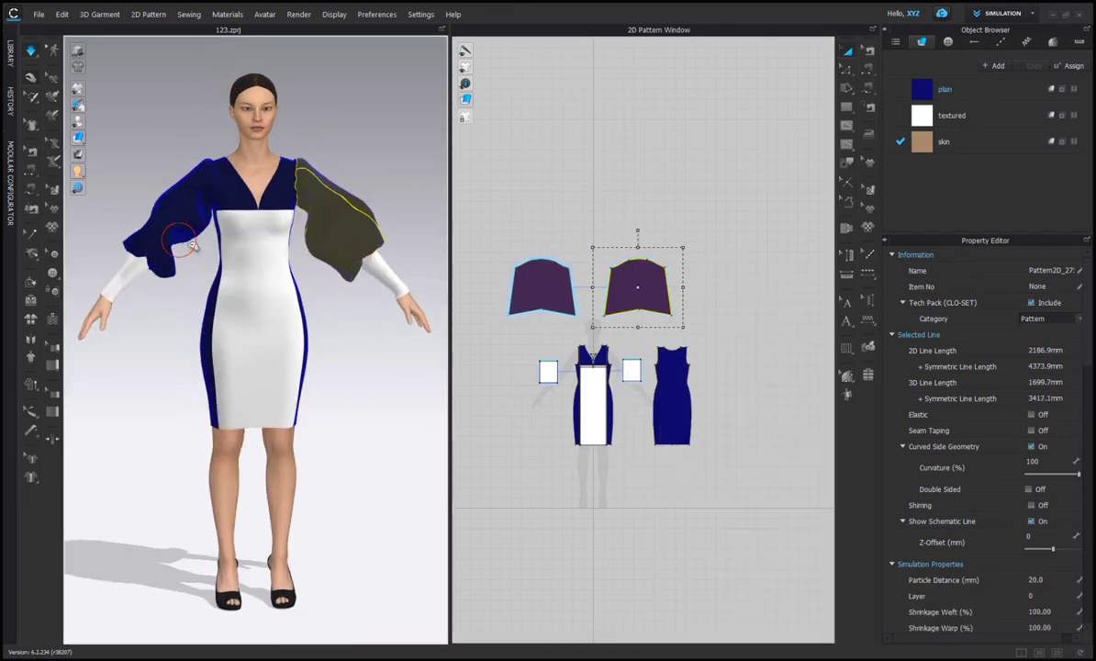
pyautogui.click(191, 248)
pyautogui.rightClick(535, 306)
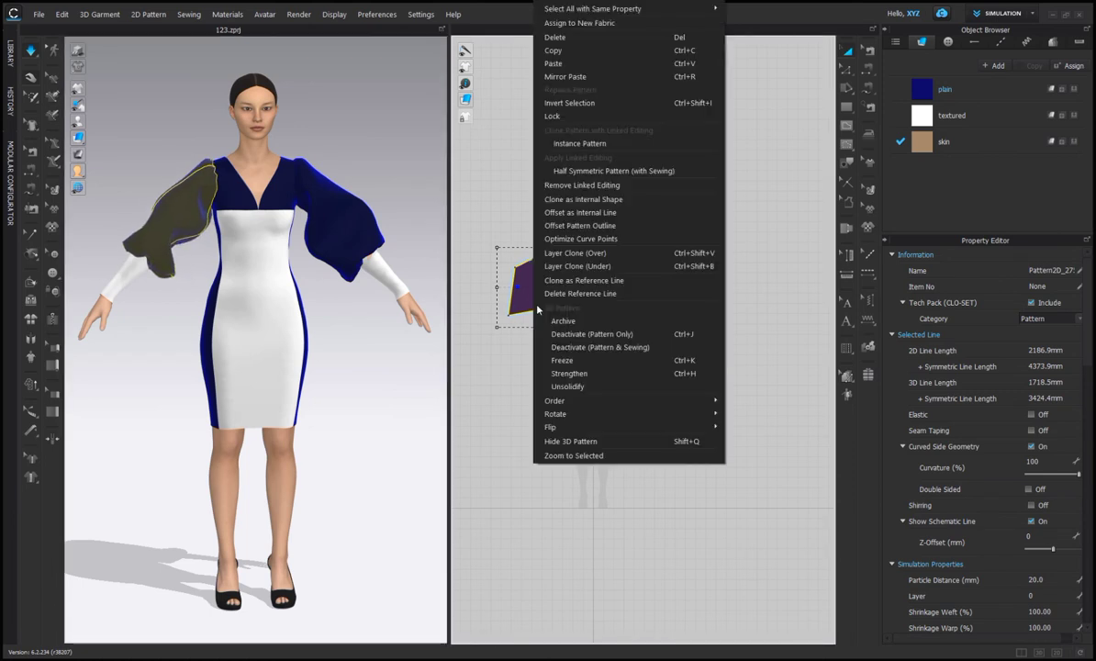
pyautogui.click(561, 385)
pyautogui.press('space')
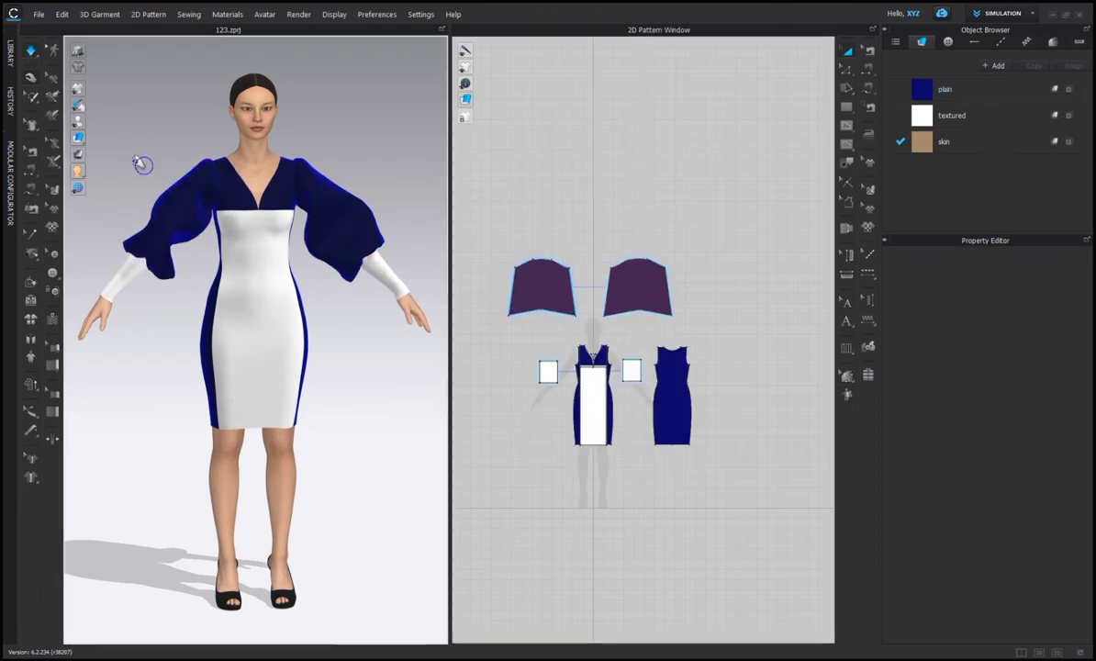
# Simulate the garment and pull the avatar's right sleeve outward to even out its puff above the cuff
pyautogui.click(30, 52)
pyautogui.click(61, 67)
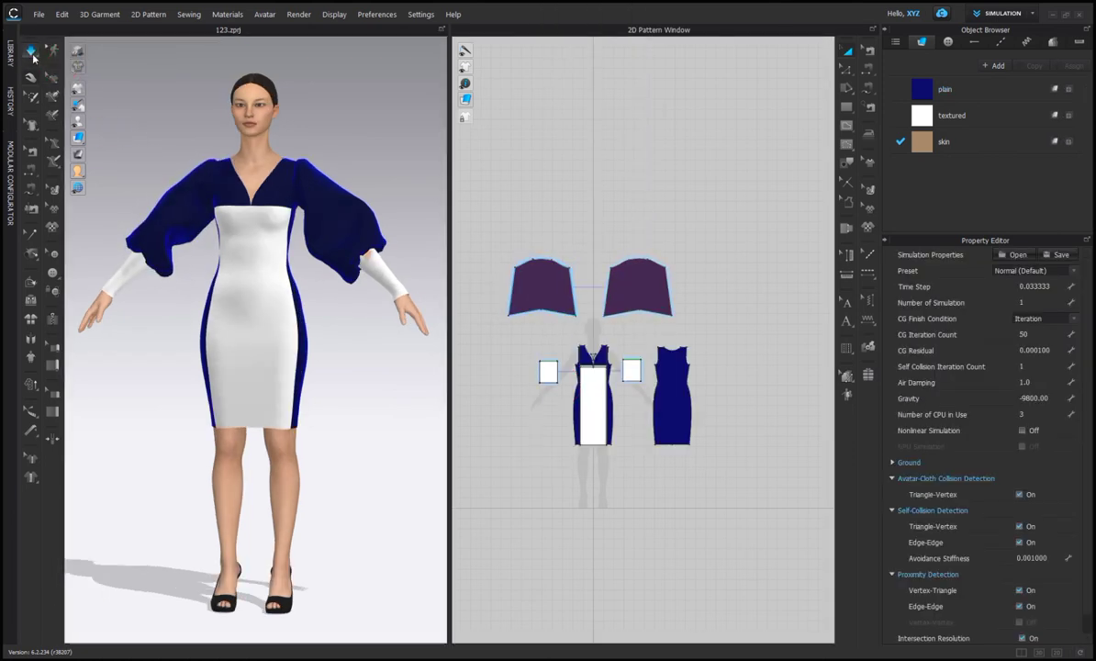
pyautogui.click(192, 255)
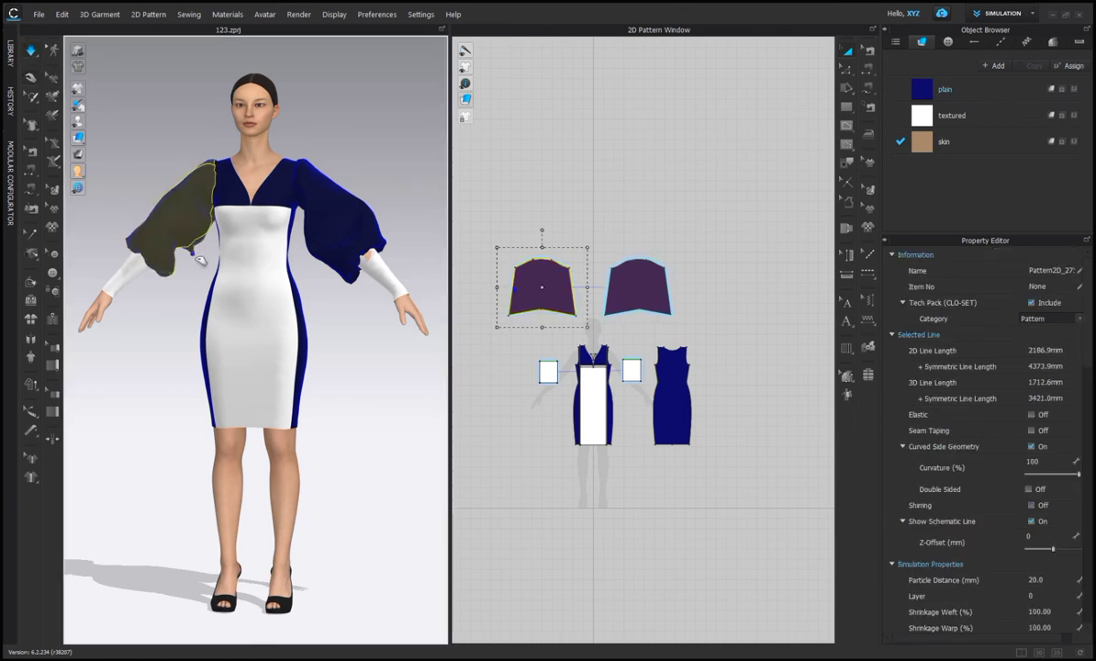
pyautogui.moveTo(145, 222); pyautogui.dragTo(131, 214)
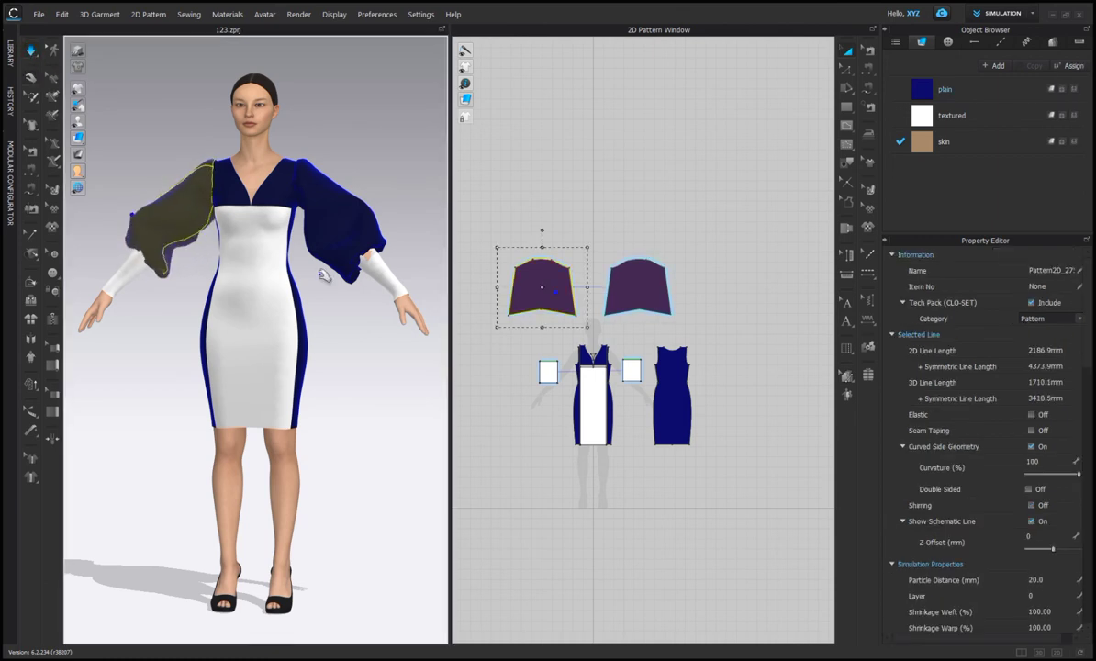
pyautogui.click(393, 258)
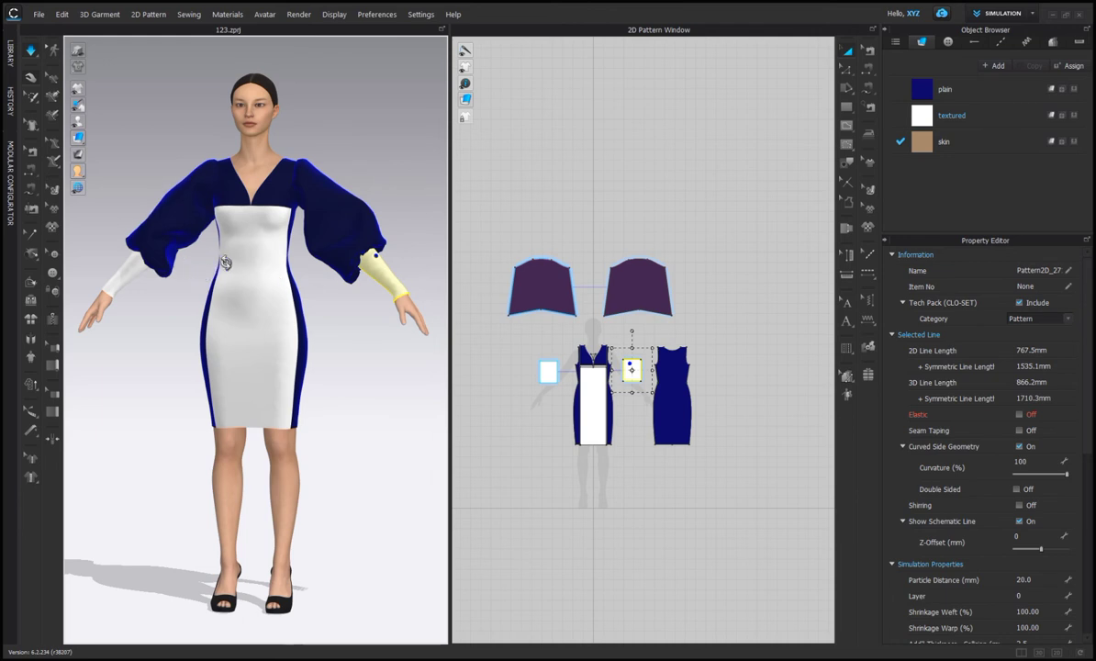
pyautogui.click(139, 250)
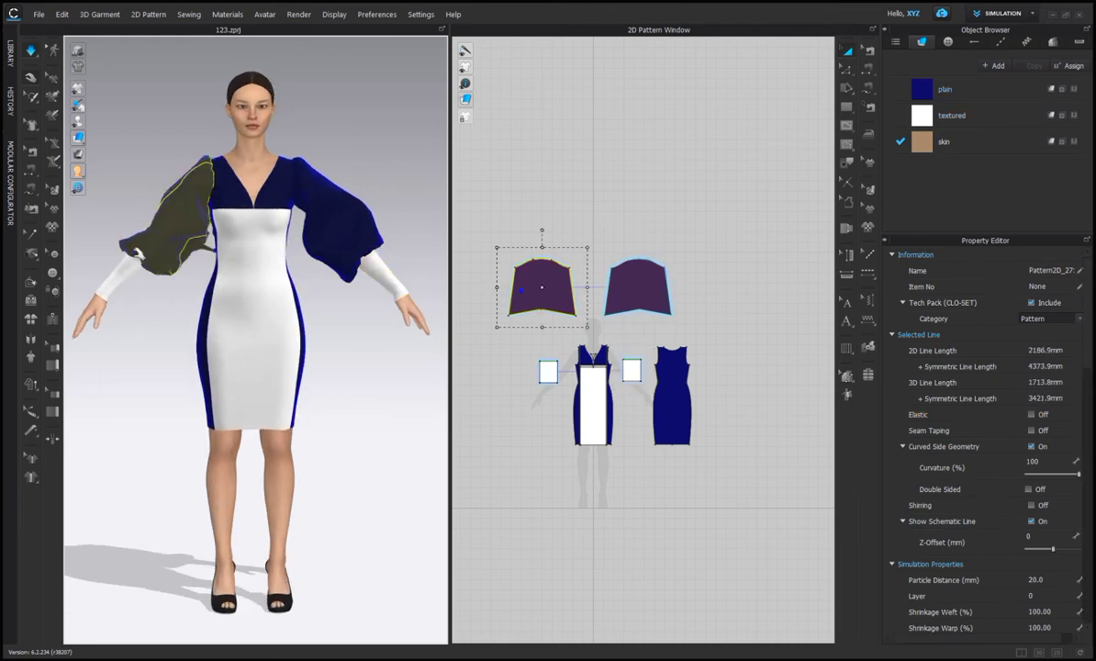
pyautogui.moveTo(138, 253); pyautogui.dragTo(106, 247)
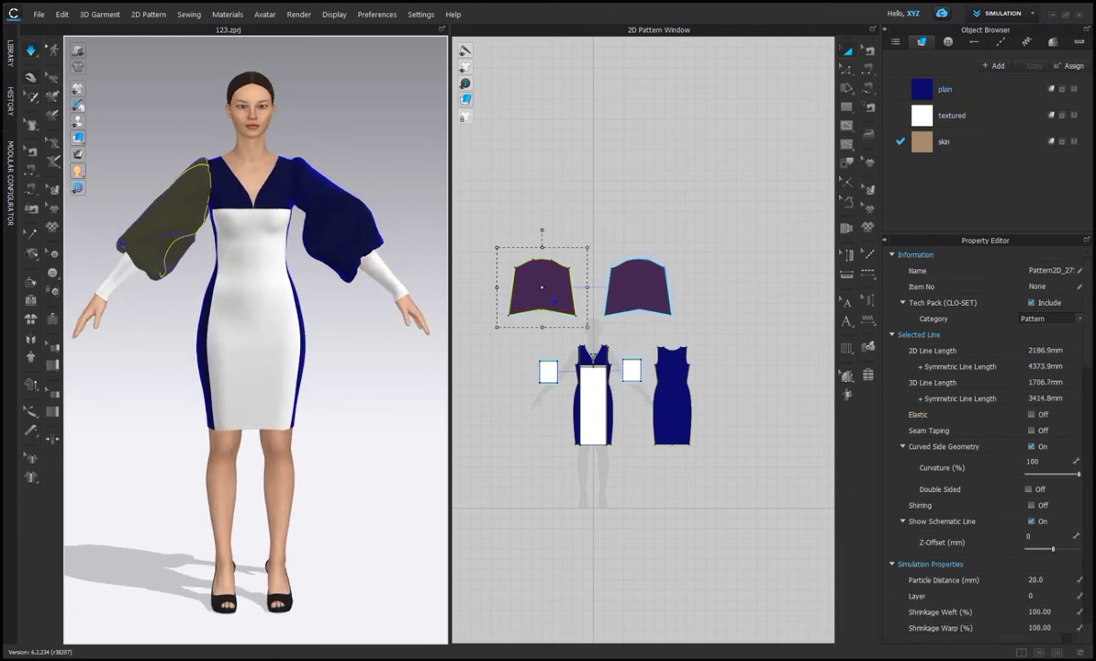
# Solidify the reshaped sleeve on the avatar's right arm and clear the selection
pyautogui.rightClick(555, 300)
pyautogui.click(586, 388)
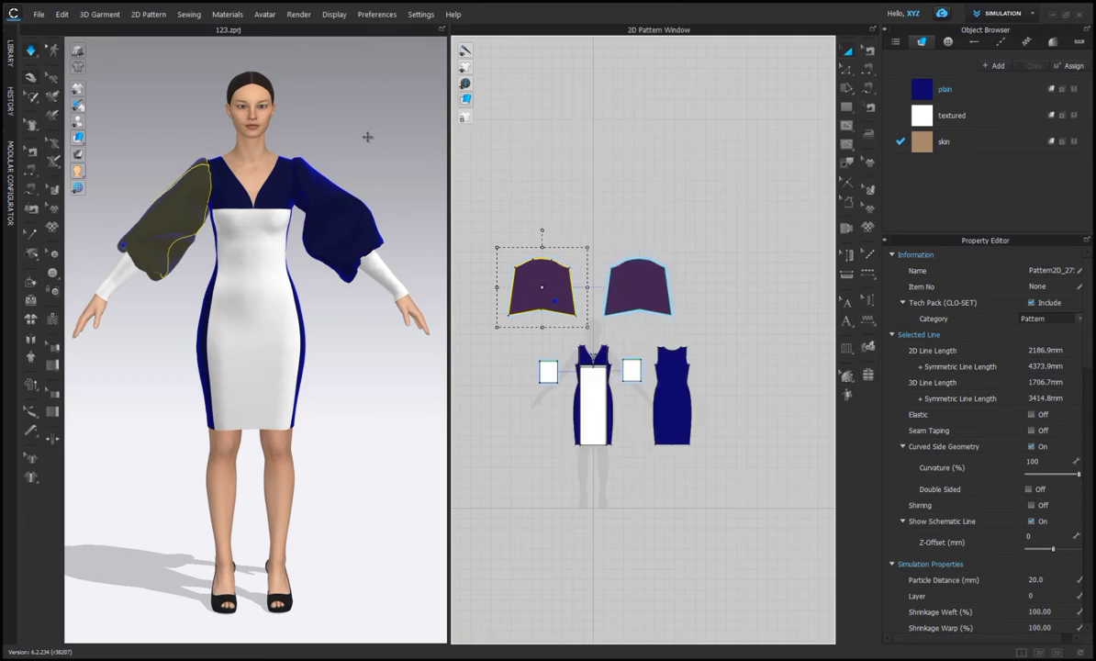
pyautogui.click(371, 164)
pyautogui.moveTo(371, 167)
pyautogui.mouseDown(button='right')
pyautogui.moveTo(73, 170)
pyautogui.moveTo(371, 157)
pyautogui.mouseUp(button='right')
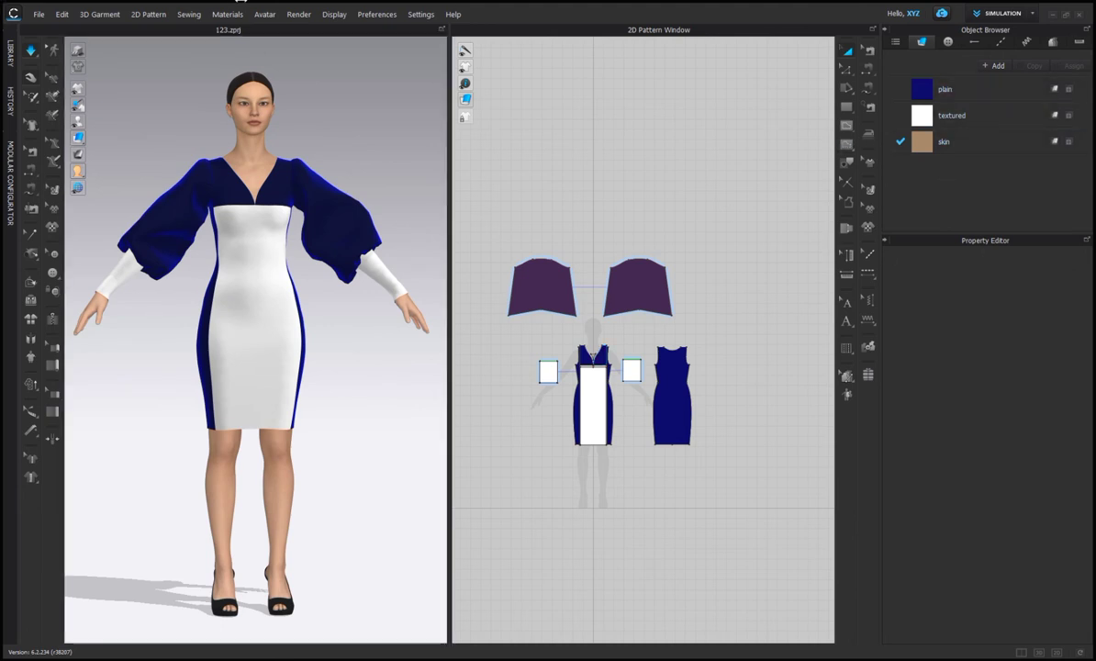
# Apply the first navy leaf-motif image from the texture folder as the texture of the "textured" fabric
pyautogui.click(963, 118)
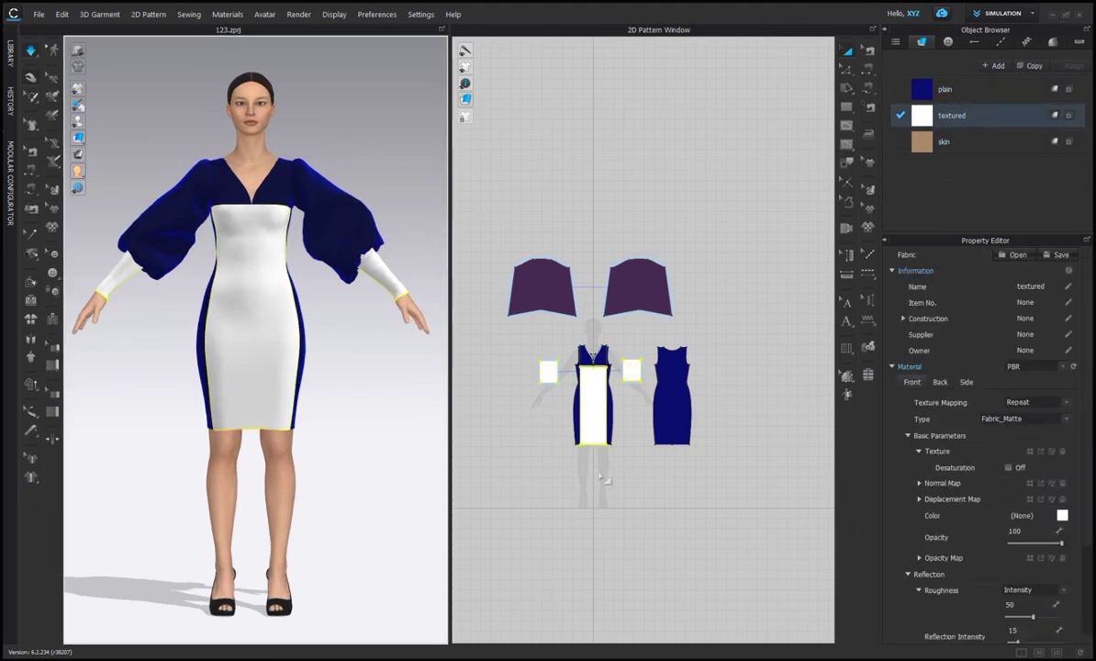
pyautogui.doubleClick(953, 117)
pyautogui.click(1030, 453)
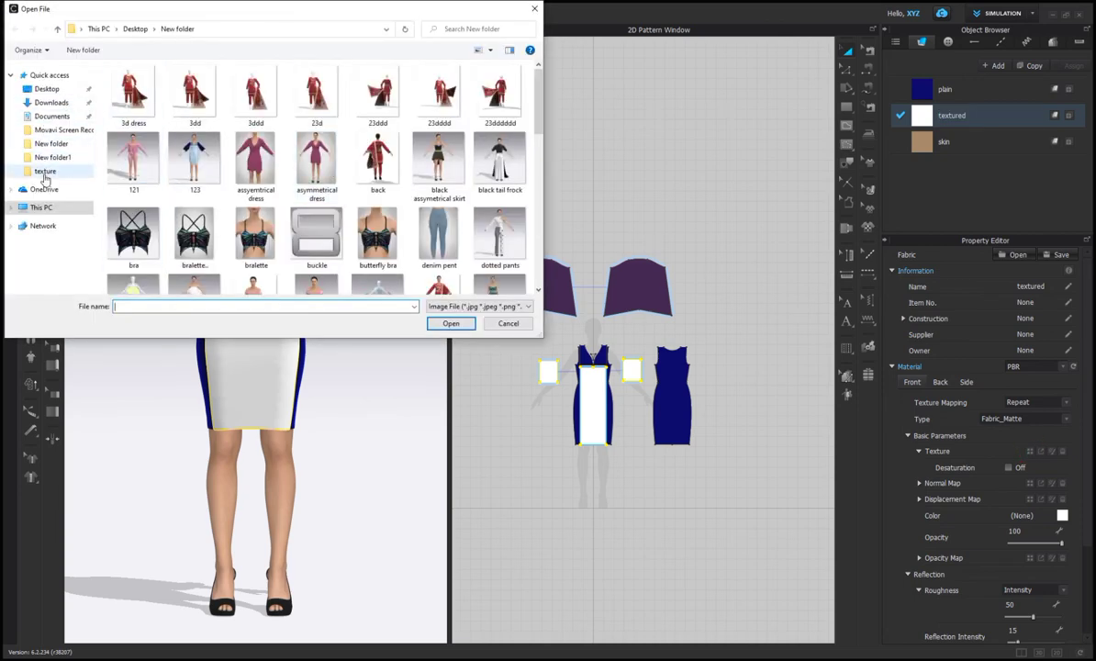
pyautogui.click(45, 171)
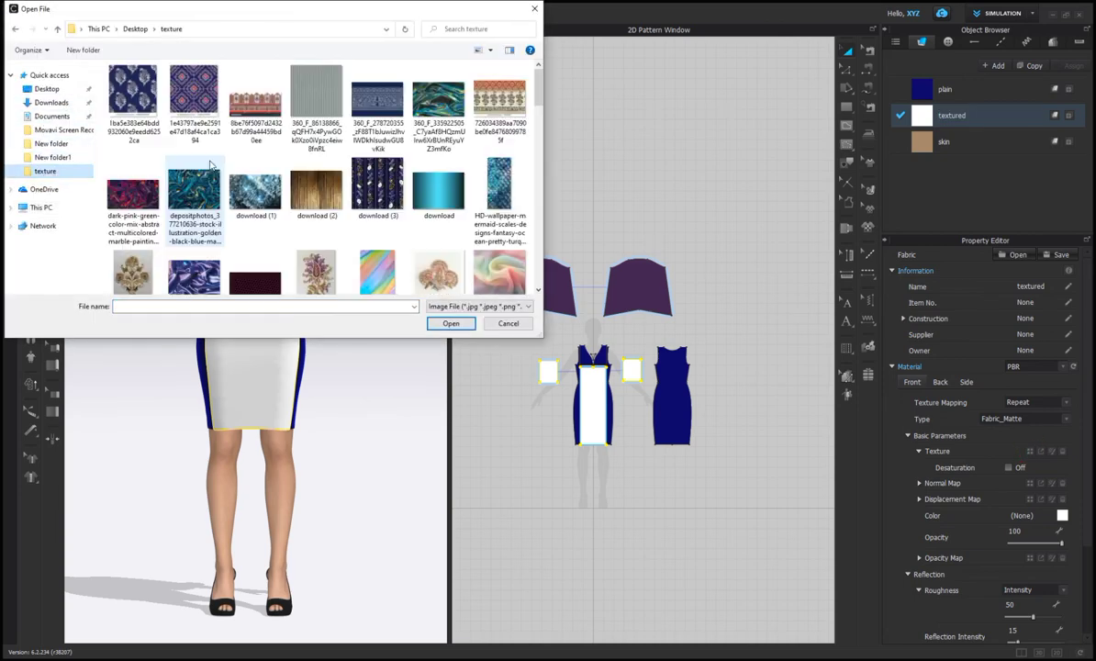
pyautogui.click(136, 92)
pyautogui.click(451, 323)
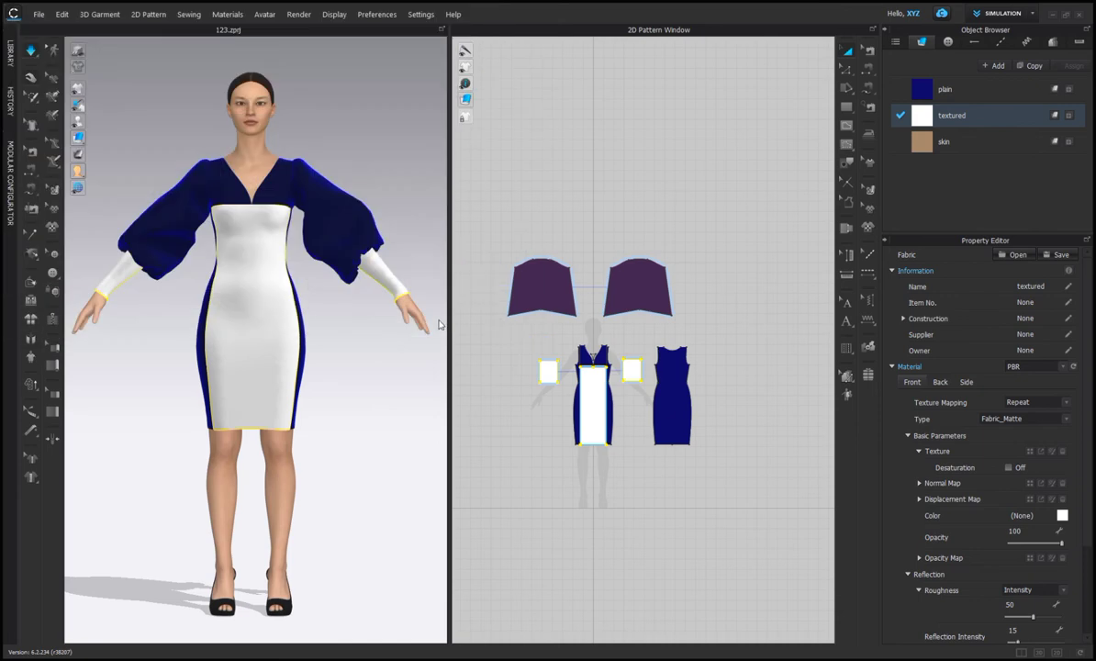
# Enlarge the leaf-motif texture on the front panel and cuffs with the Edit Texture tool and inspect the result
pyautogui.scroll(3, 635, 441)
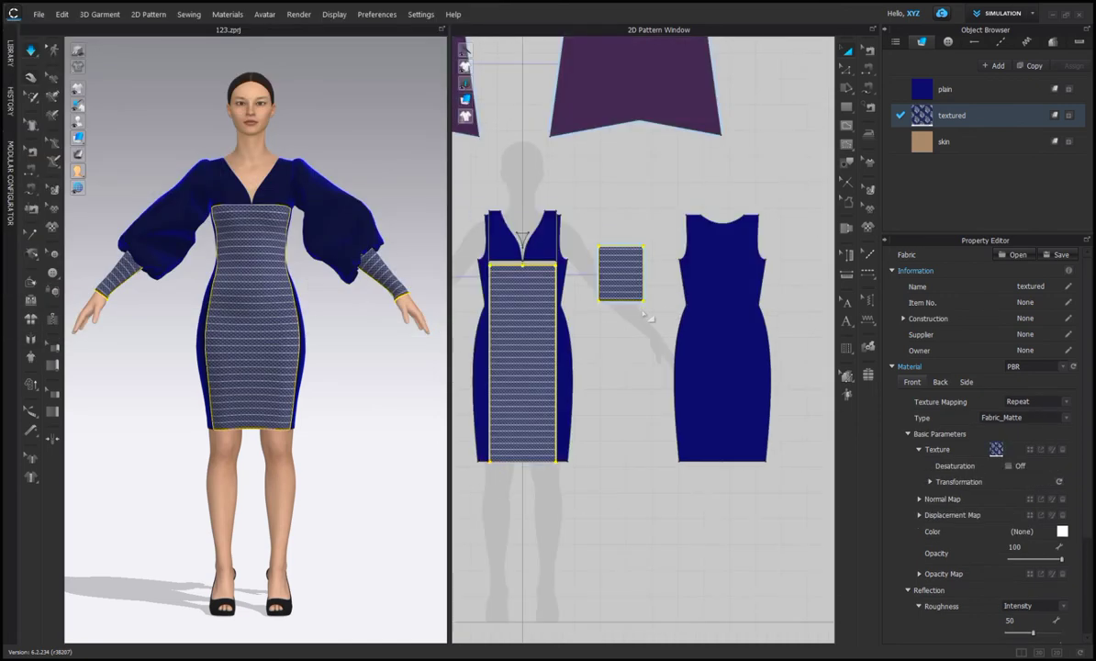
pyautogui.scroll(1, 684, 369)
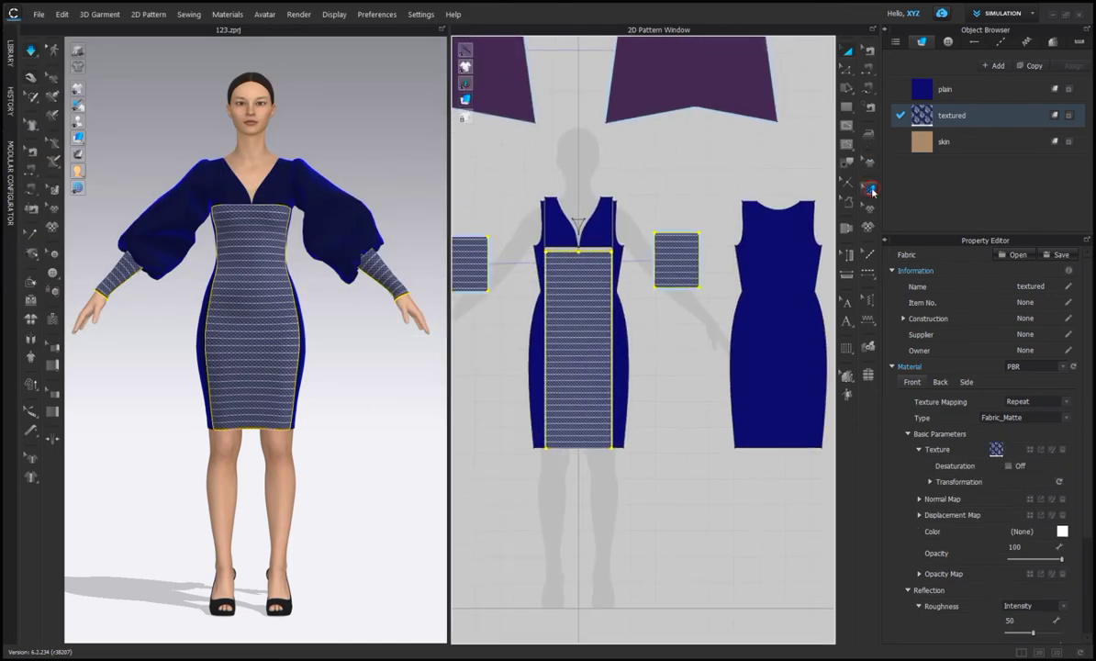
pyautogui.click(870, 189)
pyautogui.click(590, 329)
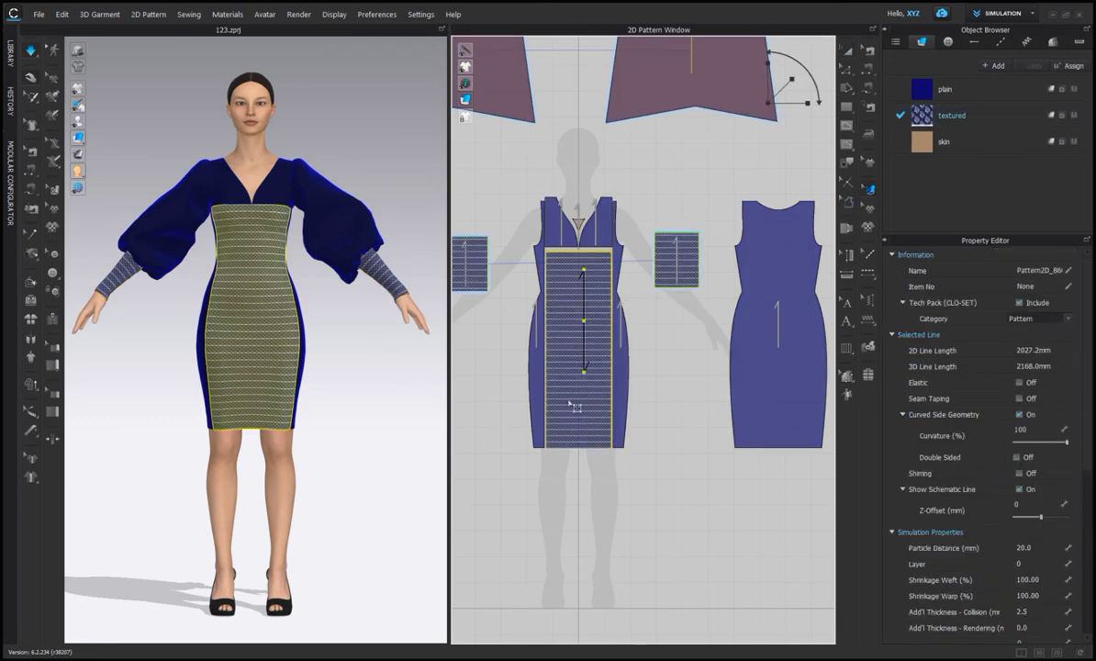
pyautogui.click(463, 257)
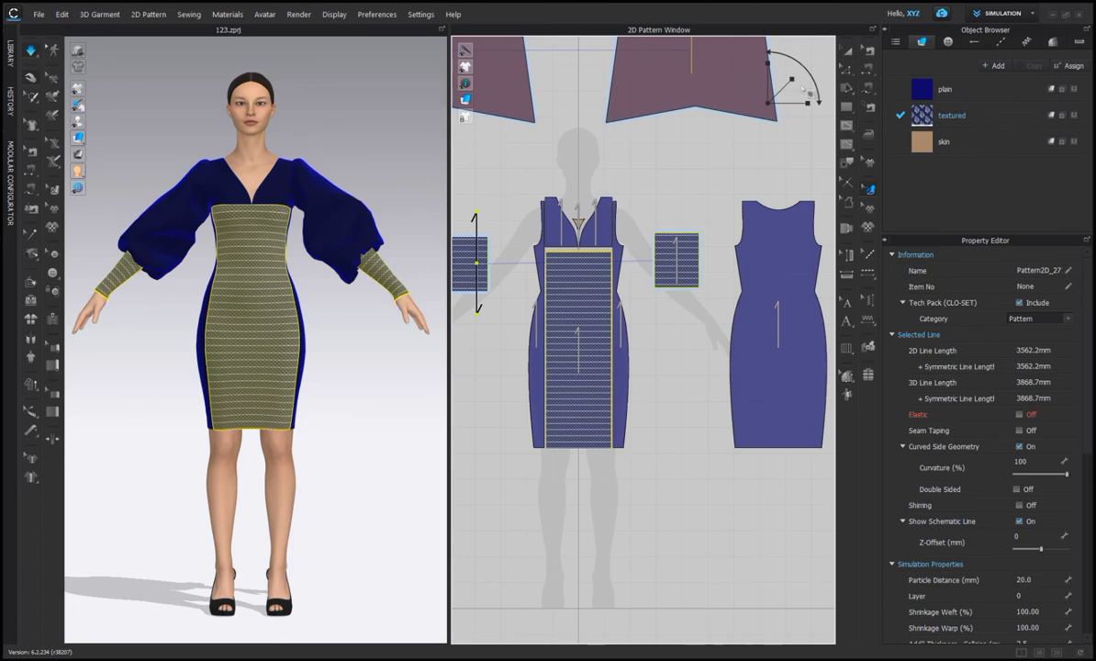
pyautogui.moveTo(795, 76); pyautogui.dragTo(841, 20)
pyautogui.moveTo(795, 77); pyautogui.dragTo(794, 70)
pyautogui.click(628, 351)
pyautogui.moveTo(358, 372)
pyautogui.mouseDown(button='right')
pyautogui.moveTo(306, 404)
pyautogui.moveTo(349, 391)
pyautogui.mouseUp(button='right')
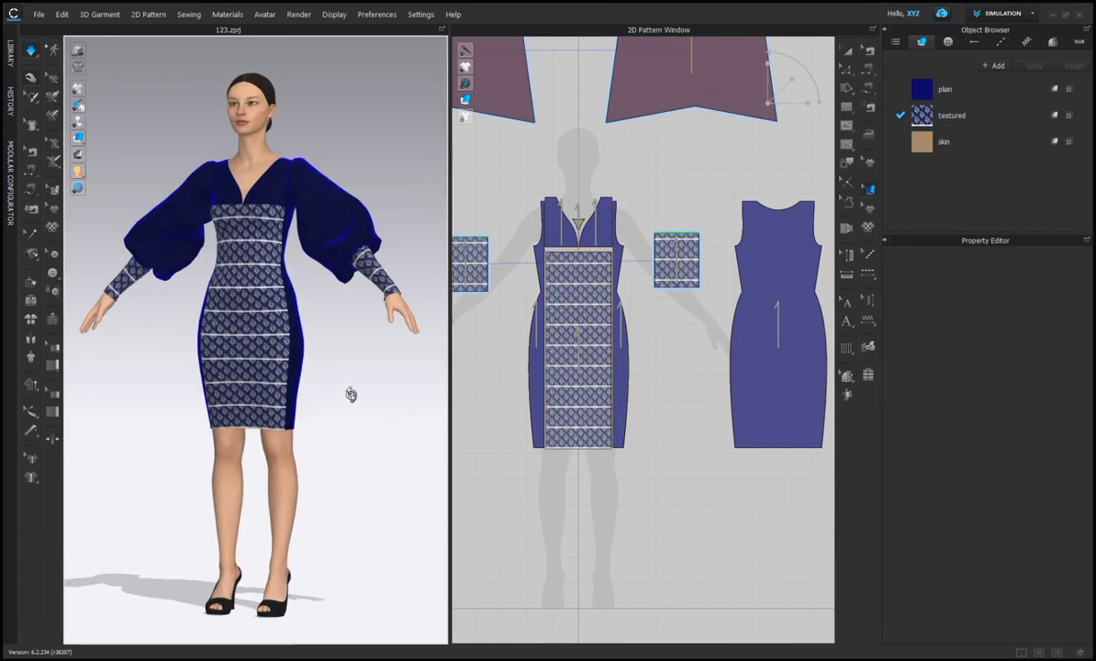
pyautogui.scroll(3, 580, 276)
pyautogui.scroll(-2, 675, 269)
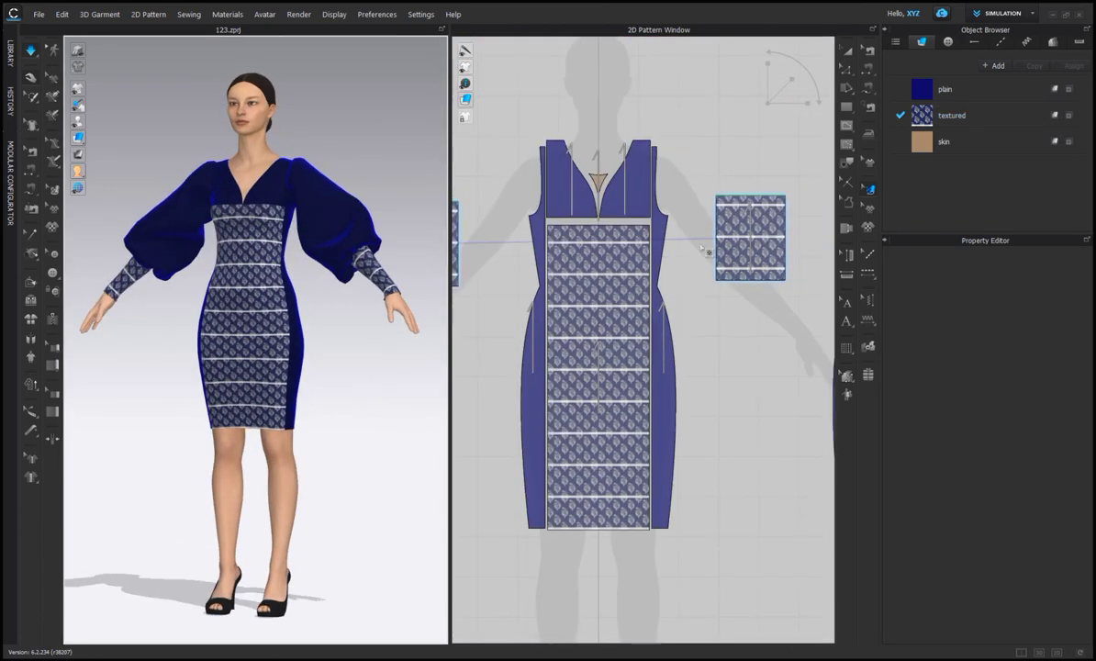
# Undo the leaf-motif texture's enlargement and its application to the front panel and cuffs
pyautogui.hotkey('ctrl', 'z')
pyautogui.hotkey('ctrl', 'z')
pyautogui.hotkey('ctrl', 'z')
pyautogui.hotkey('ctrl', 'z')
pyautogui.hotkey('ctrl', 'z')
pyautogui.hotkey('ctrl', 'z')
pyautogui.hotkey('ctrl', 'z')
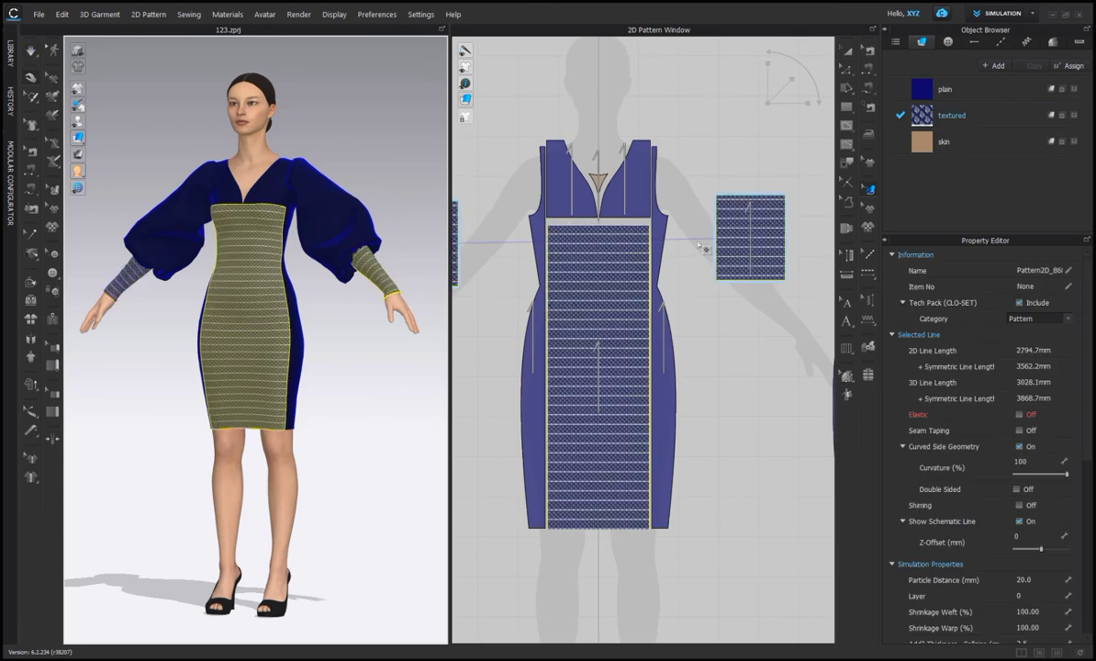
# Apply the navy geometric image "images (28)" from the texture folder as the texture of the "textured" fabric
pyautogui.click(1027, 481)
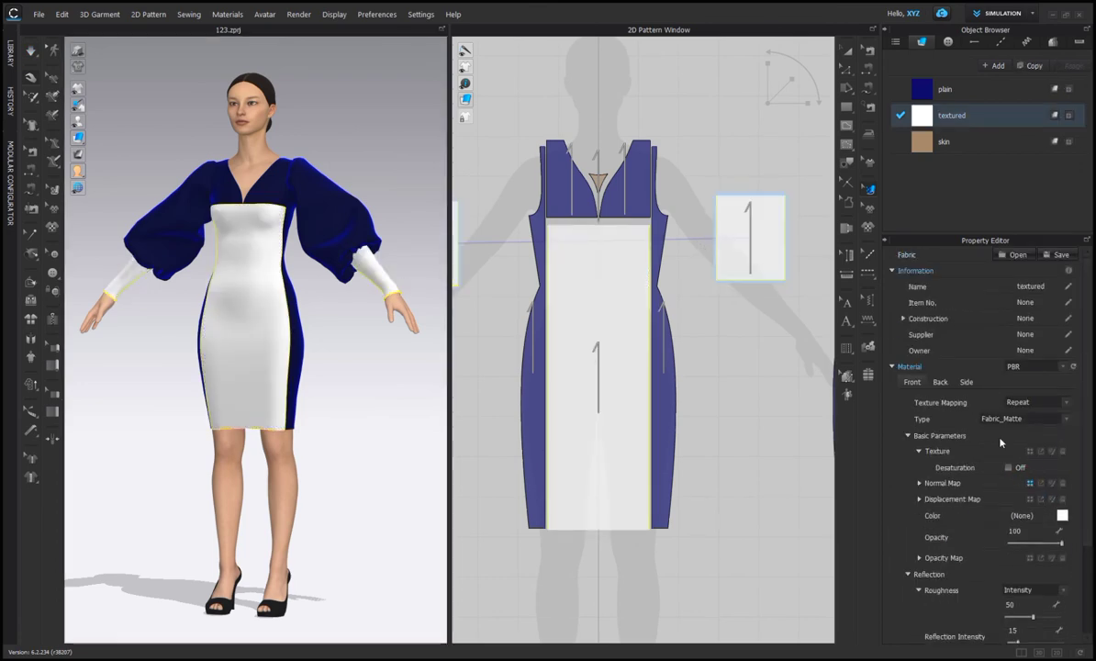
pyautogui.click(536, 9)
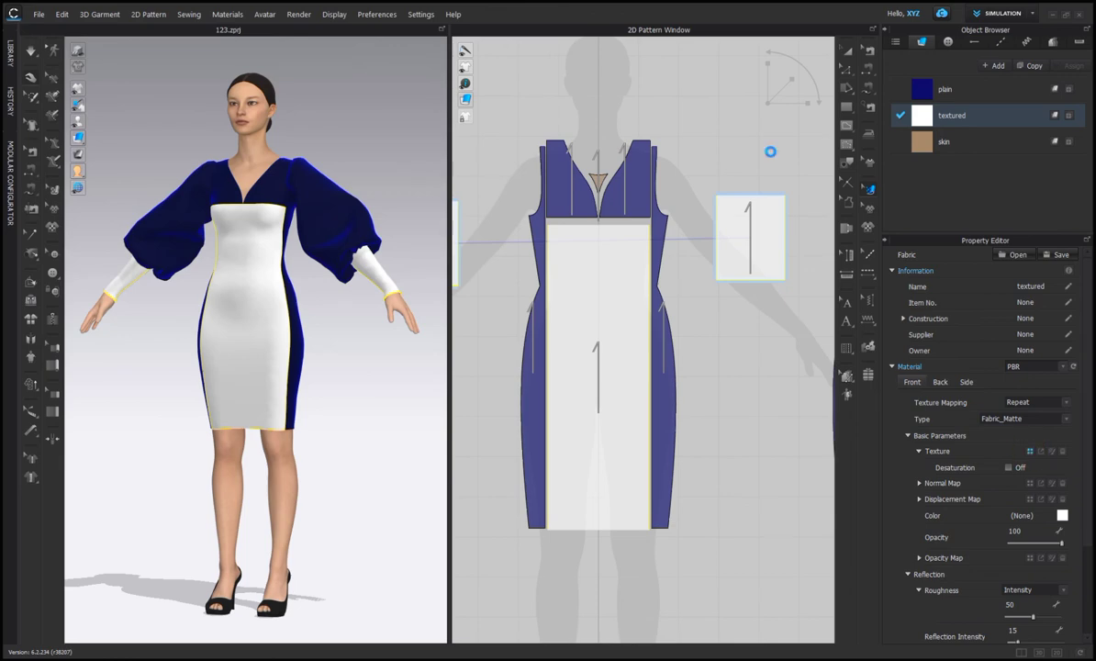
pyautogui.click(47, 171)
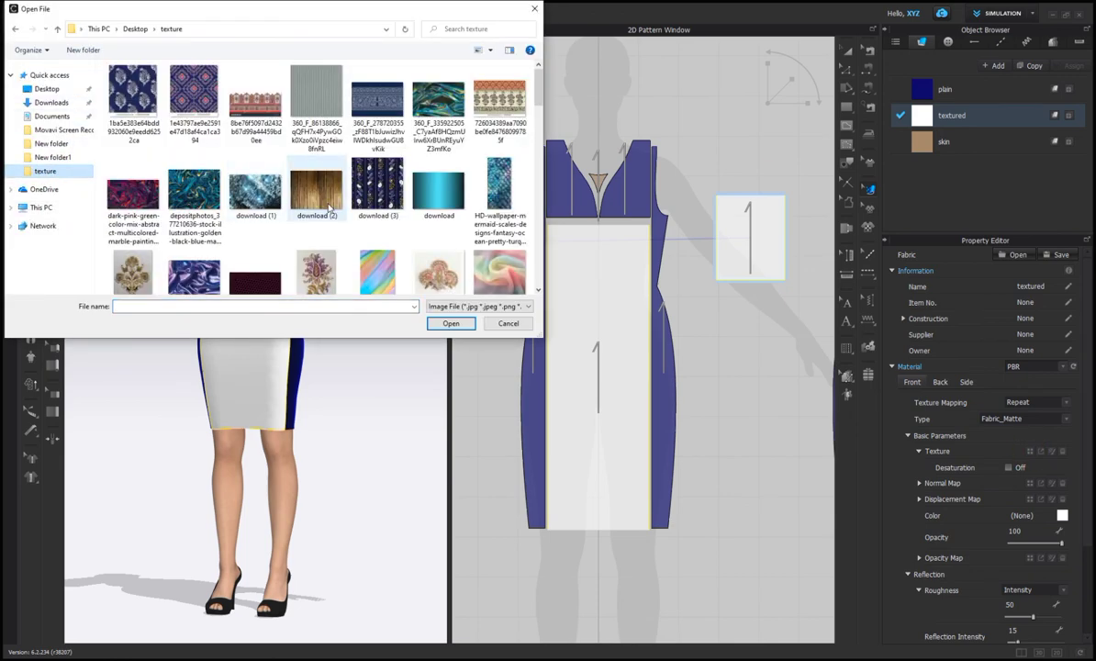
pyautogui.scroll(-10, 329, 207)
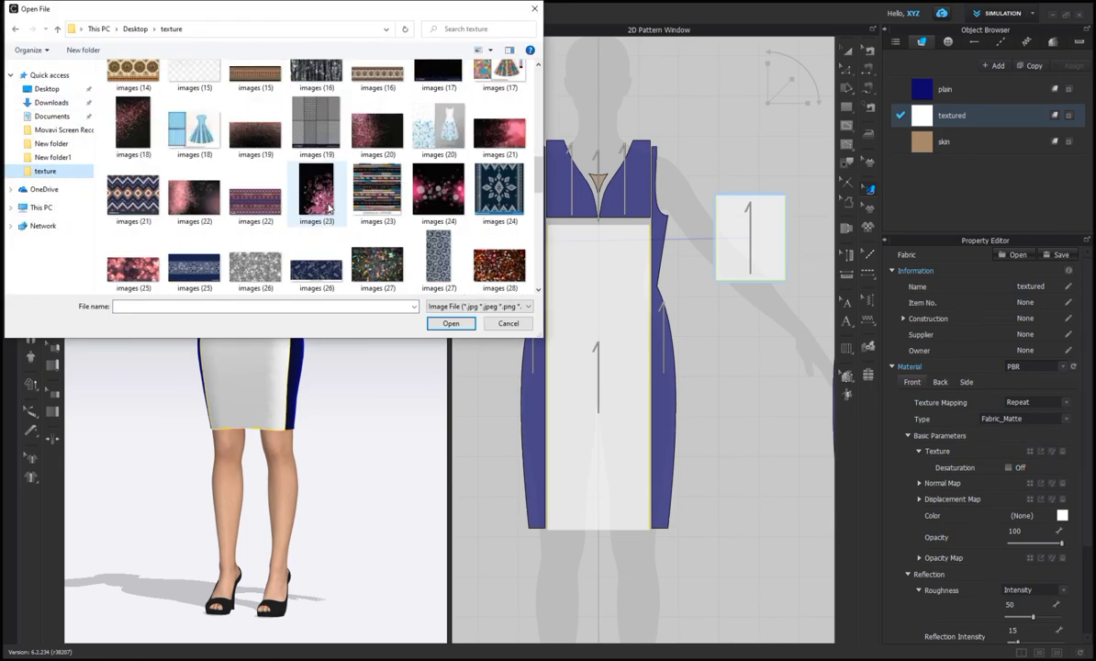
pyautogui.scroll(-3, 329, 207)
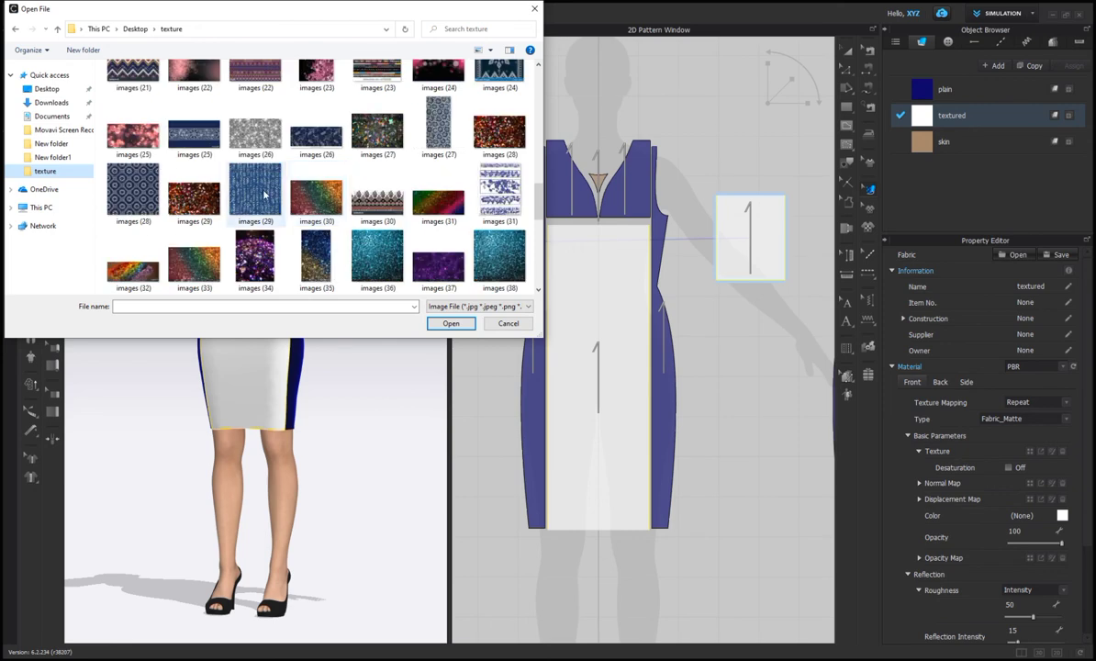
pyautogui.click(133, 190)
pyautogui.click(450, 323)
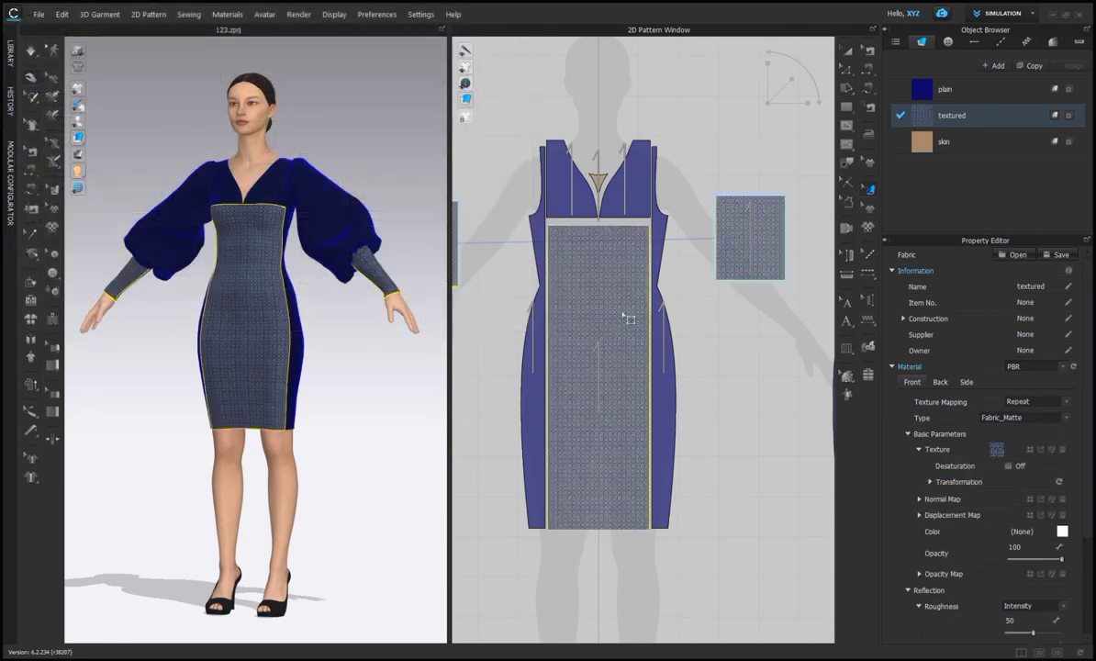
# Enlarge the geometric texture on the front panel and cuffs in two stages and shift its position on the panel
pyautogui.click(594, 303)
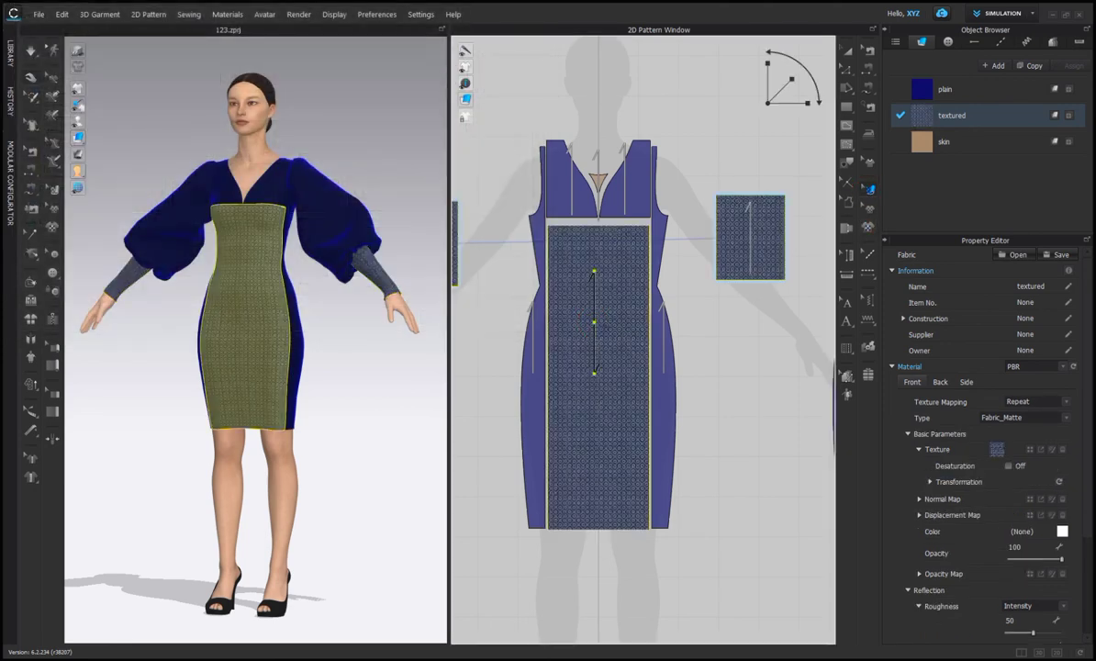
pyautogui.moveTo(795, 78); pyautogui.dragTo(816, 45)
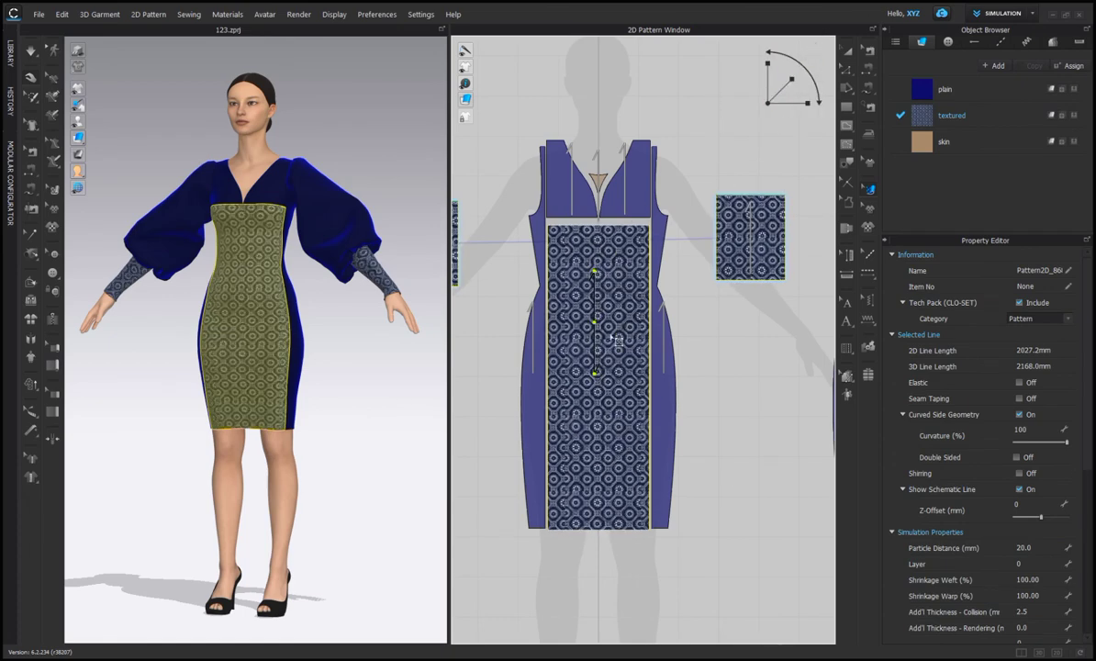
pyautogui.moveTo(617, 338); pyautogui.dragTo(627, 347)
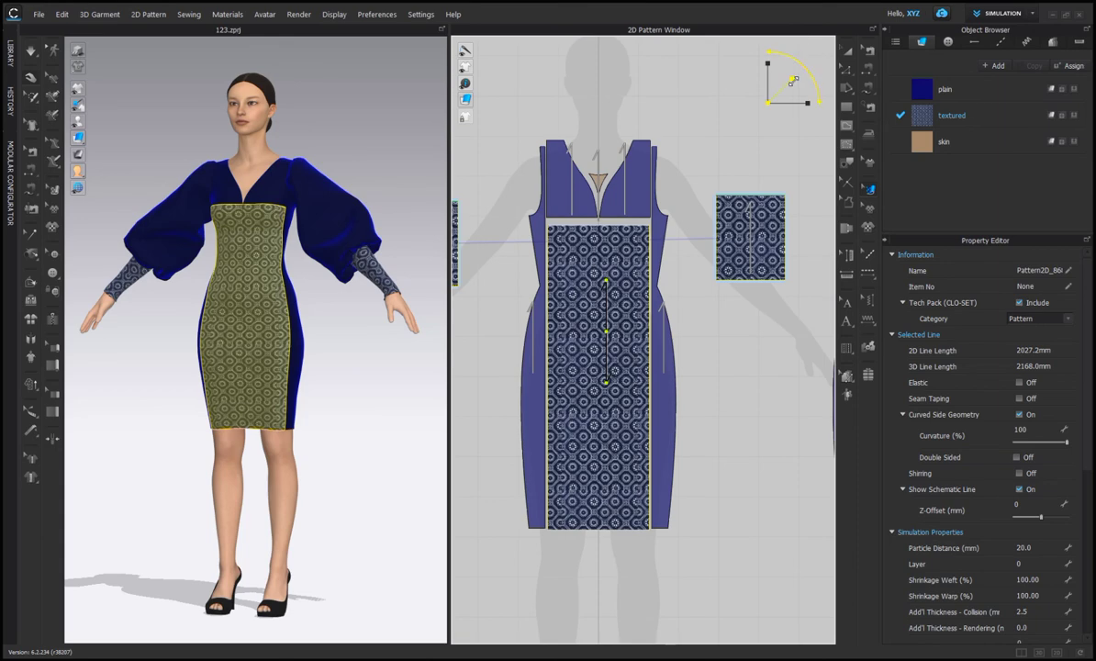
pyautogui.moveTo(793, 79); pyautogui.dragTo(796, 72)
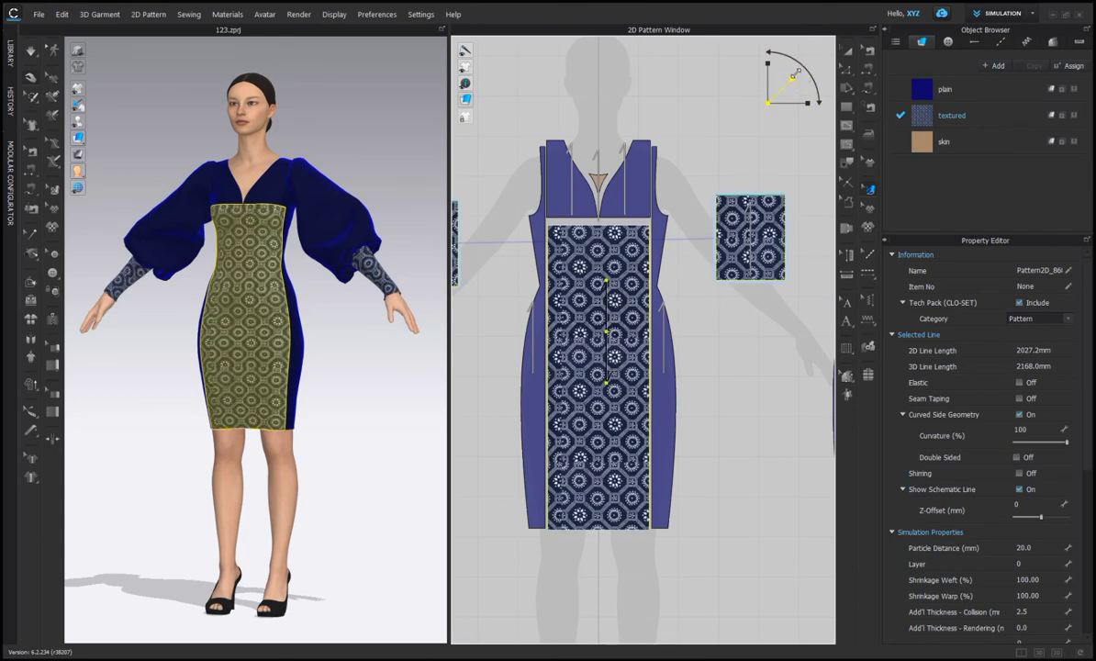
pyautogui.click(479, 342)
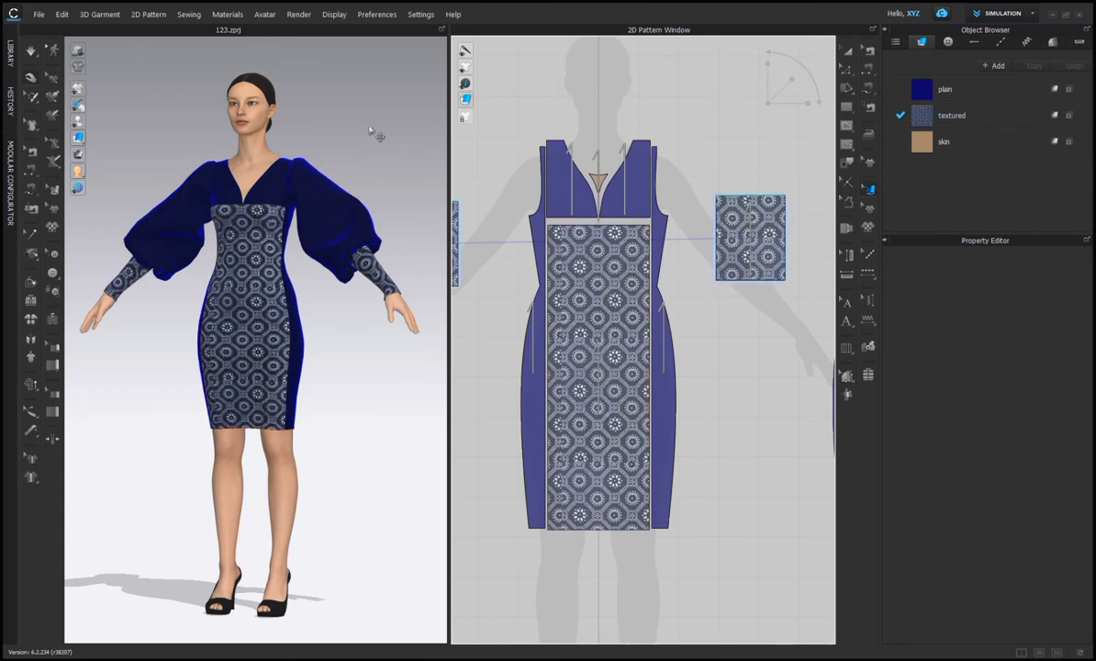
# View the dress from the front, fine-tune the geometric print's placement on the front panel, and clear the selection
pyautogui.moveTo(370, 131); pyautogui.dragTo(395, 128, button='right')
pyautogui.click(594, 250)
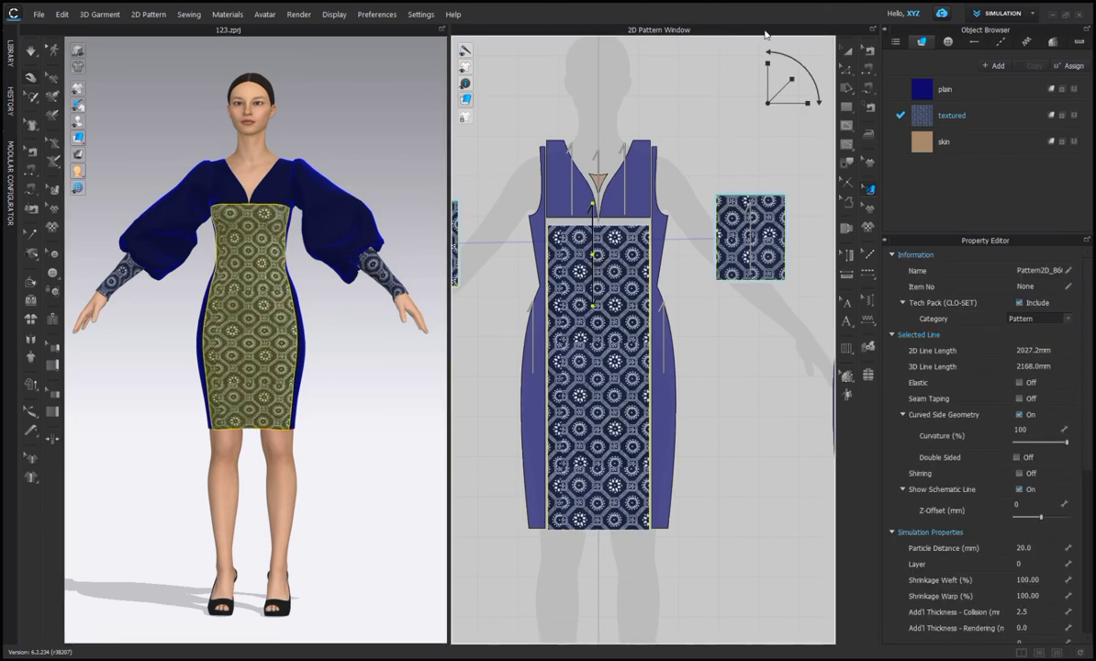
pyautogui.moveTo(598, 359); pyautogui.dragTo(600, 361)
pyautogui.click(722, 386)
# Draw a horizontal internal line about 254 mm long across the front panel, slightly below its upper edge
pyautogui.scroll(4, 698, 330)
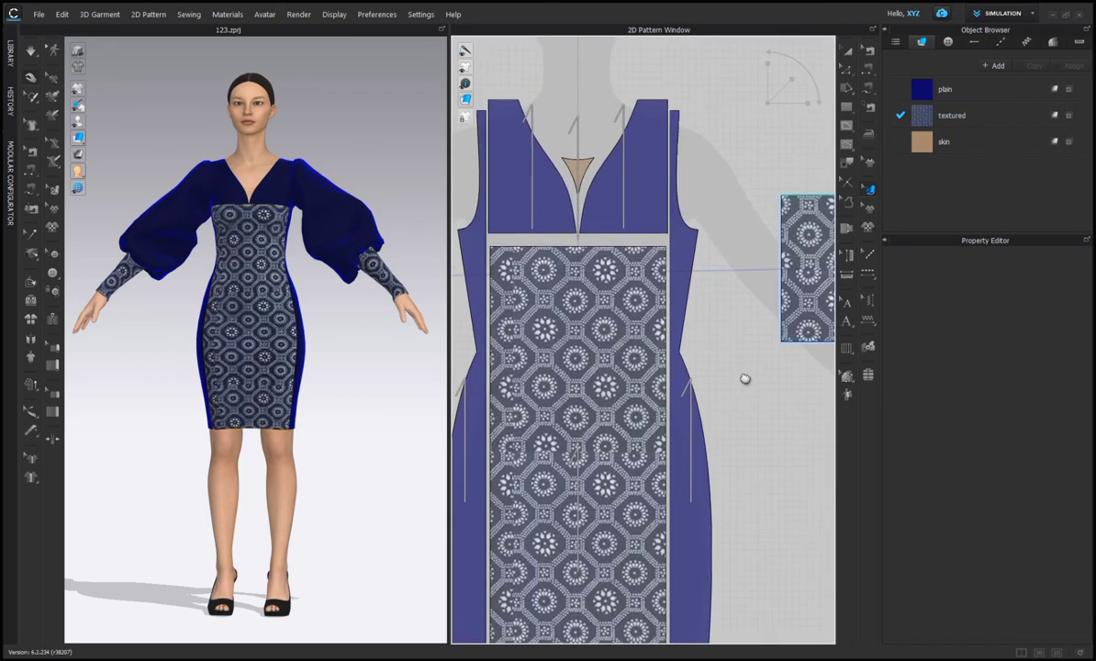
pyautogui.scroll(2, 495, 284)
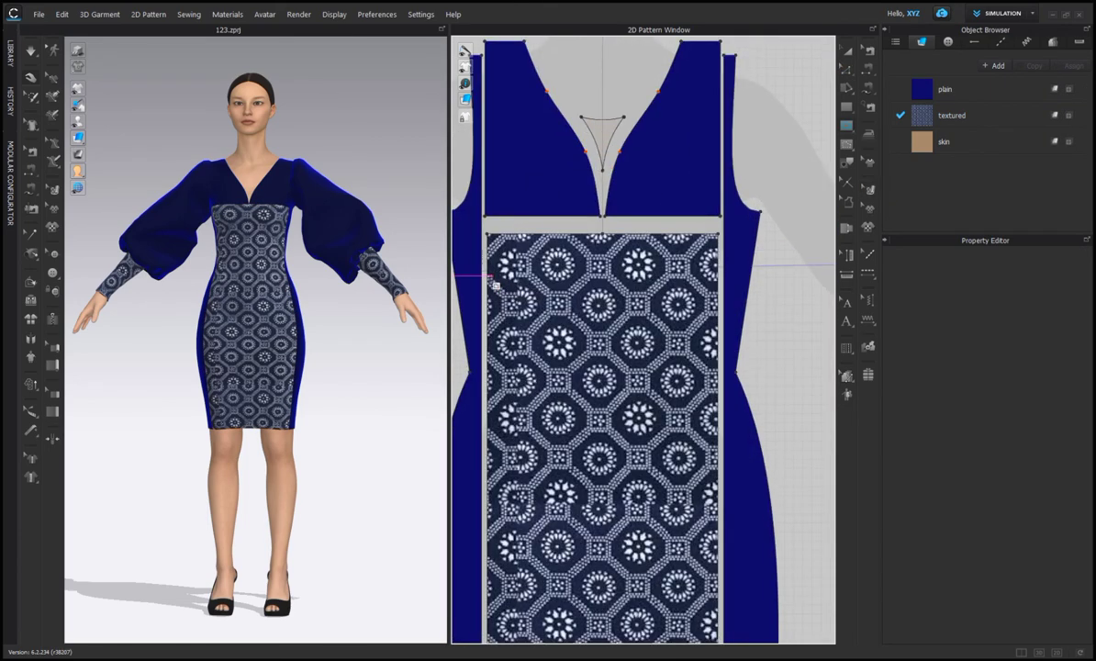
pyautogui.click(489, 280)
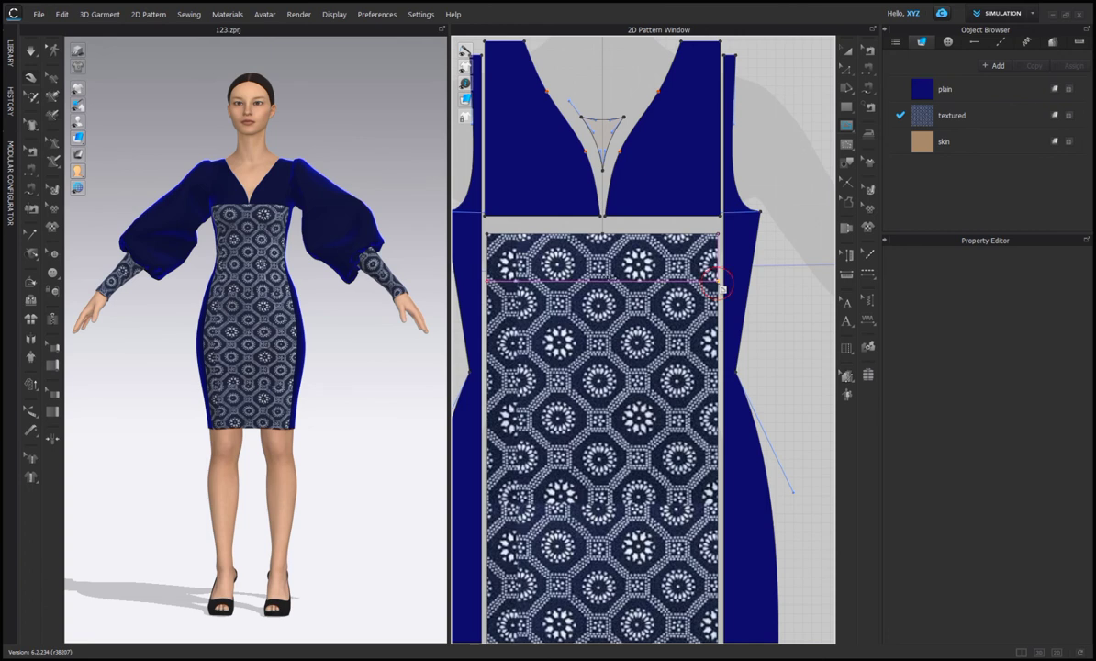
pyautogui.click(718, 281)
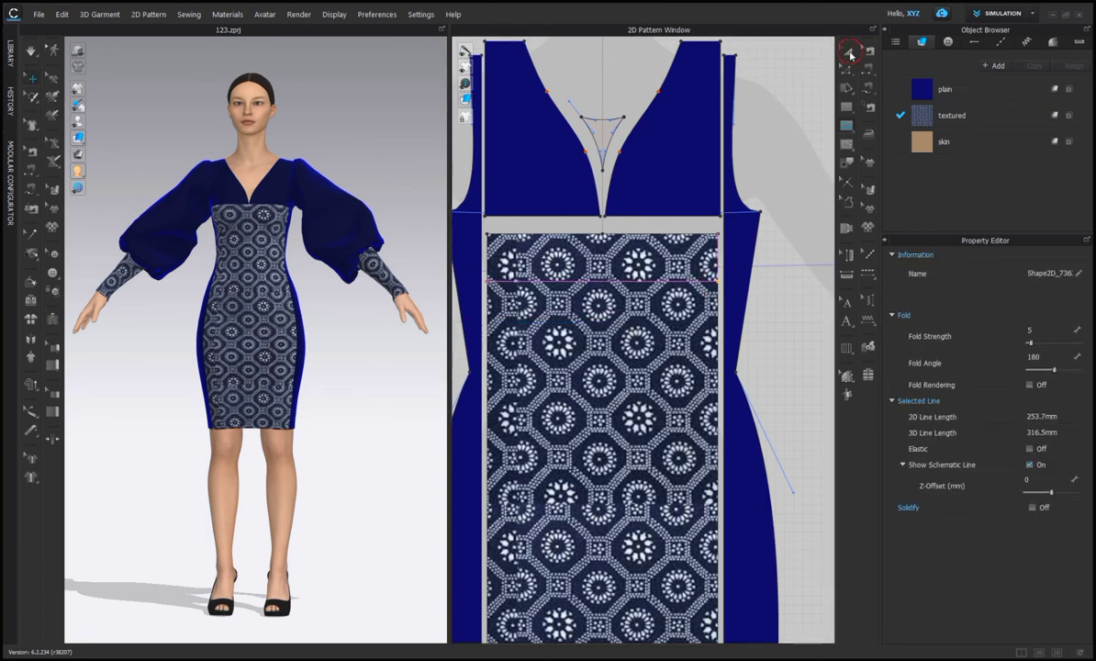
# Cut the front panel along the internal line to separate a narrow band beneath the neckline pieces
pyautogui.click(849, 53)
pyautogui.rightClick(592, 372)
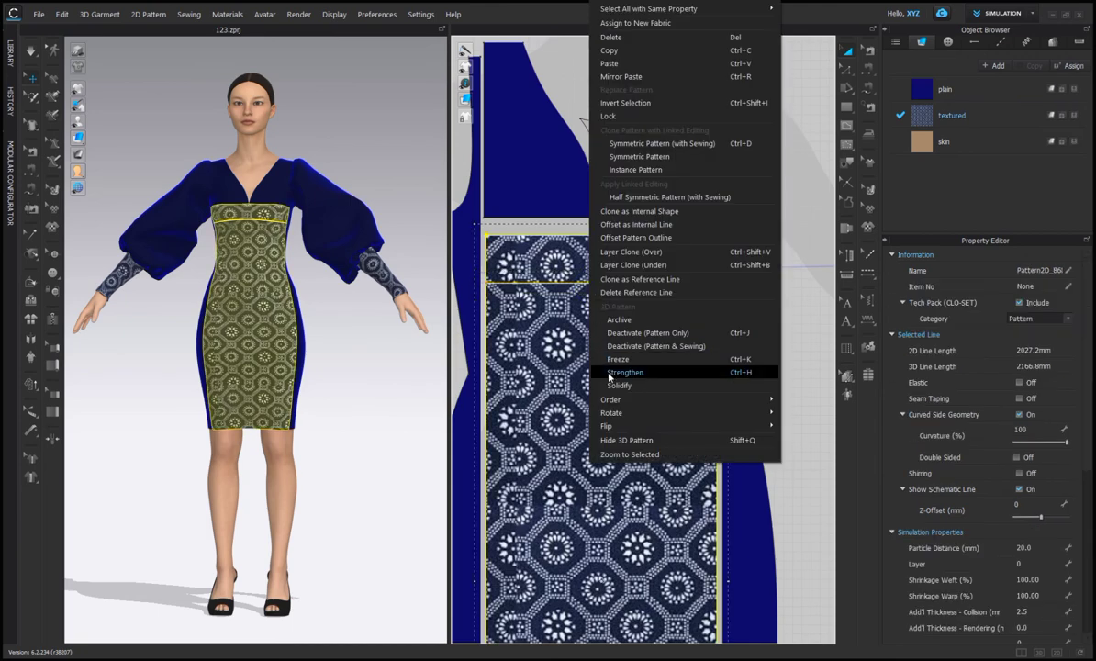
pyautogui.click(592, 287)
pyautogui.rightClick(592, 287)
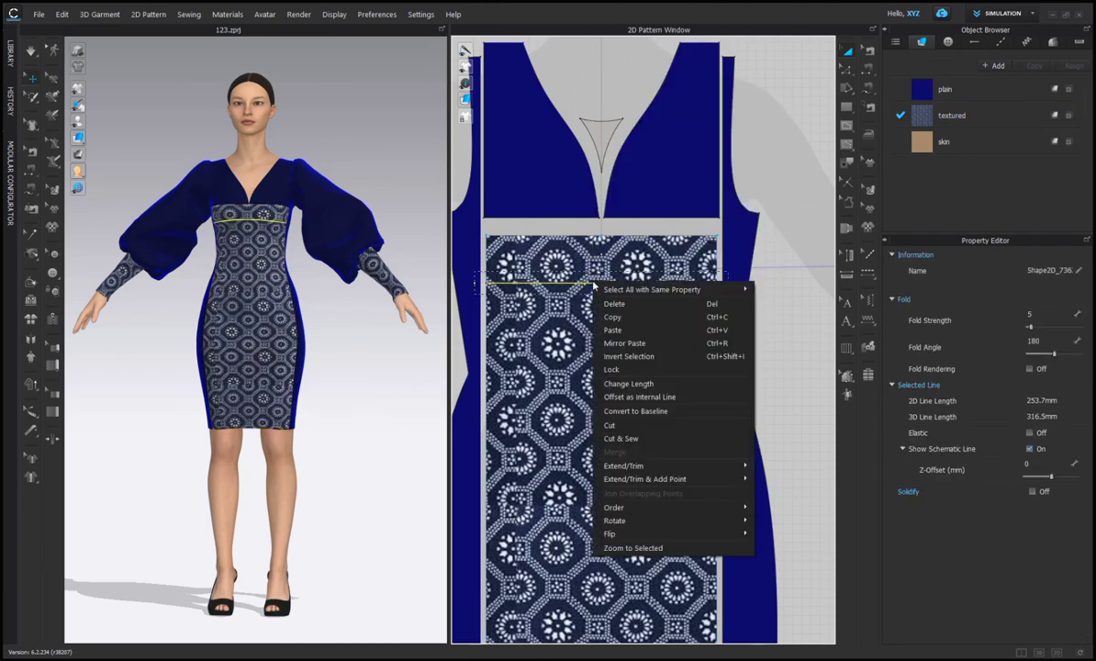
pyautogui.click(609, 424)
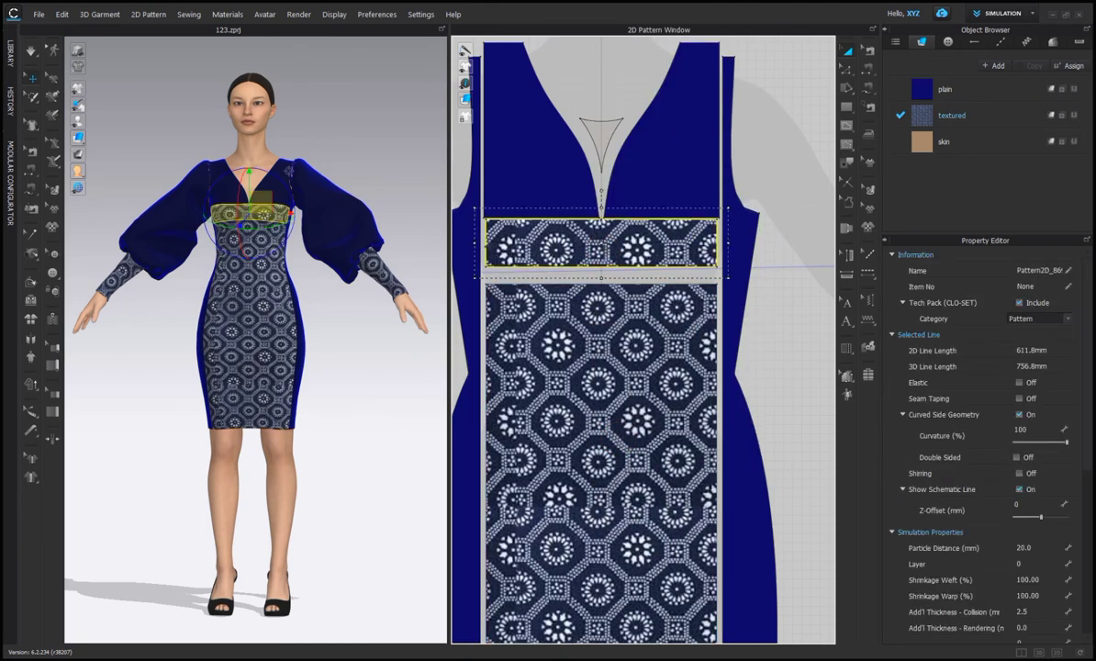
# Add a new fabric named "texture 2" and assign it to the separated band
pyautogui.click(997, 66)
pyautogui.doubleClick(949, 168)
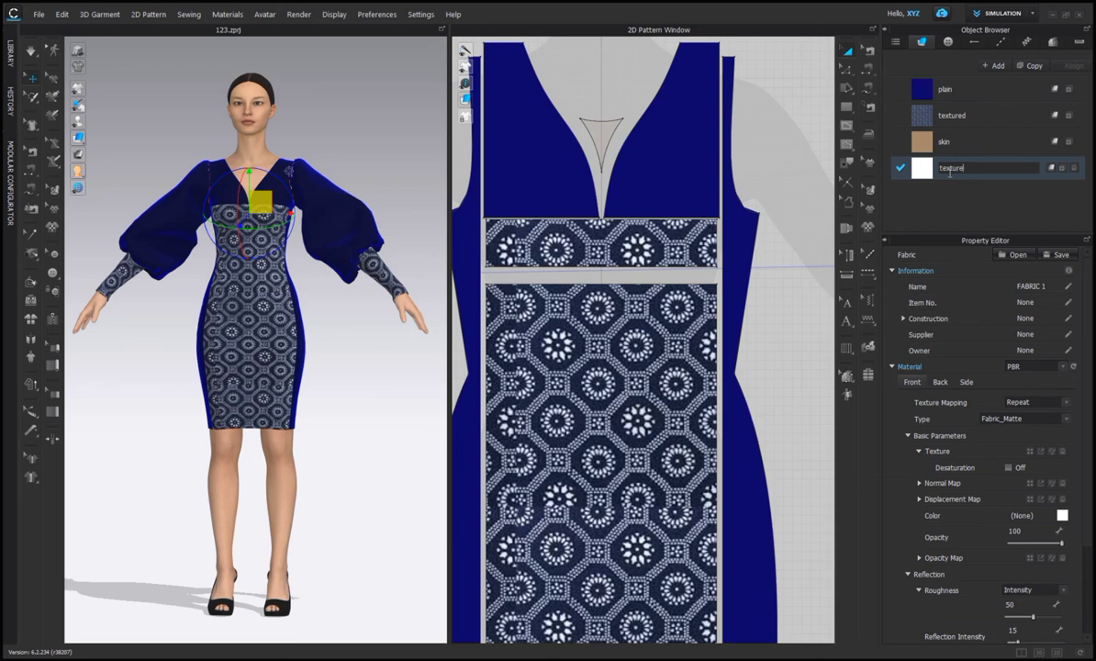
pyautogui.click(963, 190)
pyautogui.click(683, 241)
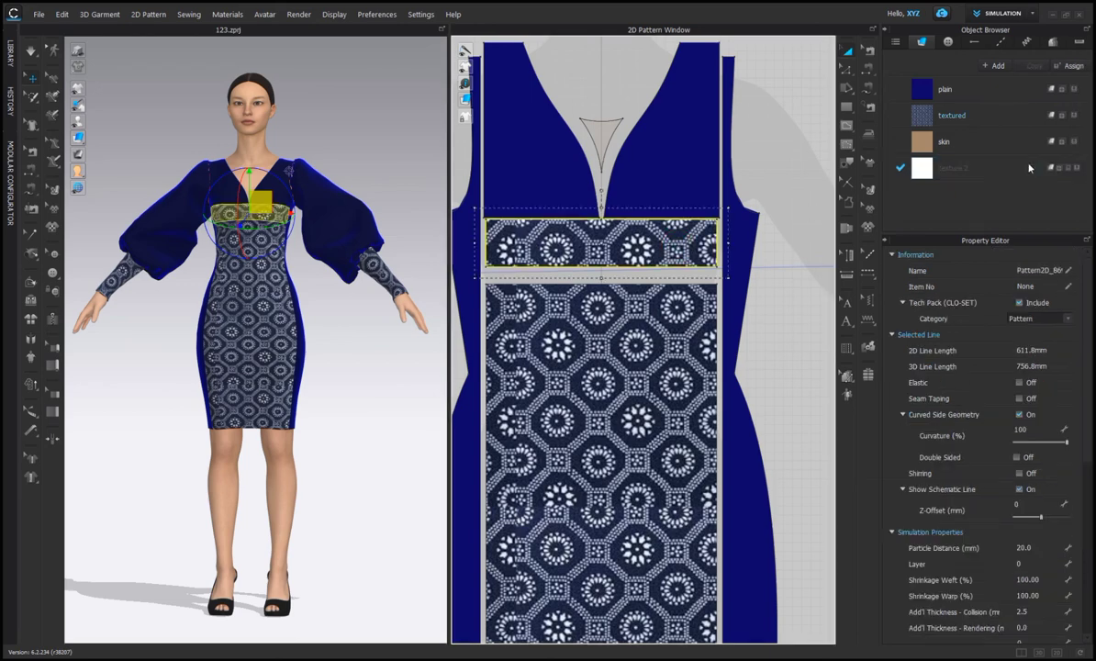
pyautogui.click(1074, 168)
# Apply the blue border image "images (25)" from the texture folder as the texture of the "texture 2" fabric
pyautogui.click(955, 168)
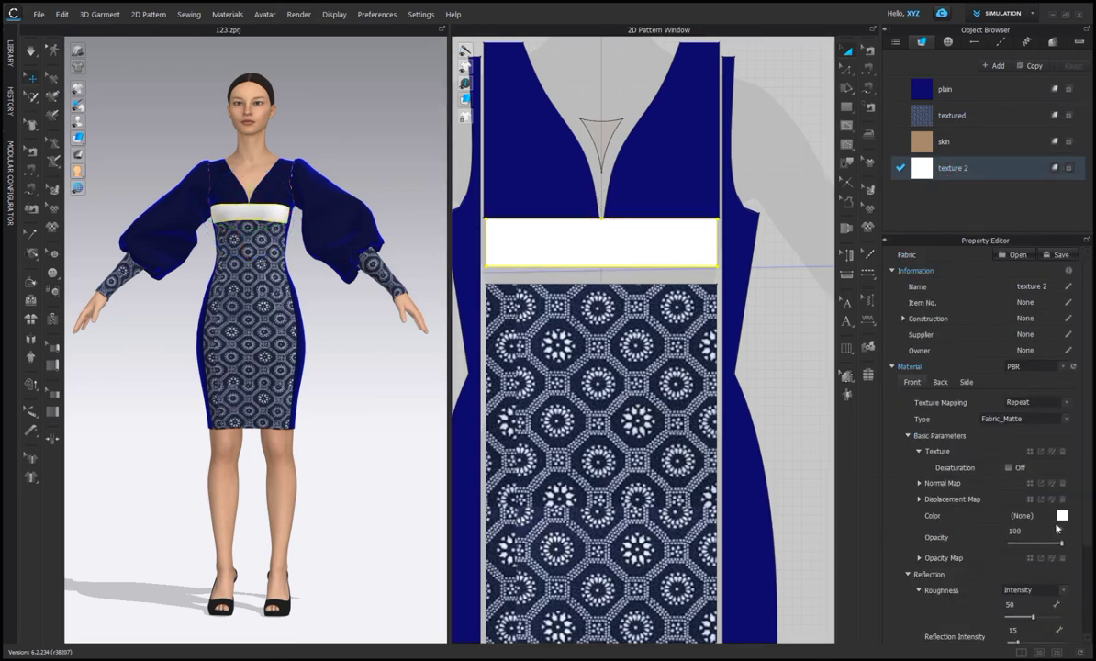
pyautogui.click(1029, 453)
pyautogui.scroll(-5, 220, 228)
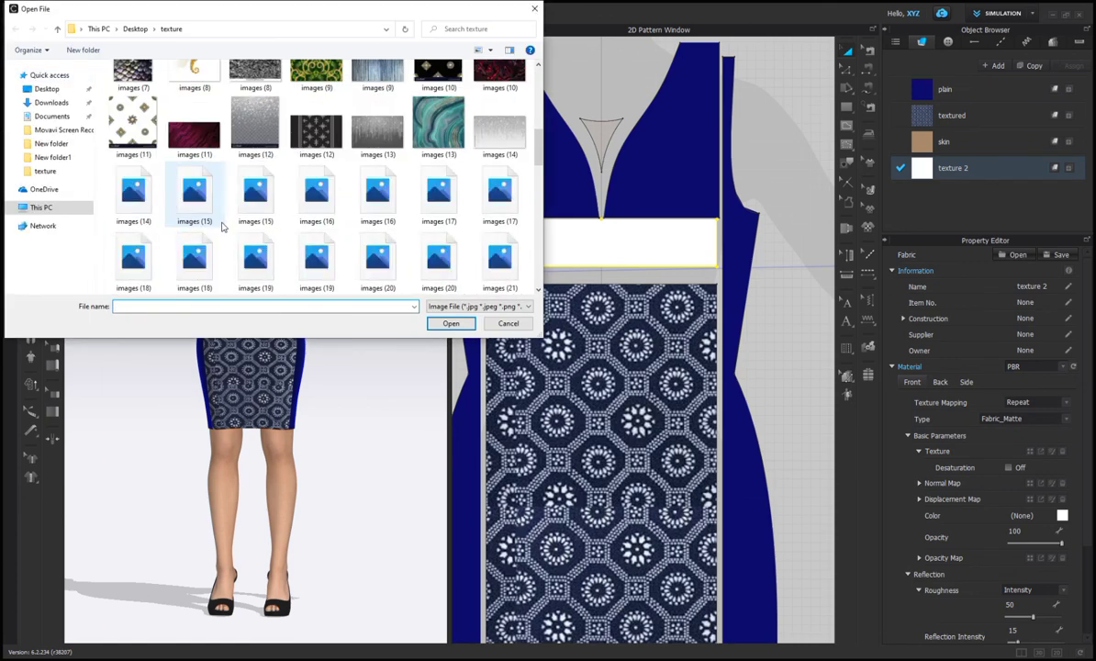
pyautogui.scroll(-2, 220, 228)
pyautogui.click(194, 136)
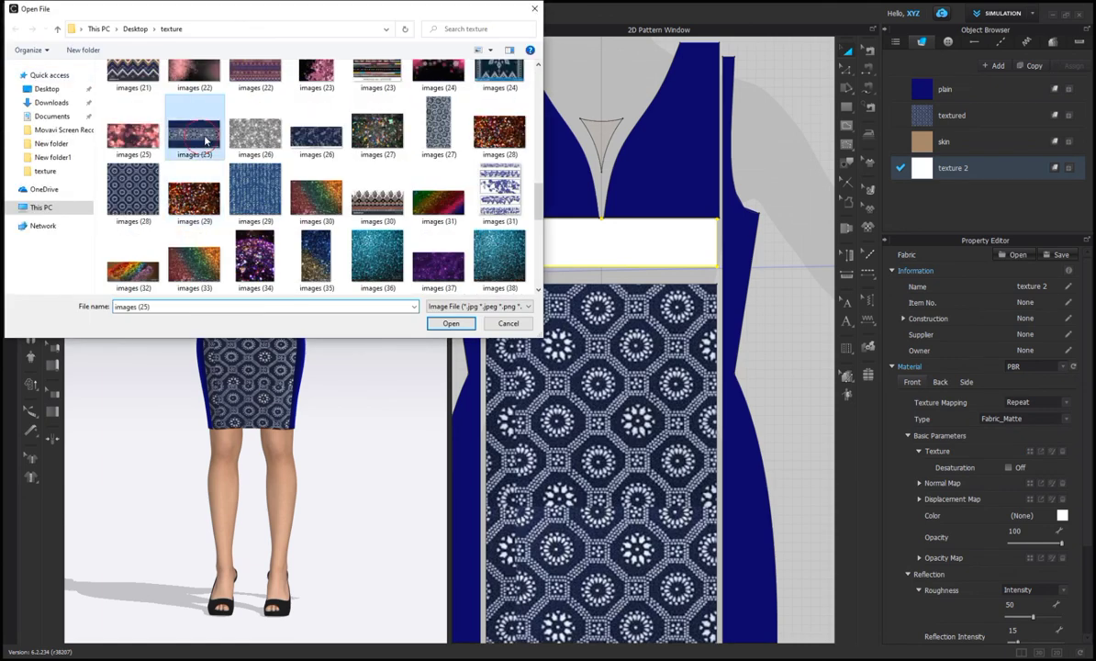
pyautogui.click(462, 324)
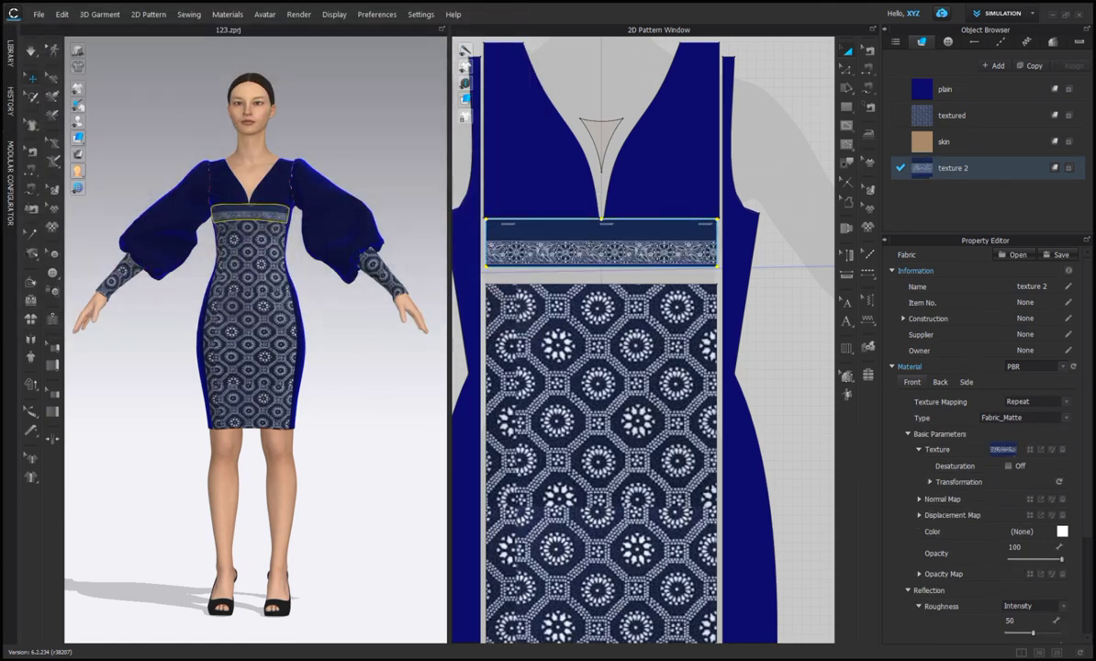
pyautogui.click(552, 230)
pyautogui.moveTo(553, 229); pyautogui.dragTo(558, 226)
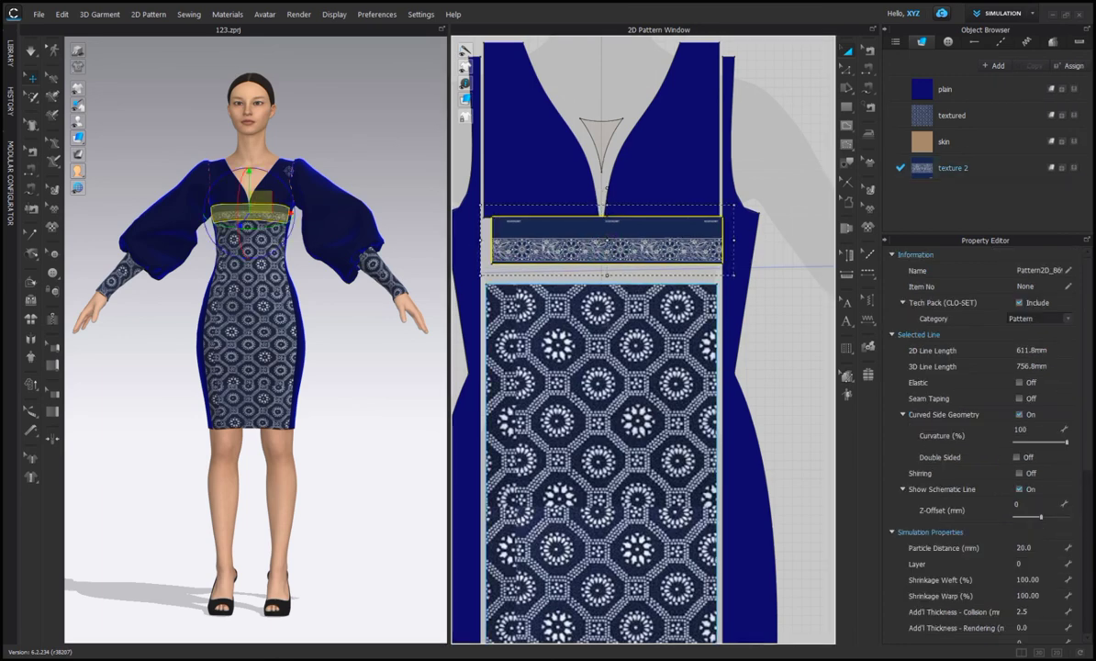
pyautogui.hotkey('ctrl', 'z')
# Scale down the border print of the "texture 2" fabric and move it so the floral strip is centred vertically on the bust band
pyautogui.click(955, 168)
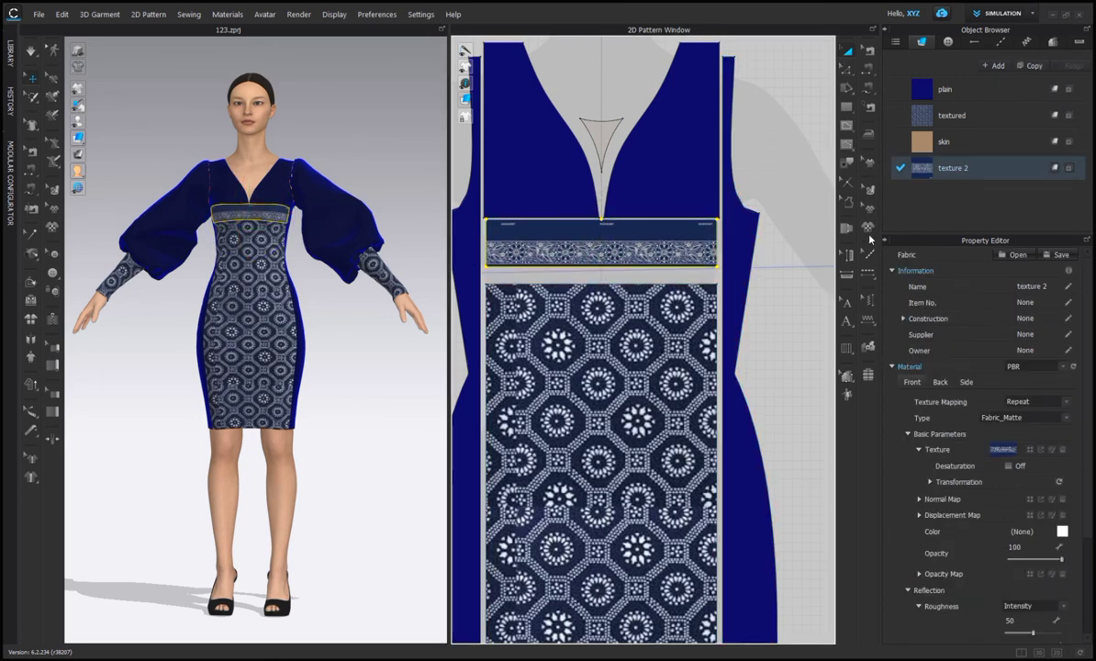
pyautogui.click(868, 190)
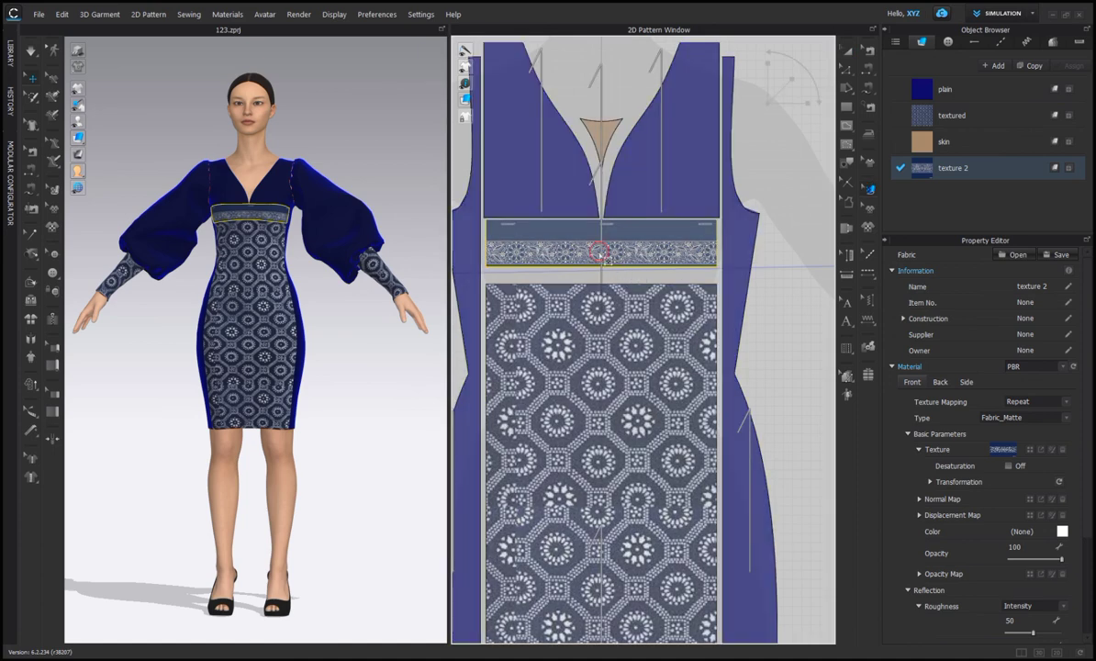
pyautogui.click(603, 249)
pyautogui.moveTo(793, 78); pyautogui.dragTo(781, 88)
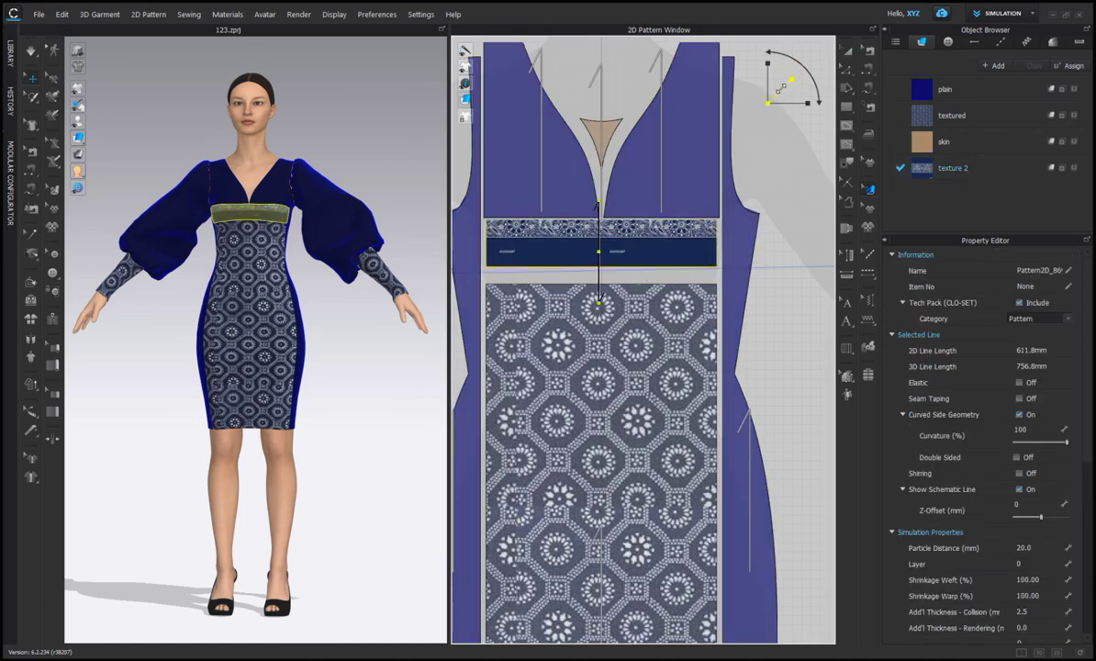
pyautogui.moveTo(637, 236); pyautogui.dragTo(631, 249)
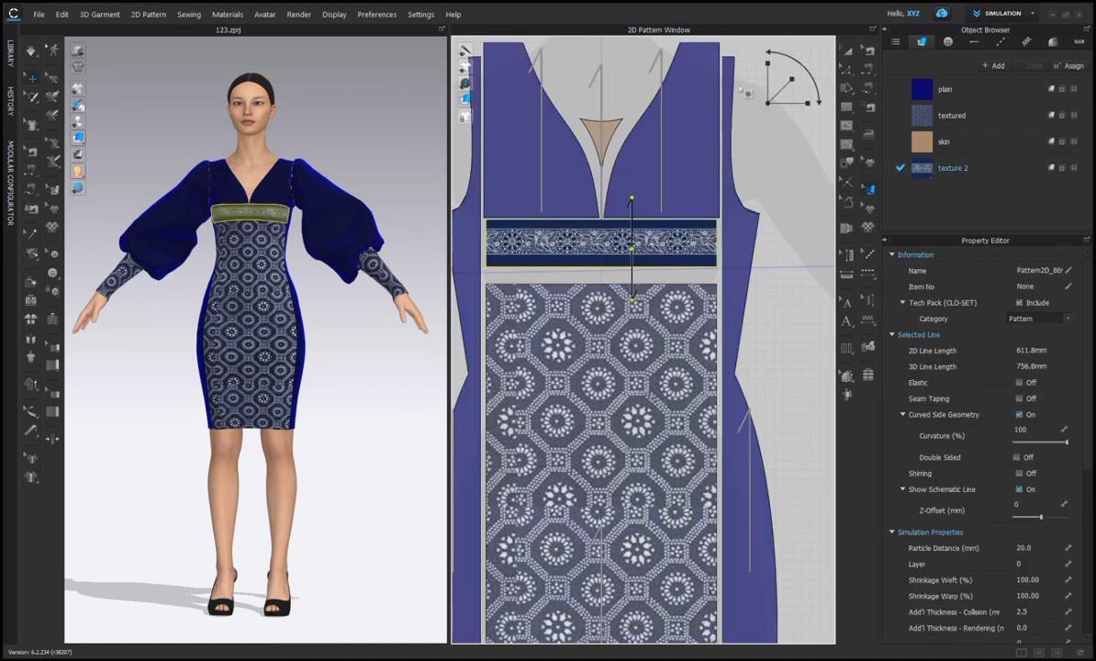
pyautogui.click(766, 188)
# Fine-tune the border print's placement along the bust band, checking the floral strip up close on the garment
pyautogui.scroll(5, 367, 353)
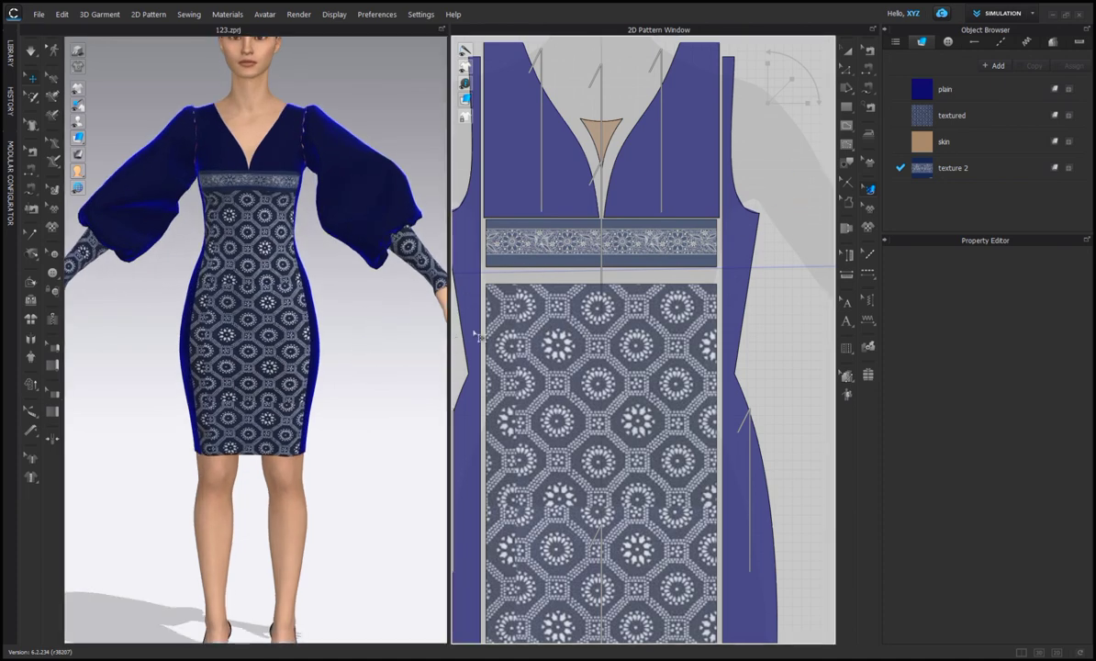
pyautogui.click(697, 250)
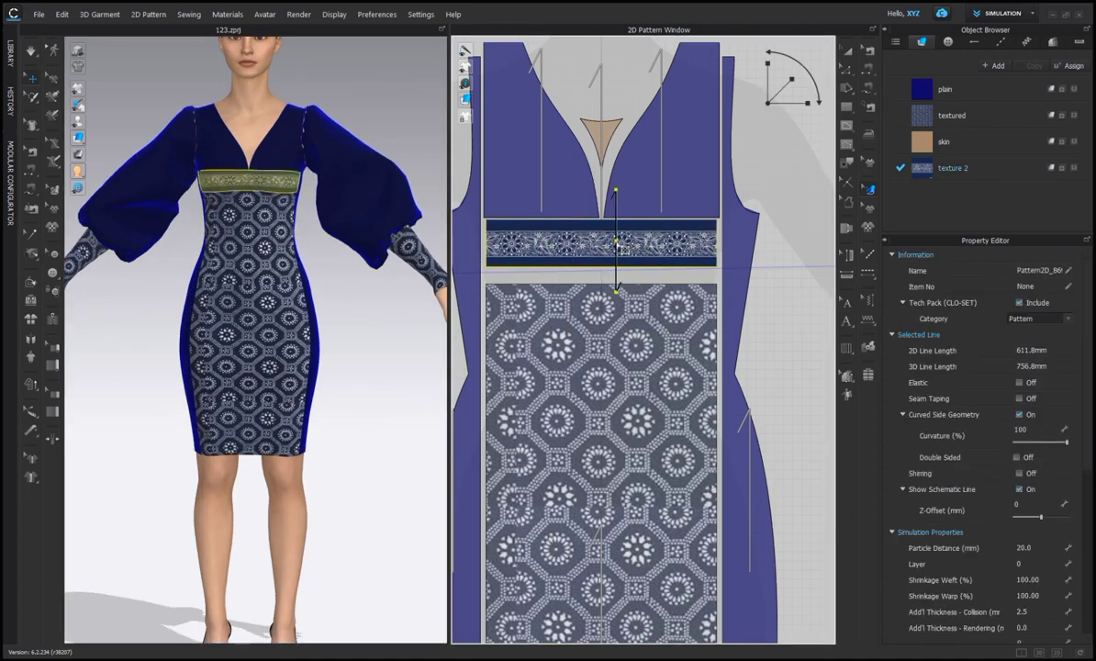
pyautogui.click(756, 178)
pyautogui.scroll(10, 385, 354)
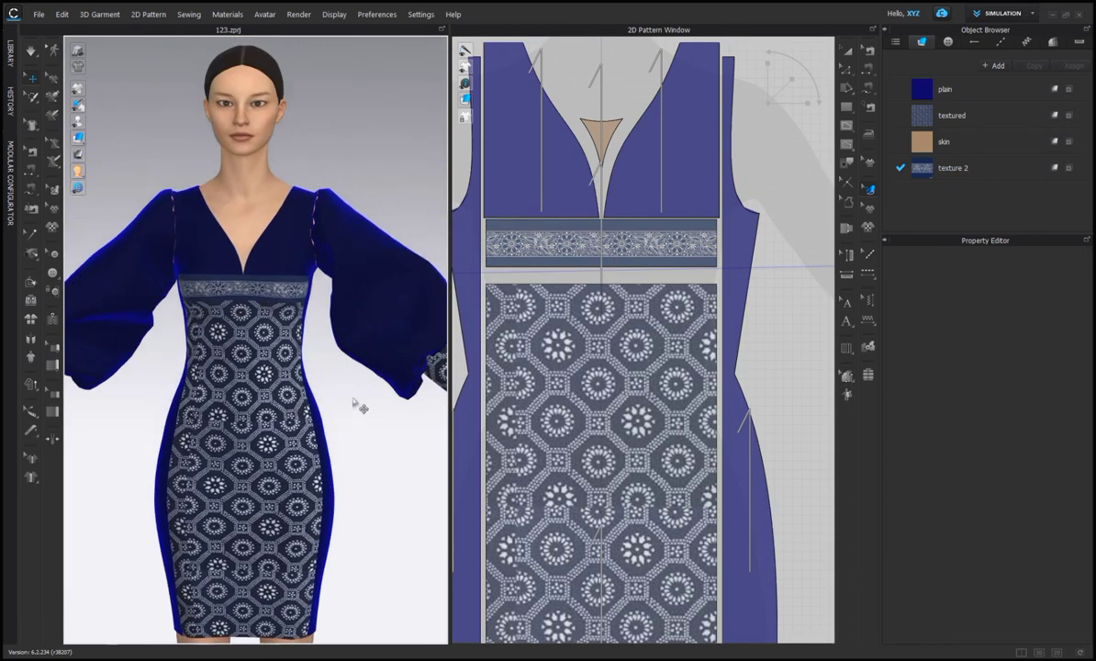
pyautogui.scroll(3, 348, 352)
pyautogui.click(578, 233)
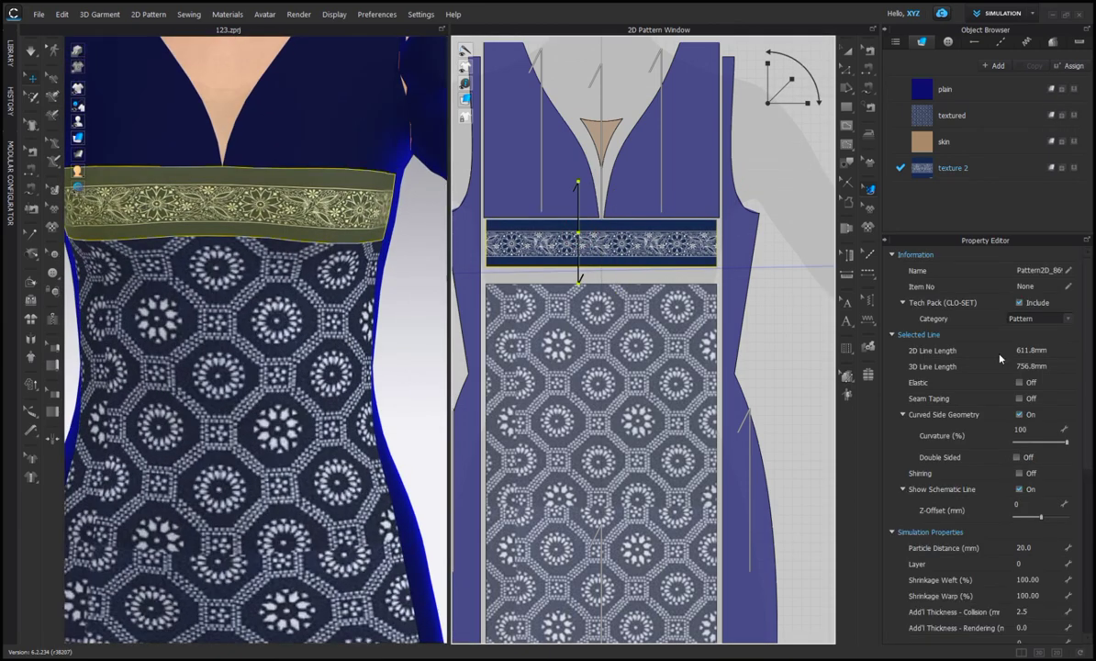
# Try tinting the "texture 2" fabric with the dark navy 12113C sampled from the dress
pyautogui.click(947, 165)
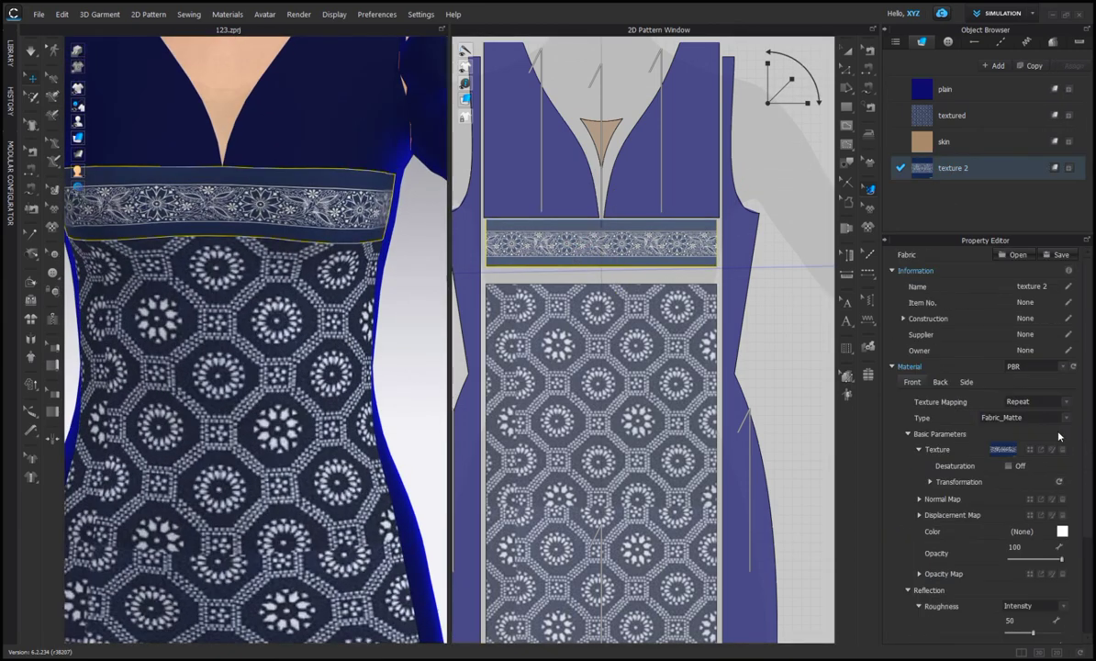
pyautogui.click(1061, 532)
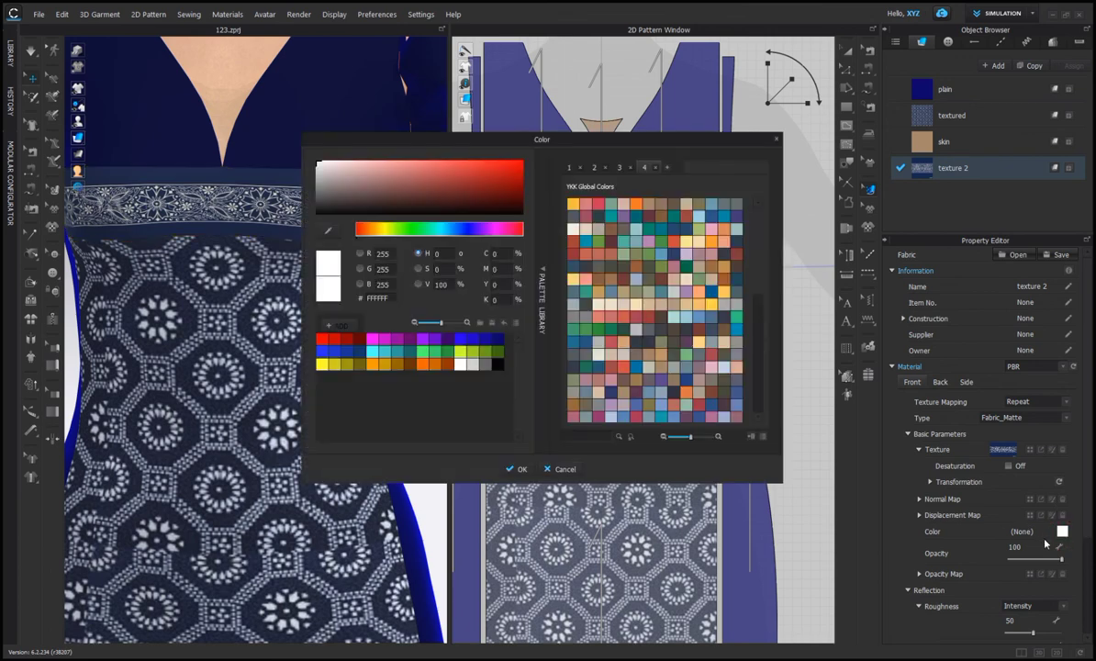
pyautogui.click(287, 99)
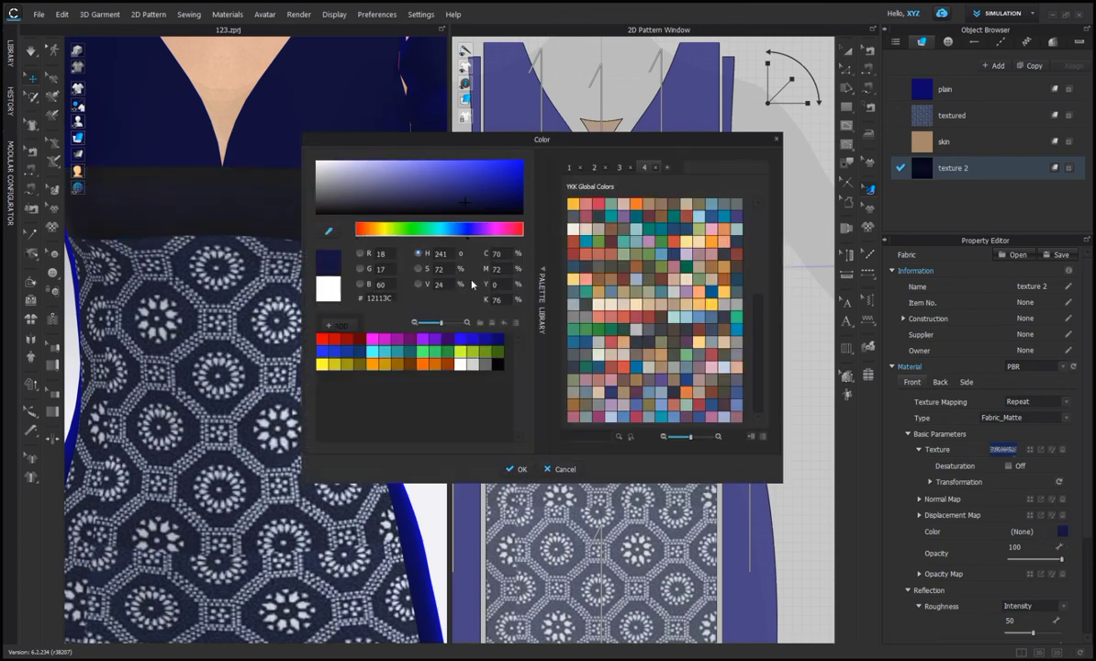
pyautogui.press('Escape')
# Examine how the border band meets the neckline pieces and the octagon-printed front panel on the avatar
pyautogui.scroll(-5, 360, 308)
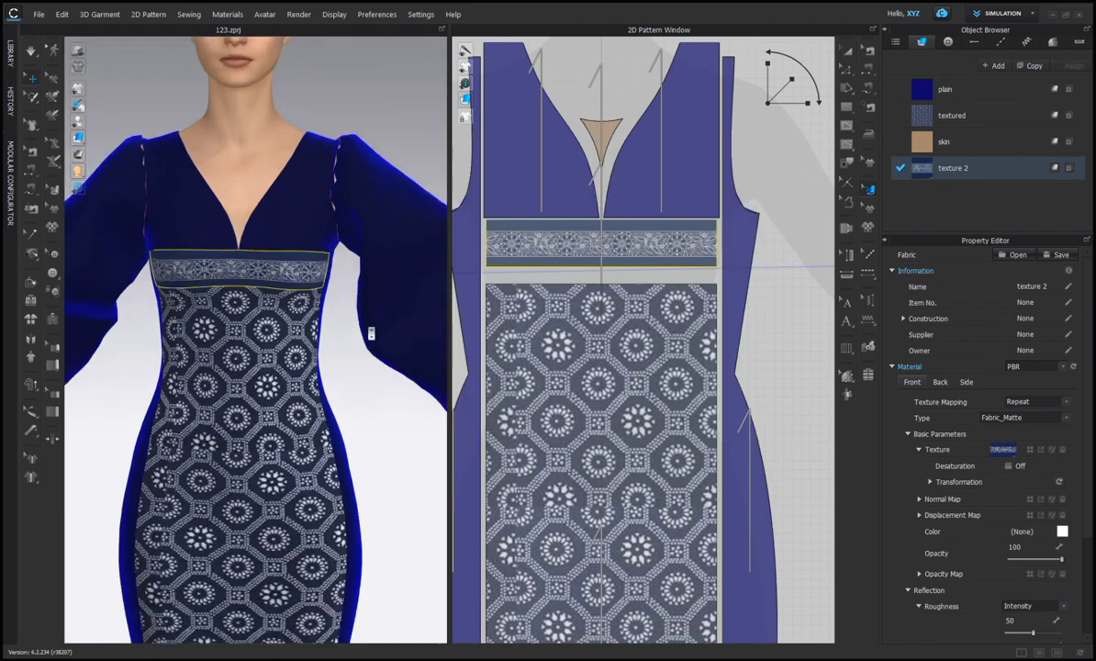
pyautogui.click(347, 367)
pyautogui.scroll(-2, 346, 371)
pyautogui.moveTo(345, 346); pyautogui.dragTo(351, 320, button='middle')
pyautogui.scroll(-3, 350, 319)
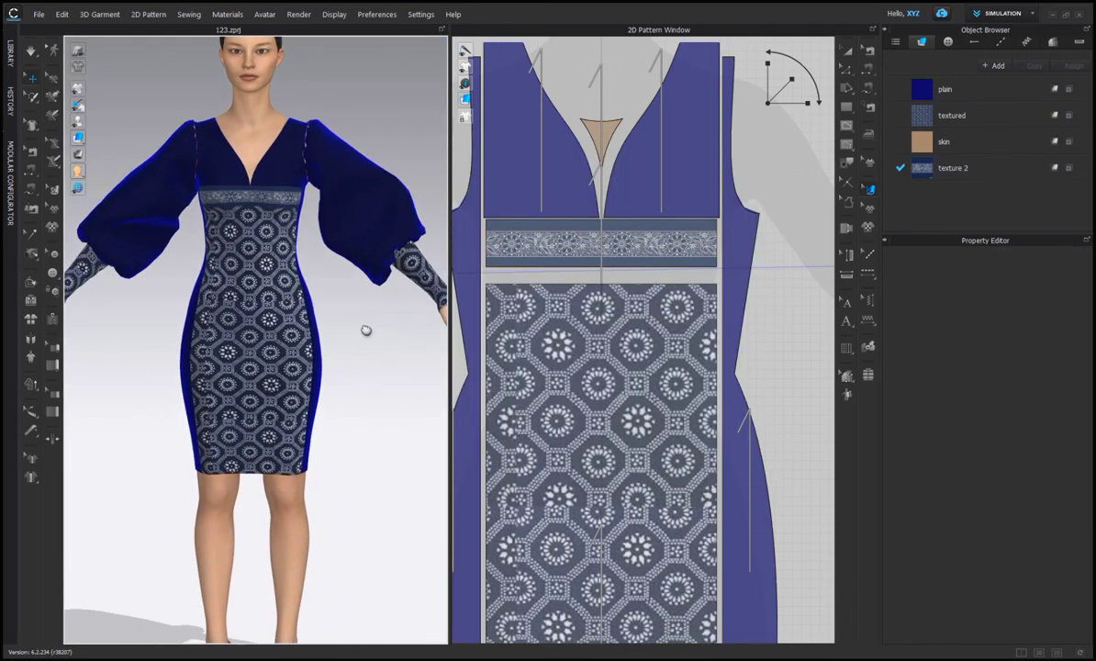
pyautogui.moveTo(364, 327)
pyautogui.mouseDown(button='right')
pyautogui.moveTo(283, 336)
pyautogui.moveTo(362, 337)
pyautogui.mouseUp(button='right')
pyautogui.scroll(8, 369, 320)
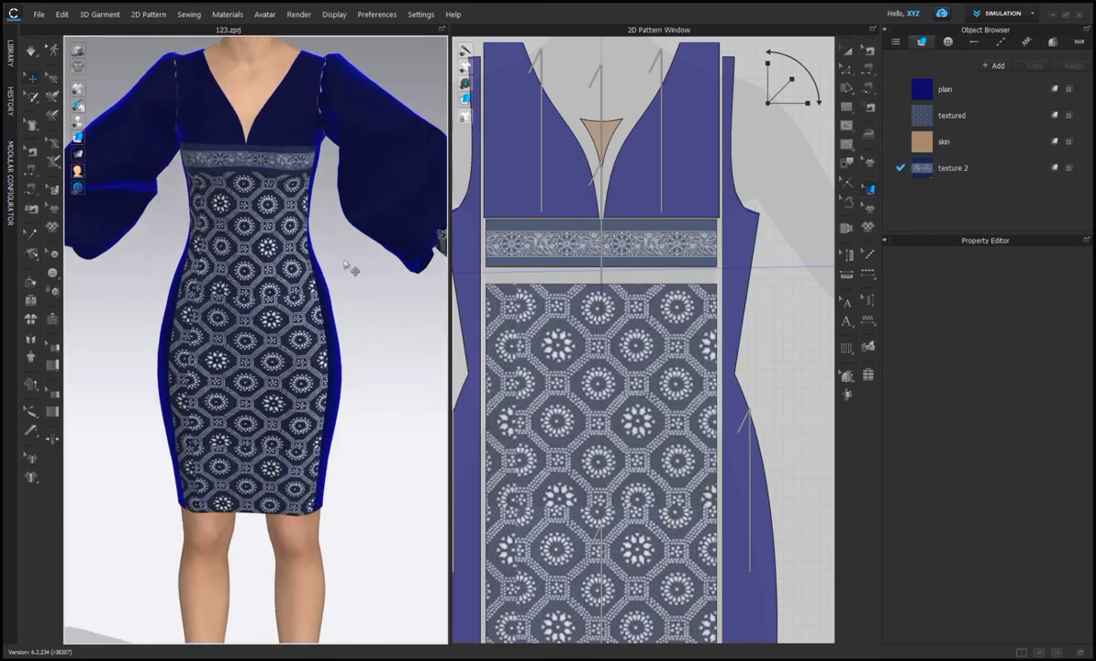
pyautogui.scroll(-8, 370, 327)
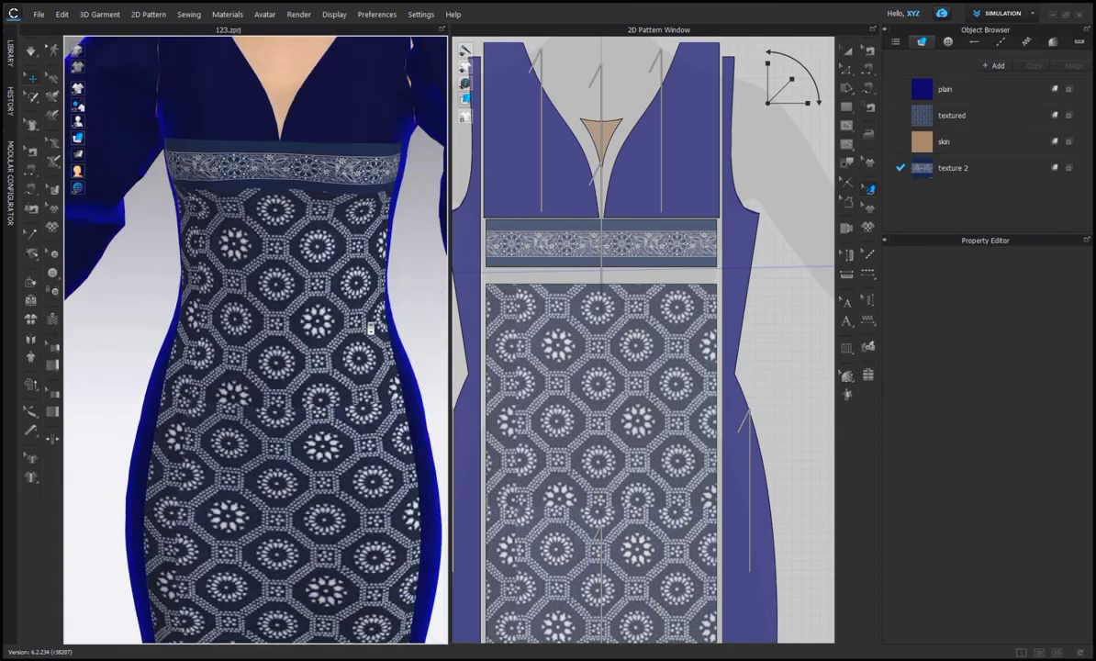
# Enlarge the octagon print of the "textured" fabric and reposition it on the front panel below the bust band
pyautogui.scroll(-5, 630, 355)
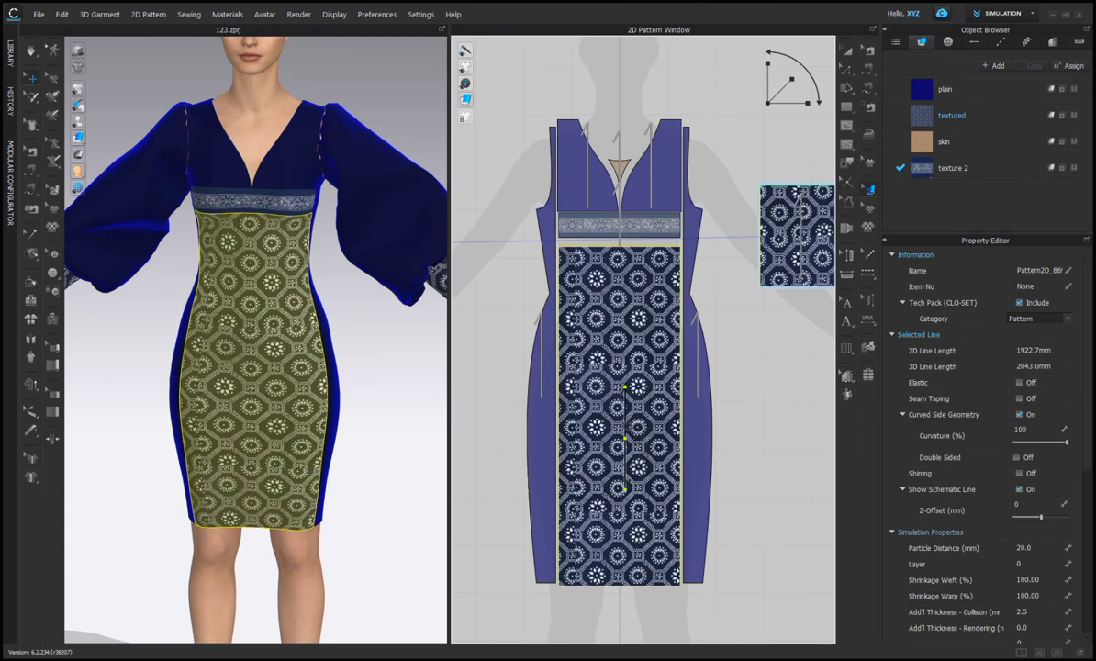
pyautogui.moveTo(626, 490); pyautogui.dragTo(621, 490)
pyautogui.hotkey('ctrl', 'z')
pyautogui.moveTo(611, 397); pyautogui.dragTo(613, 231)
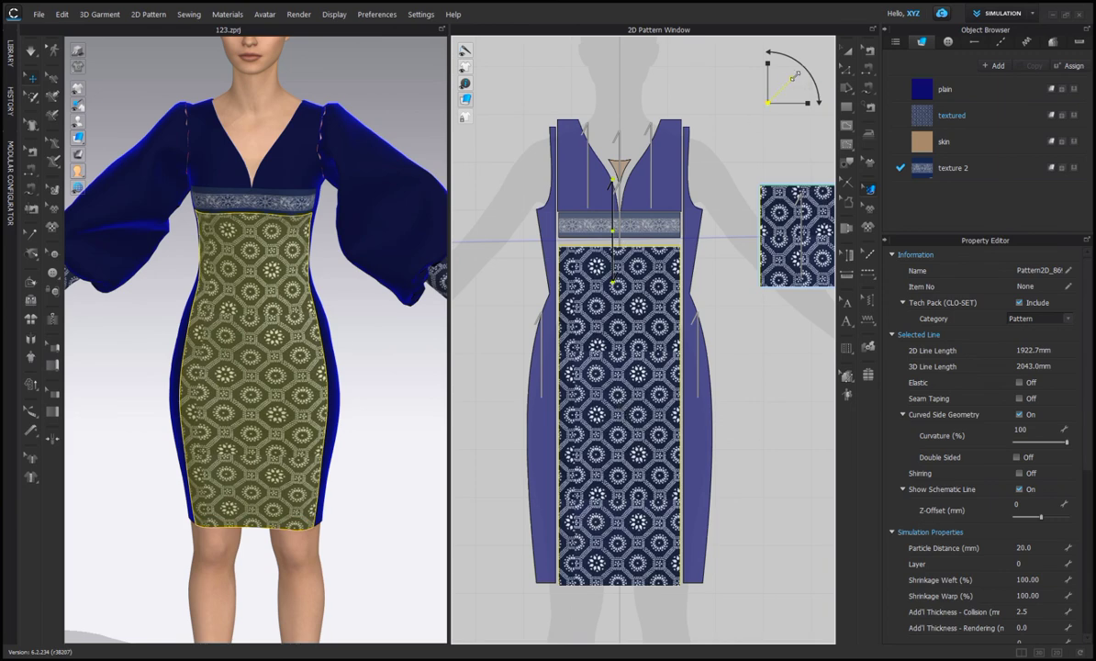
pyautogui.moveTo(797, 74); pyautogui.dragTo(803, 69)
pyautogui.moveTo(645, 359); pyautogui.dragTo(643, 479)
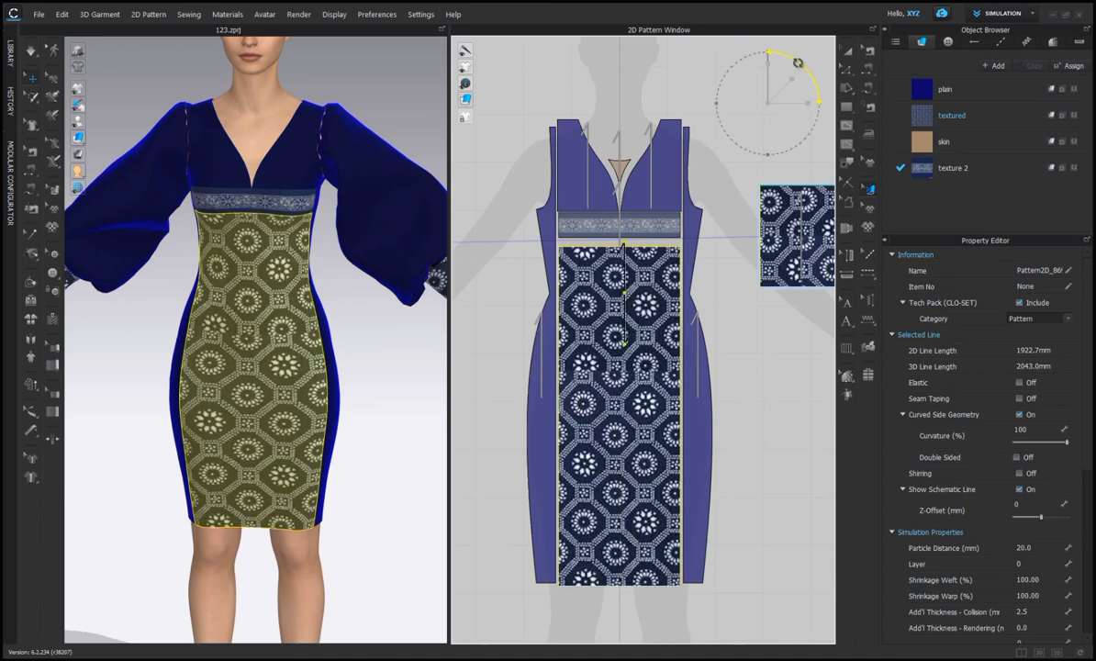
# Enlarge the octagon print further and shift it so about two large motif columns fit across the front panel
pyautogui.moveTo(797, 62); pyautogui.dragTo(798, 64)
pyautogui.moveTo(613, 416); pyautogui.dragTo(618, 374)
pyautogui.moveTo(792, 78); pyautogui.dragTo(803, 68)
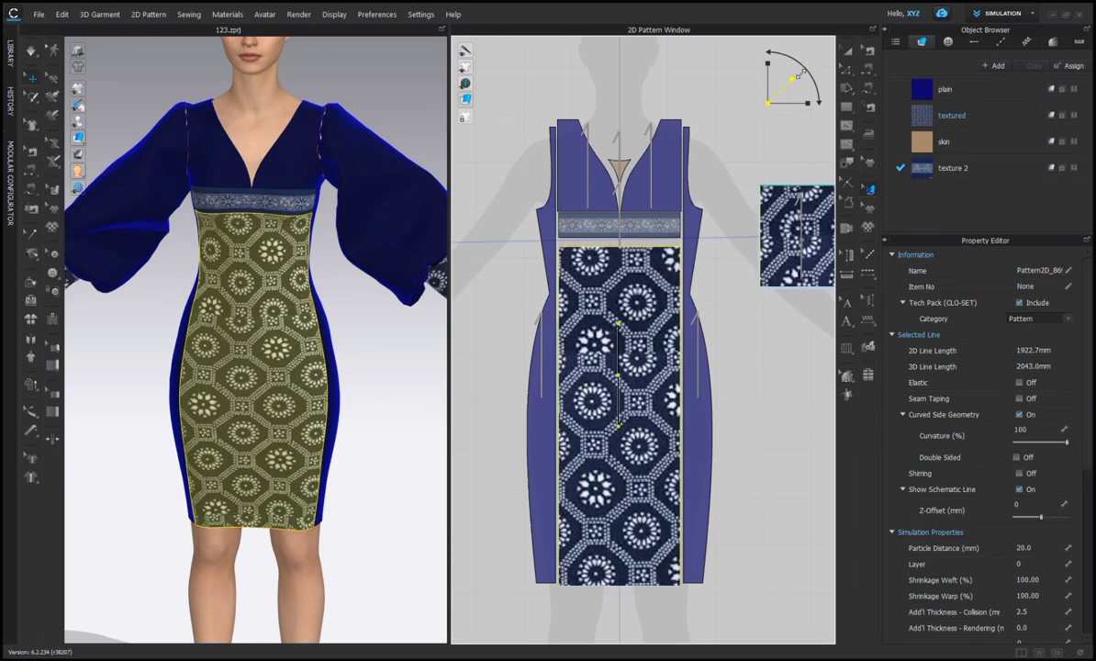
pyautogui.moveTo(609, 392); pyautogui.dragTo(615, 282)
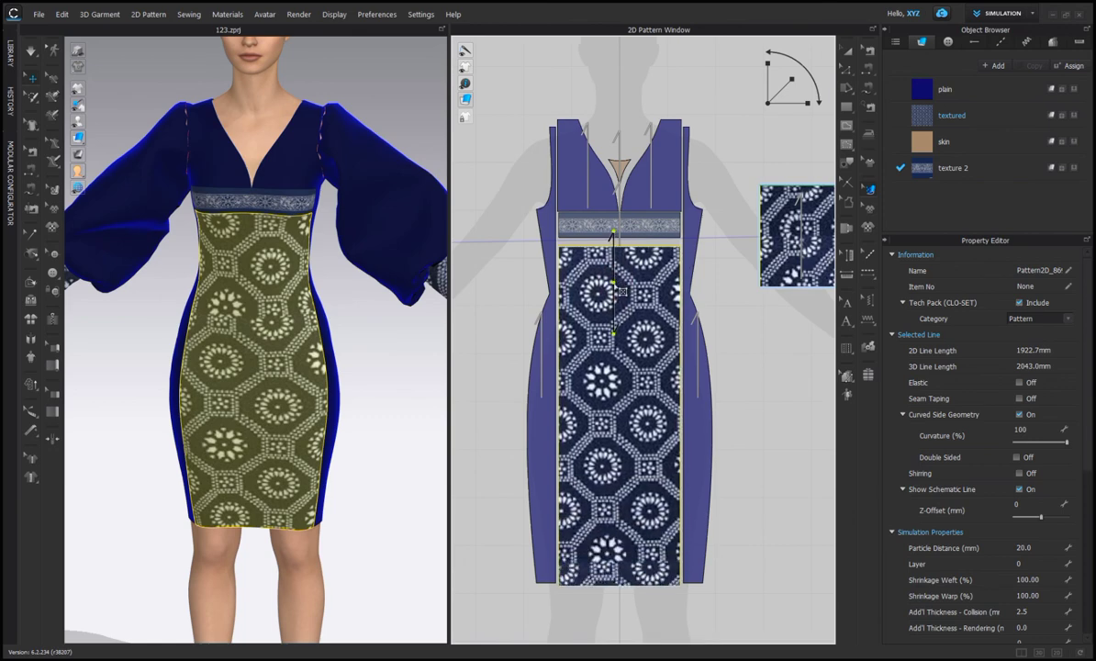
pyautogui.scroll(-3, 398, 413)
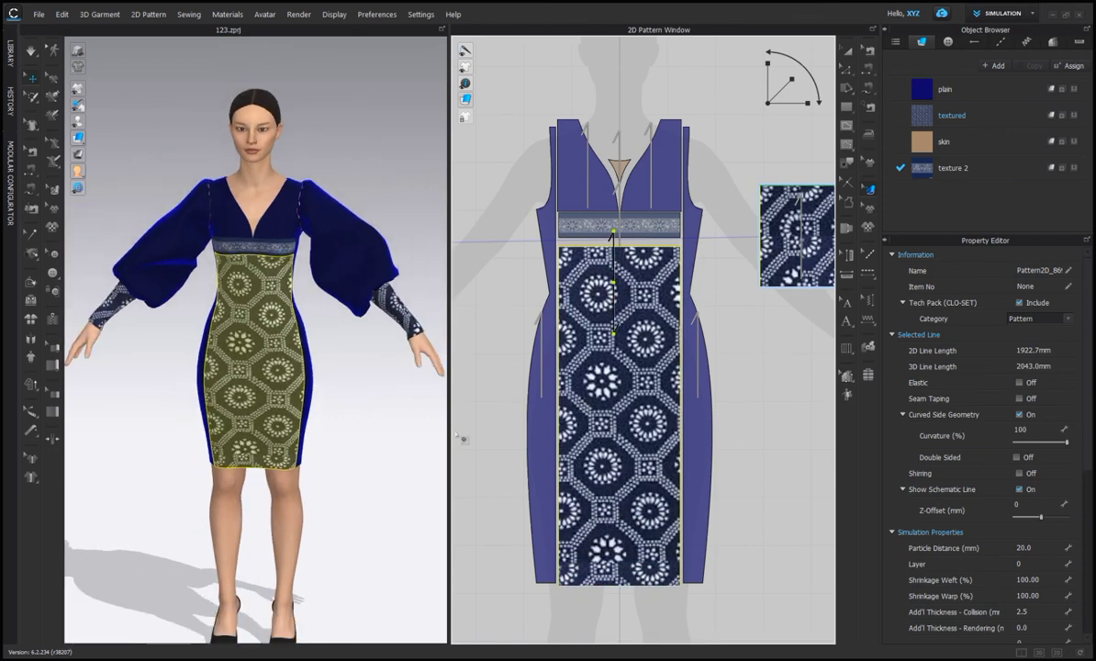
pyautogui.click(464, 439)
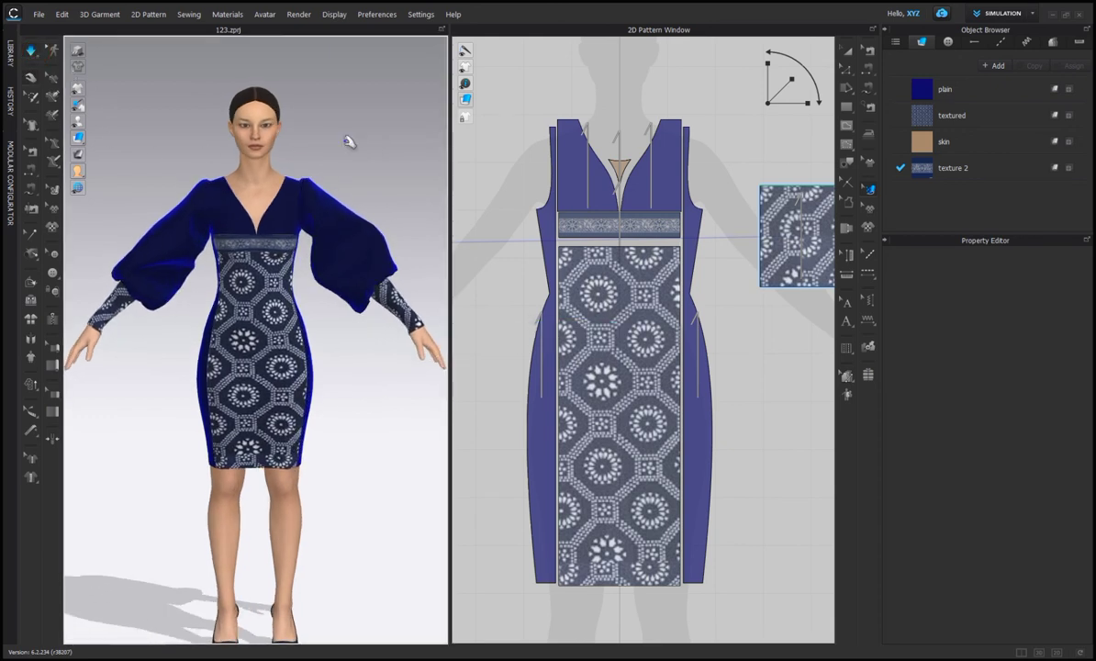
# Save the project and turn on the high-quality render display for the 3D garment
pyautogui.click(39, 15)
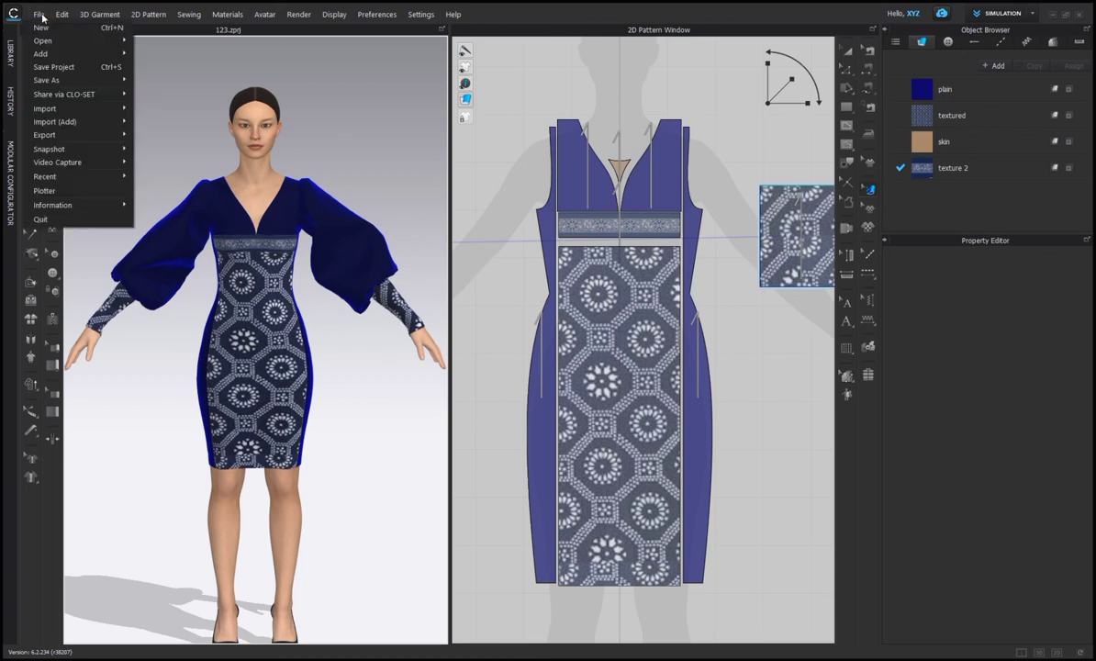
pyautogui.click(57, 68)
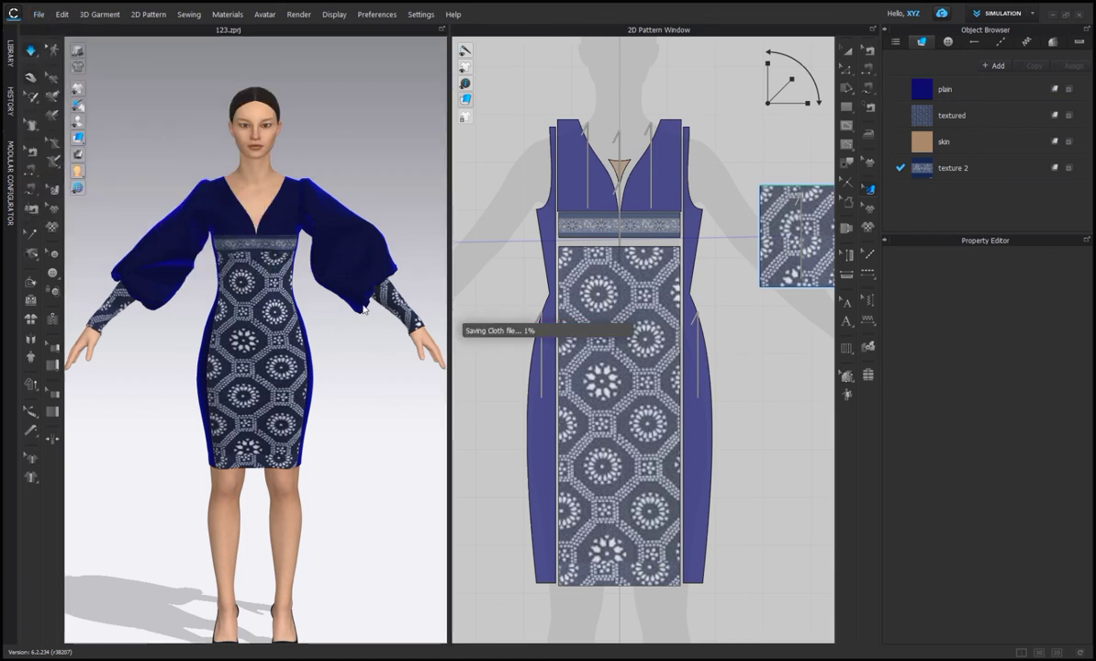
pyautogui.click(293, 17)
pyautogui.click(307, 54)
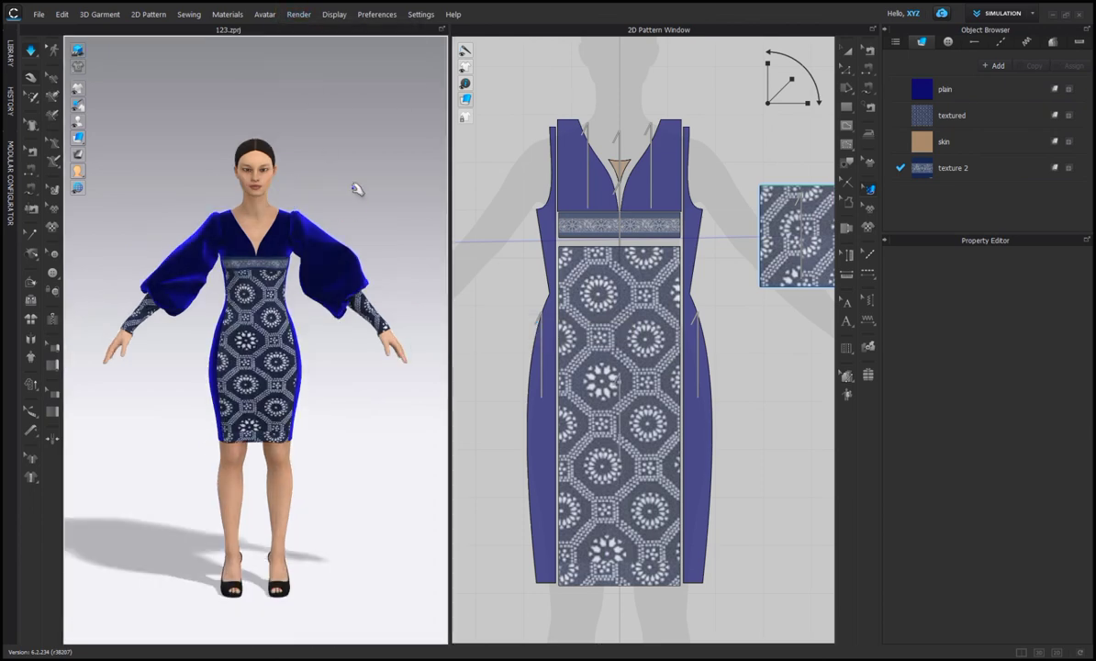
pyautogui.moveTo(357, 190)
pyautogui.mouseDown(button='right')
pyautogui.moveTo(238, 175)
pyautogui.moveTo(128, 179)
pyautogui.moveTo(282, 222)
pyautogui.moveTo(352, 205)
pyautogui.moveTo(389, 181)
pyautogui.mouseUp(button='right')
# Darken the colour of the "plain" velvet fabric to hex 070349
pyautogui.click(945, 90)
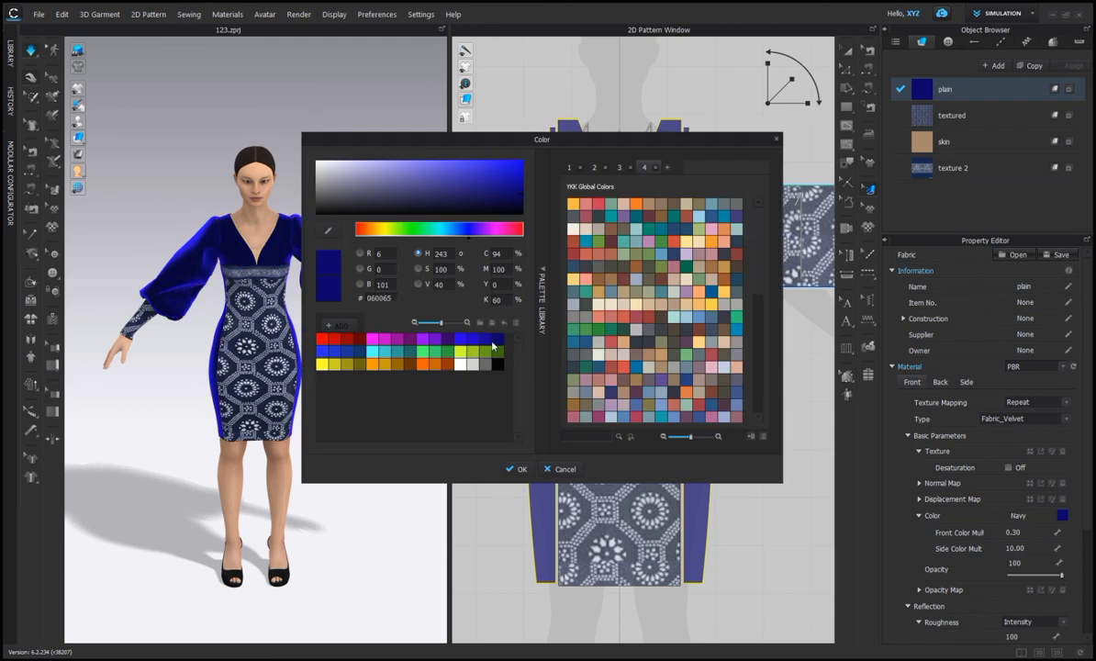
pyautogui.moveTo(478, 178); pyautogui.dragTo(514, 204)
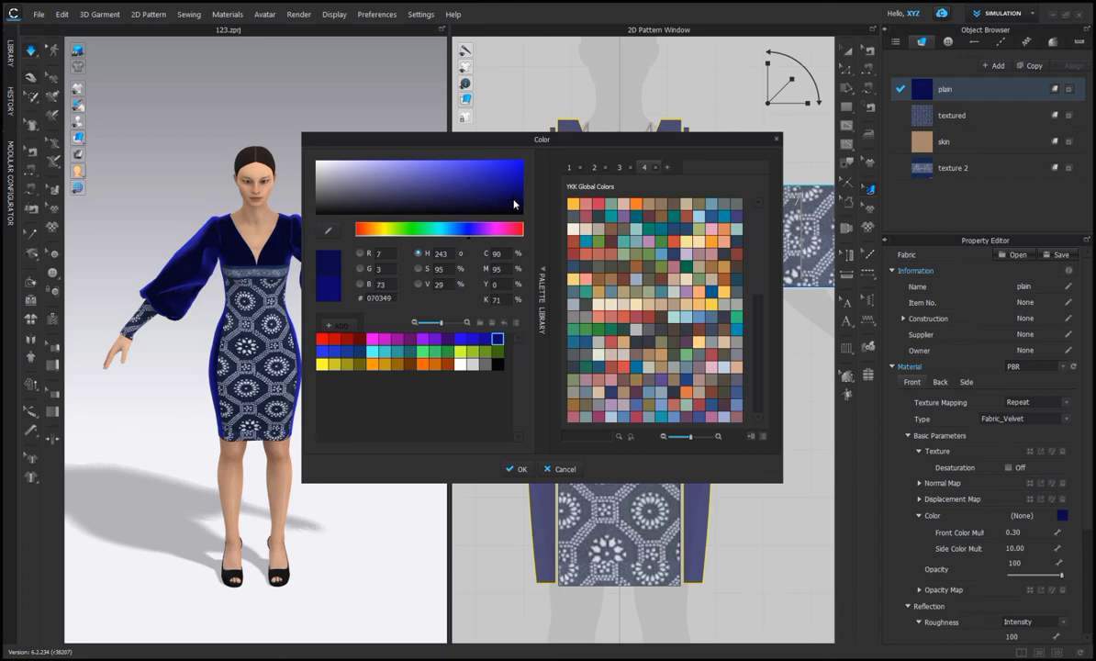
pyautogui.click(517, 469)
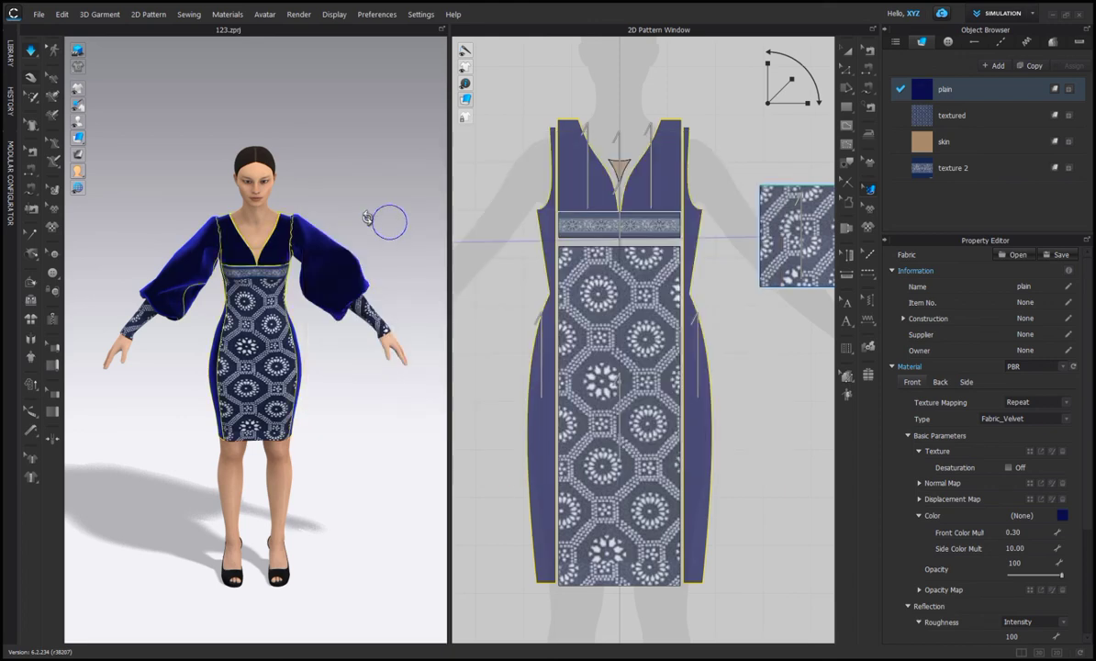
pyautogui.moveTo(369, 217)
pyautogui.mouseDown(button='right')
pyautogui.moveTo(146, 194)
pyautogui.moveTo(342, 236)
pyautogui.moveTo(383, 207)
pyautogui.mouseUp(button='right')
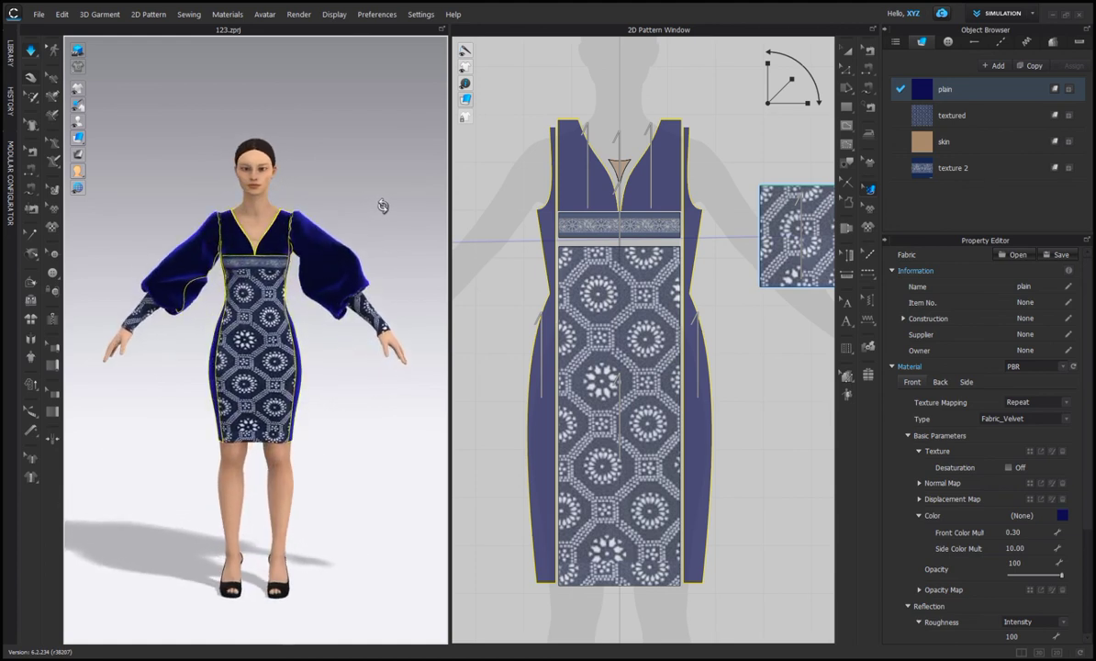
pyautogui.click(365, 166)
pyautogui.press('2')
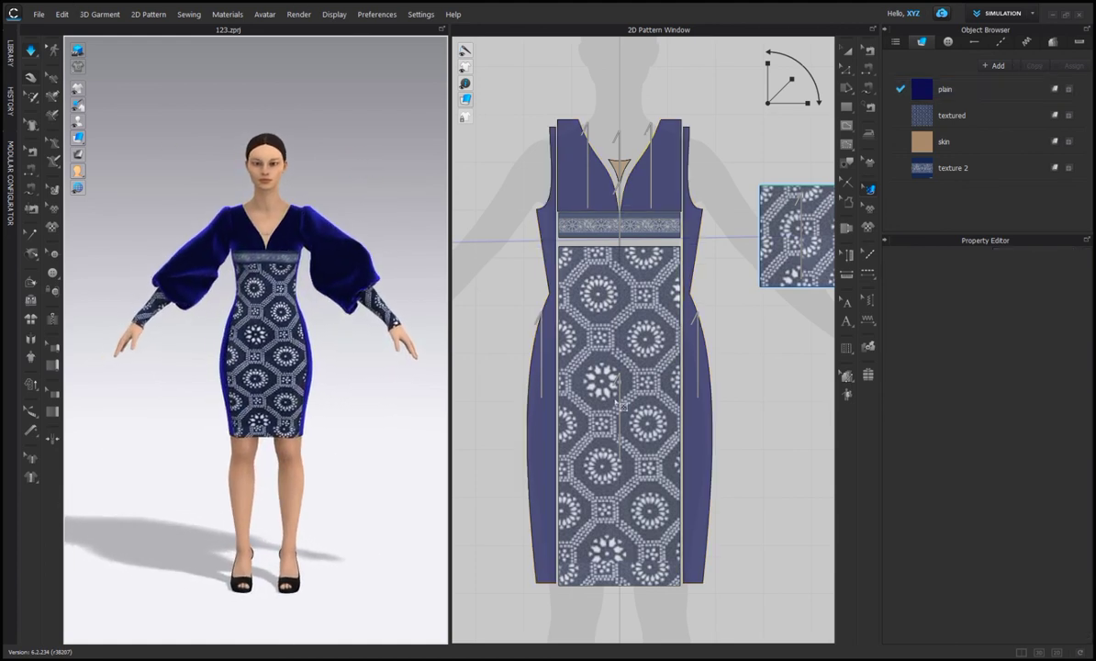
# Nudge the octagon print slightly sideways on the front panel, then return to the pattern transform tool
pyautogui.click(626, 312)
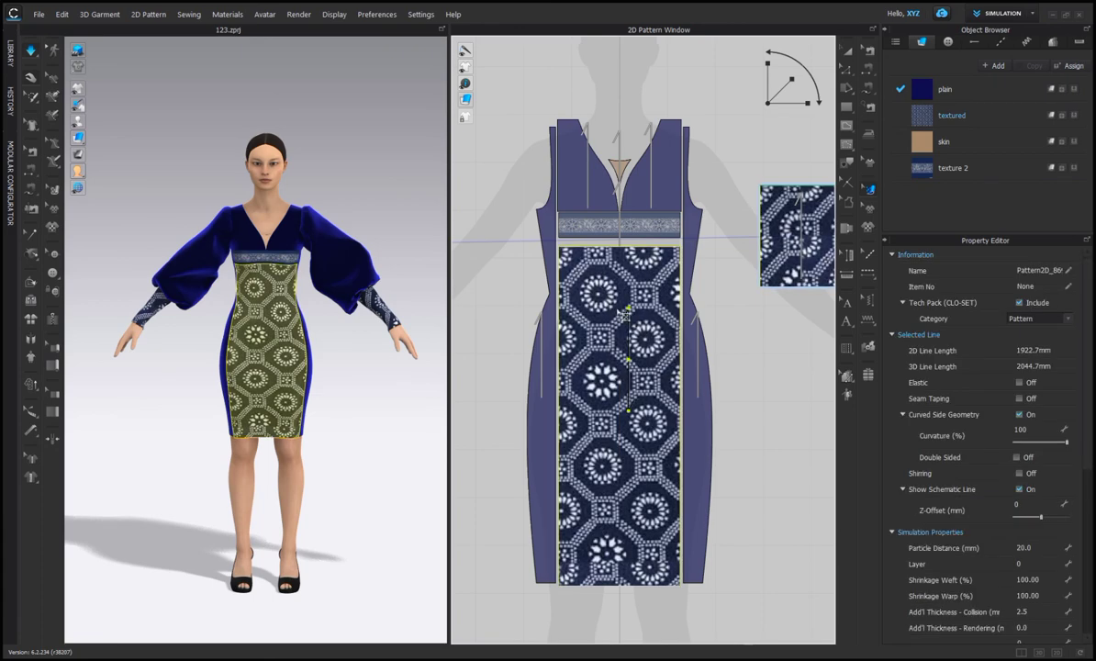
pyautogui.moveTo(619, 326); pyautogui.dragTo(634, 348)
pyautogui.click(359, 436)
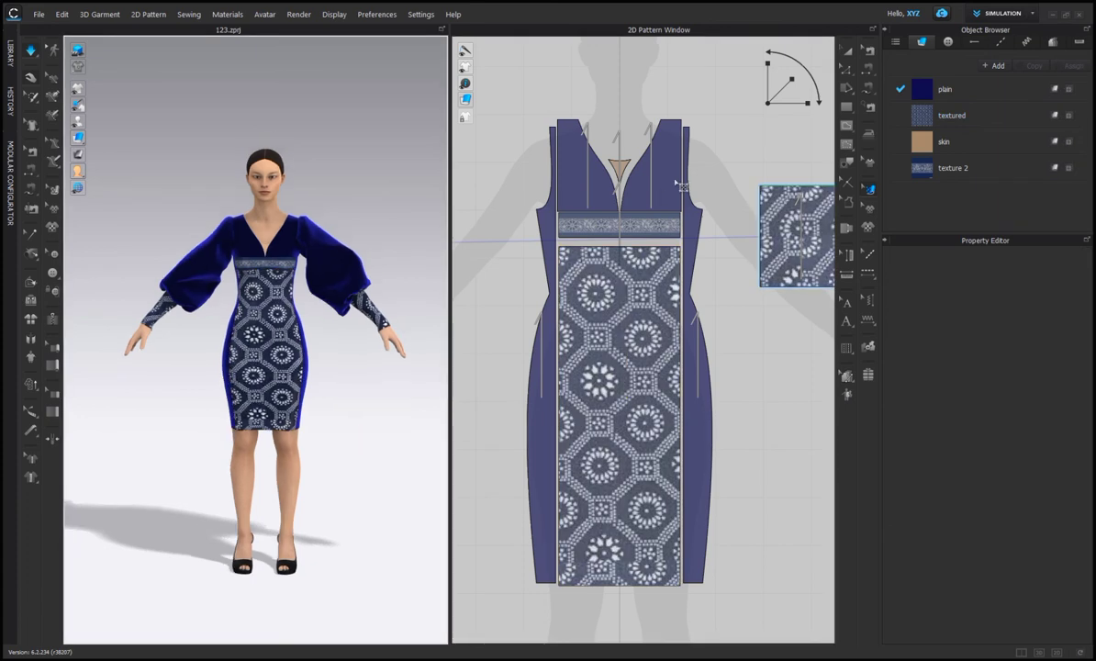
pyautogui.press('a')
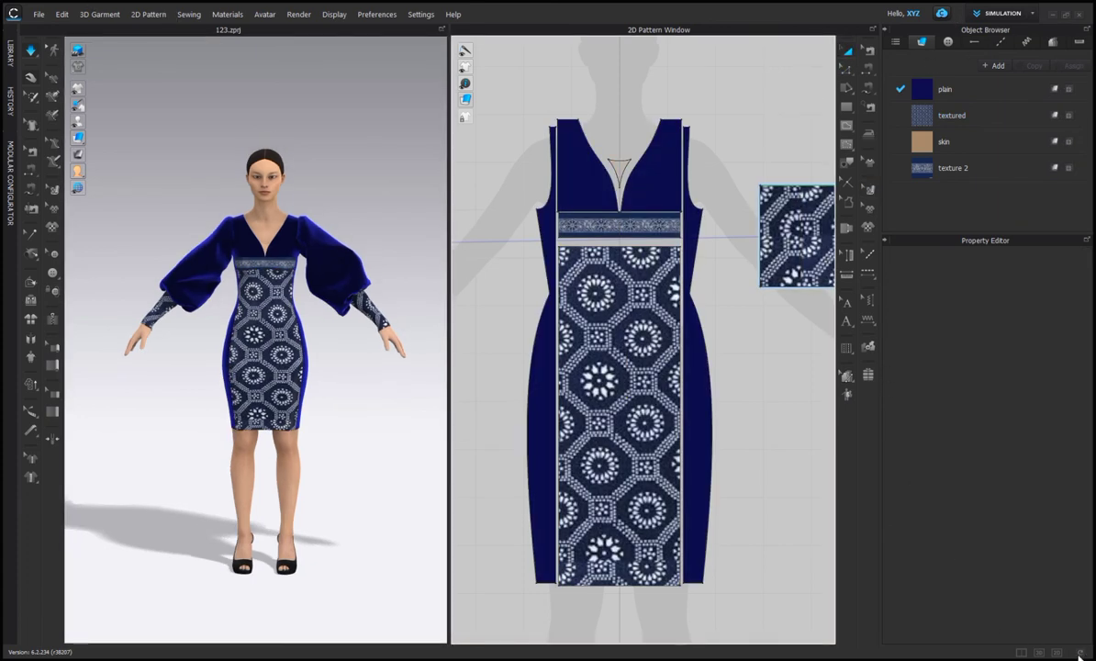
# Show only the 3D garment window and frame the finished dress from the front
pyautogui.click(1038, 652)
pyautogui.scroll(5, 603, 418)
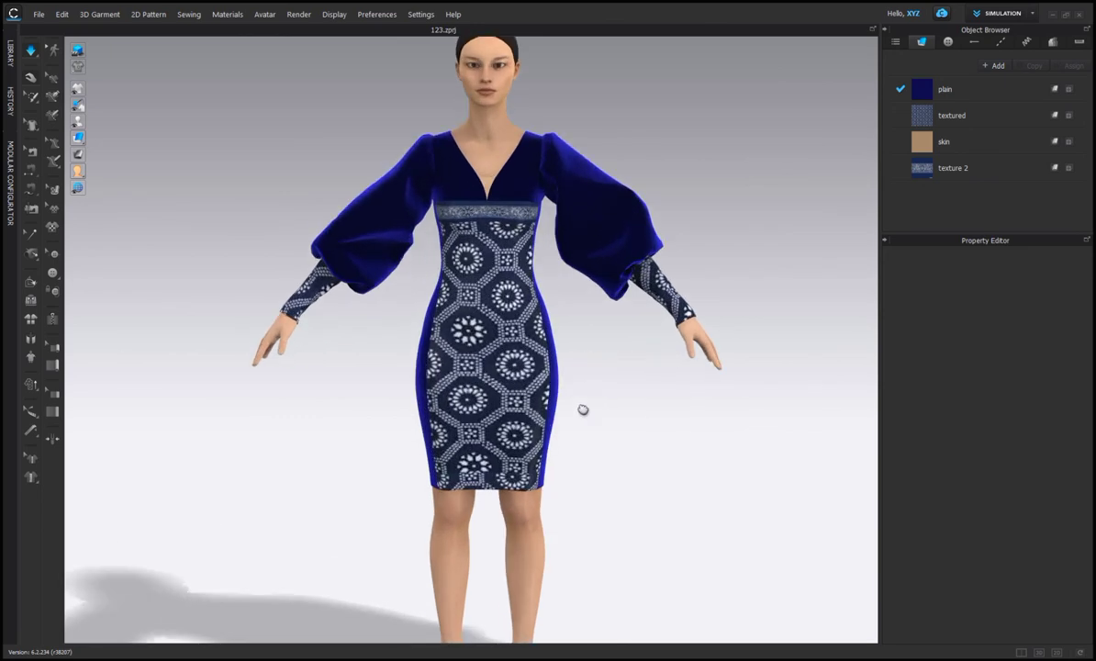
pyautogui.moveTo(574, 430); pyautogui.dragTo(571, 439, button='middle')
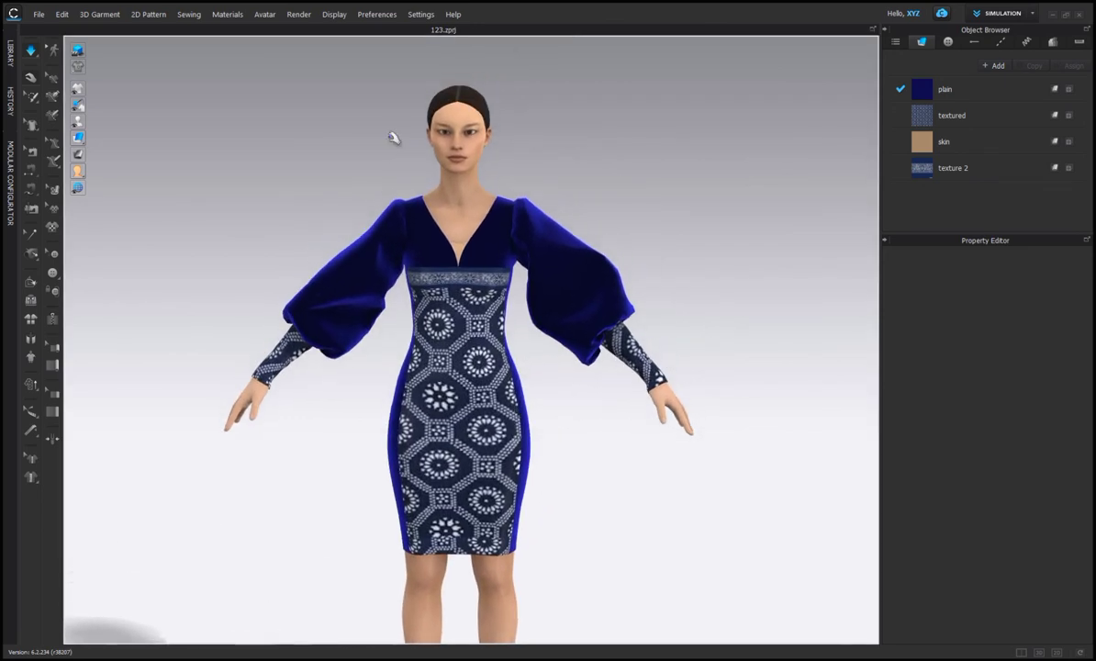